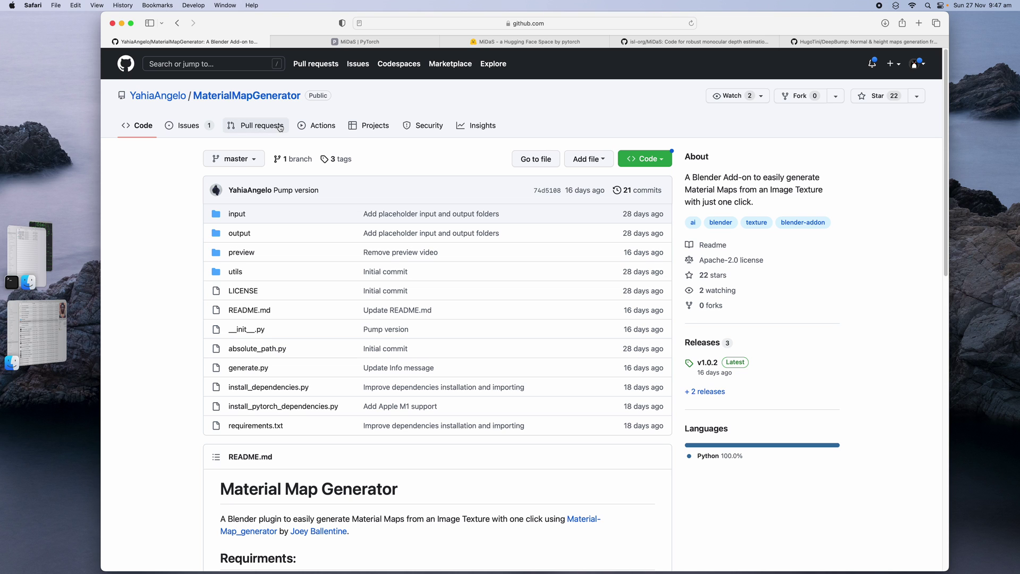
Scroll through the MaterialMapGenerator repository README in Safari.
scroll(297, 159, "down", 1)
scroll(318, 192, "down", 5)
scroll(340, 218, "down", 2)
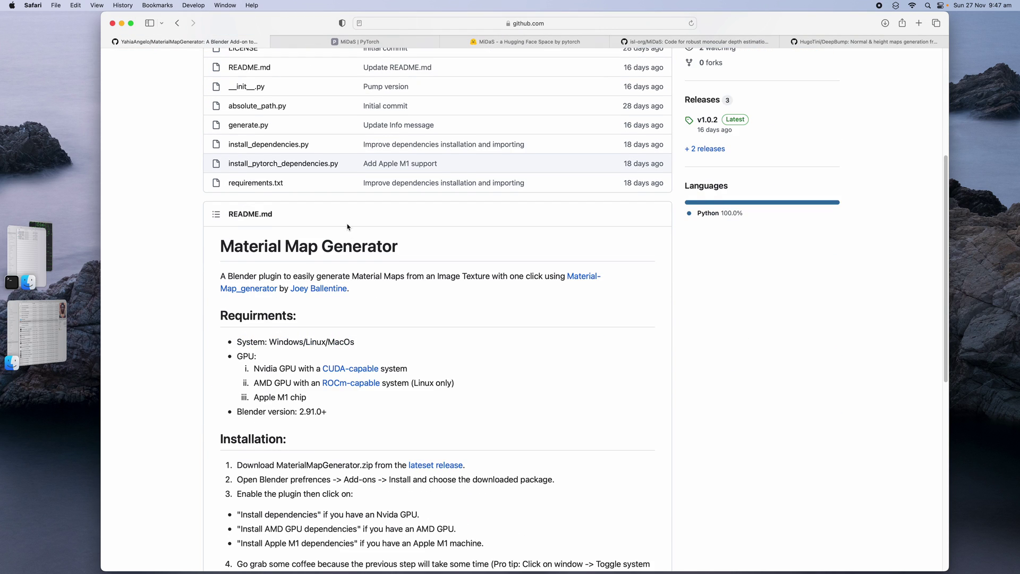
scroll(353, 233, "down", 3)
scroll(353, 233, "up", 1)
scroll(354, 212, "up", 5)
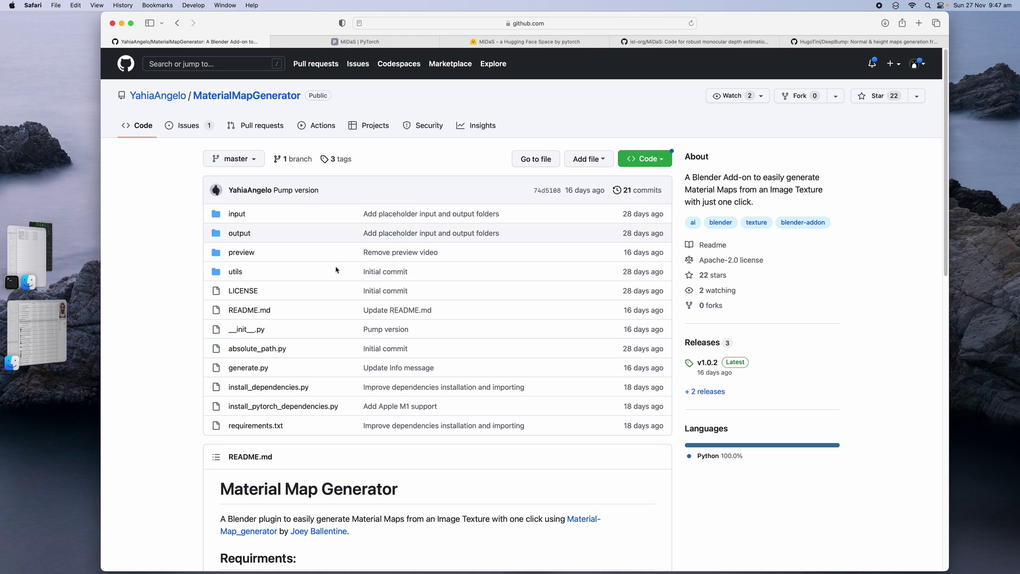
scroll(366, 351, "down", 7)
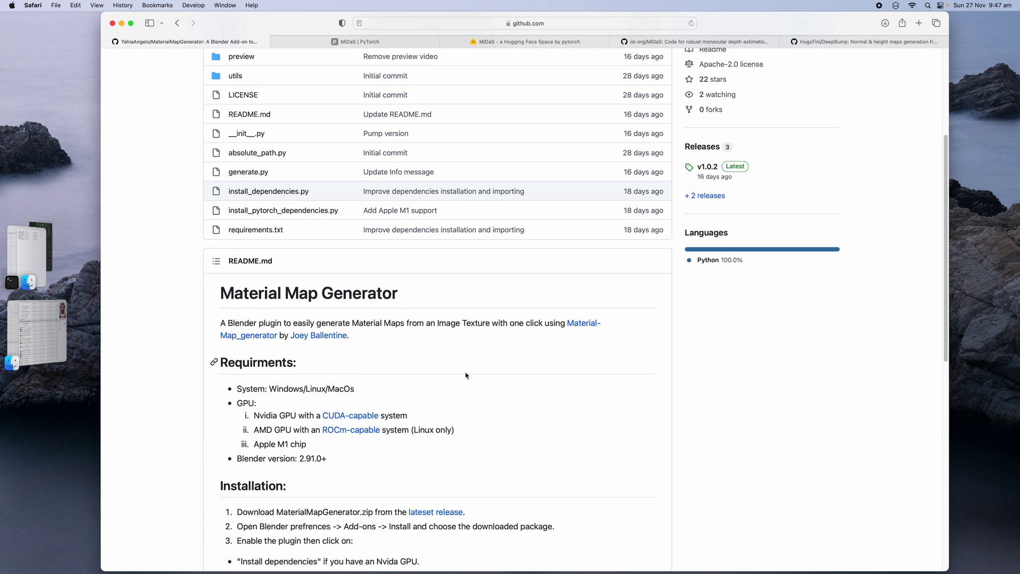
scroll(466, 375, "up", 1)
scroll(505, 255, "up", 5)
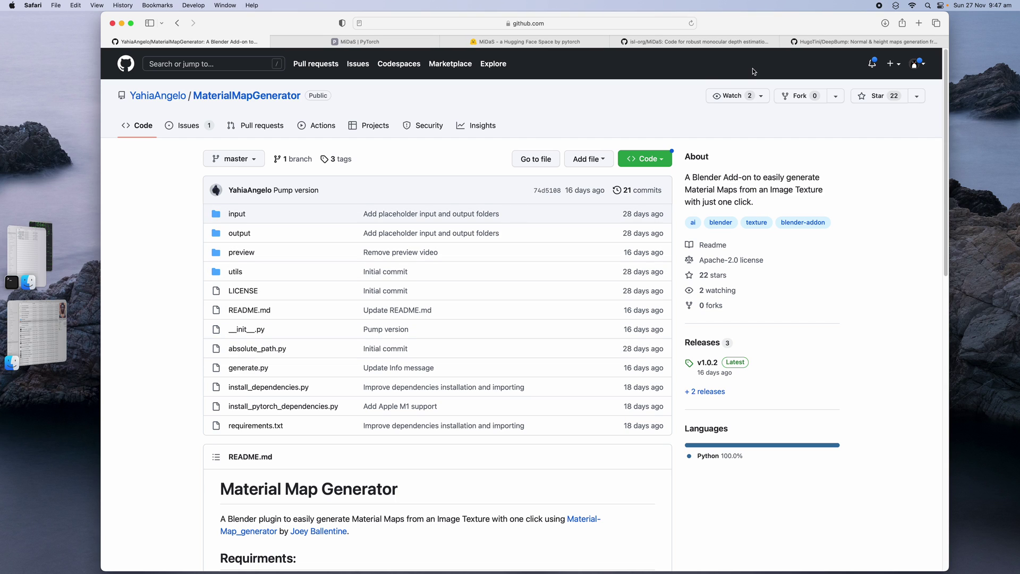
Switch to the HugoTini/DeepBump tab and scroll down to its README usage section.
left_click(821, 47)
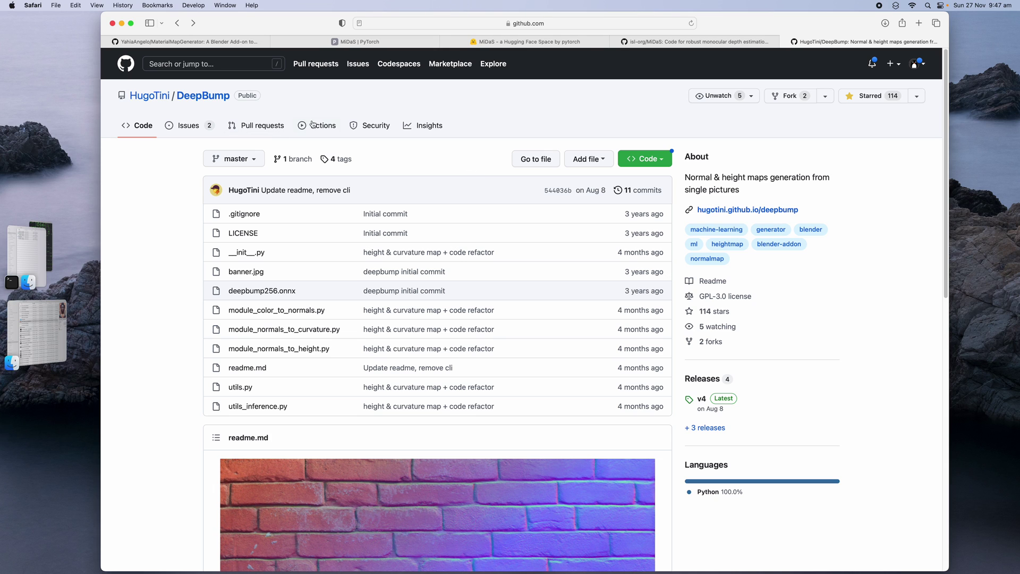
scroll(313, 335, "down", 3)
scroll(329, 346, "down", 1)
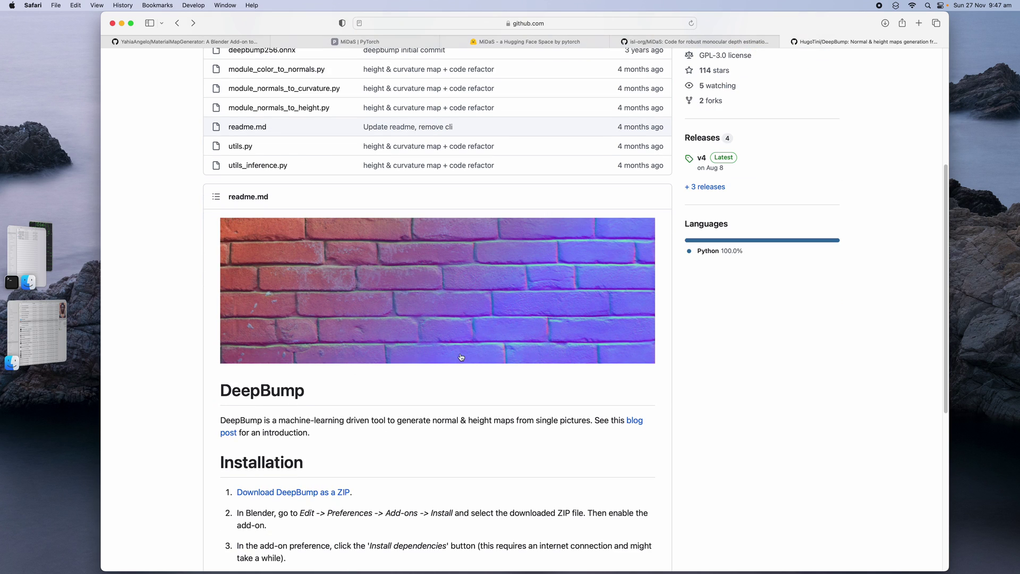
scroll(399, 361, "down", 2)
scroll(467, 372, "down", 2)
scroll(536, 389, "down", 1)
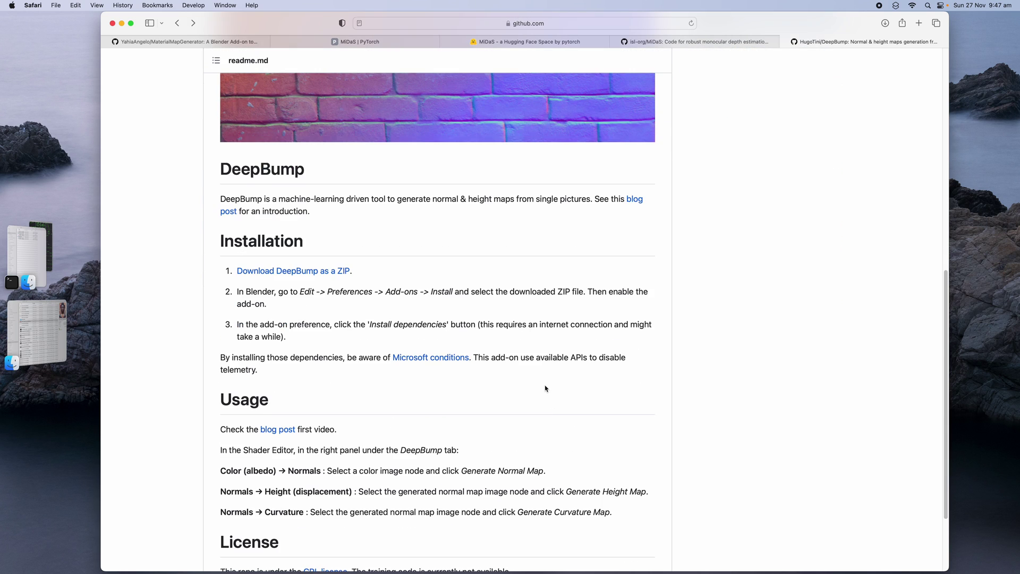
scroll(545, 388, "down", 1)
scroll(546, 387, "down", 2)
scroll(537, 386, "down", 1)
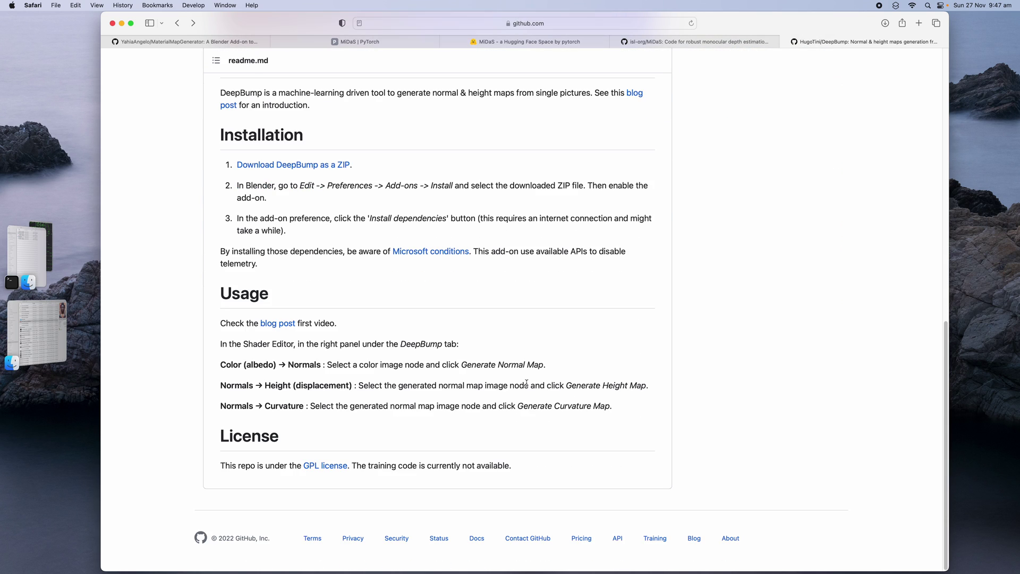
Highlight the Color-to-Normals, Height and Curvature usage steps in the README.
double_click(232, 365)
left_click_drag(245, 365, 315, 365)
mouse_move(264, 385)
left_mouse_down()
mouse_move(282, 385)
mouse_move(276, 406)
mouse_move(292, 406)
left_mouse_up()
left_click(232, 364)
Scroll back up and open and close the green Code dropdown.
scroll(230, 364, "up", 5)
scroll(438, 326, "up", 10)
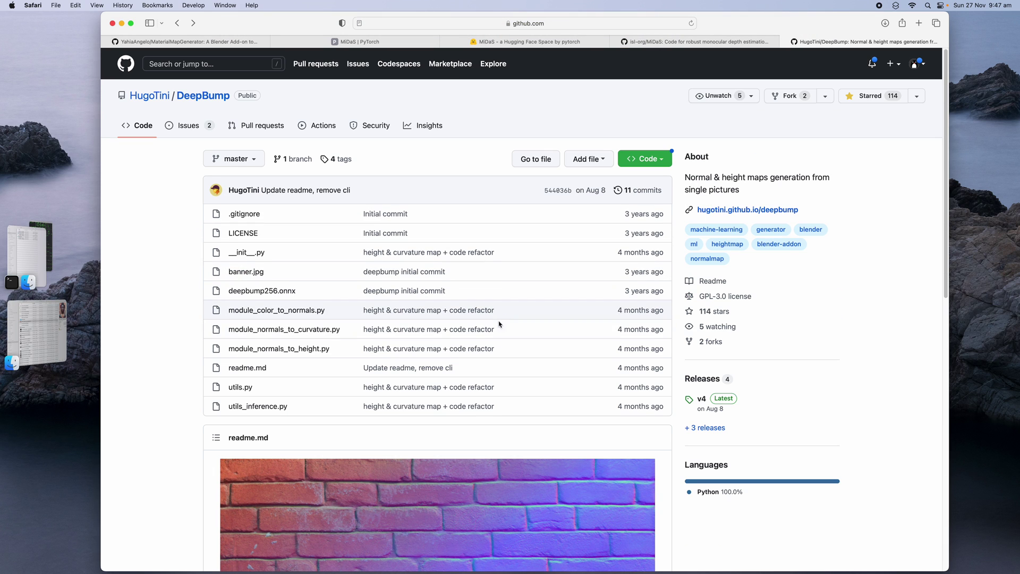
scroll(504, 315, "up", 1)
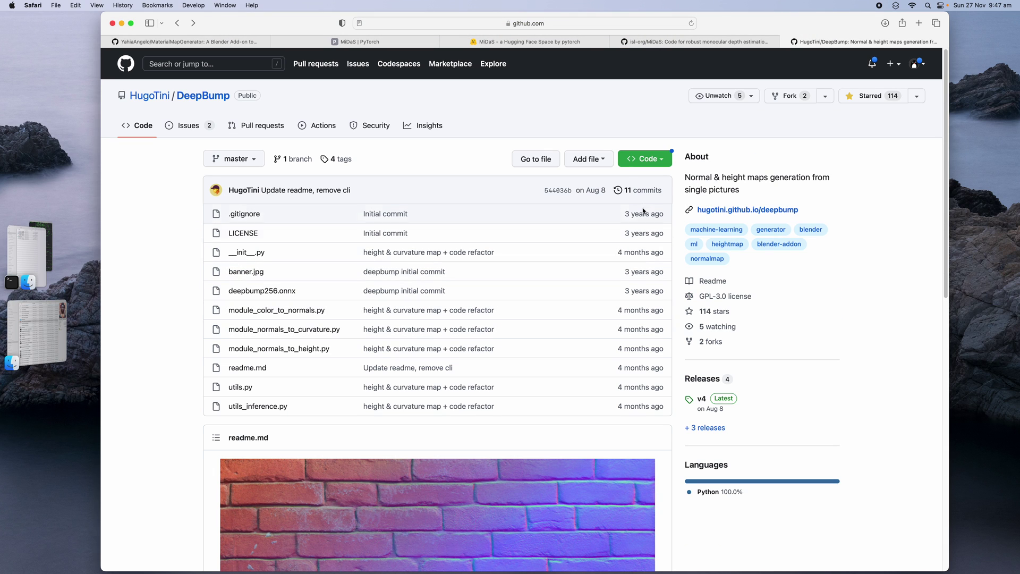
left_click(644, 159)
left_click(861, 283)
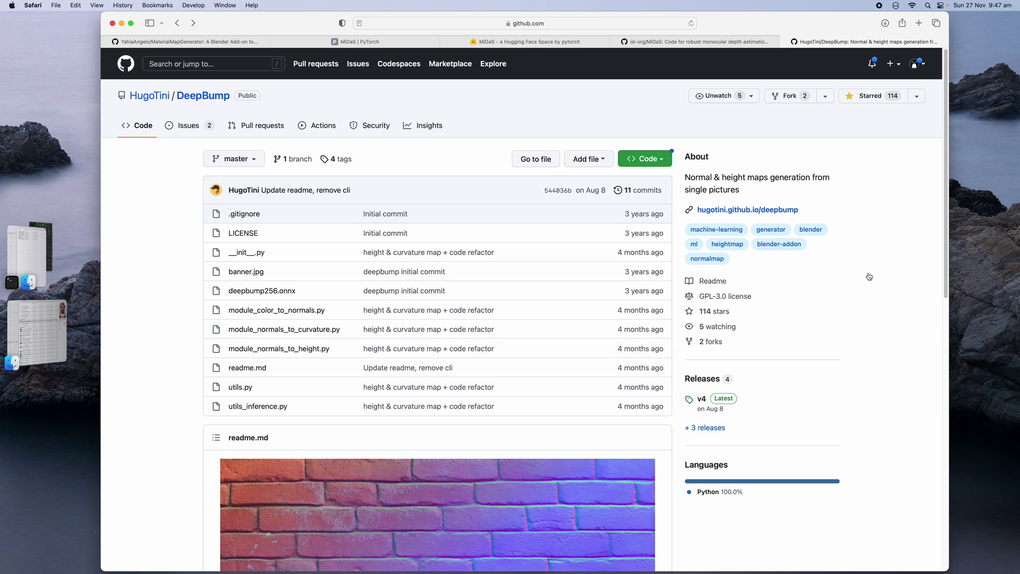
In Blender, open the Add-ons preferences and cancel the install-from-file dialog.
key("ctrl+Right")
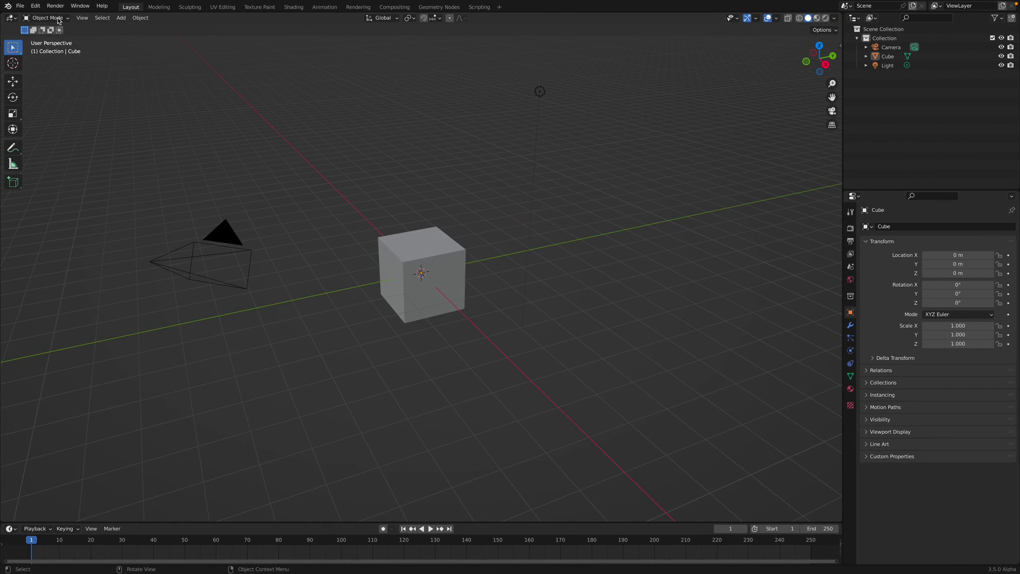
left_click(36, 6)
left_click(59, 137)
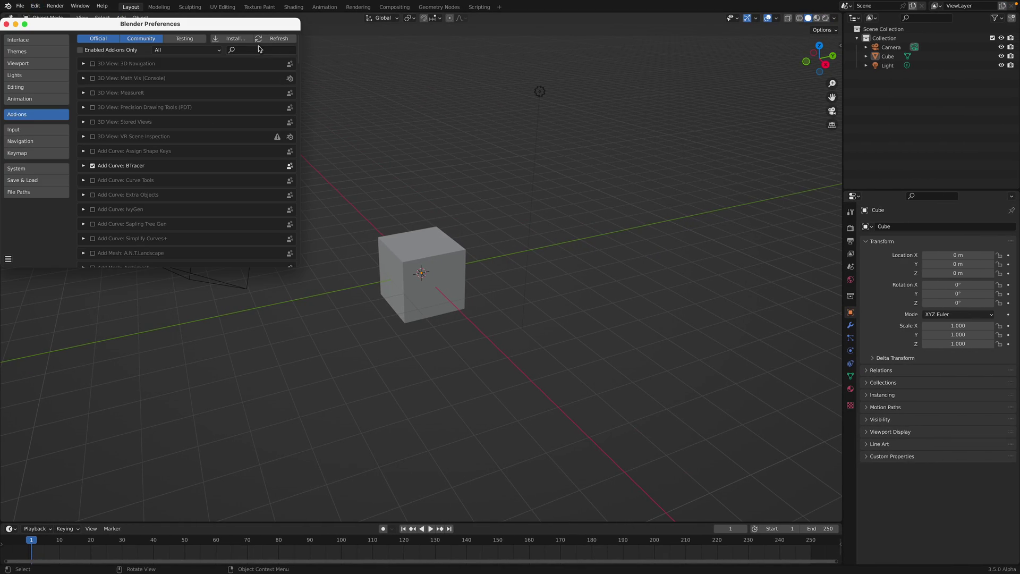
left_click(234, 38)
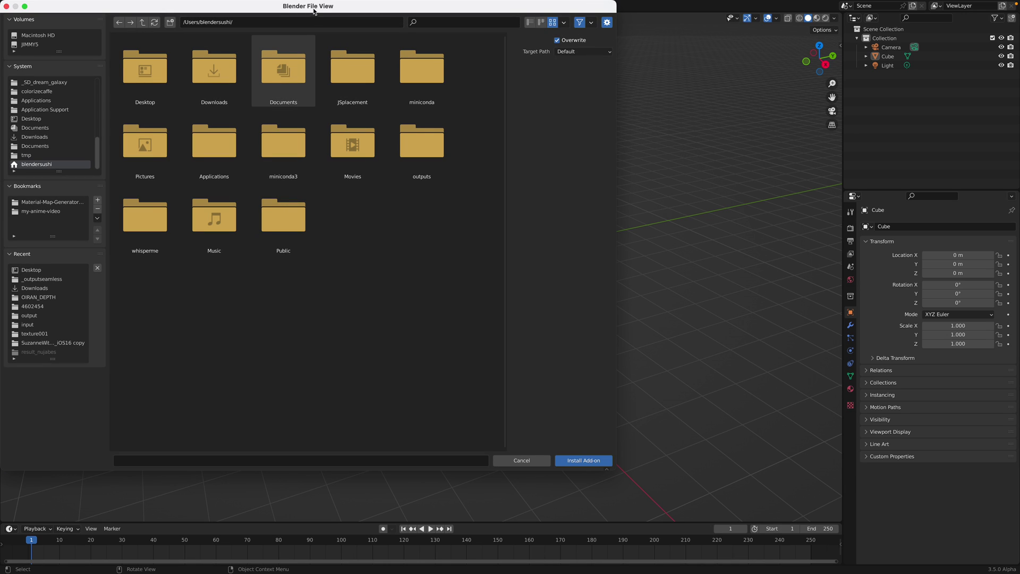
left_click_drag(314, 11, 410, 30)
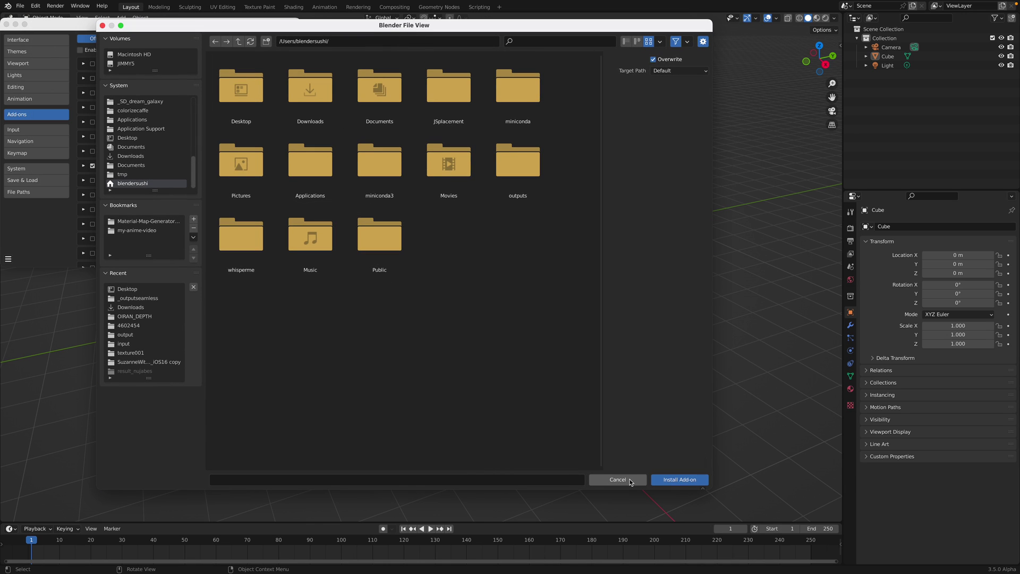
left_click(617, 480)
Search add-ons for 'deep' to confirm DeepBump is enabled with dependencies, then close Preferences.
type("deep")
left_click_drag(217, 25, 393, 63)
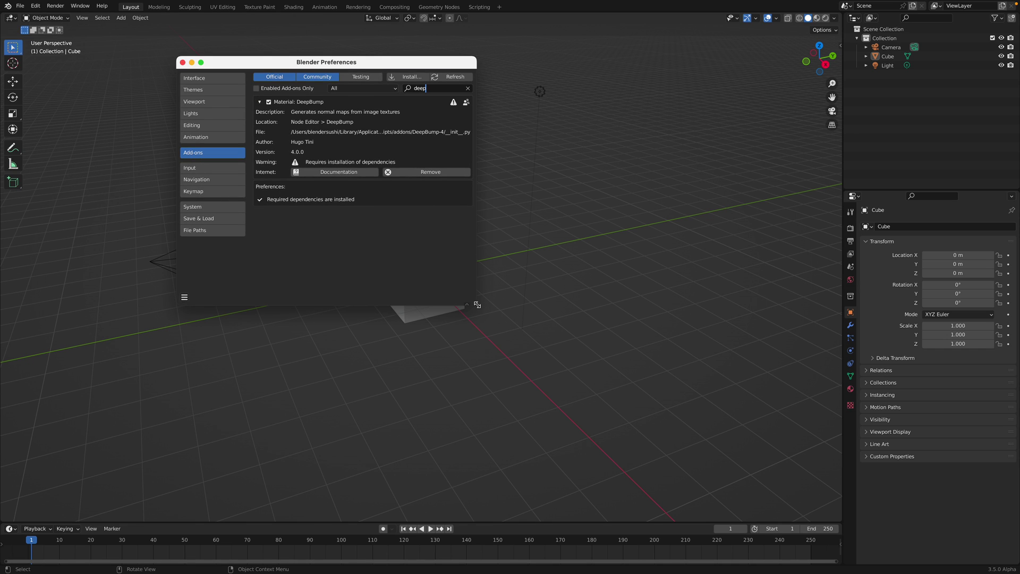
left_click_drag(477, 304, 572, 423)
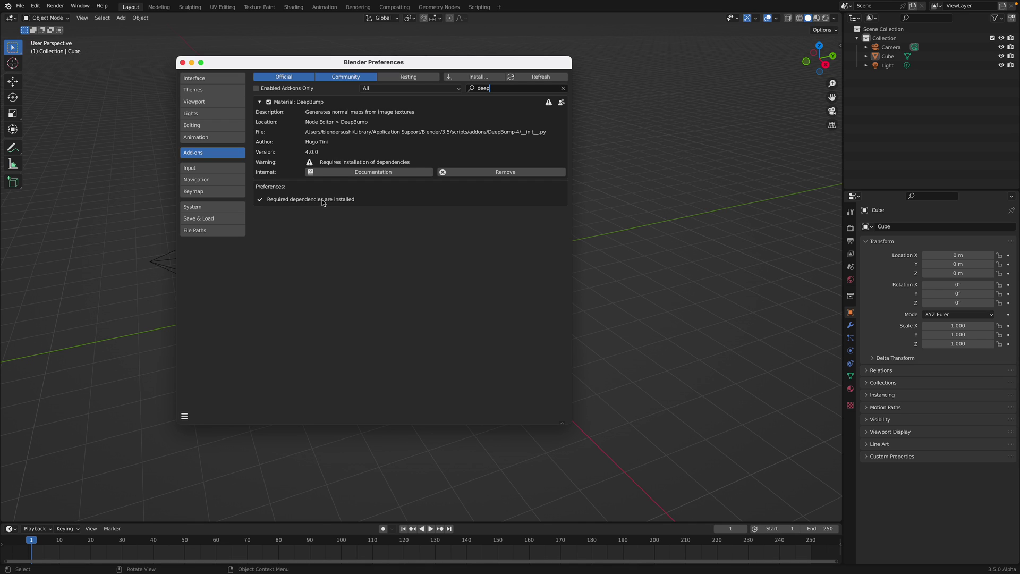
left_click(183, 62)
mouse_move(602, 243)
middle_mouse_down()
mouse_move(548, 237)
mouse_move(558, 234)
middle_mouse_up()
Delete all default objects and add a plane mesh at the origin.
key("a")
key("Delete")
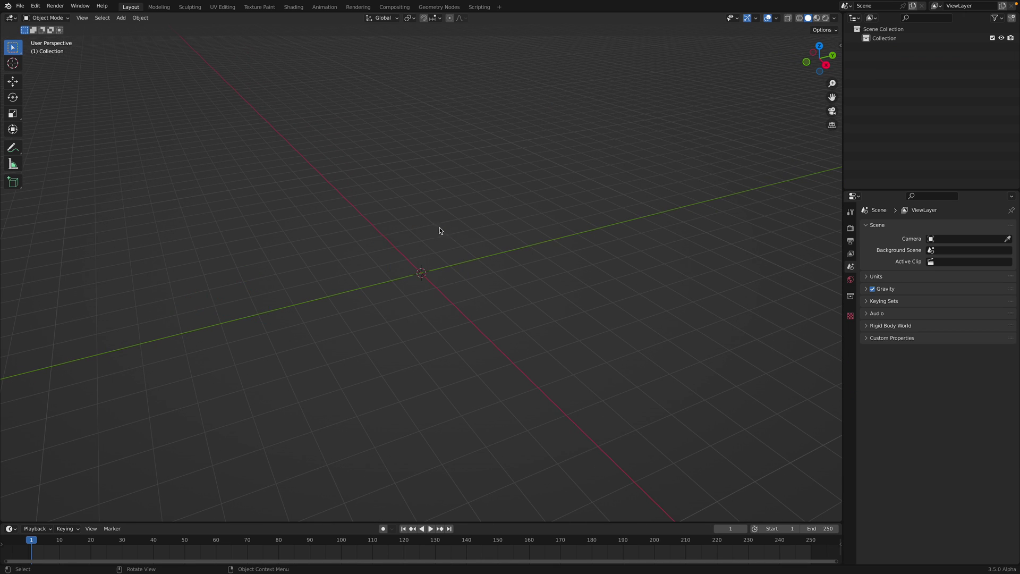
middle_click_drag(433, 228, 441, 246)
key("shift+a")
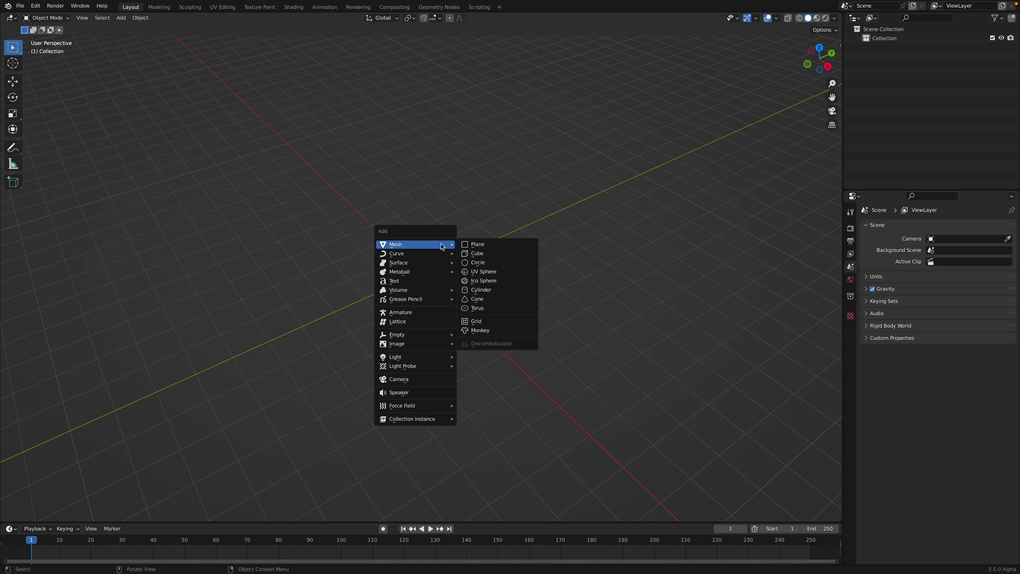
left_click(483, 245)
scroll(514, 276, "up", 2)
scroll(518, 266, "up", 2)
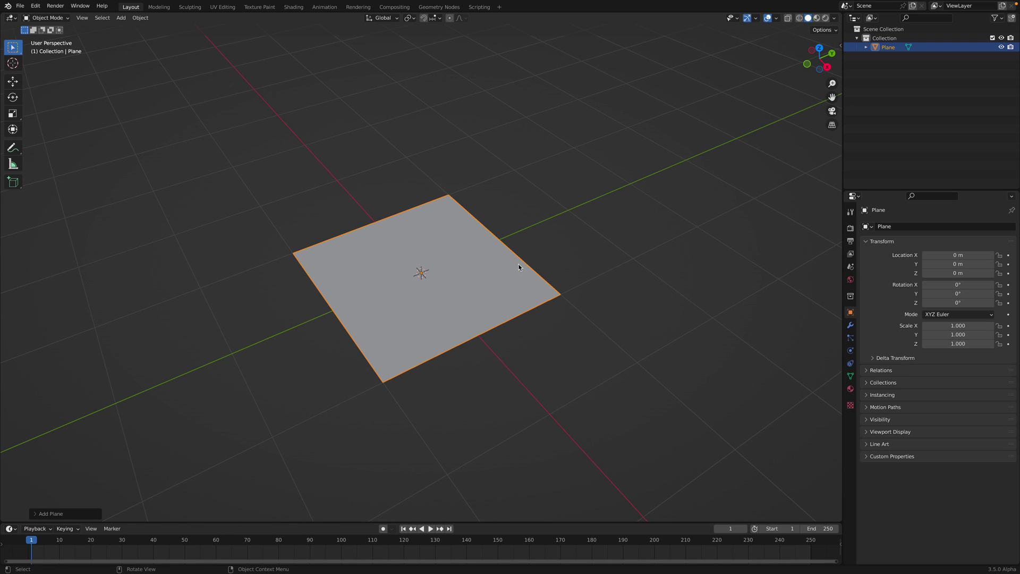
Split the viewport, give the plane a new material, and make the top area a Shader Editor.
left_click_drag(842, 17, 841, 240)
left_click(850, 388)
left_click(903, 268)
left_click(11, 17)
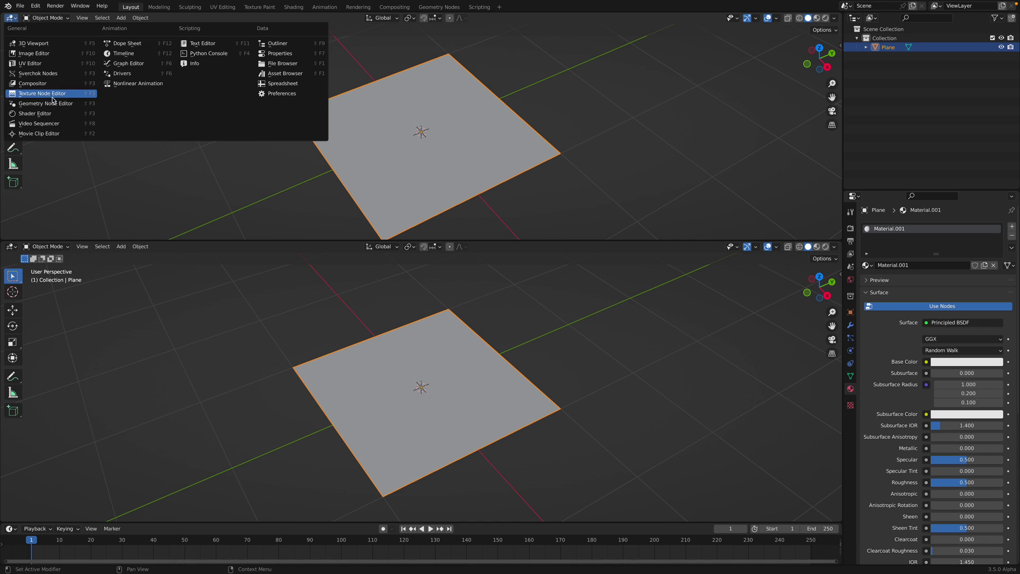
left_click(79, 113)
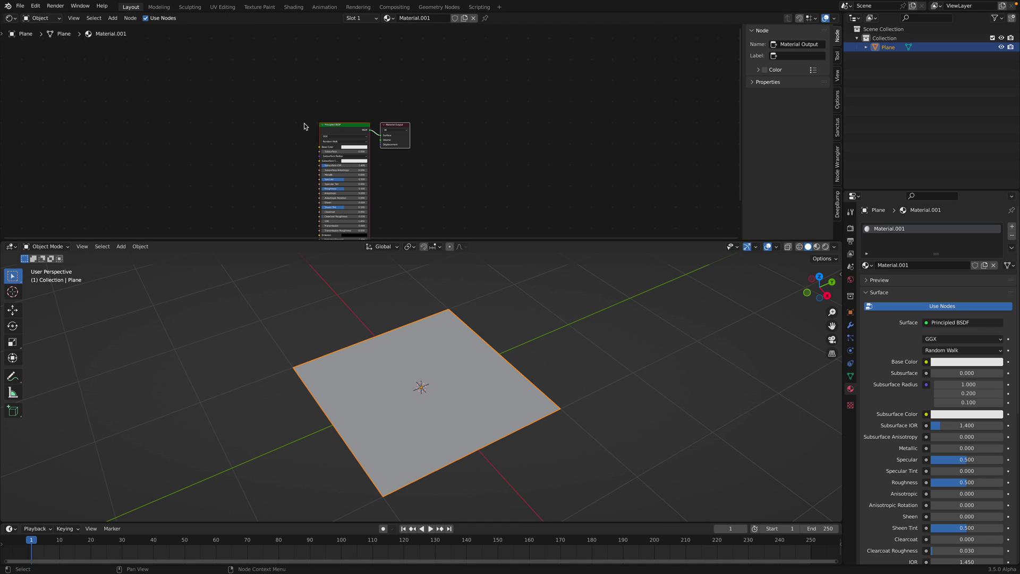
Add an Image Texture node to the left of the shader.
scroll(335, 92, "up", 2)
key("shift+a")
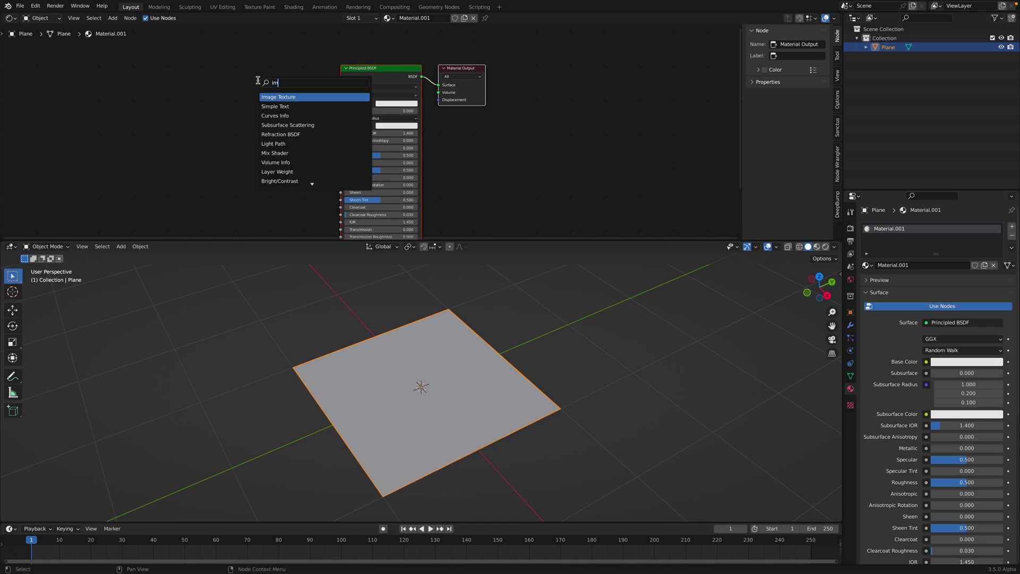
left_click(279, 135)
left_click(184, 77)
Browse into the _outputseamless textures folder to load an image.
left_click(247, 100)
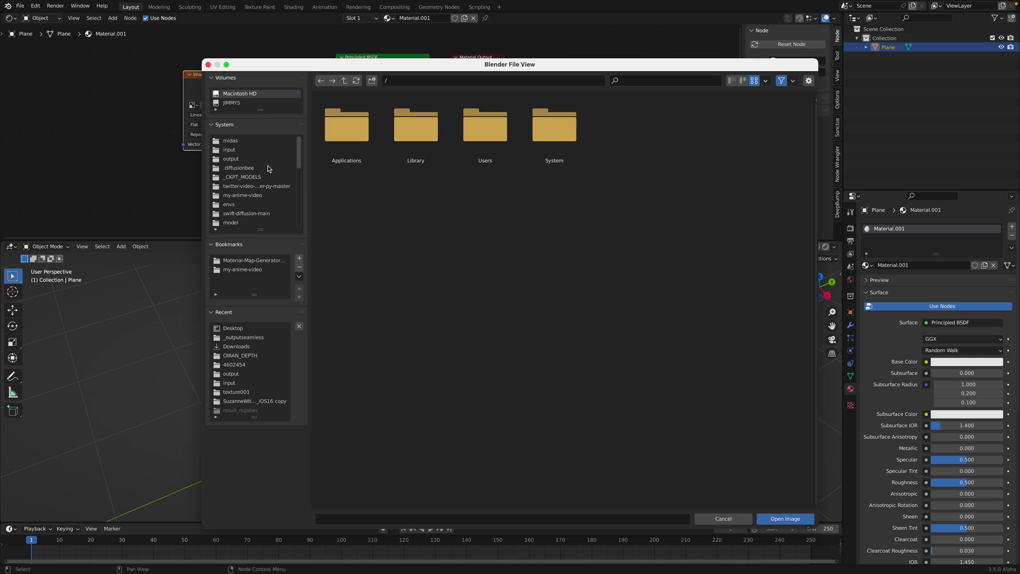
scroll(250, 201, "down", 2)
scroll(249, 202, "down", 2)
left_click(249, 195)
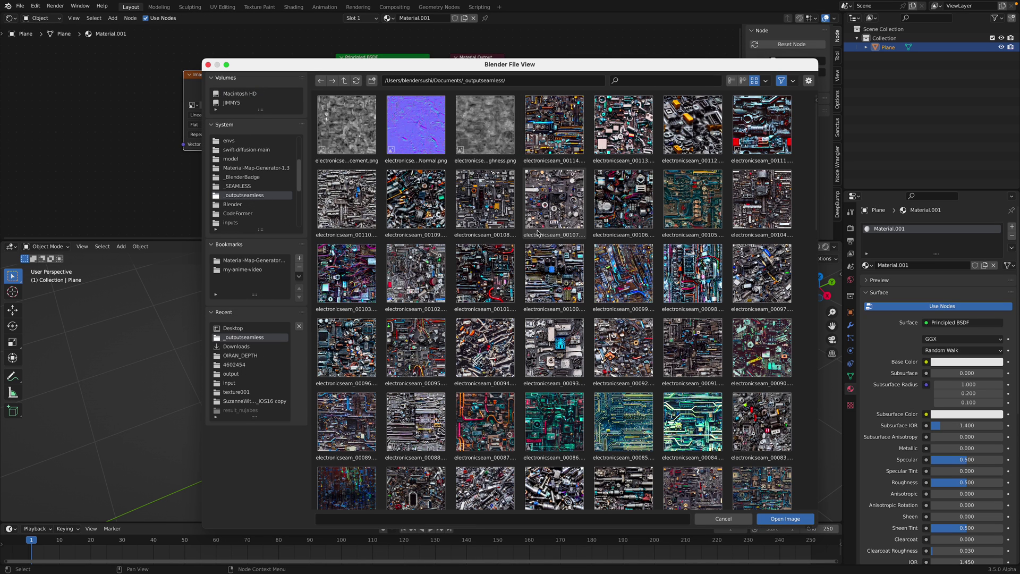
Load electronicseam_00100.png into the Image Texture node.
scroll(565, 283, "down", 2)
scroll(567, 303, "down", 2)
scroll(570, 324, "down", 2)
scroll(571, 334, "down", 2)
scroll(570, 345, "down", 2)
scroll(570, 353, "down", 1)
scroll(568, 361, "down", 1)
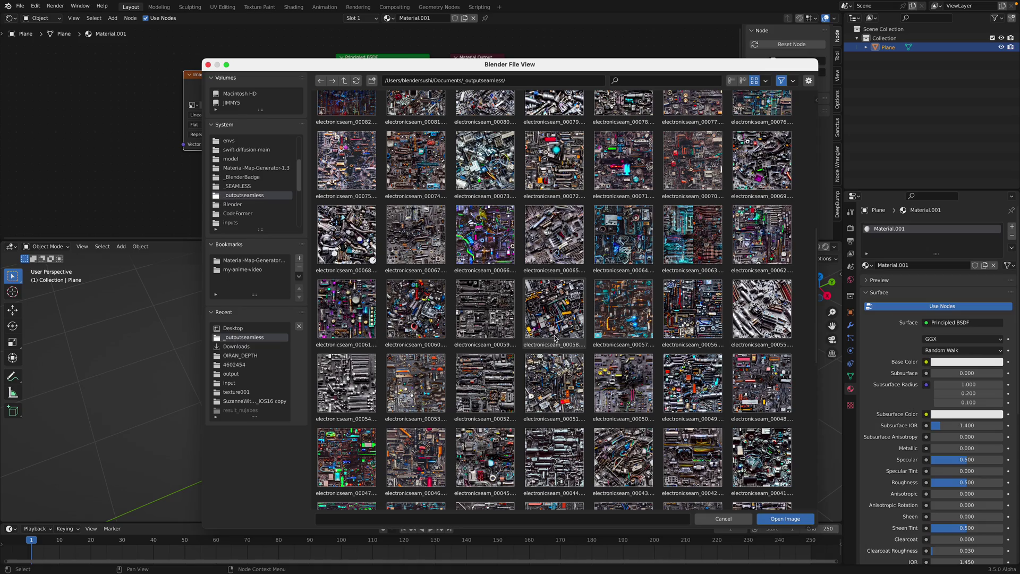
scroll(533, 335, "down", 1)
scroll(526, 325, "down", 1)
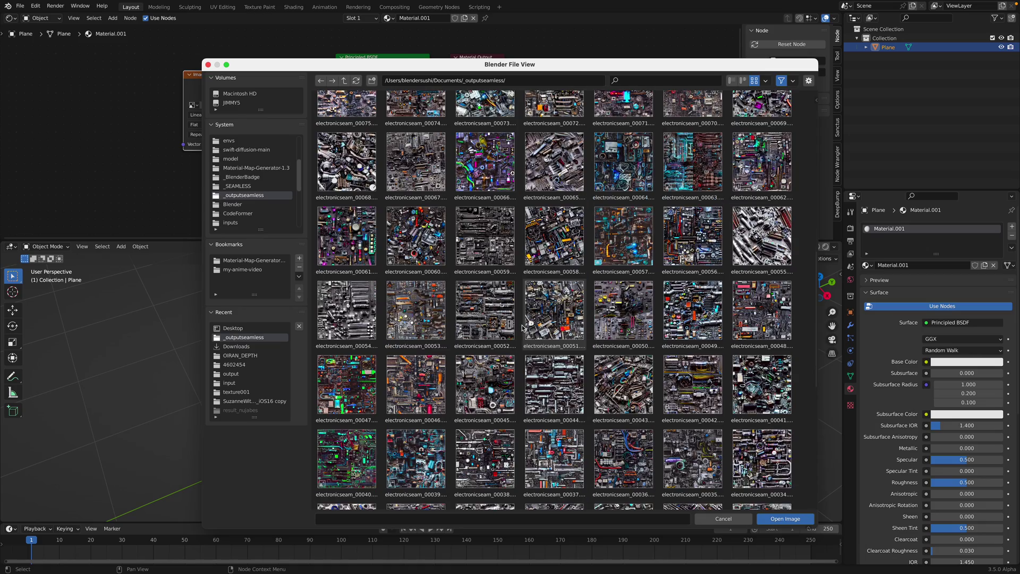
scroll(522, 327, "up", 1)
scroll(518, 319, "up", 1)
scroll(513, 305, "up", 1)
scroll(508, 294, "up", 1)
scroll(510, 292, "up", 2)
scroll(515, 287, "up", 2)
scroll(521, 282, "up", 1)
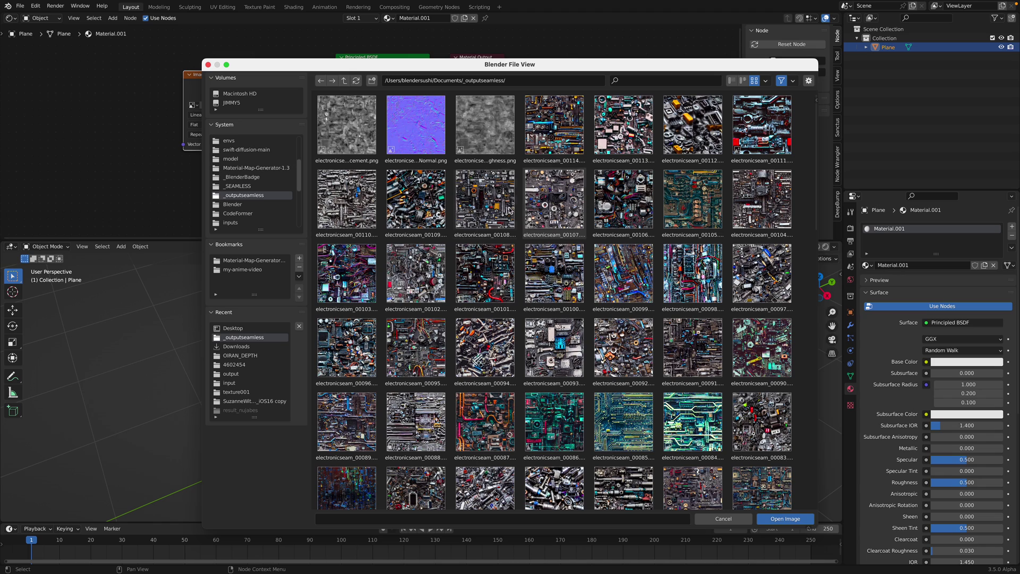
left_click(551, 268)
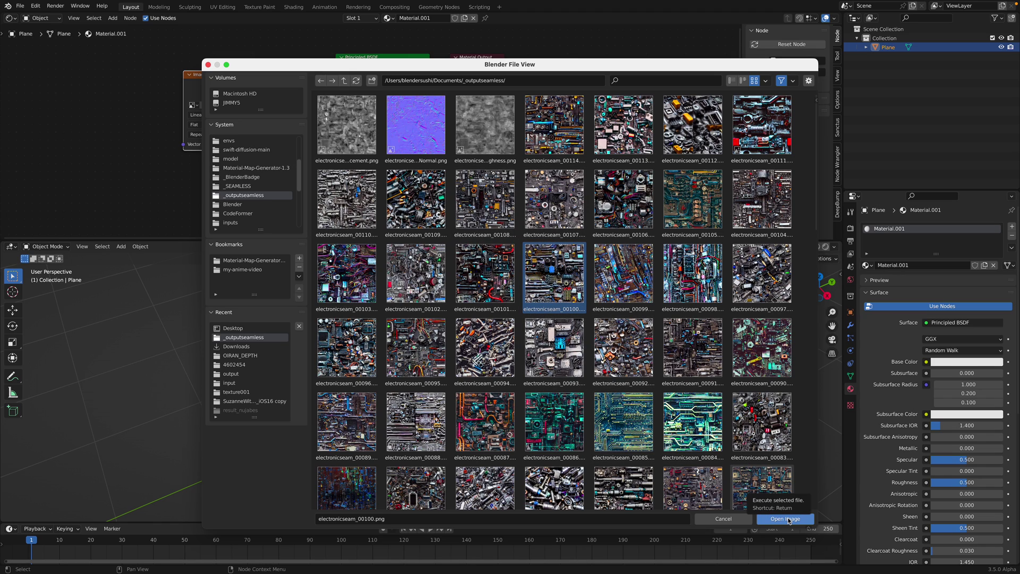
left_click(786, 519)
Connect the image Color to Base Color and show the texture on the plane in the viewport.
right_click(526, 307)
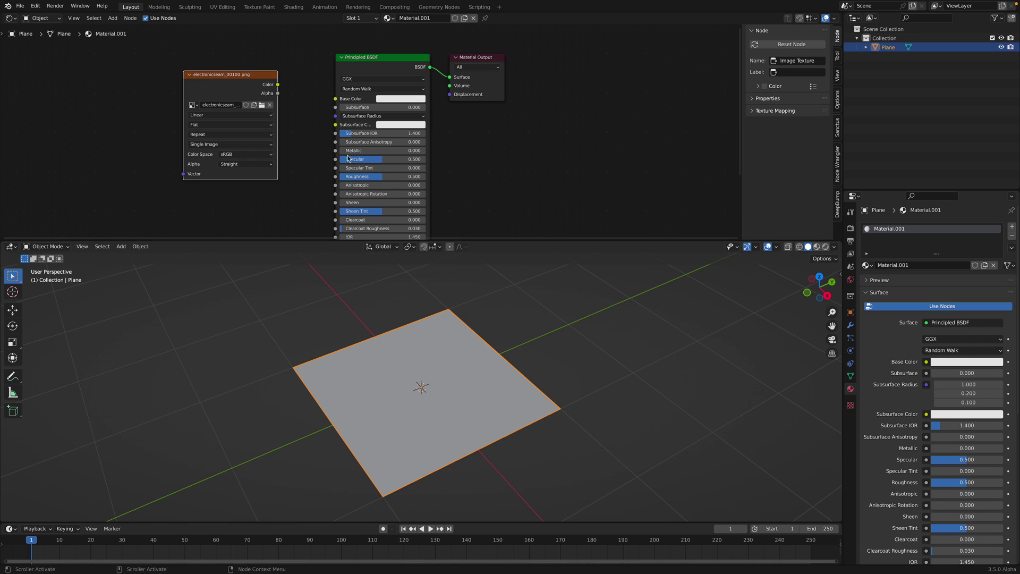
left_click_drag(277, 84, 330, 90)
left_click(834, 246)
left_click(860, 371)
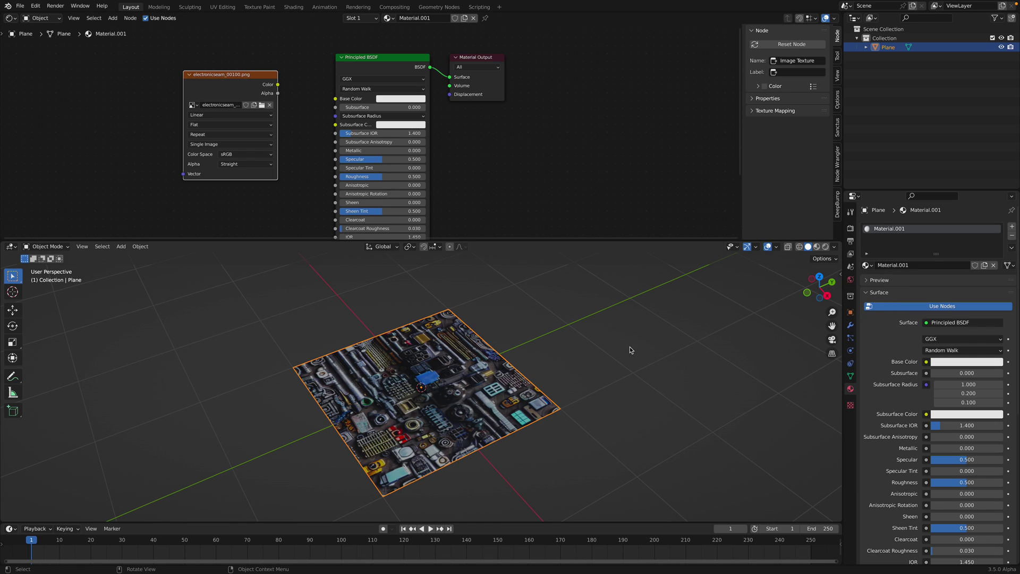
left_click_drag(278, 86, 335, 98)
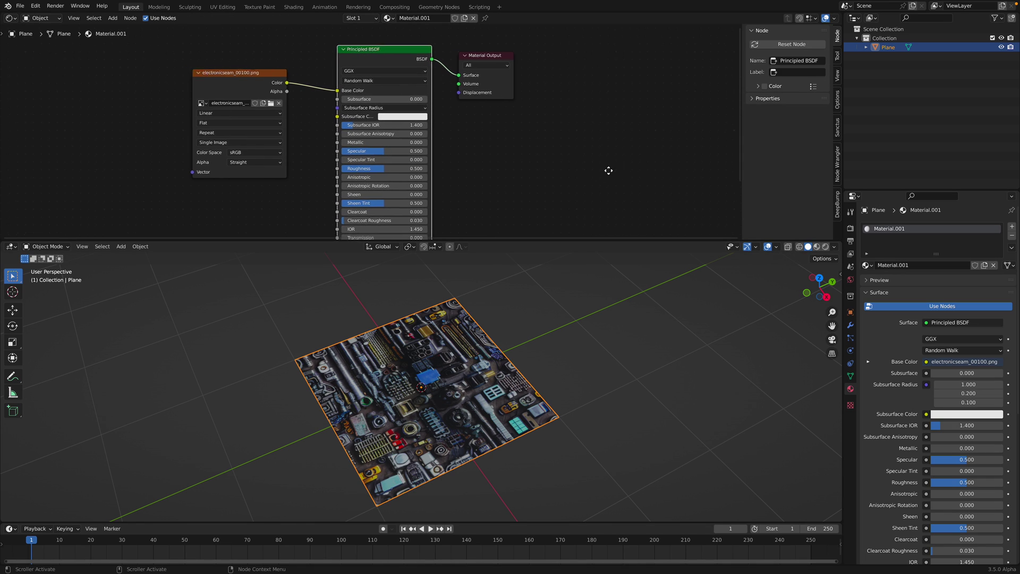
middle_click_drag(614, 170, 663, 173)
left_click_drag(567, 241, 565, 279)
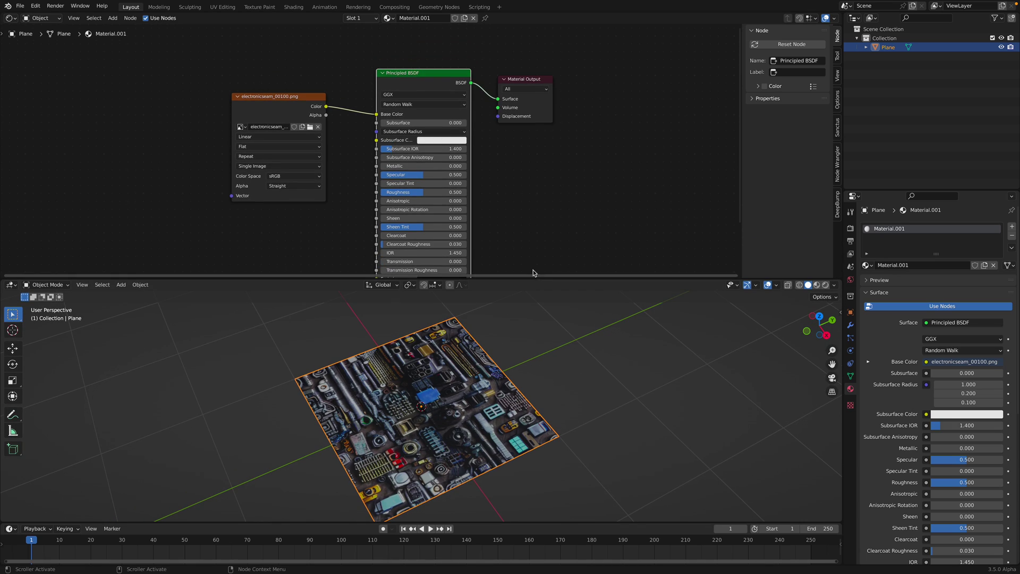
Enter deepbump_test_001 as the new project file name in the save dialog.
key("ctrl+s")
double_click(333, 521)
type("deepb")
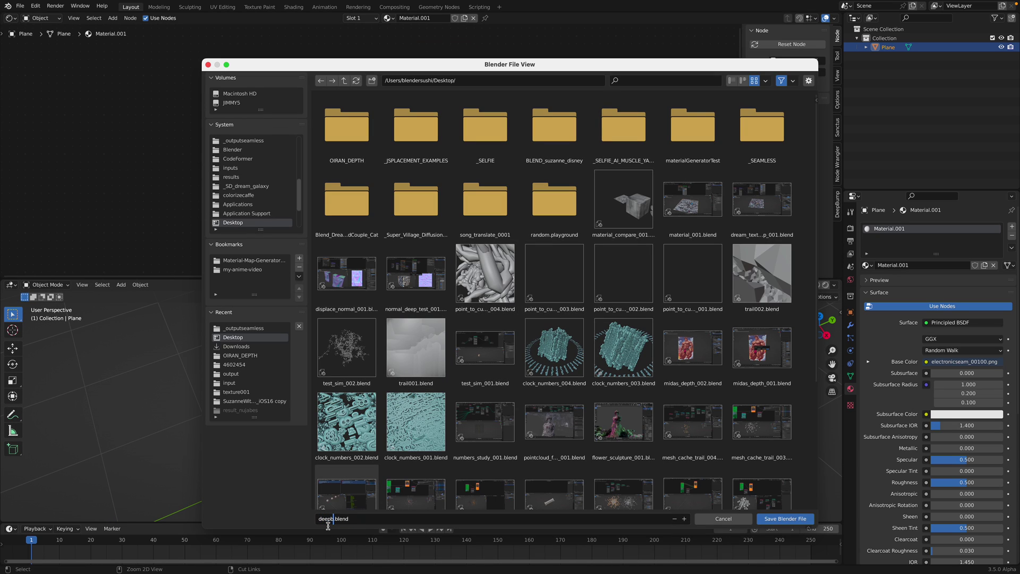
type("ump_test_001")
Save as deepbump_test_001.blend and open the widened DeepBump sidebar tools.
left_click(785, 518)
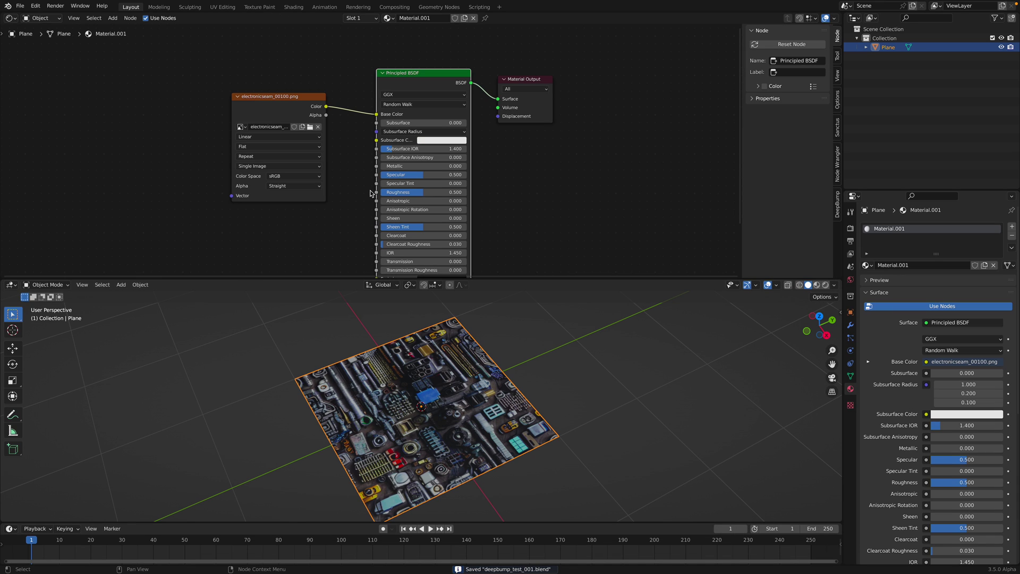
left_click_drag(287, 96, 297, 86)
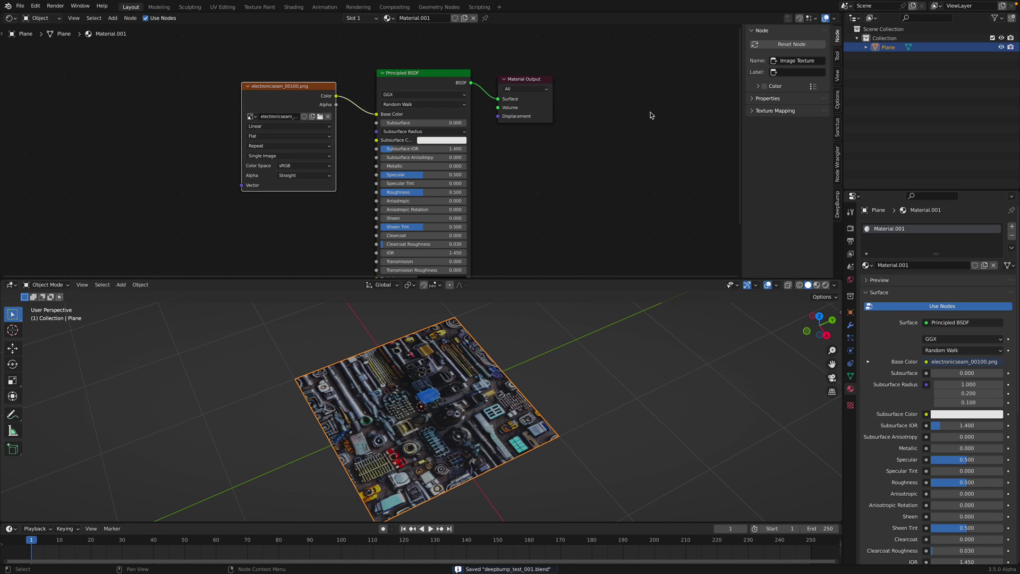
left_click(836, 204)
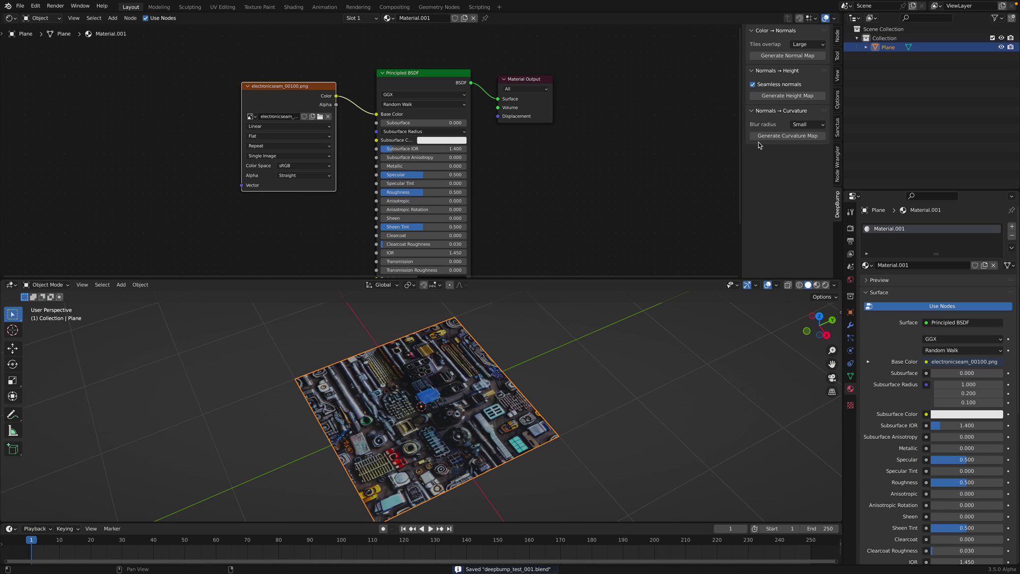
left_click_drag(741, 136, 709, 136)
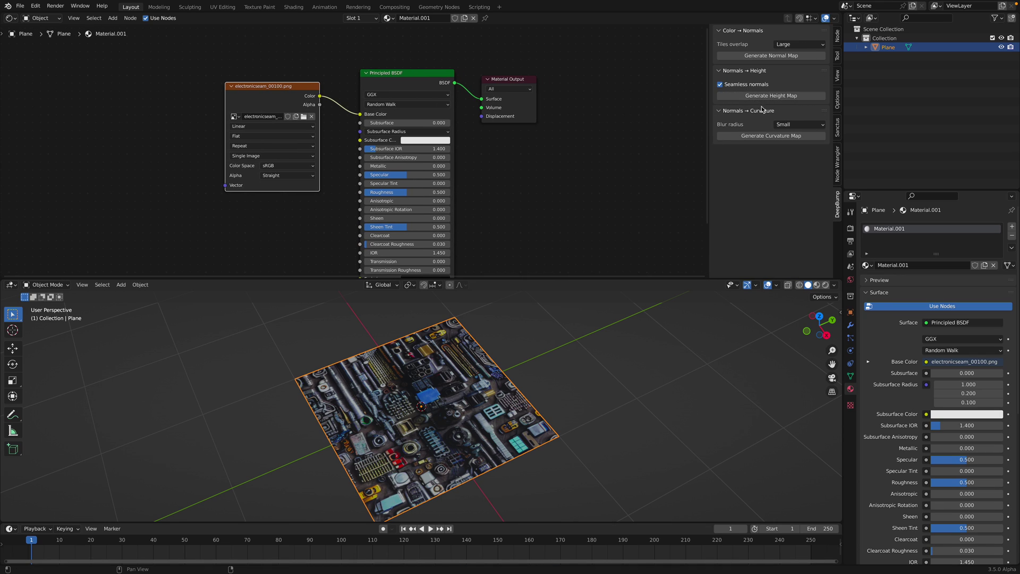
Generate a DeepBump normal map and arrange the normals, color and Normal Map nodes.
left_click(748, 56)
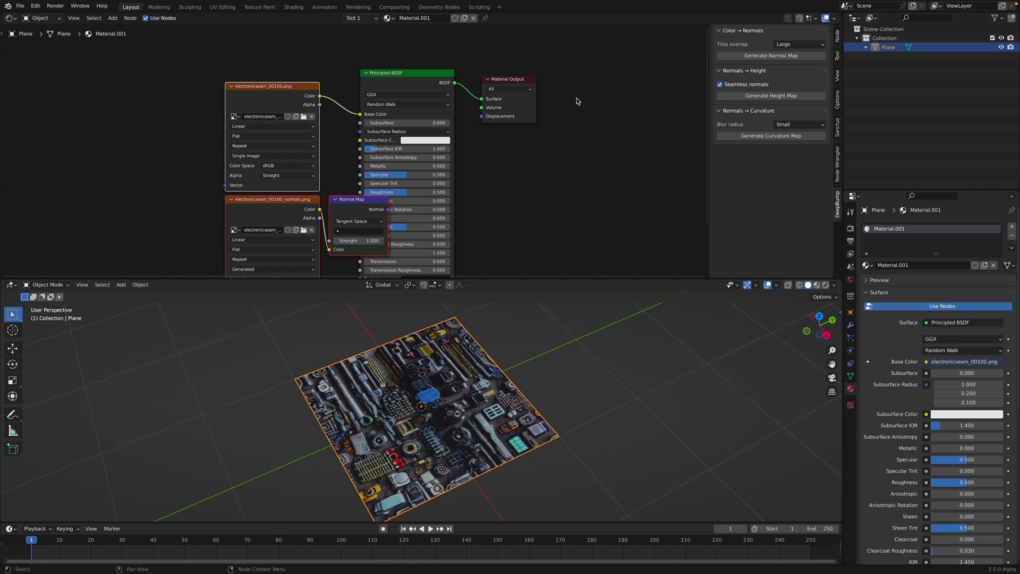
left_click(255, 205)
left_click_drag(255, 204, 166, 181)
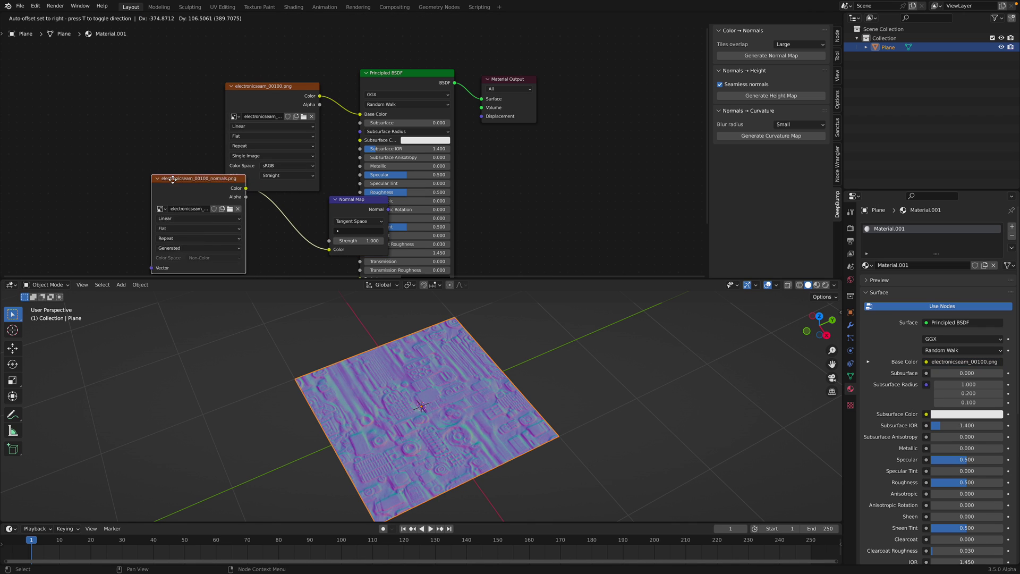
left_click_drag(296, 142, 246, 114)
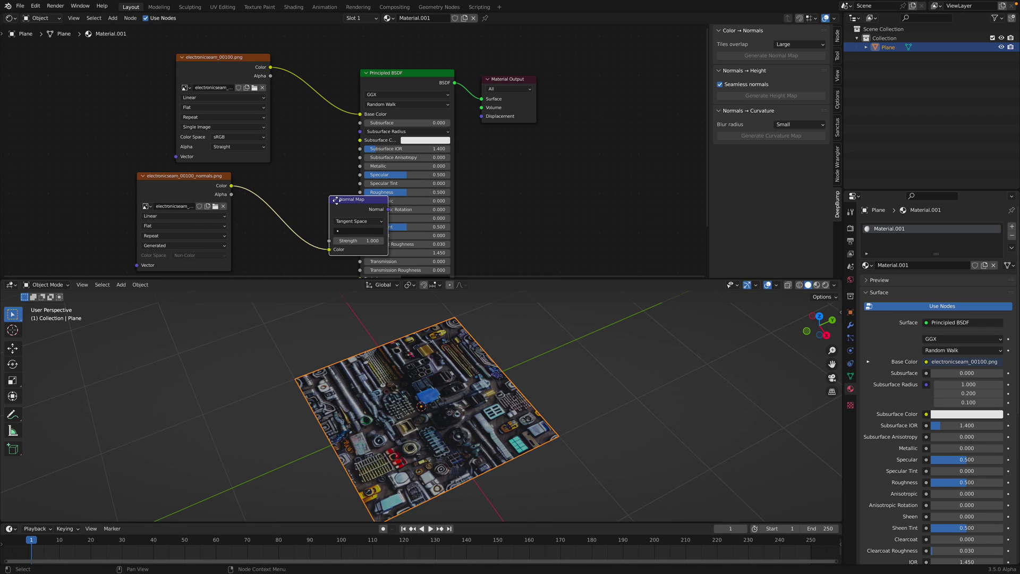
left_click_drag(350, 199, 304, 185)
left_click(192, 184)
mouse_move(444, 375)
middle_mouse_down()
mouse_move(500, 348)
mouse_move(424, 297)
middle_mouse_up()
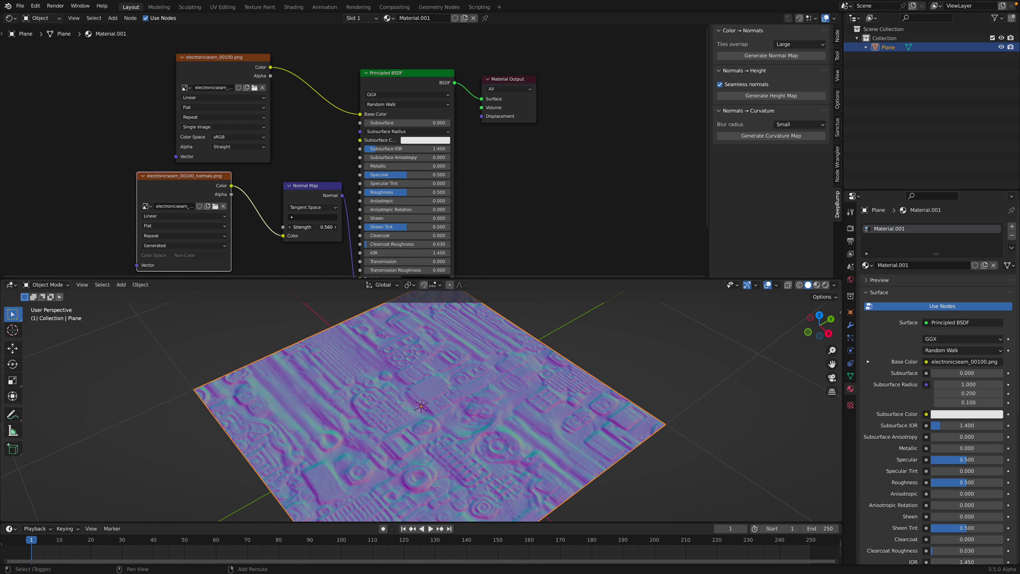
Adjust the Normal Map strength to 0.88 and save the project.
left_click_drag(319, 227, 302, 227)
middle_click_drag(319, 227, 341, 200)
key("ctrl+s")
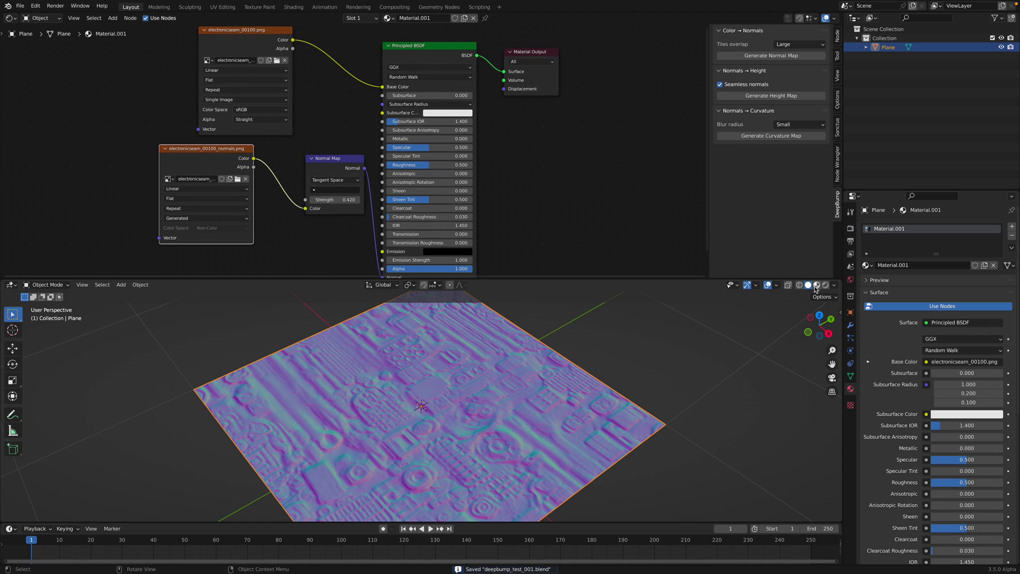
Switch to Material Preview and place a point light above the plane's corner.
left_click(816, 285)
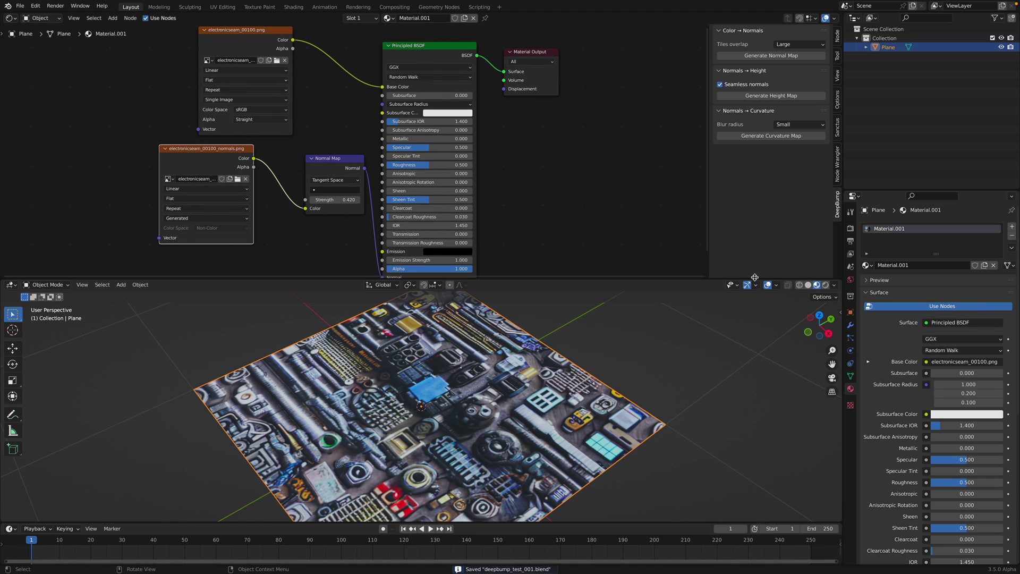
left_click_drag(754, 277, 755, 221)
key("shift+a")
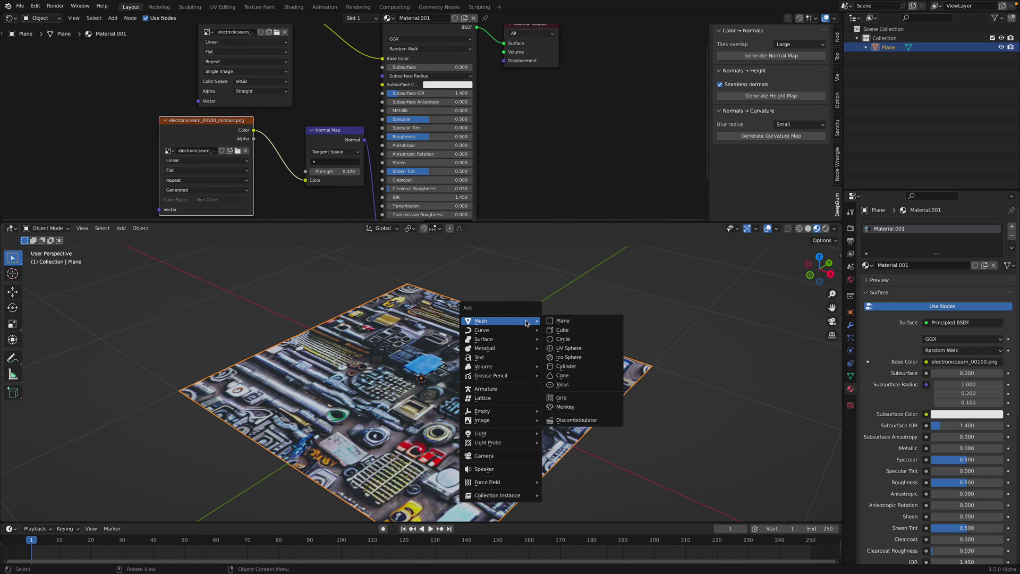
mouse_move(499, 432)
left_click(559, 436)
scroll(532, 414, "down", 3)
key("g")
left_click(422, 317)
scroll(425, 345, "up", 2)
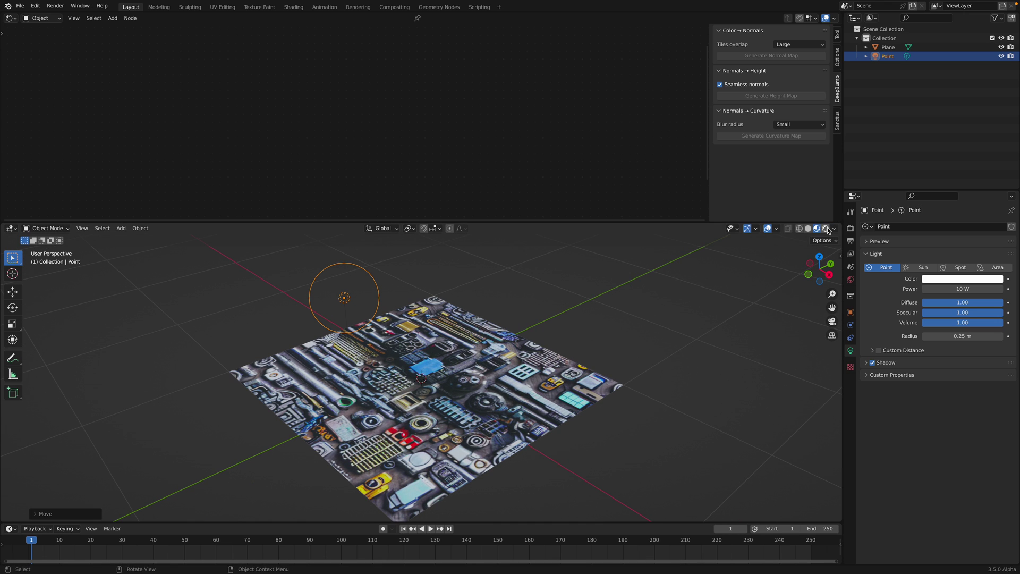
Switch to Rendered shading, reposition the light, and reselect the plane.
left_click(825, 228)
mouse_move(479, 340)
middle_mouse_down()
mouse_move(441, 327)
mouse_move(391, 373)
middle_mouse_up()
key("g")
left_click(398, 340)
left_click(390, 373)
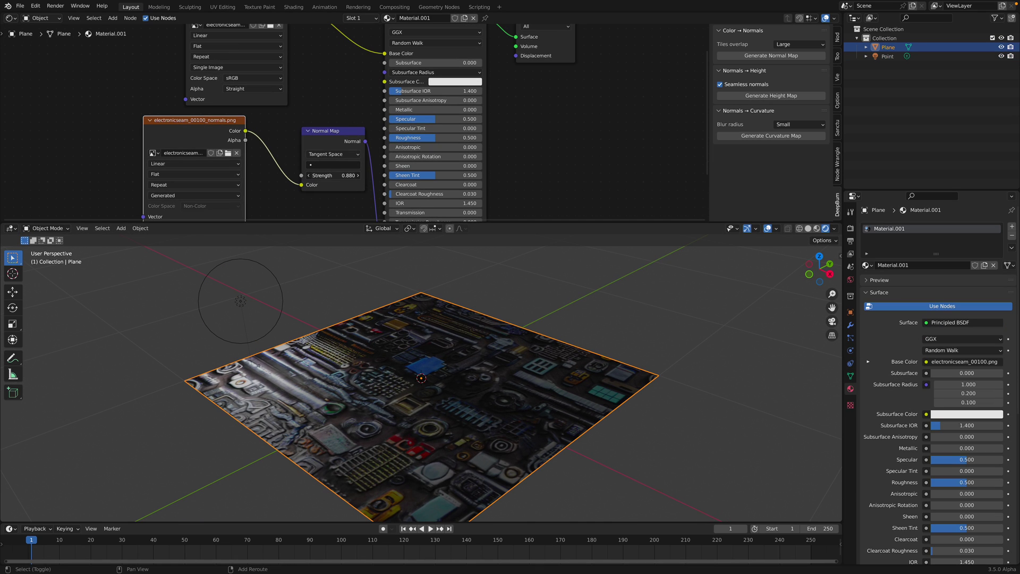
Set Roughness to 0.47, then drag it down to 0.359, and lower Metallic to 0.184.
left_click(418, 137)
type("0.47")
key("Return")
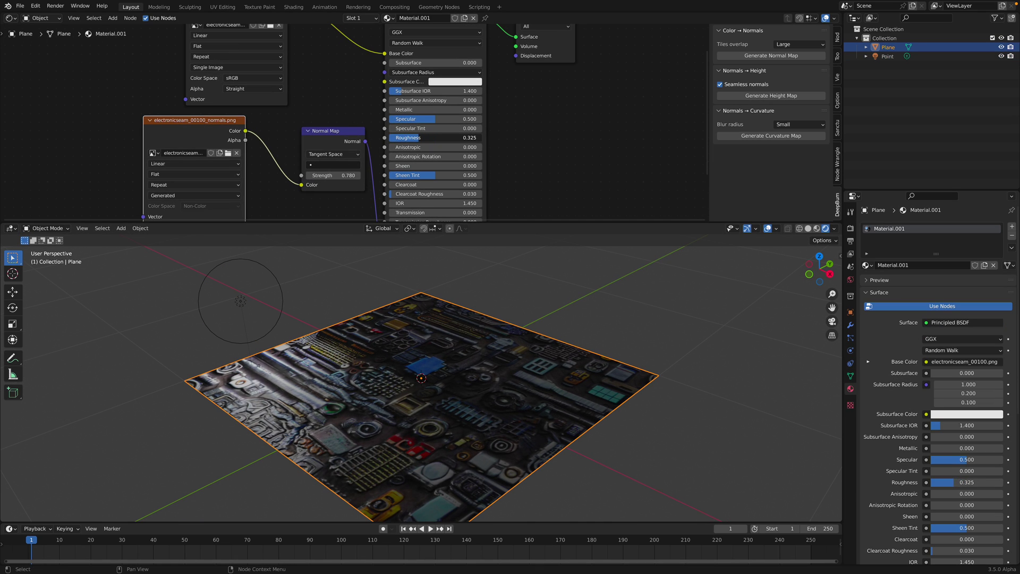
mouse_move(420, 137)
left_mouse_down()
mouse_move(409, 137)
mouse_move(422, 119)
mouse_move(409, 109)
left_mouse_up()
middle_click_drag(424, 138, 454, 138)
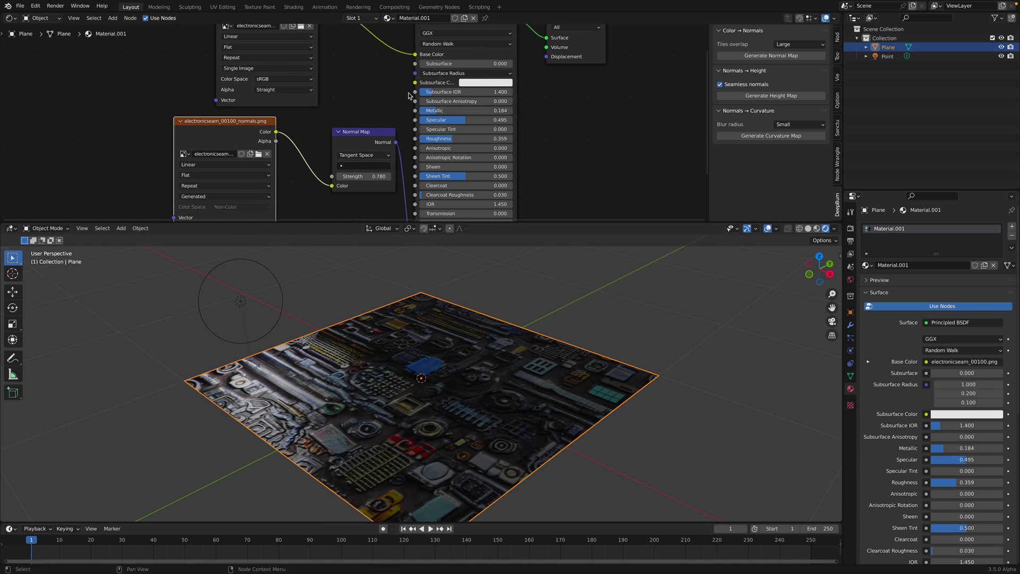
Move the point light to a new spot, save, and reselect the plane to view its nodes.
scroll(511, 123, "down", 1)
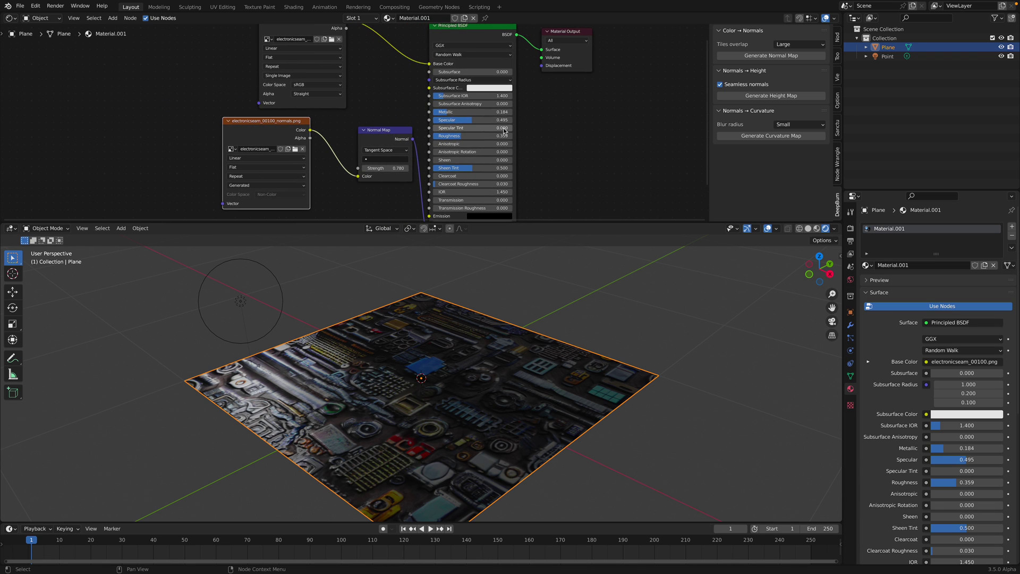
mouse_move(441, 313)
middle_mouse_down()
mouse_move(509, 310)
mouse_move(438, 279)
middle_mouse_up()
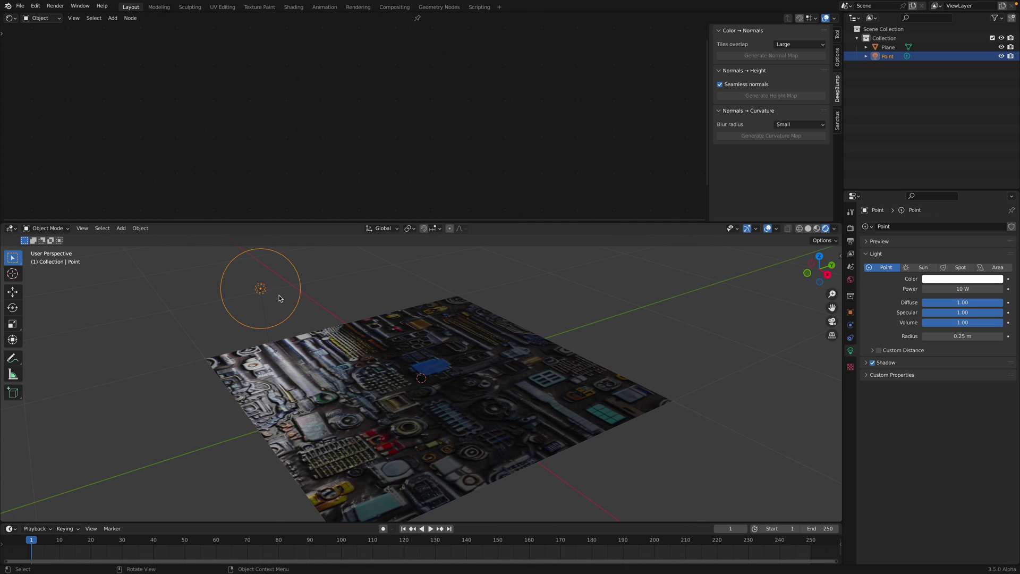
left_click_drag(265, 290, 324, 310)
middle_click_drag(324, 309, 419, 330)
key("ctrl+s")
left_click(418, 330)
middle_click_drag(345, 142, 342, 135)
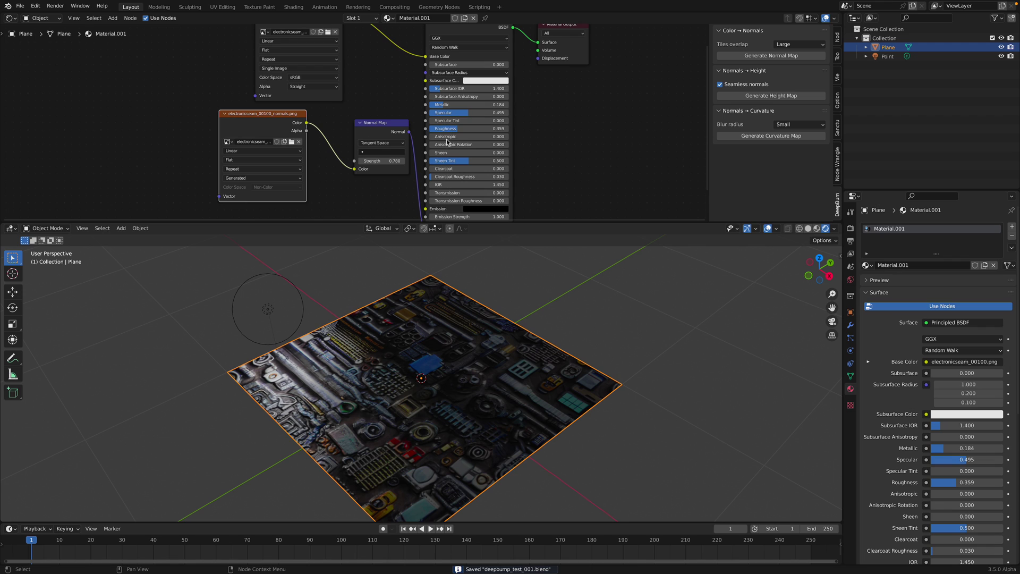
left_click_drag(672, 224, 672, 275)
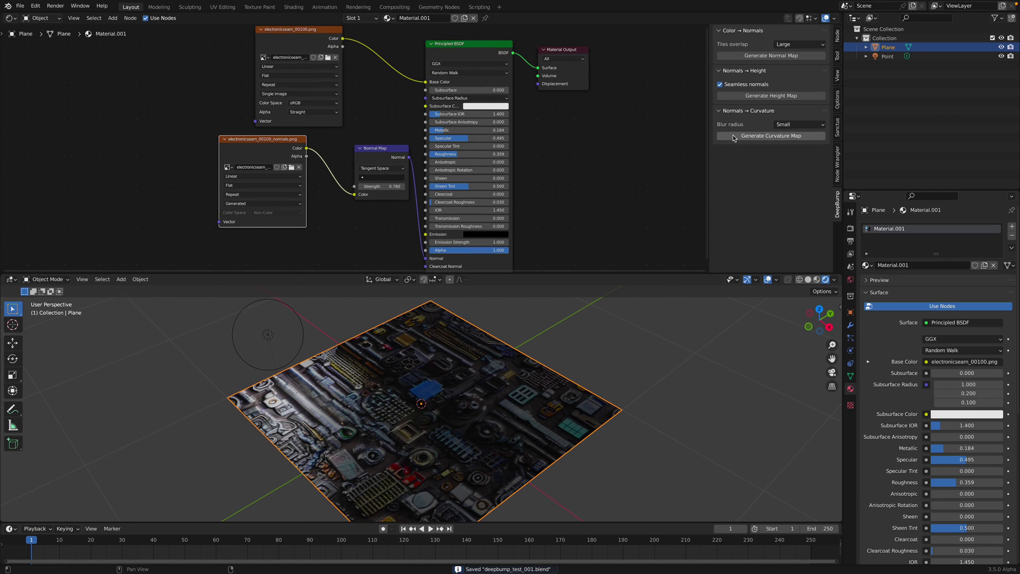
Generate a height map image from the normals and bring its node into view.
left_click(765, 96)
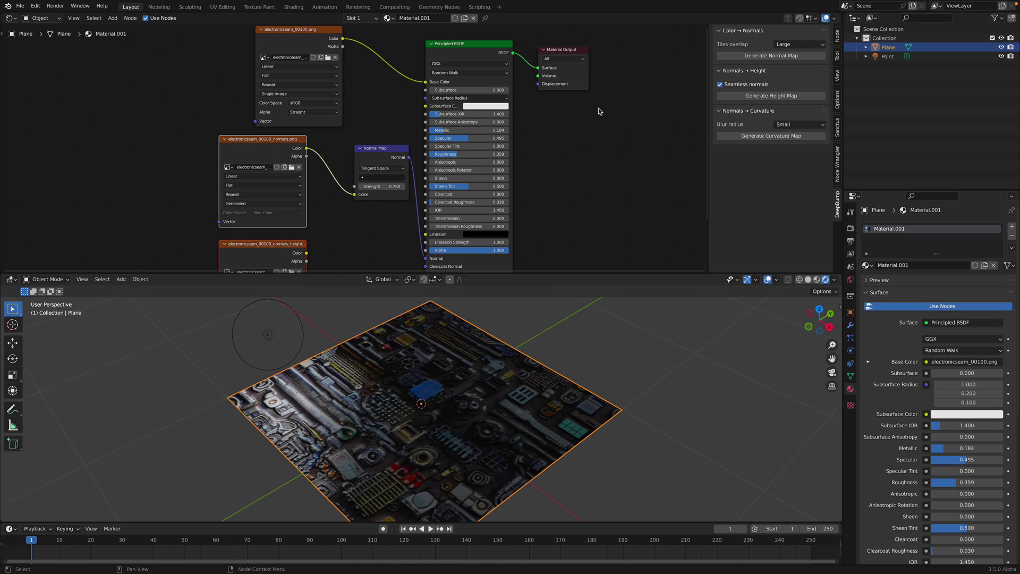
middle_click_drag(321, 162, 314, 81)
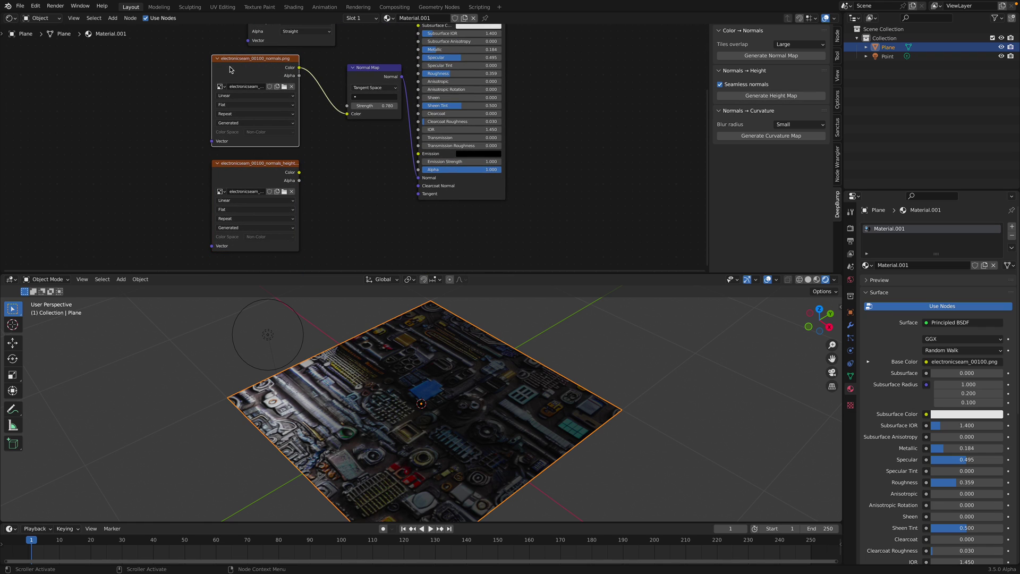
left_click_drag(232, 68, 220, 73)
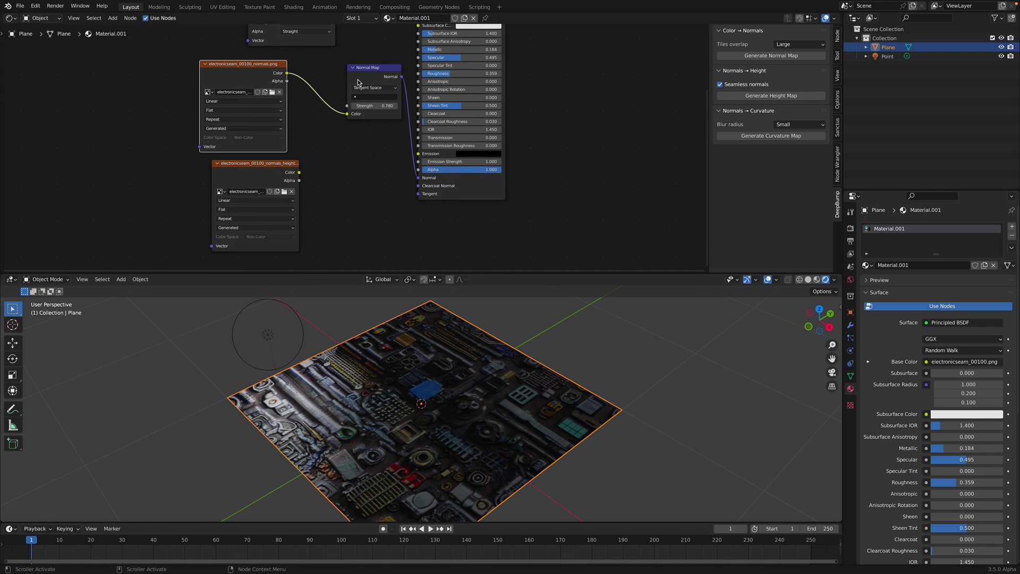
Generate a curvature map from the normals and connect it to the BSDF's Metallic input.
left_click(757, 137)
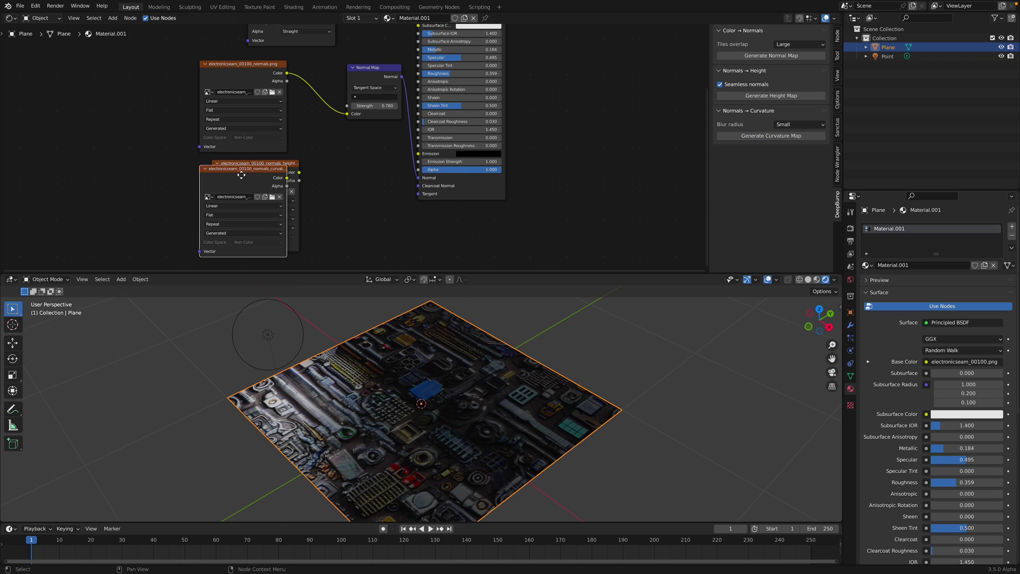
left_click(145, 175)
left_click(808, 280)
middle_click_drag(478, 329, 431, 302)
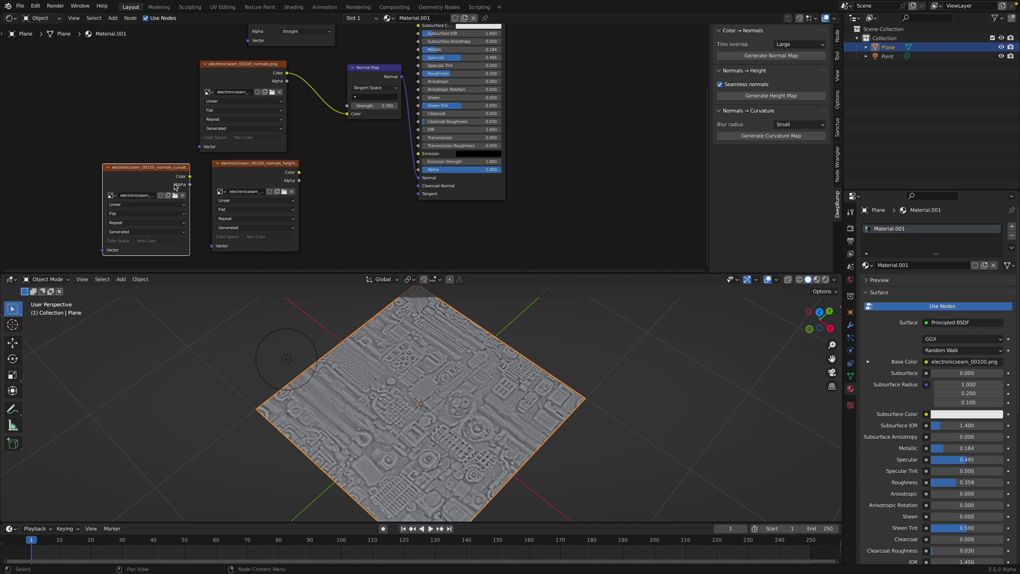
middle_click_drag(221, 167, 222, 182)
left_click_drag(160, 181, 136, 138)
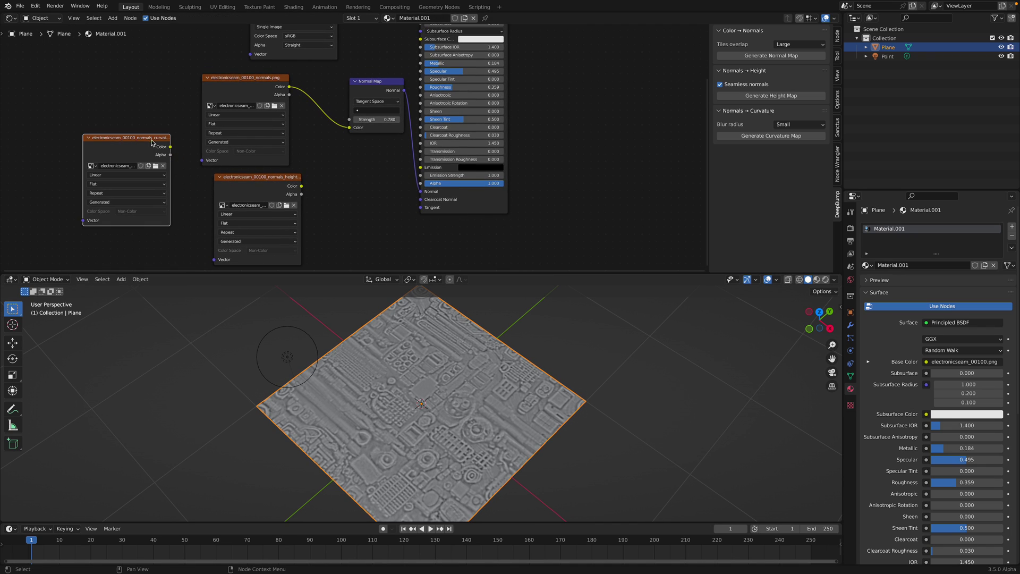
middle_click_drag(171, 148, 170, 164)
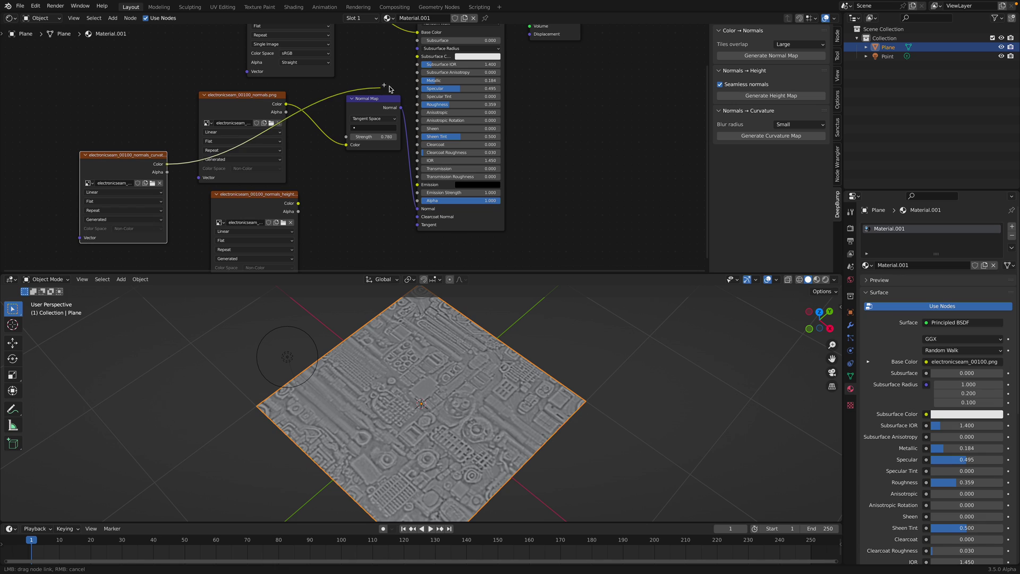
left_click_drag(392, 89, 418, 81)
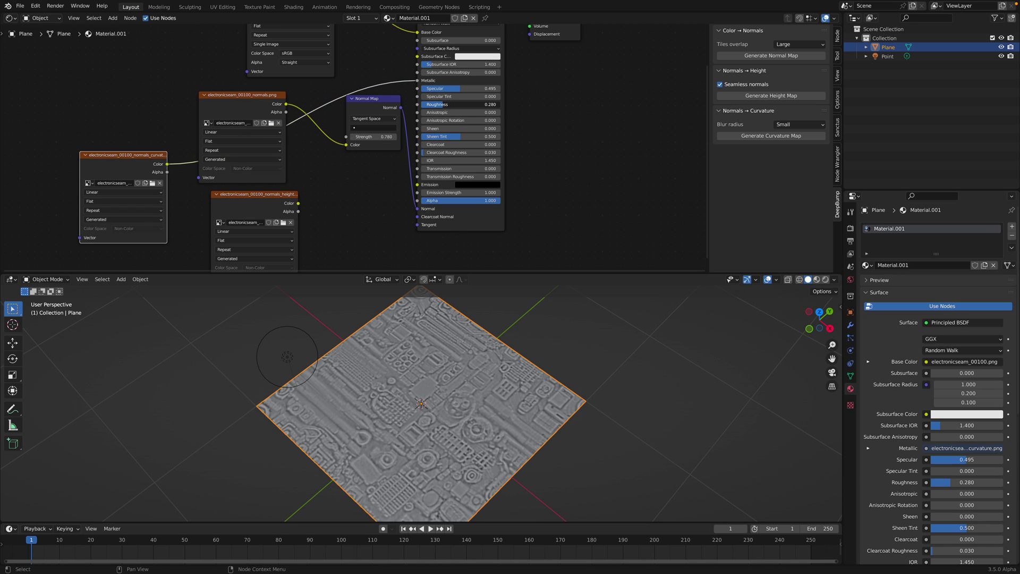
Position the height-map Image Texture node beside the Principled BSDF.
left_click_drag(297, 201, 370, 198)
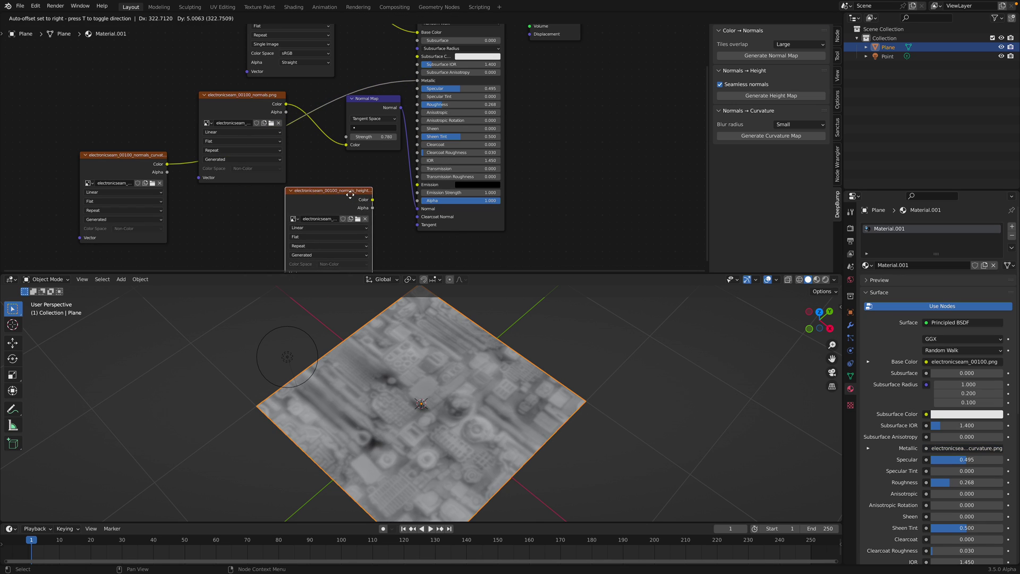
middle_click_drag(293, 233, 275, 237)
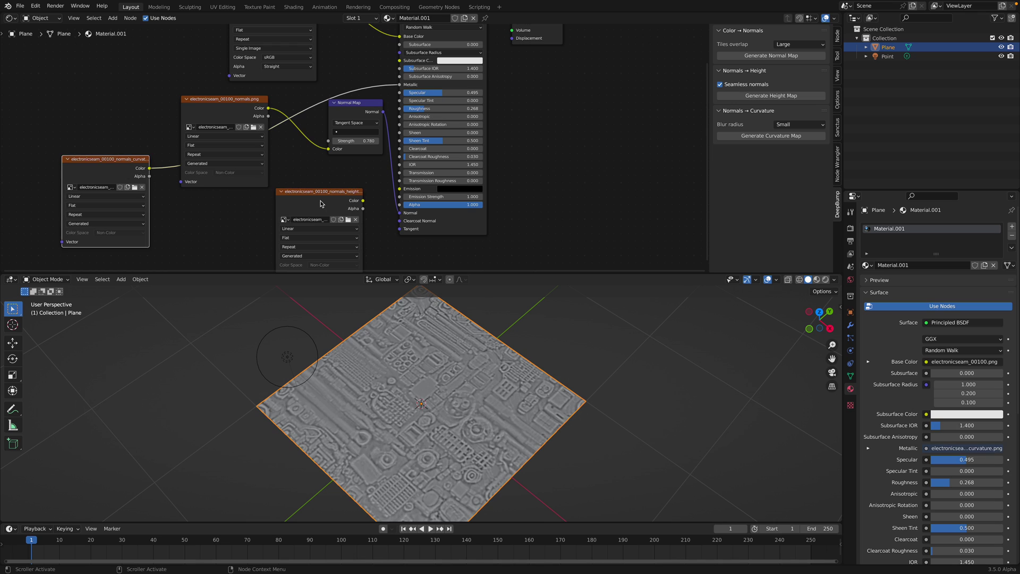
middle_click_drag(444, 399, 473, 402)
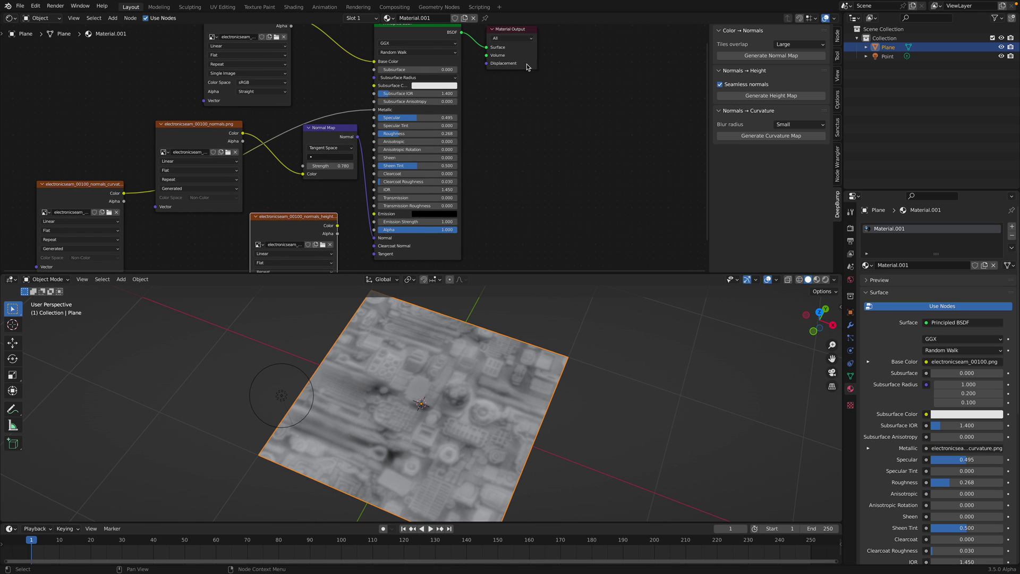
key("g")
left_click(615, 104)
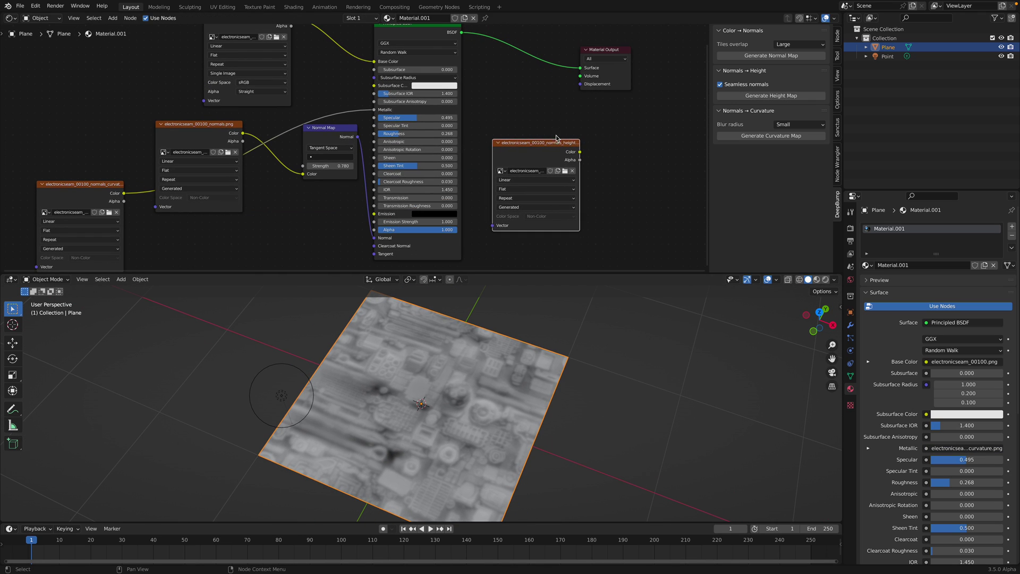
middle_click_drag(510, 319, 547, 297)
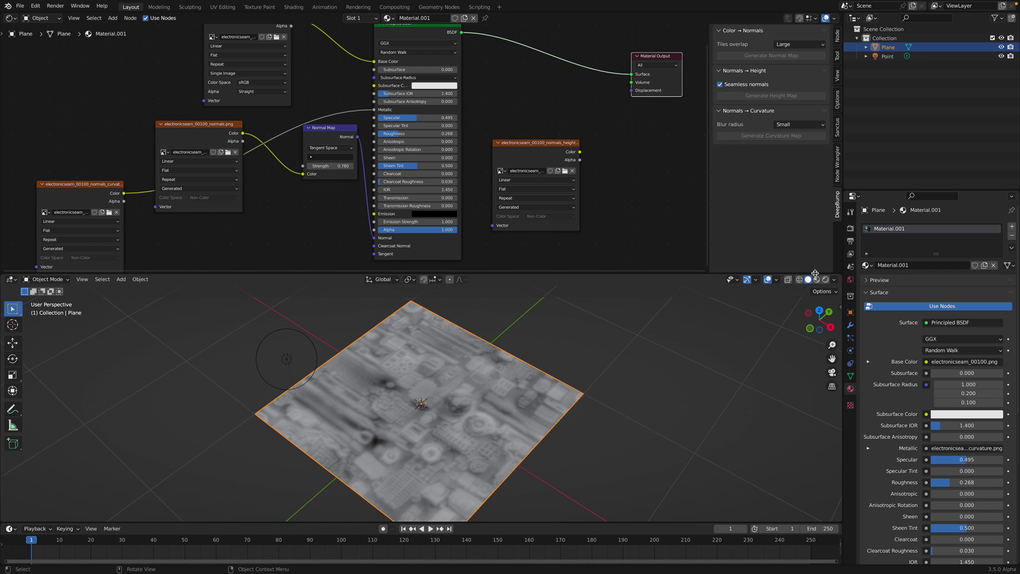
Switch the render engine to Cycles.
left_click(850, 228)
left_click(943, 226)
left_click(942, 258)
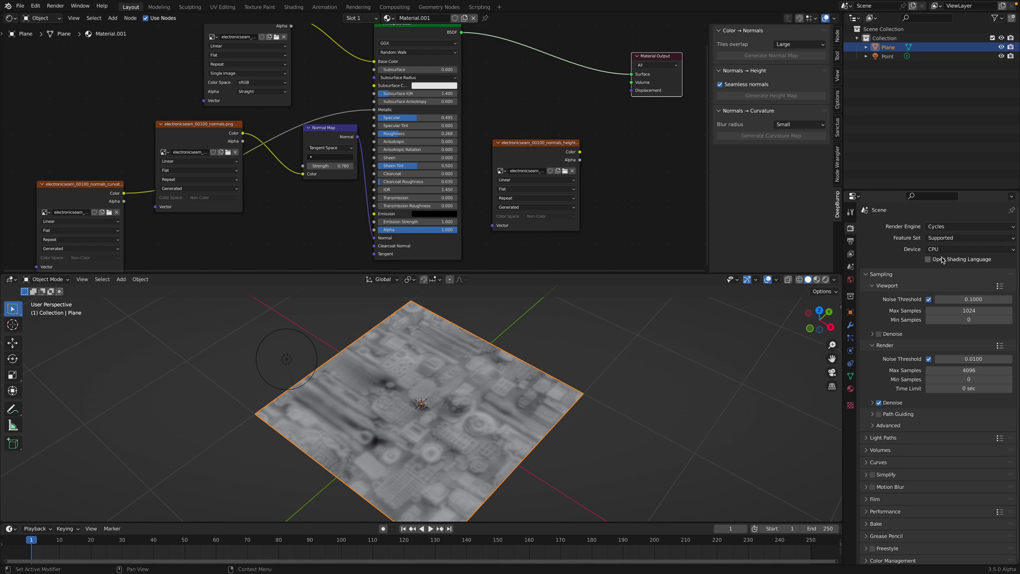
Add a Displacement node fed by the height map's Color, output to Material Output, Scale adjusted.
left_click_drag(561, 154, 573, 136)
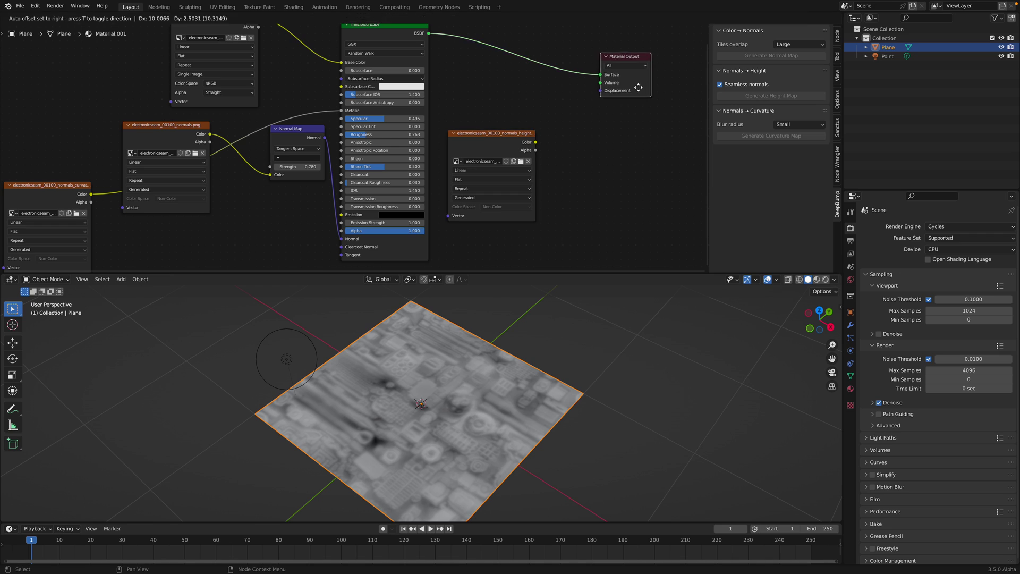
key("shift+a")
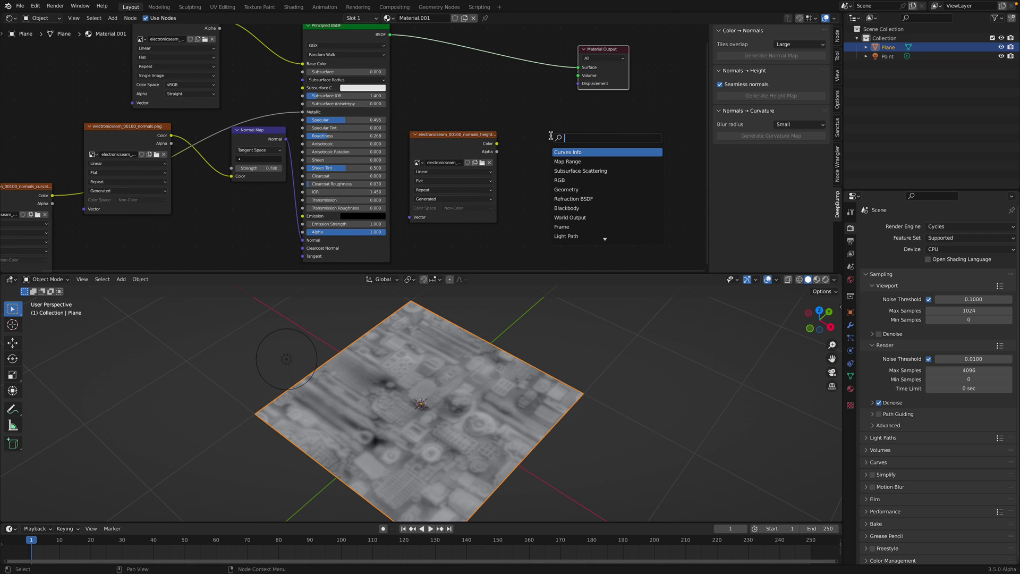
type("disp")
key("Return")
left_click(542, 121)
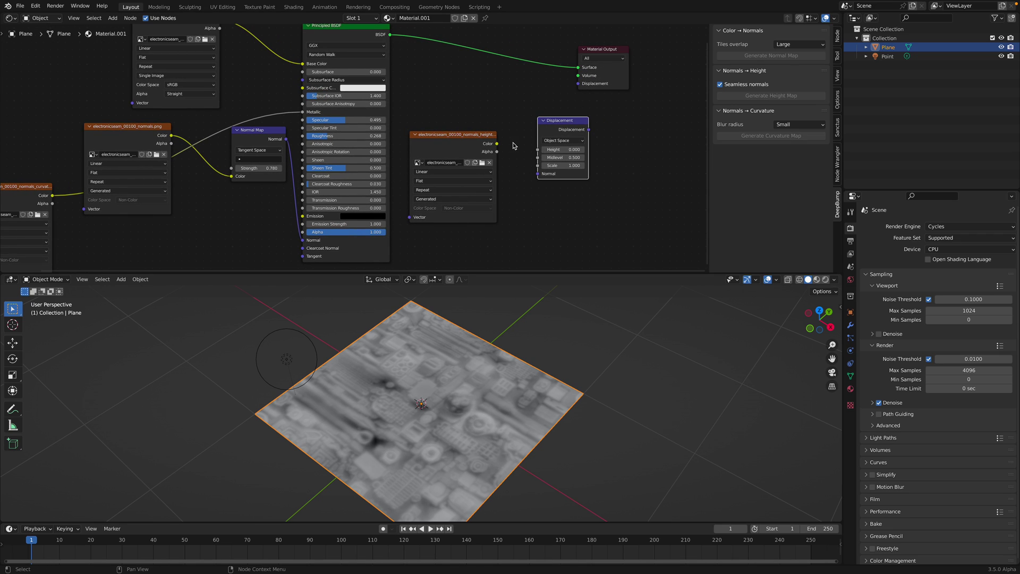
left_click_drag(496, 145, 538, 150)
left_click_drag(589, 129, 596, 126)
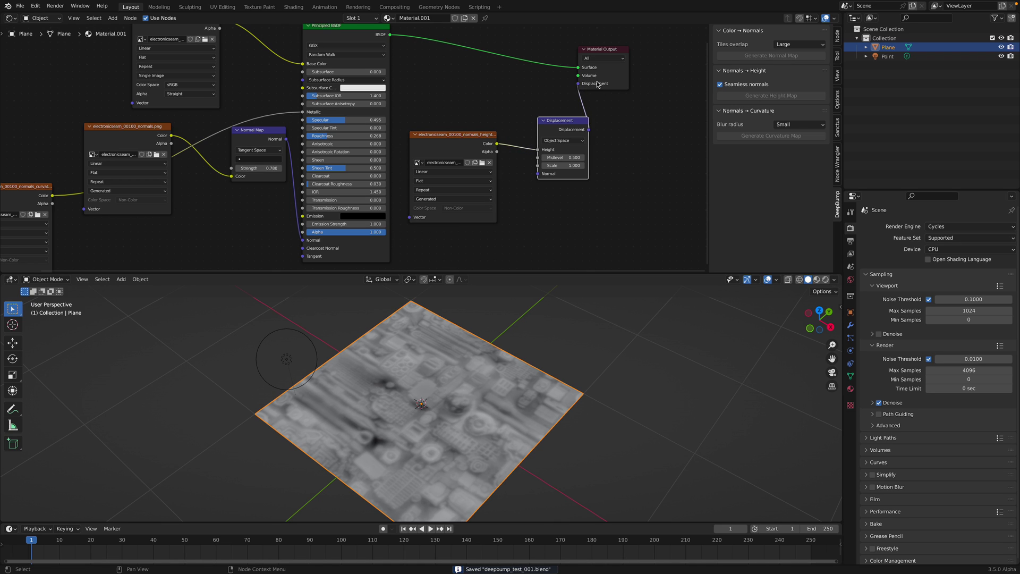
left_click_drag(597, 84, 597, 83)
scroll(598, 84, "up", 1)
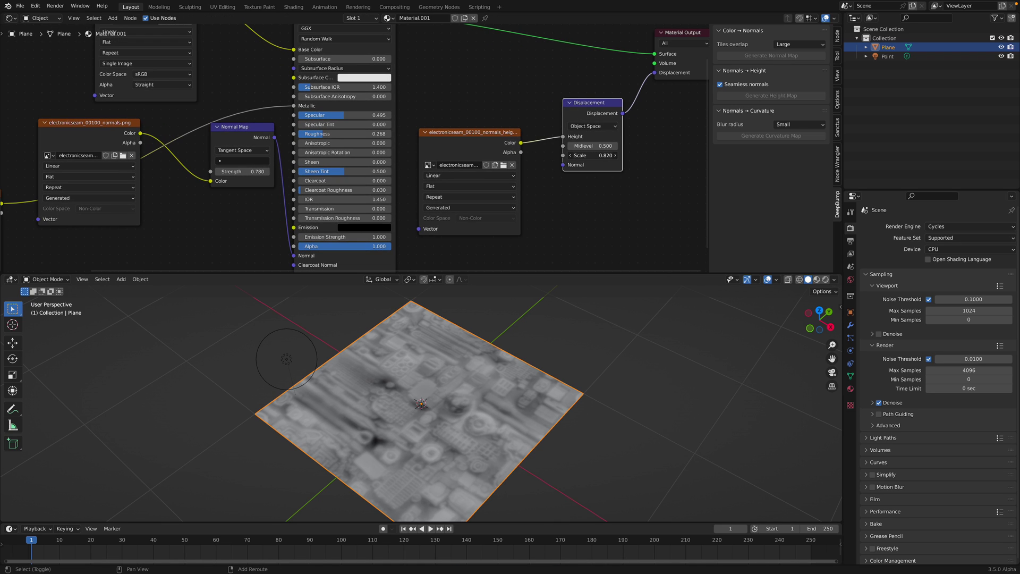
Add a Simple Subdivision Surface modifier to the plane at level 4.
left_click(850, 325)
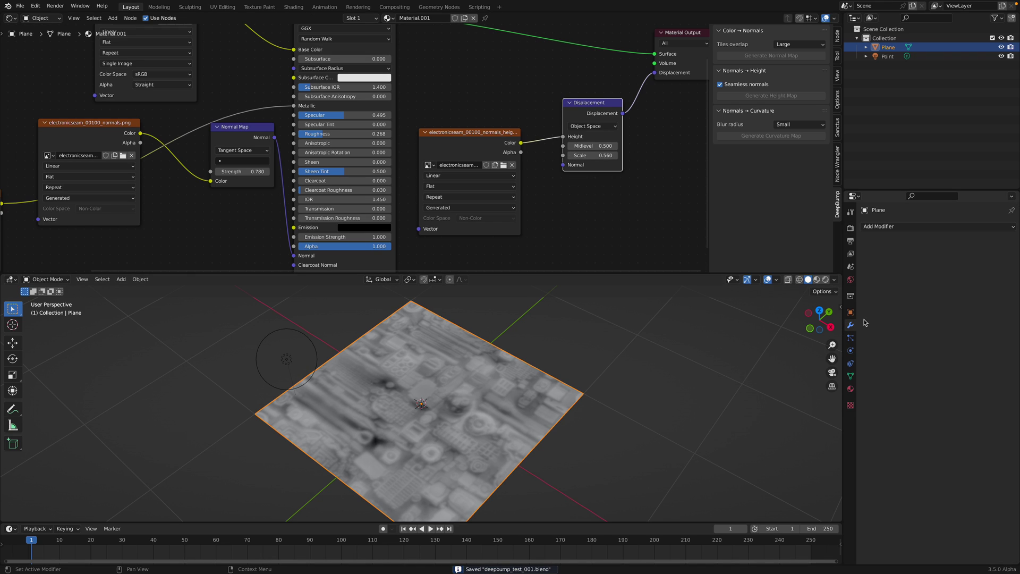
left_click(897, 227)
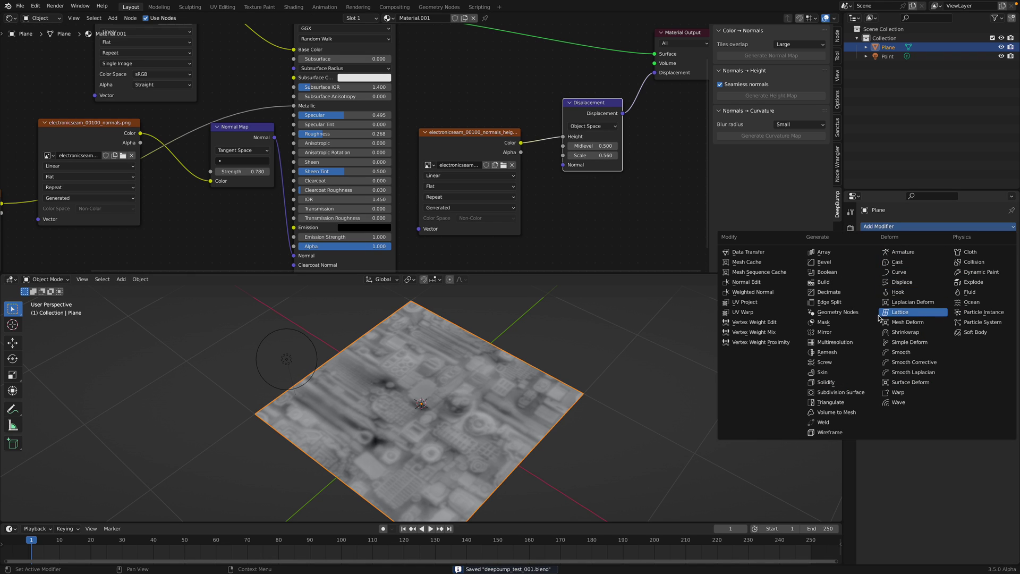
left_click(898, 227)
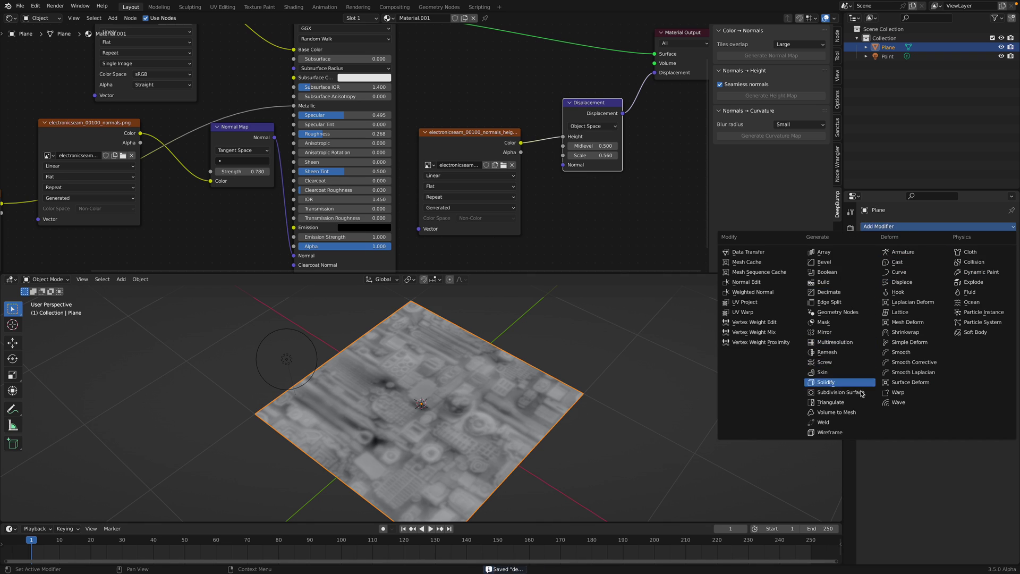
left_click(839, 394)
left_click(1000, 267)
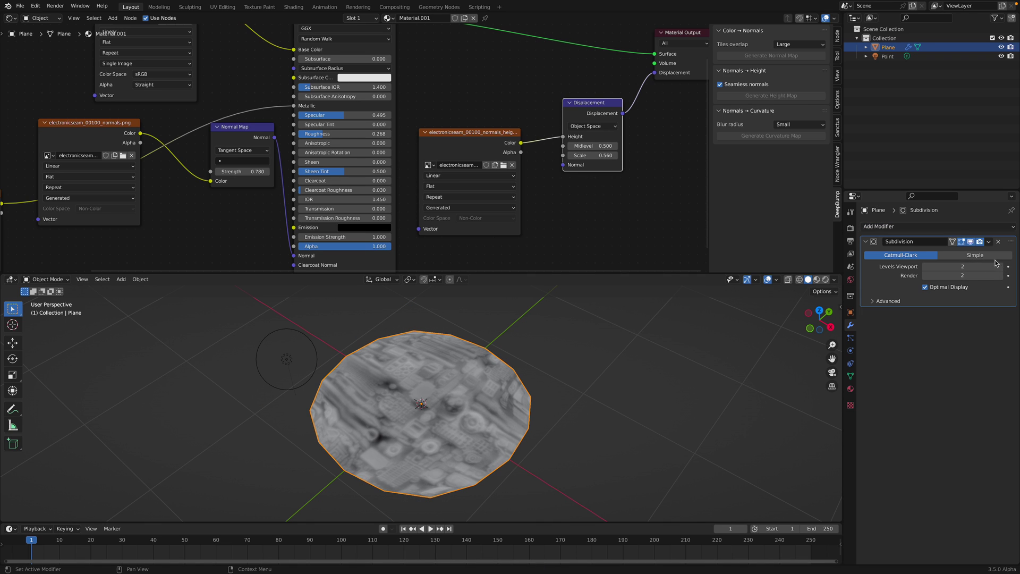
left_click(990, 255)
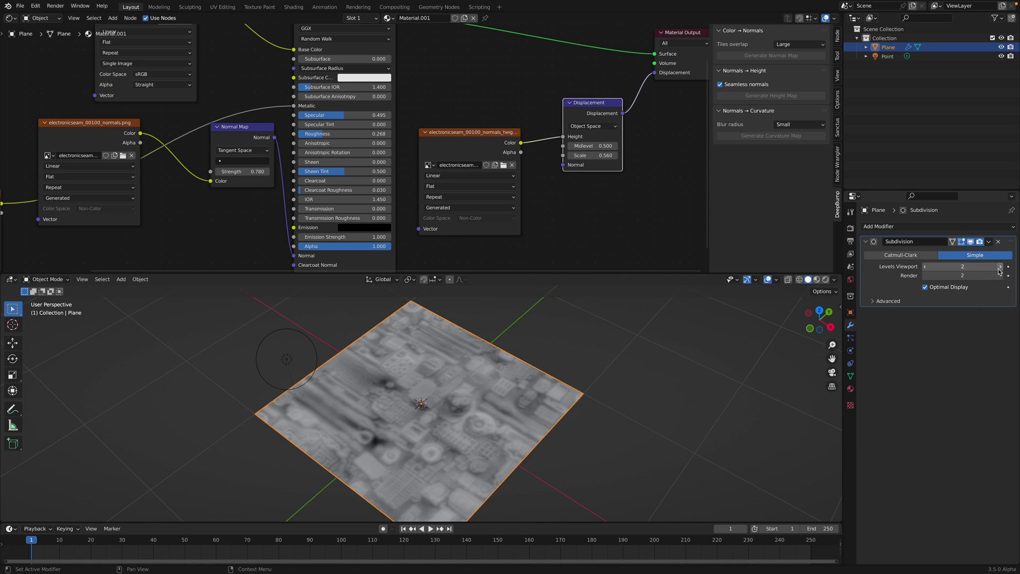
Add a second, Catmull-Clark Subdivision modifier, save, and preview the material shading.
left_click(971, 229)
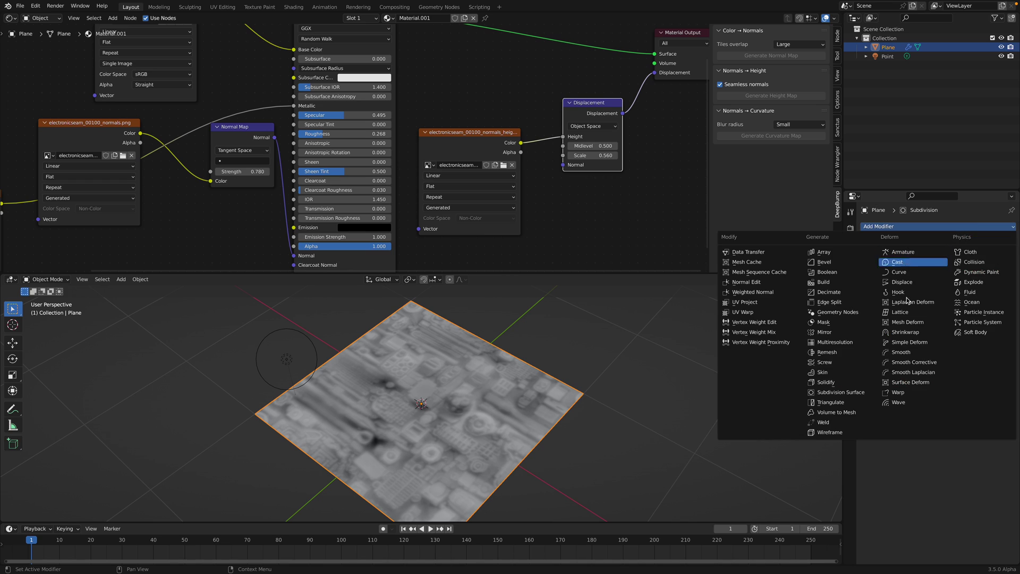
left_click(839, 393)
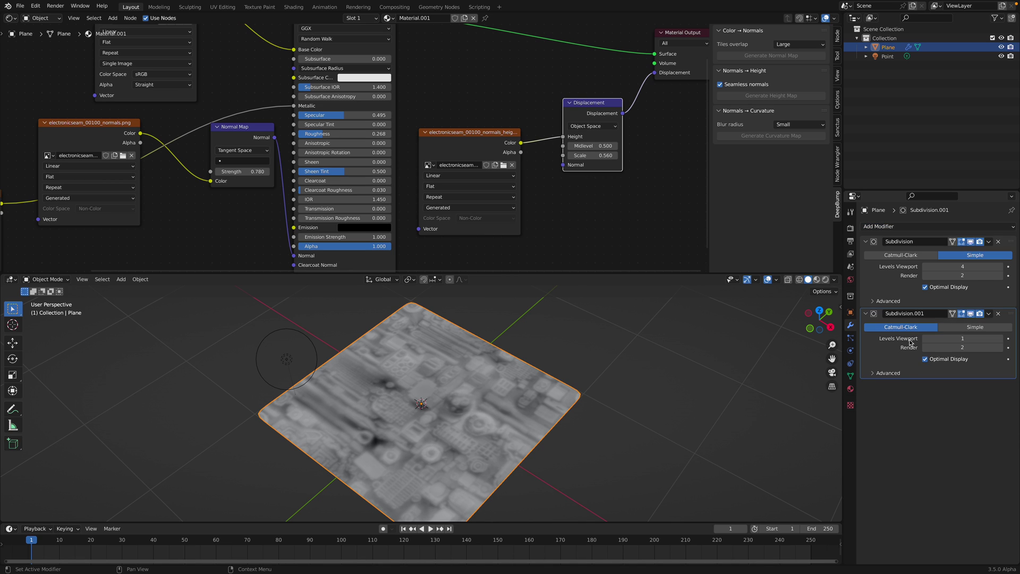
key("ctrl+s")
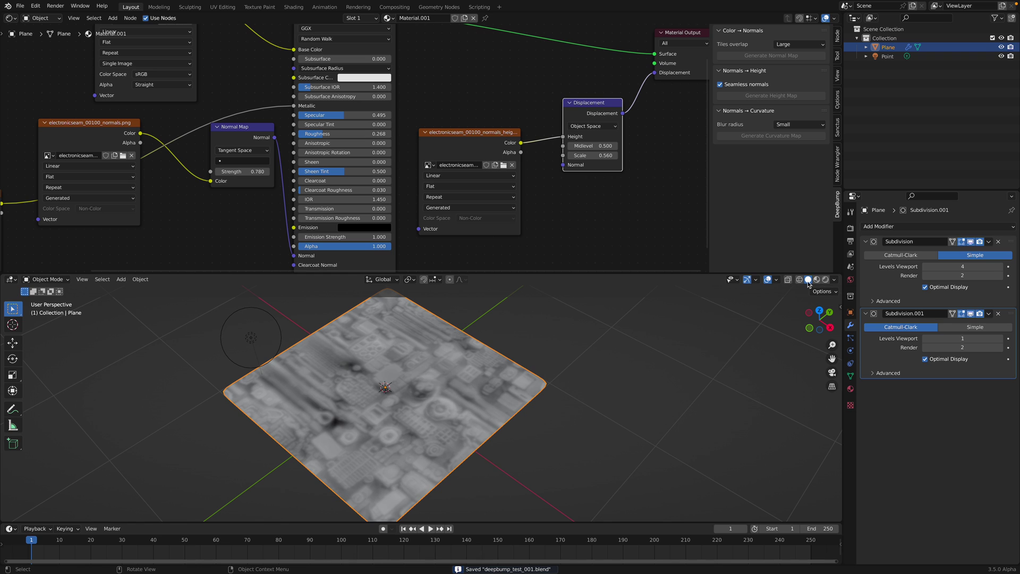
left_click(817, 280)
Show a live Cycles render and set the material's displacement method to Displacement and Bump.
left_click(825, 279)
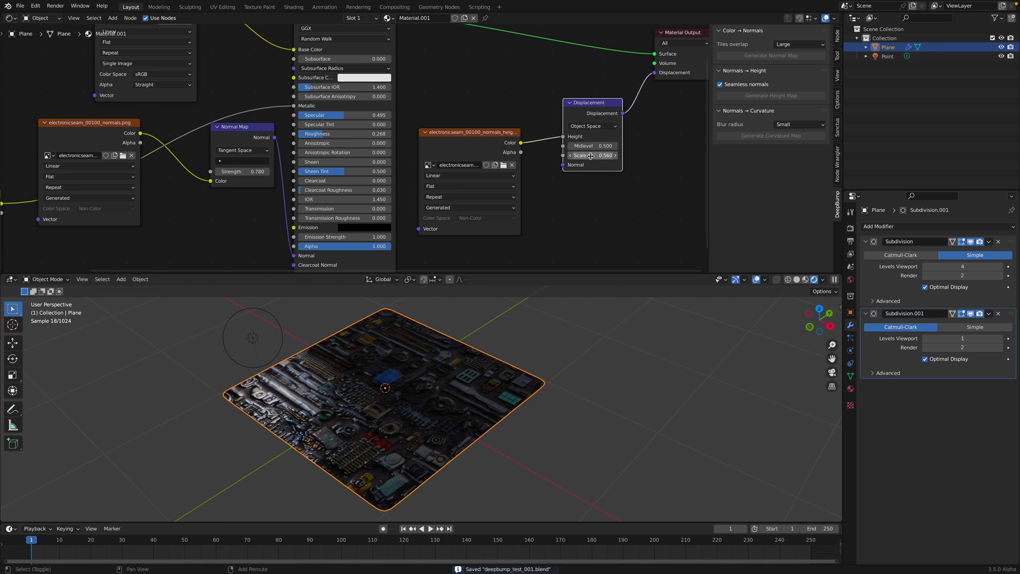
mouse_move(591, 155)
left_mouse_down()
mouse_move(616, 155)
mouse_move(576, 156)
left_mouse_up()
left_click(850, 389)
scroll(931, 499, "down", 5)
scroll(931, 502, "down", 5)
scroll(931, 505, "down", 5)
scroll(932, 505, "down", 1)
left_click(879, 521)
scroll(903, 515, "down", 3)
scroll(929, 504, "down", 3)
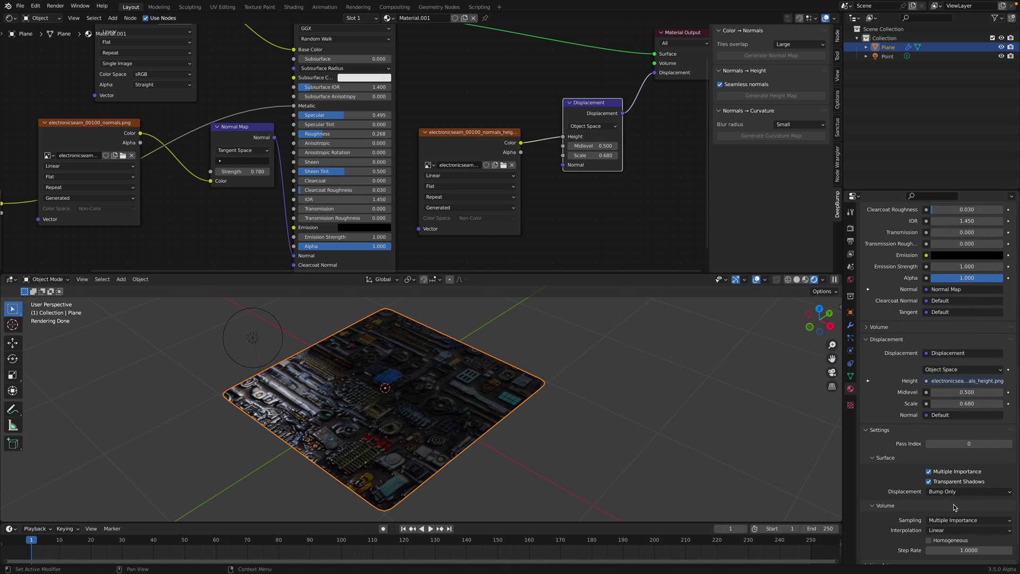
left_click(953, 492)
left_click(954, 522)
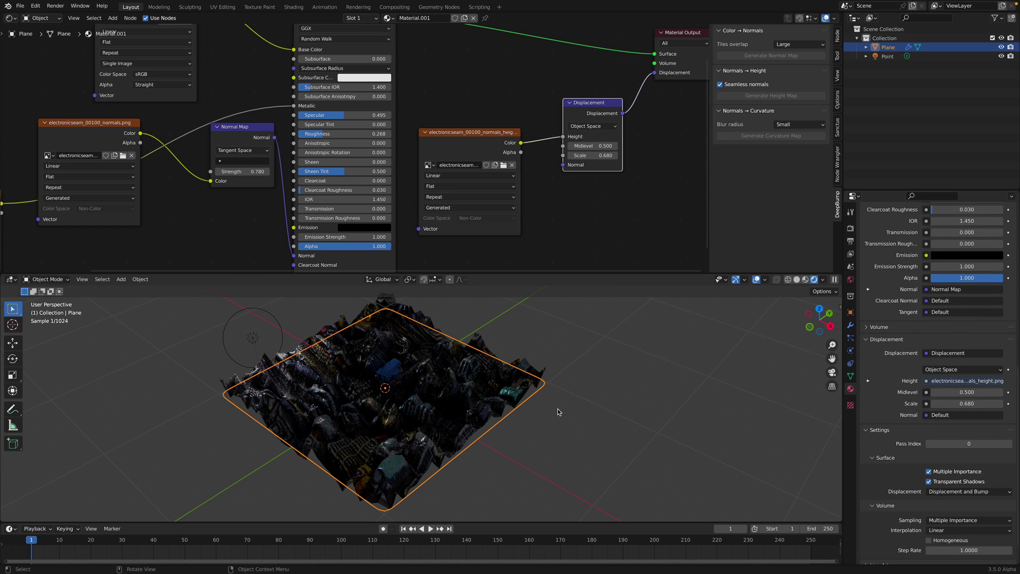
key("ctrl+s")
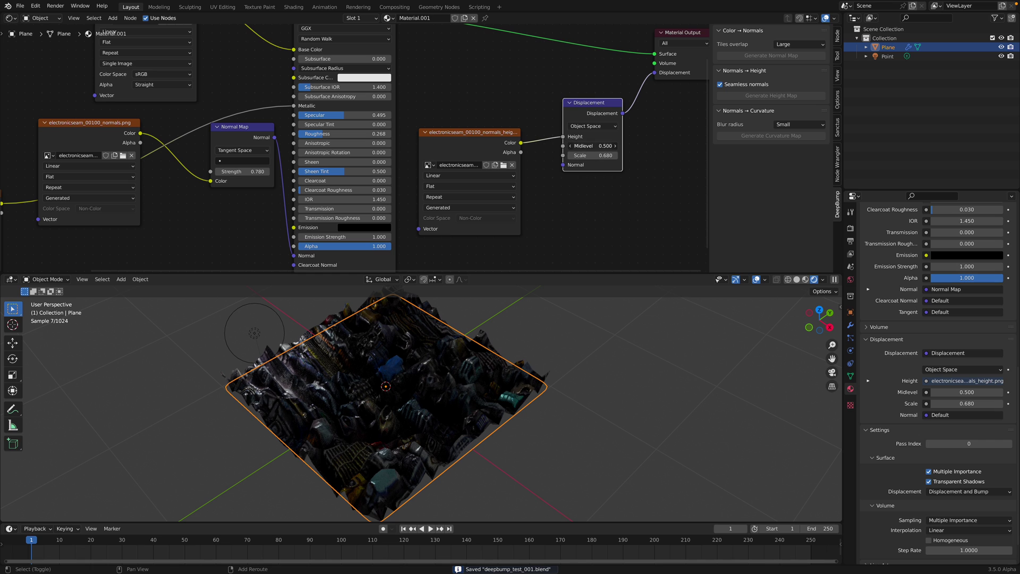
Reset the displacement Midlevel to 0.5 and lower the Scale to 0.220.
left_click_drag(595, 146, 605, 146)
left_click(598, 145)
type("0.5")
key("Return")
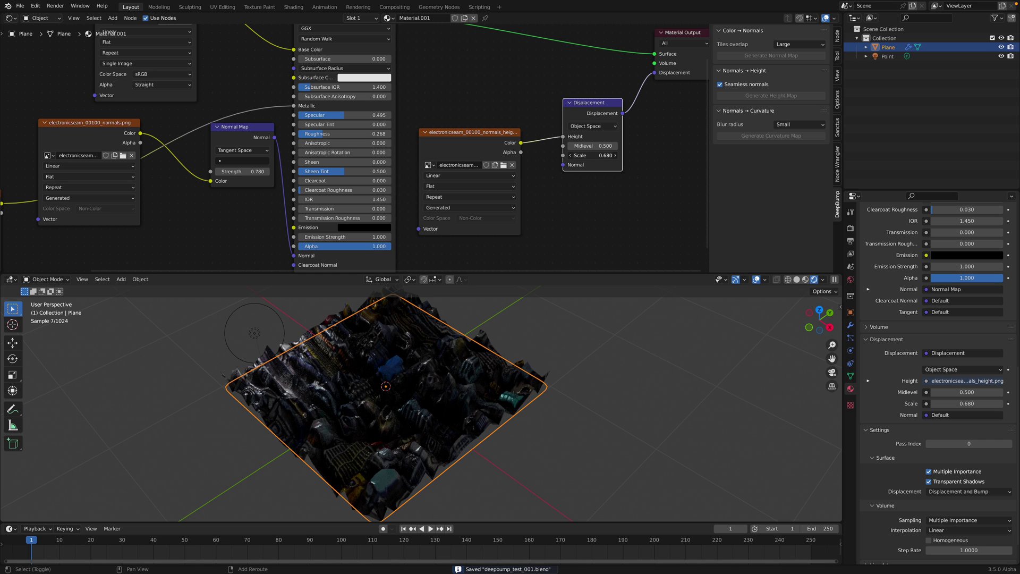
mouse_move(593, 155)
left_mouse_down()
mouse_move(558, 155)
mouse_move(598, 155)
left_mouse_up()
Raise the displacement Scale to 0.240, save, and reposition the point light.
middle_click_drag(255, 345, 242, 350)
key("ctrl+s")
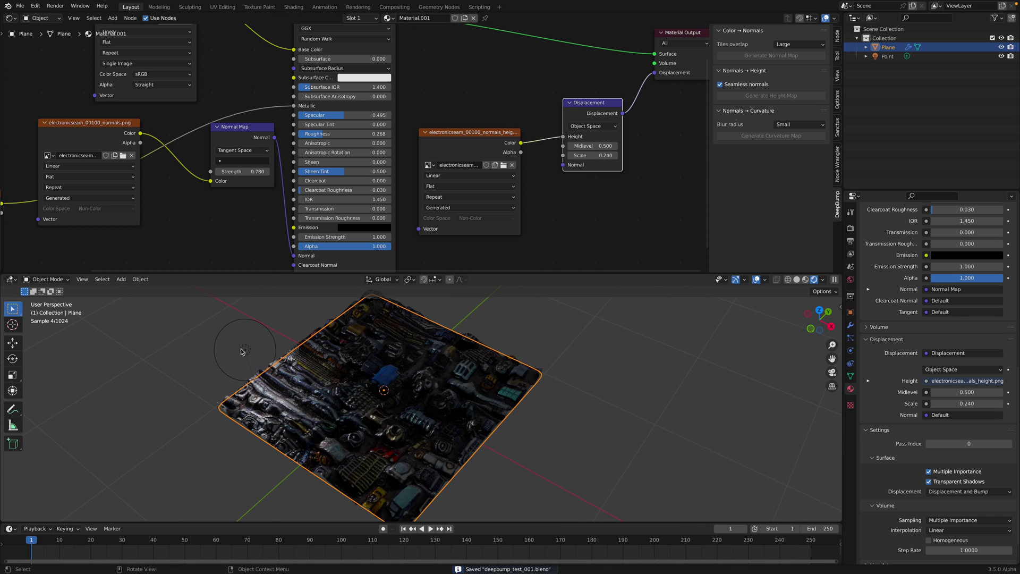
mouse_move(242, 350)
left_mouse_down()
mouse_move(318, 365)
mouse_move(303, 325)
mouse_move(318, 337)
left_mouse_up()
Add a Sun light and rotate its direction onto the plane.
key("shift+a")
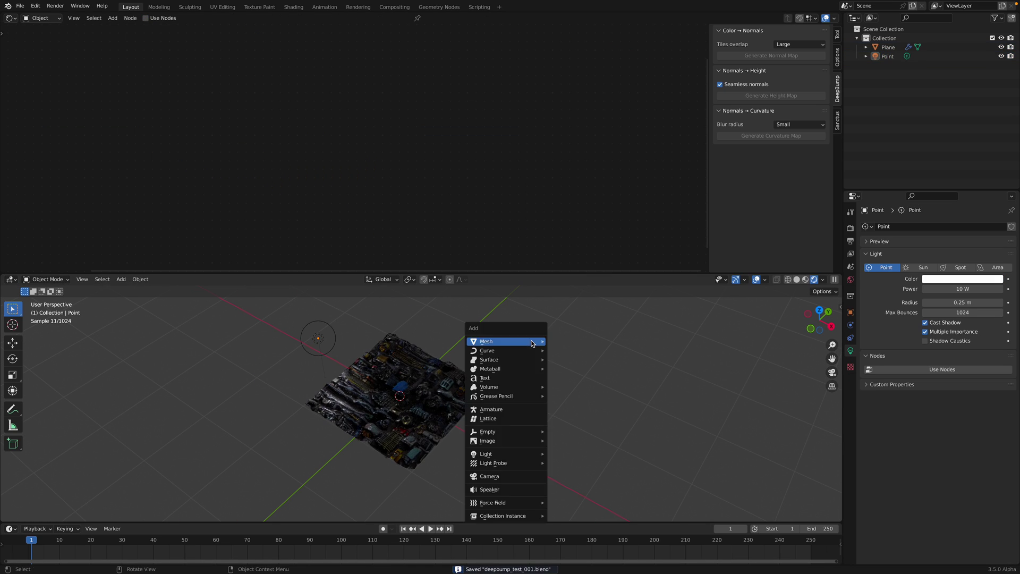
mouse_move(487, 454)
left_click(571, 463)
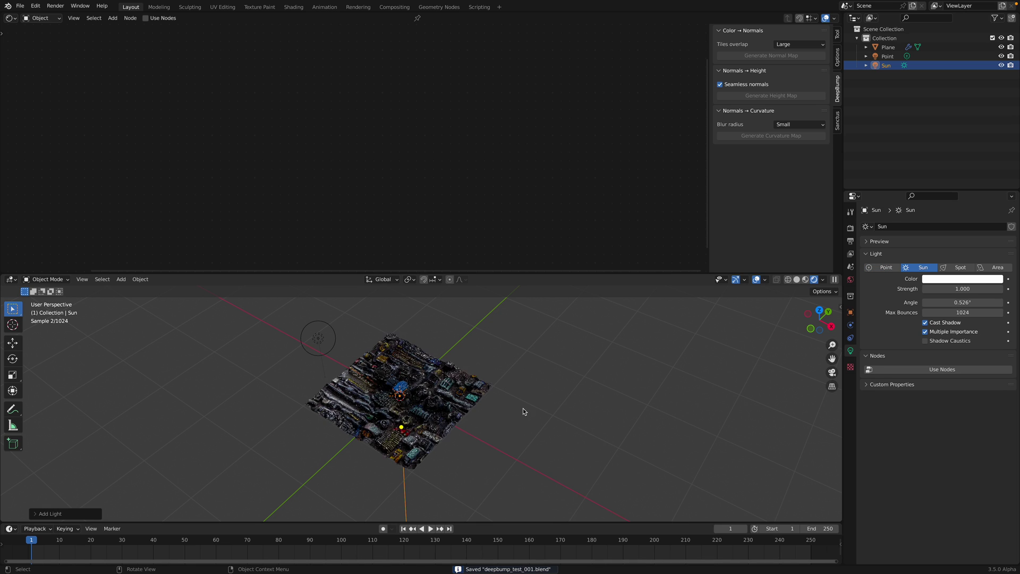
key("r")
left_click(513, 420)
Adjust the plane's material Roughness and Metallic (0.343), then inspect the relief in solid shading.
left_click(457, 409)
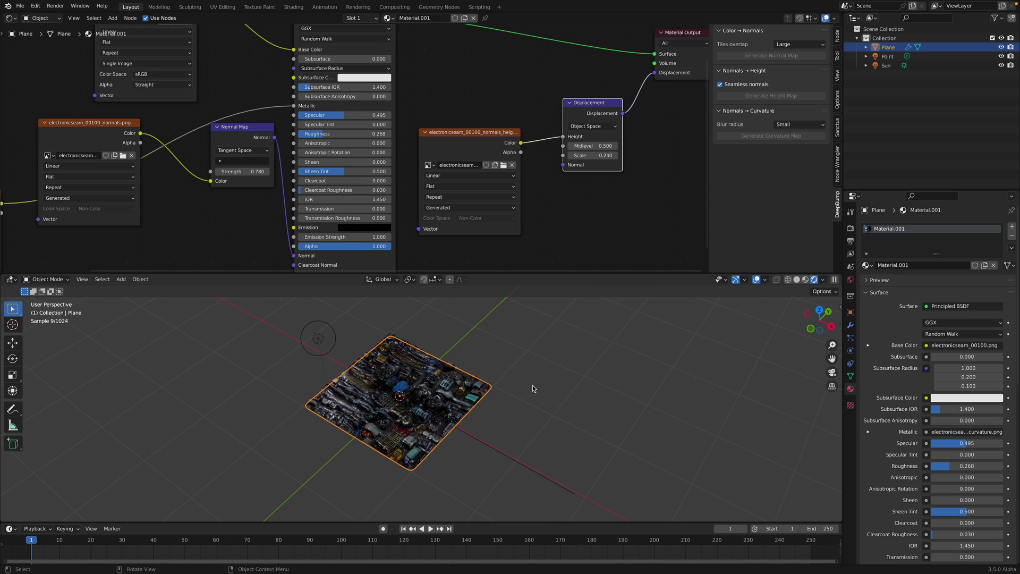
scroll(342, 131, "up", 1)
mouse_move(325, 132)
left_mouse_down()
mouse_move(334, 132)
mouse_move(289, 133)
left_mouse_up()
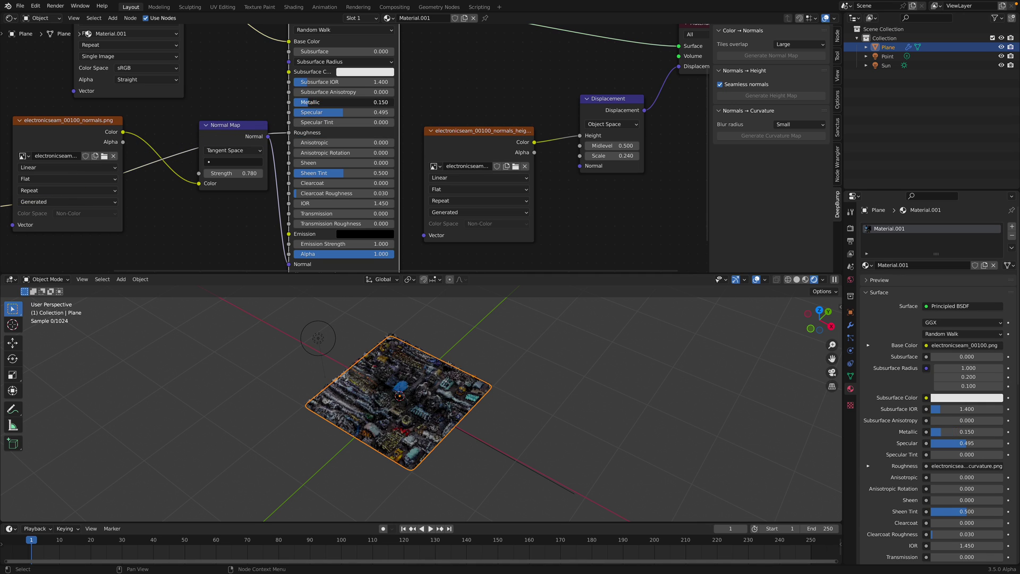
scroll(588, 360, "up", 3)
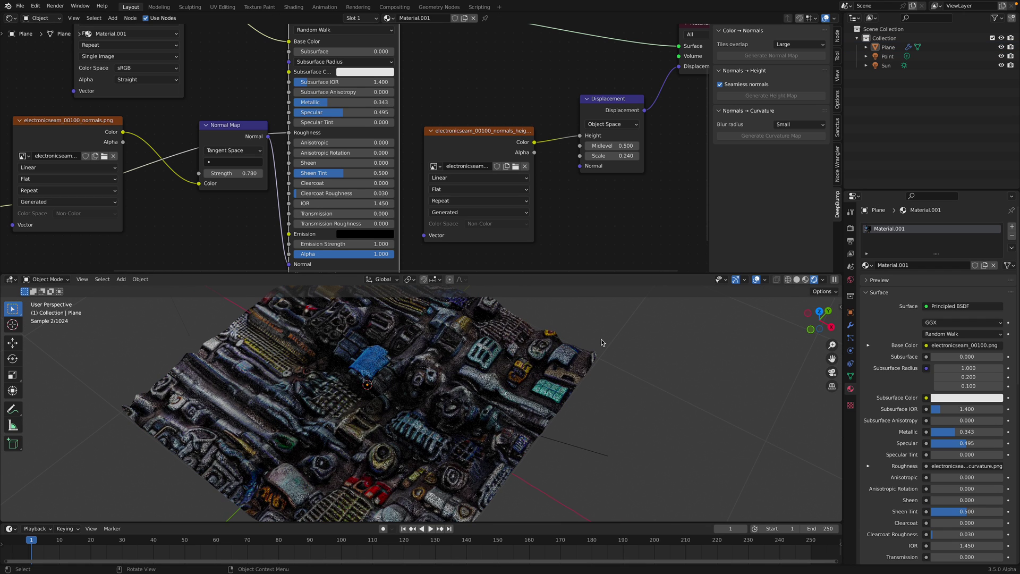
mouse_move(531, 371)
middle_mouse_down()
mouse_move(588, 360)
mouse_move(515, 351)
mouse_move(507, 287)
middle_mouse_up()
left_click(797, 279)
Add a cube and move it beside the plane.
key("shift+a")
left_click(556, 249)
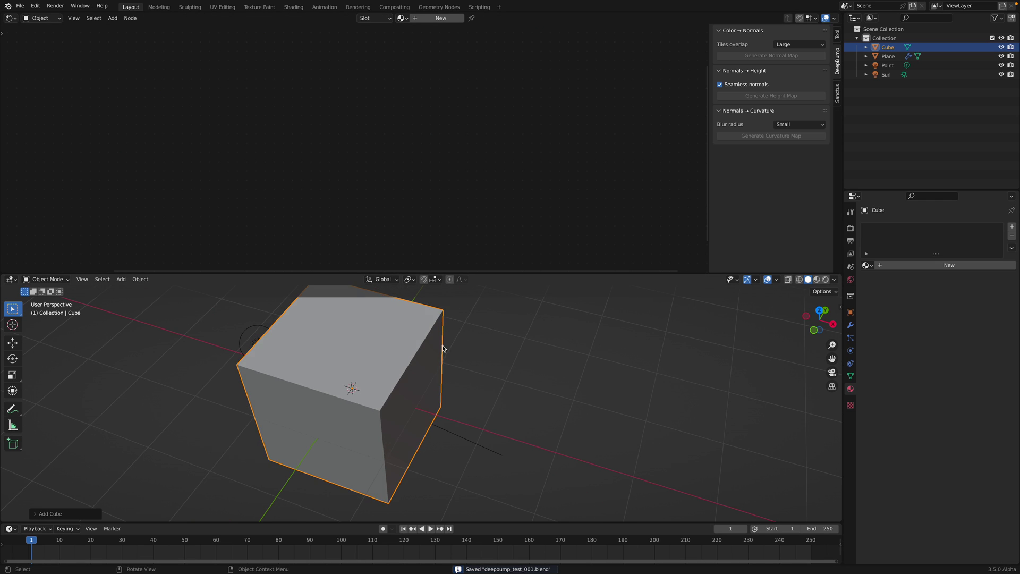
scroll(479, 372, "down", 2)
key("g")
left_click(584, 357)
mouse_move(583, 361)
middle_mouse_down()
mouse_move(516, 339)
mouse_move(466, 356)
mouse_move(471, 337)
middle_mouse_up()
Link the plane's material onto the cube.
left_click(423, 357)
left_click(506, 341)
left_click(410, 342, "shift")
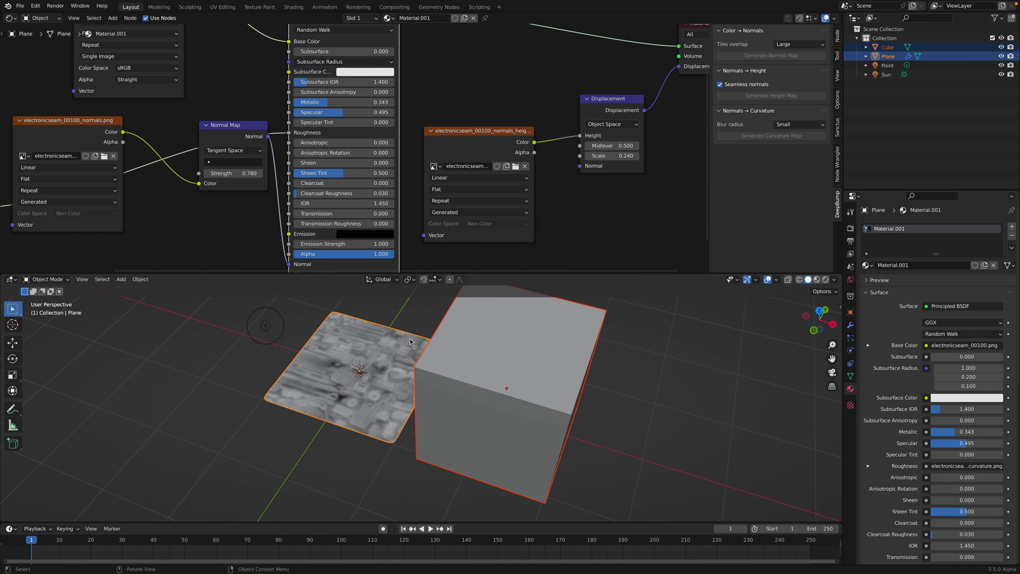
key("ctrl+l")
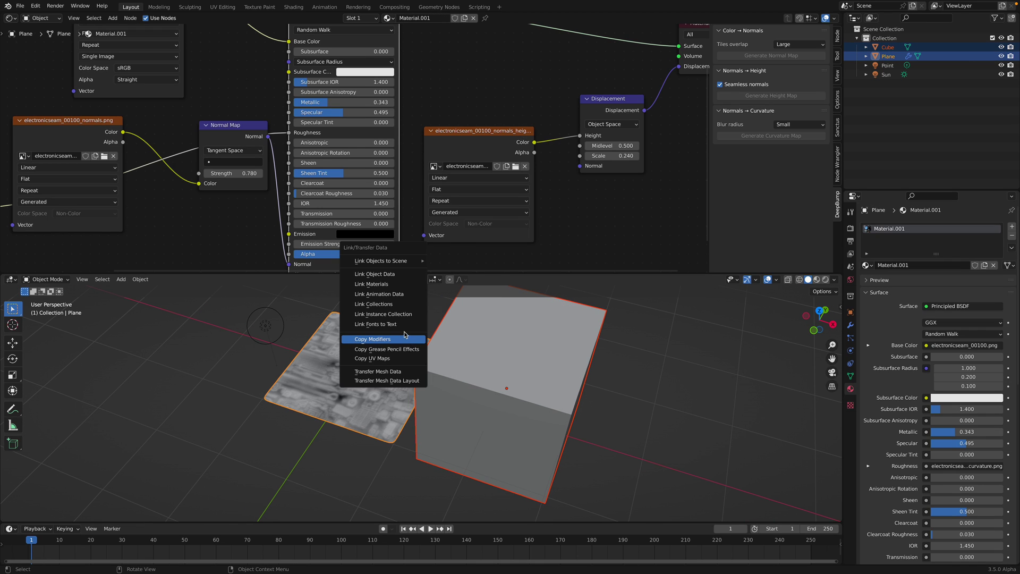
left_click(388, 286)
middle_click_drag(387, 290, 456, 327)
Copy the plane's modifiers onto the cube.
key("alt+a")
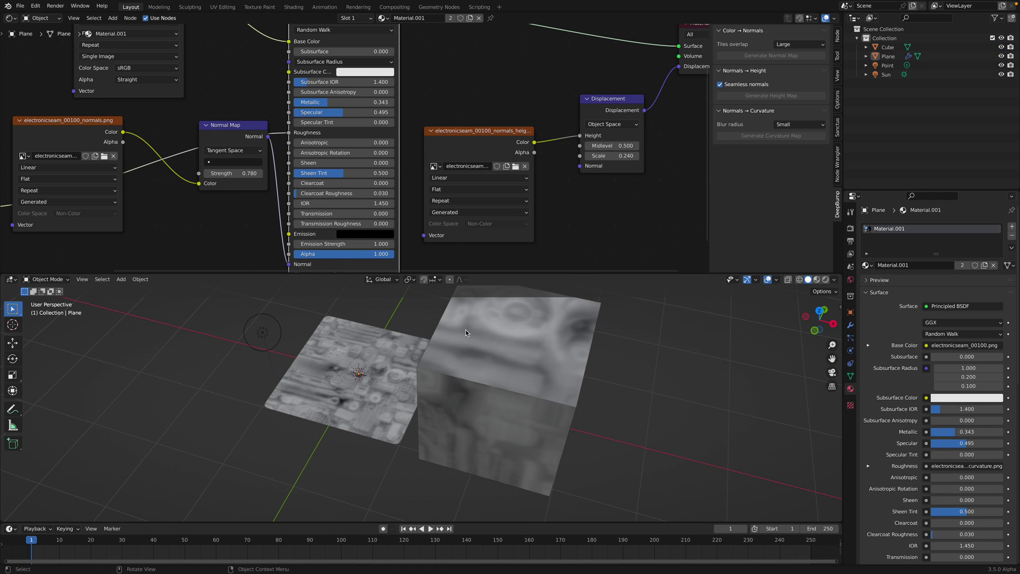
left_click(464, 333)
left_click(386, 349, "shift")
key("ctrl+l")
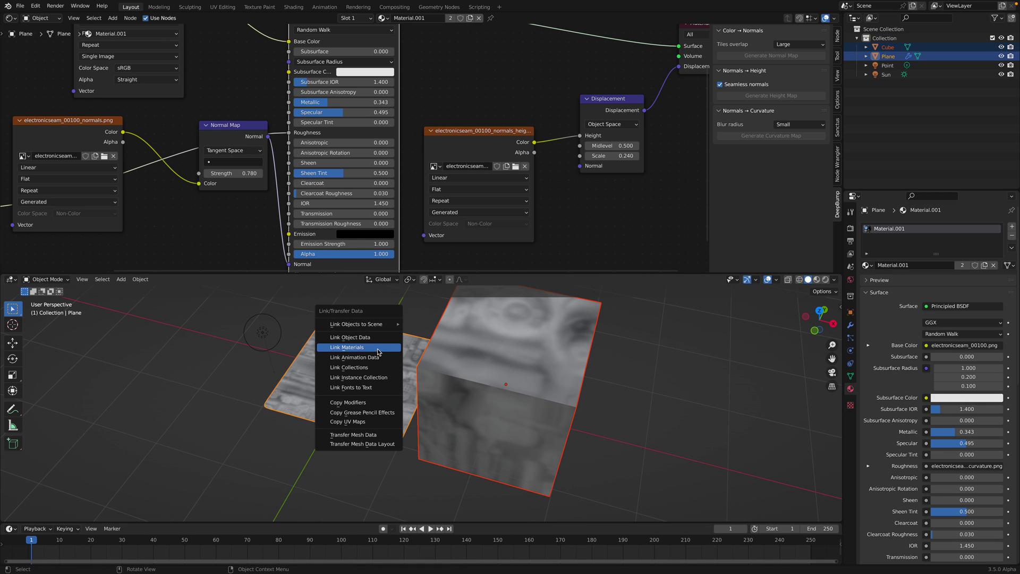
left_click(368, 403)
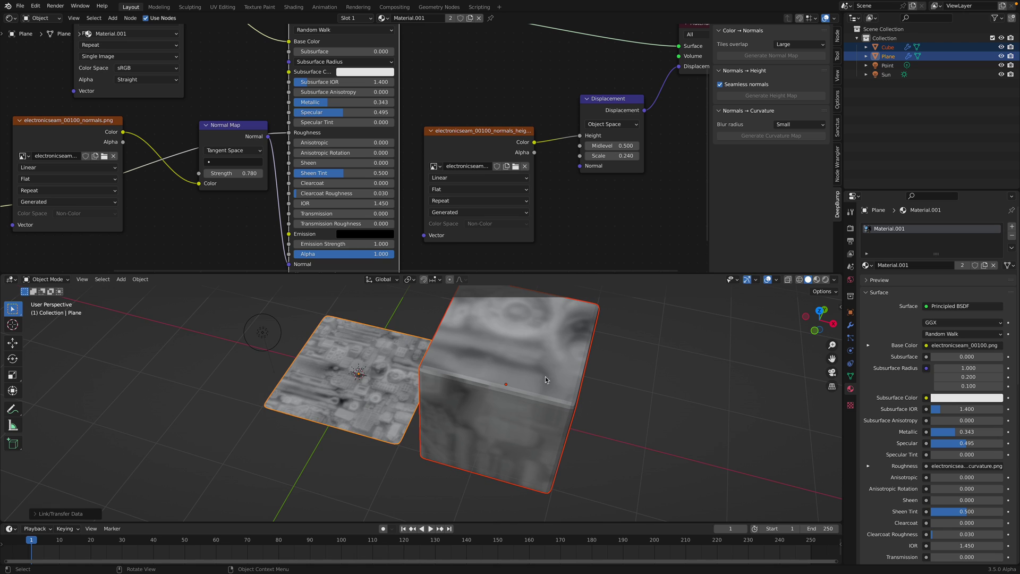
Shade the cube smooth and preview the scene in rendered shading.
left_click(565, 354)
right_click(566, 356)
left_click(566, 356)
middle_click_drag(566, 359, 613, 362, "ctrl")
left_click(825, 280)
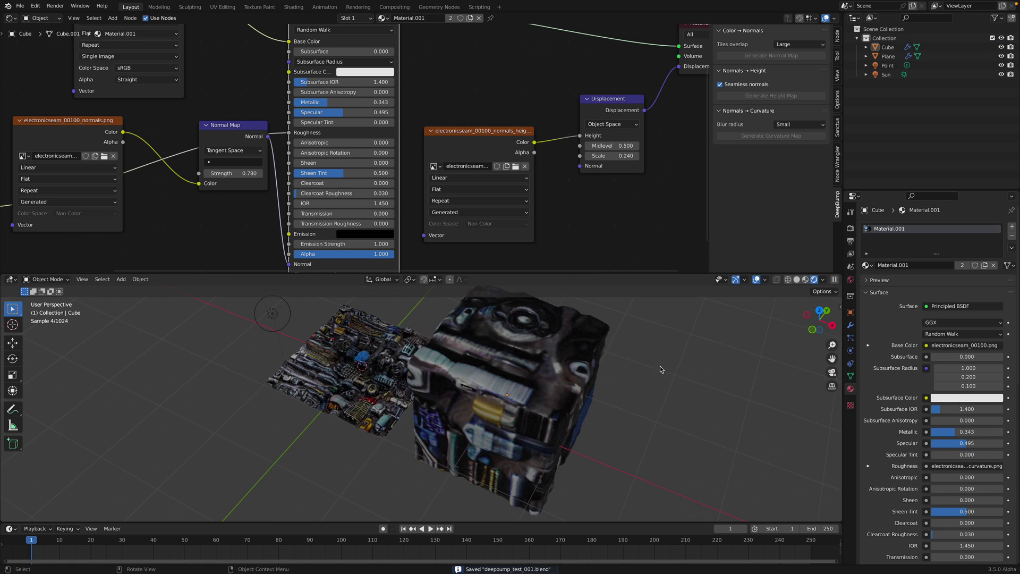
Add a Texture Coordinate node to the left of the material nodes.
left_click(797, 279)
key("Home")
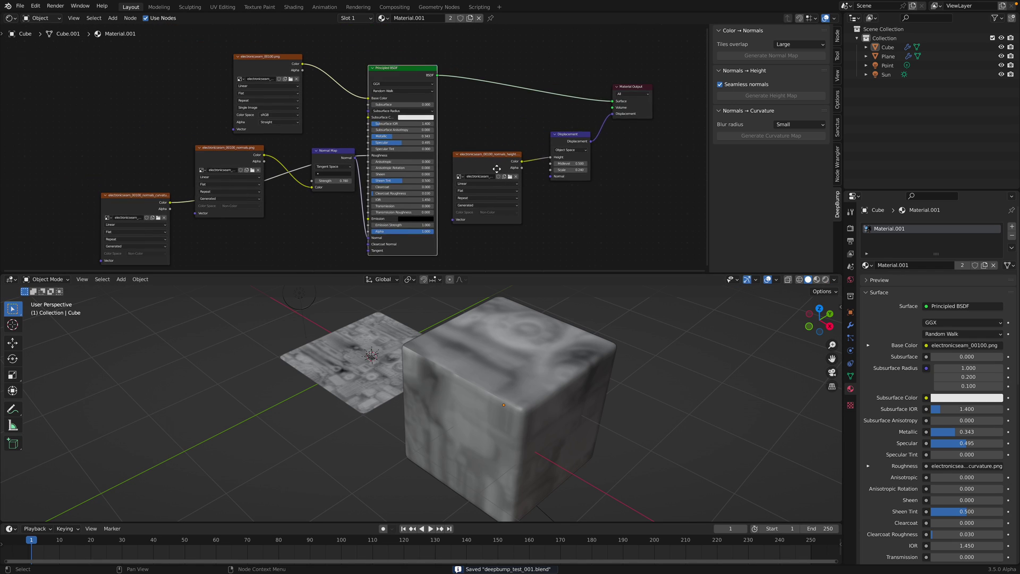
key("n")
middle_click_drag(65, 112, 194, 125)
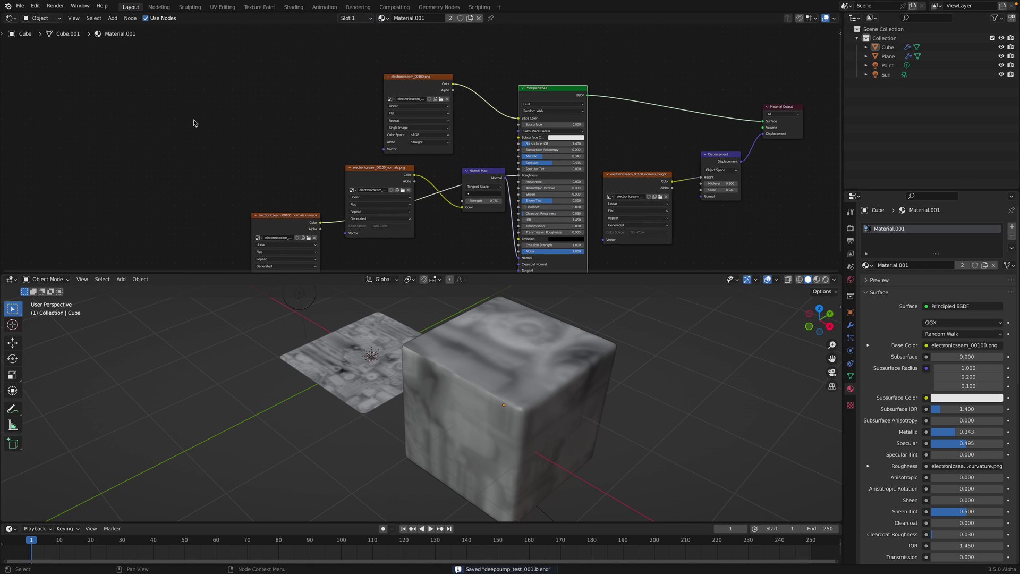
key("shift+a")
type("teure coord")
key("Return")
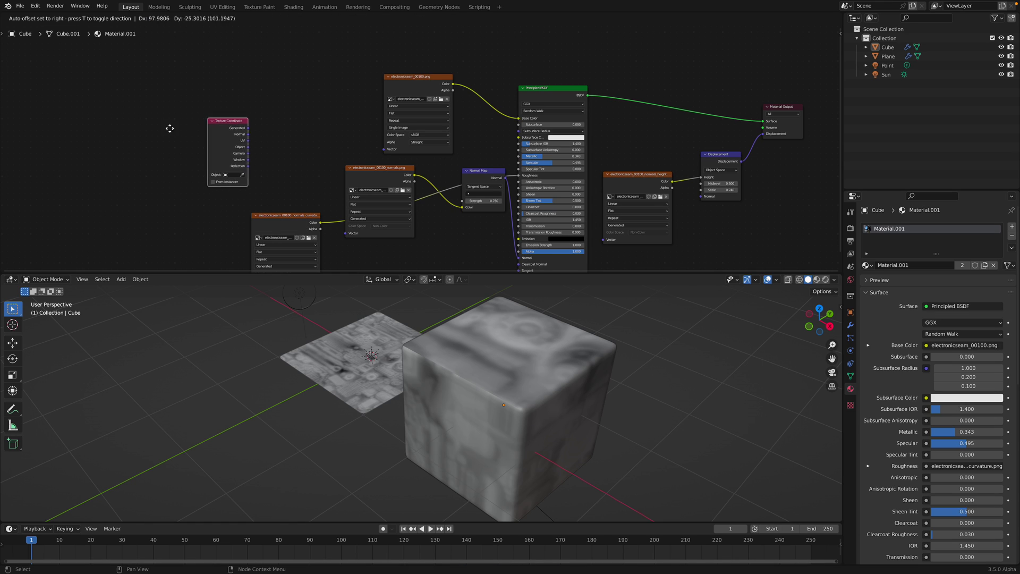
left_click(150, 125)
Add a Mapping node and connect the Texture Coordinate UV output into it.
key("shift+a")
left_click(185, 117)
type(",ap")
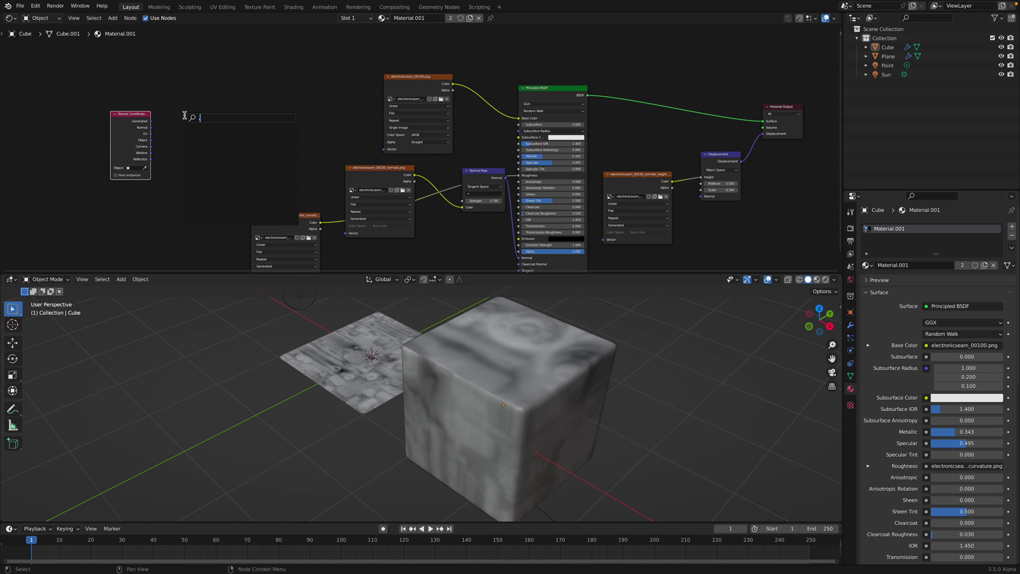
type("mapp")
key("Return")
left_click(185, 115)
scroll(185, 115, "up", 2)
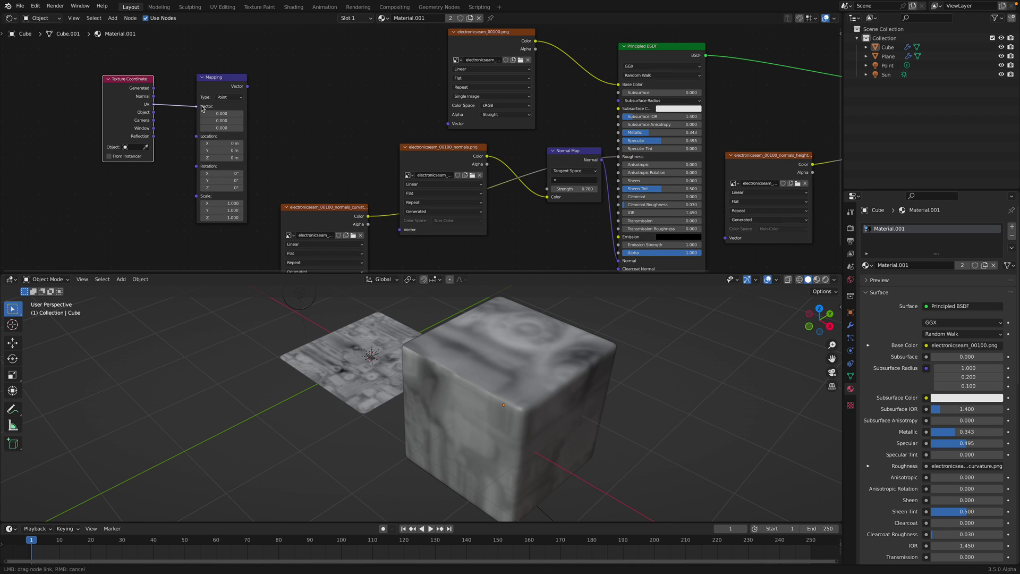
left_click_drag(154, 104, 196, 106)
Feed the Mapping output into the curvature, normals and height image Vector inputs.
scroll(202, 104, "down", 2)
scroll(203, 103, "down", 2, "ctrl")
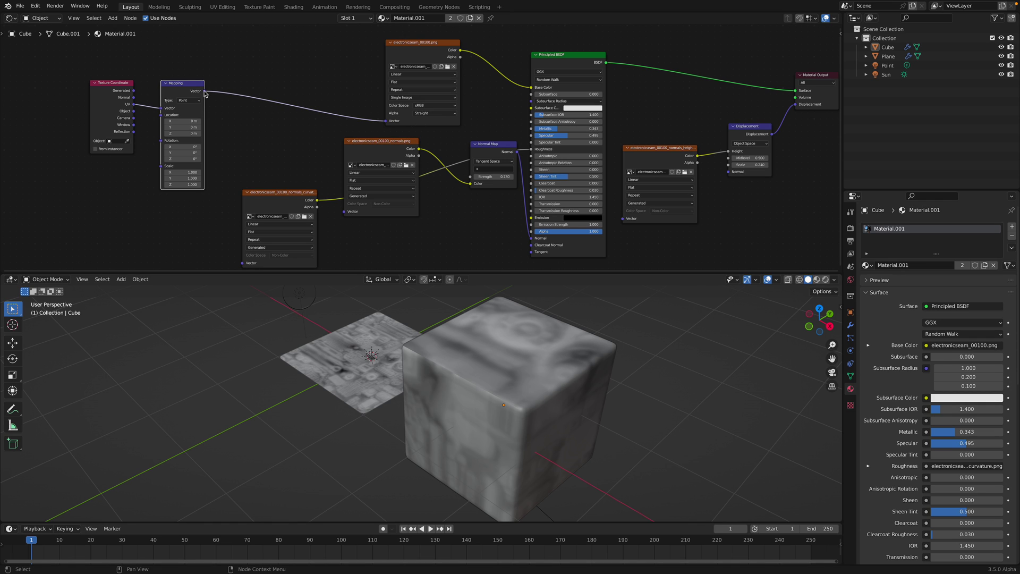
left_click_drag(204, 91, 246, 227)
left_click_drag(243, 191, 243, 187)
middle_click_drag(235, 42, 222, 103)
mouse_move(192, 78)
left_mouse_down()
mouse_move(350, 197)
mouse_move(333, 198)
left_mouse_up()
left_click_drag(614, 196, 610, 203)
scroll(201, 164, "up", 2)
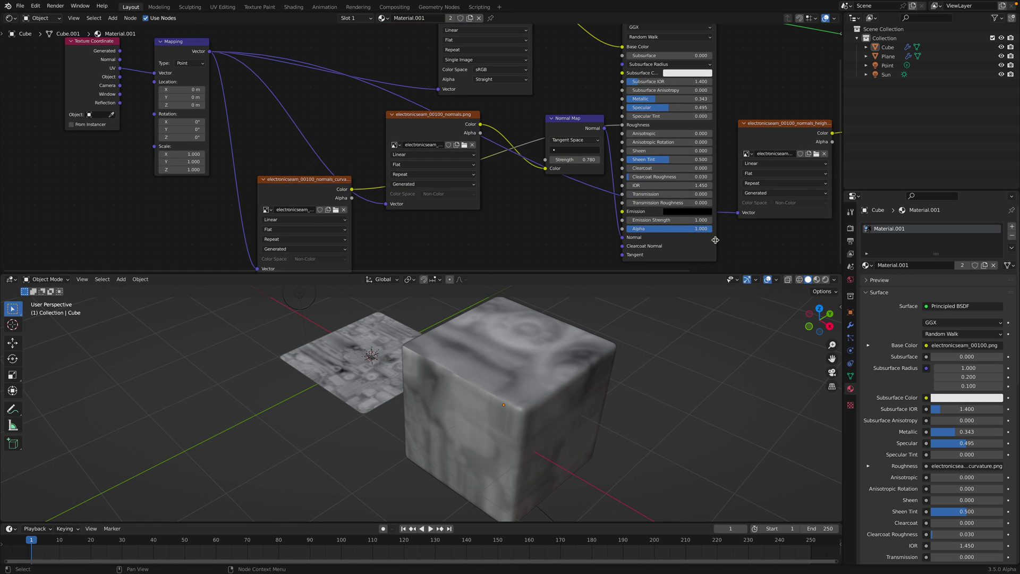
Set the Mapping Scale to 3.340 so the circuit texture tiles smaller, and save.
left_click(814, 280)
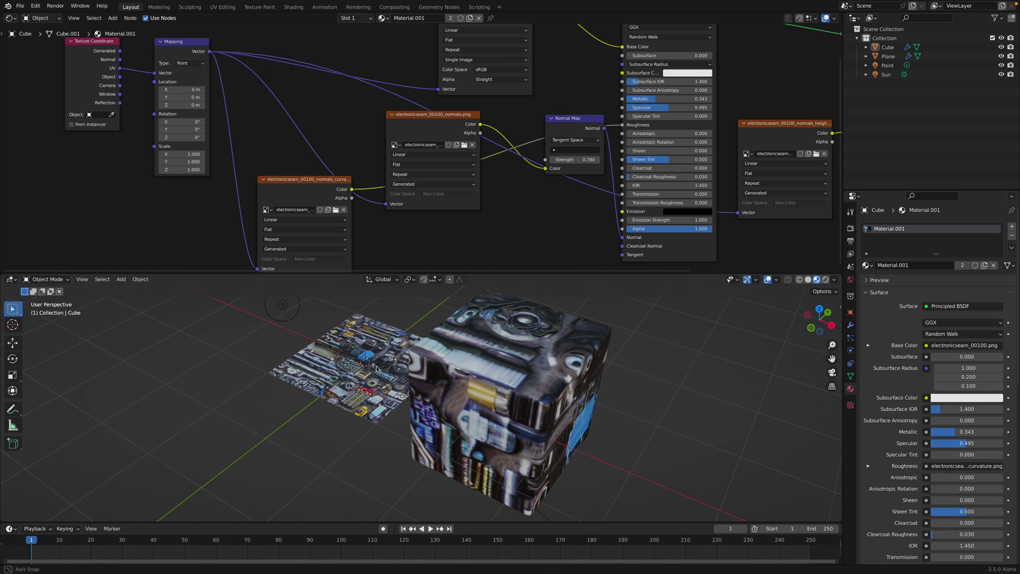
mouse_move(183, 155)
left_mouse_down("alt")
mouse_move(255, 154)
mouse_move(189, 162)
left_mouse_up("alt")
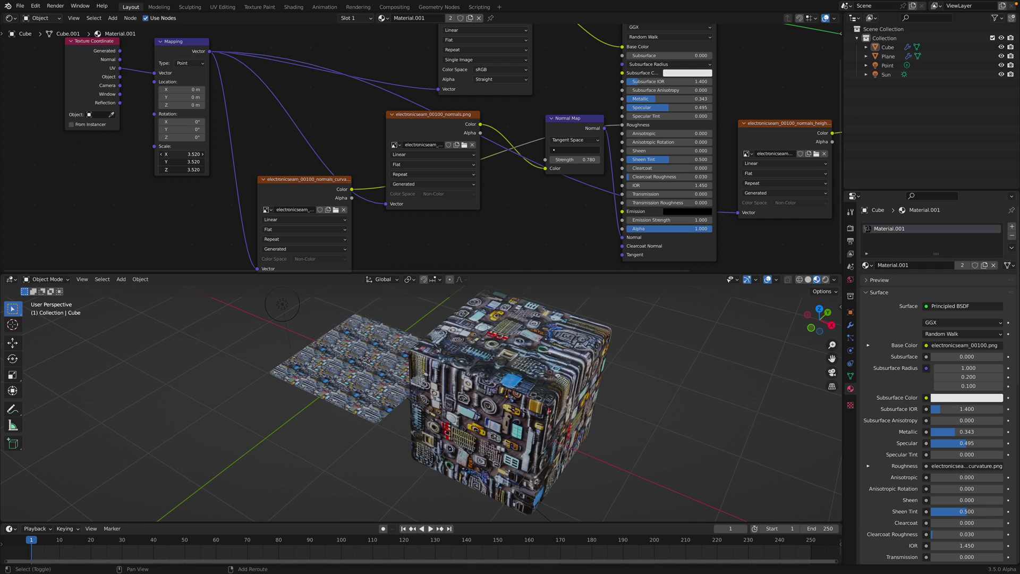
middle_click_drag(372, 404, 418, 397)
key("ctrl+s")
Move the cube away from the plane and clear the selection.
left_click(418, 397)
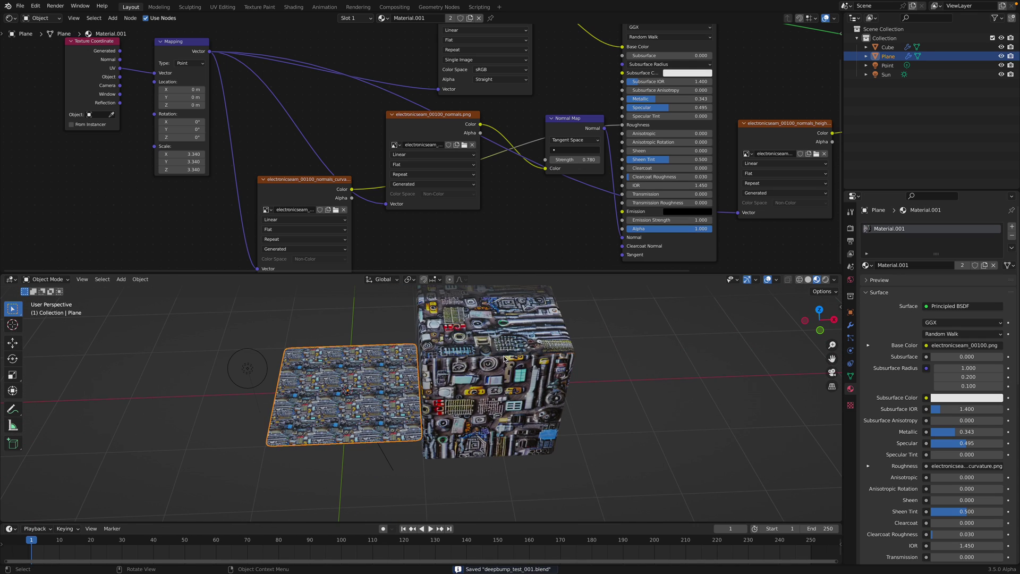
left_click_drag(420, 398, 446, 393)
mouse_move(446, 393)
middle_mouse_down()
mouse_move(521, 376)
mouse_move(505, 372)
mouse_move(495, 340)
middle_mouse_up()
left_click(504, 372)
Add a Suzanne monkey head right of the cube and shade it smooth.
key("shift+a")
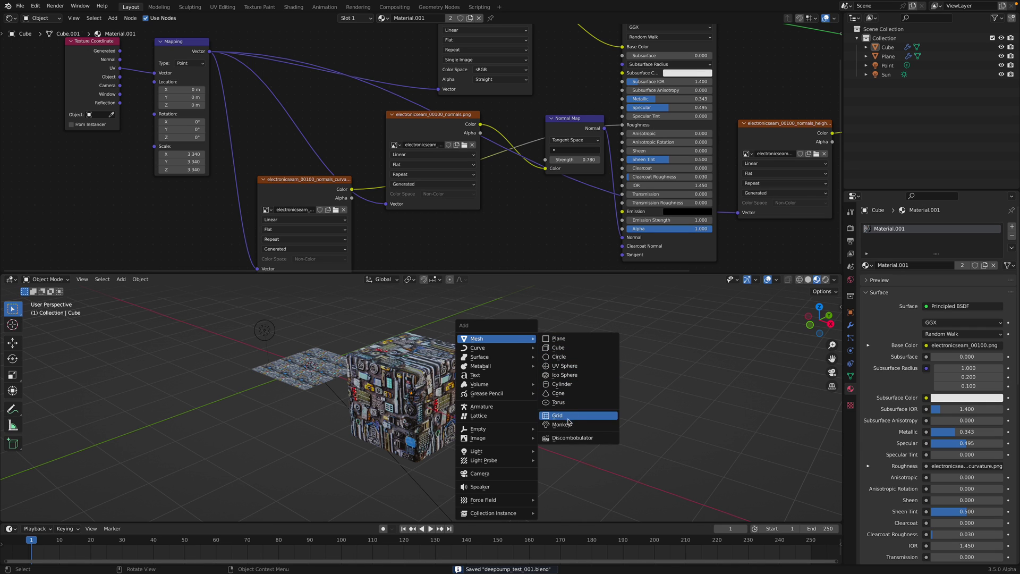
left_click(568, 424)
middle_click_drag(567, 424, 571, 389)
key("g")
left_click(539, 380)
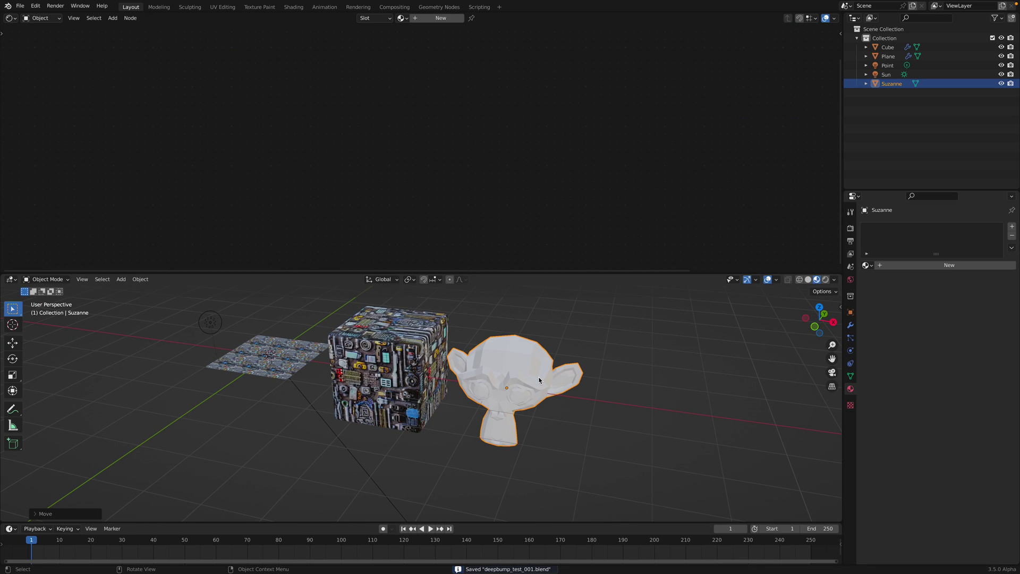
right_click(533, 378)
left_click(533, 378)
Give Suzanne Material.001 and set its viewport subdivision level to 3.
scroll(534, 379, "up", 2)
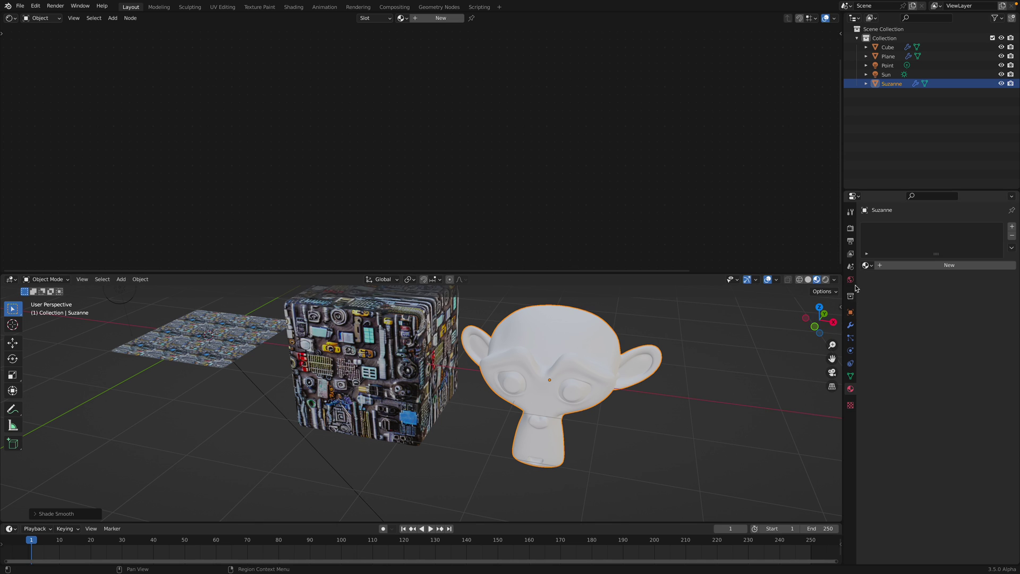
left_click(866, 265)
left_click(893, 287)
middle_click_drag(643, 340, 620, 344)
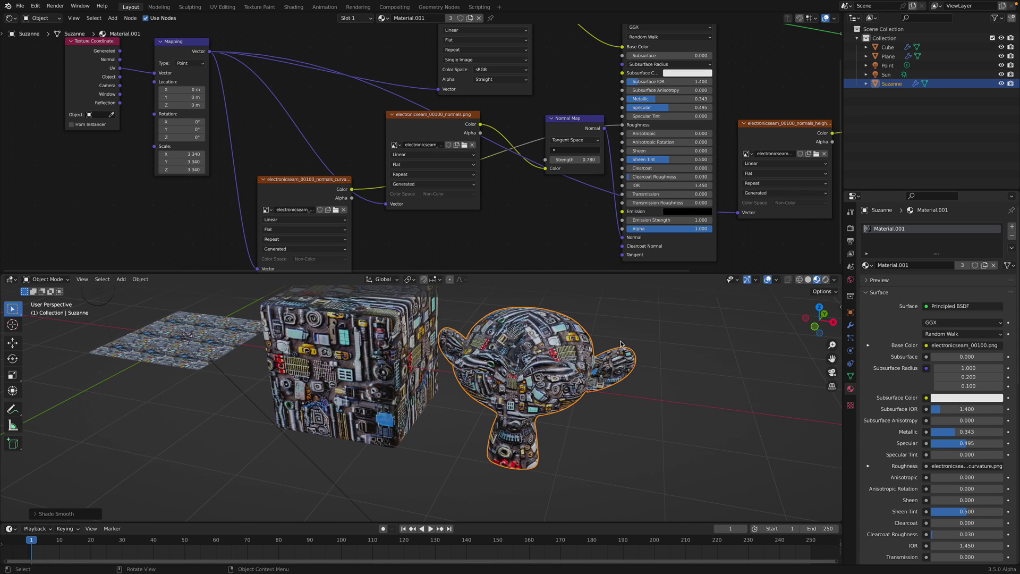
left_click(850, 326)
left_click(1001, 266)
Save, preview the scene in Rendered shading from a few angles, then return to Solid.
scroll(770, 319, "up", 2)
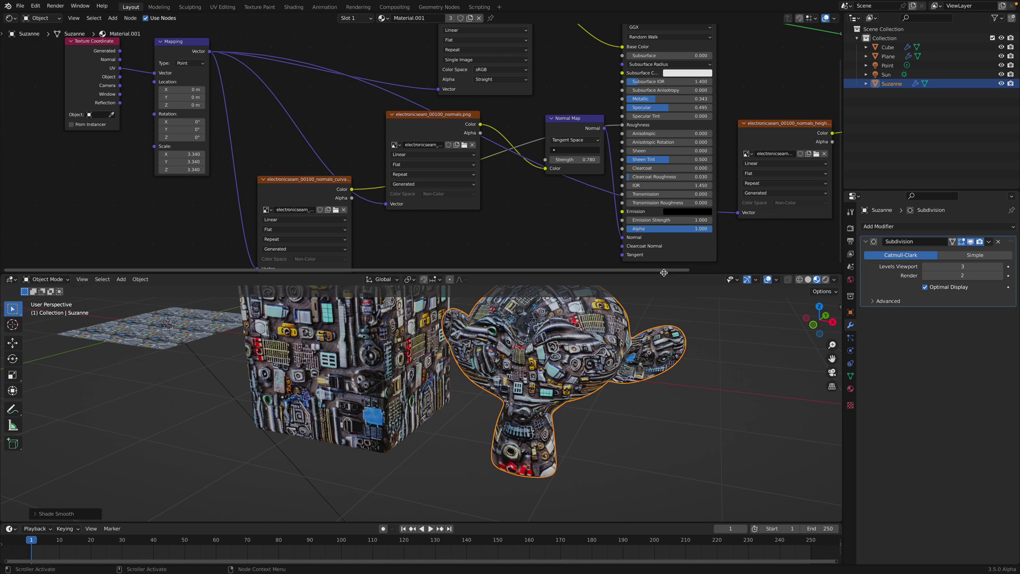
left_click_drag(663, 273, 663, 152)
key("ctrl+s")
left_click(825, 158)
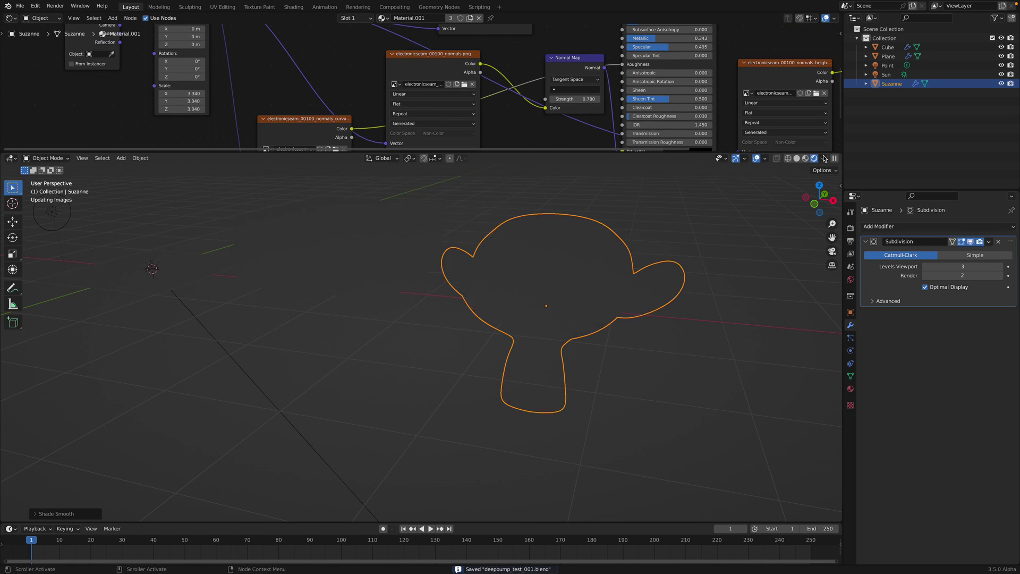
left_click(689, 221)
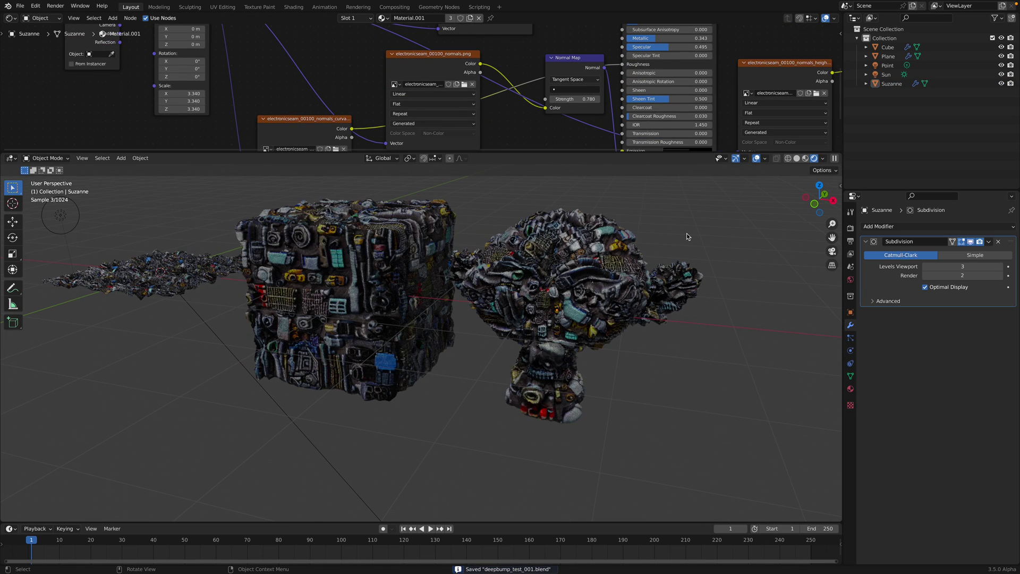
middle_click_drag(419, 287, 241, 154)
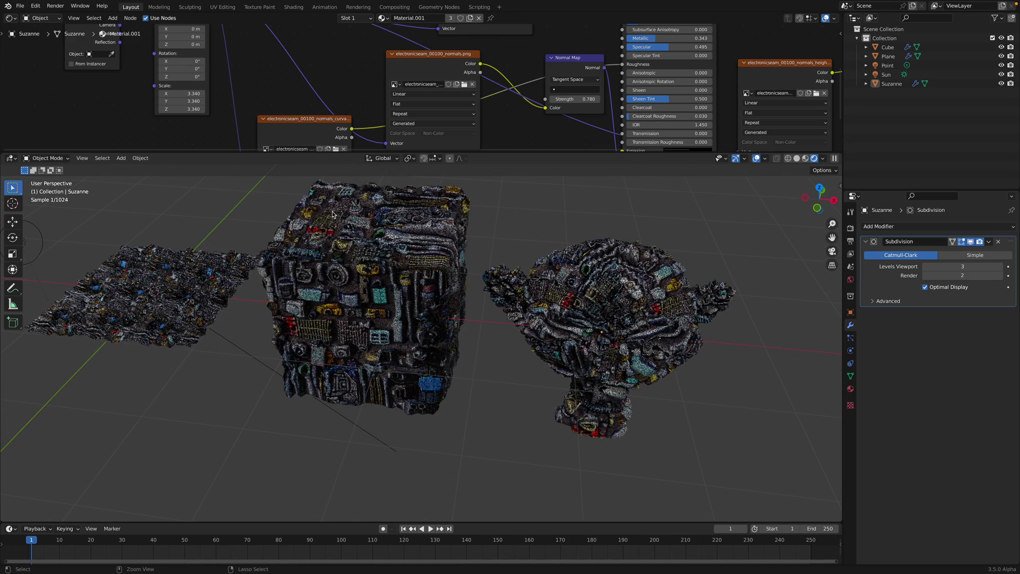
key("ctrl+s")
middle_click_drag(552, 296, 632, 290)
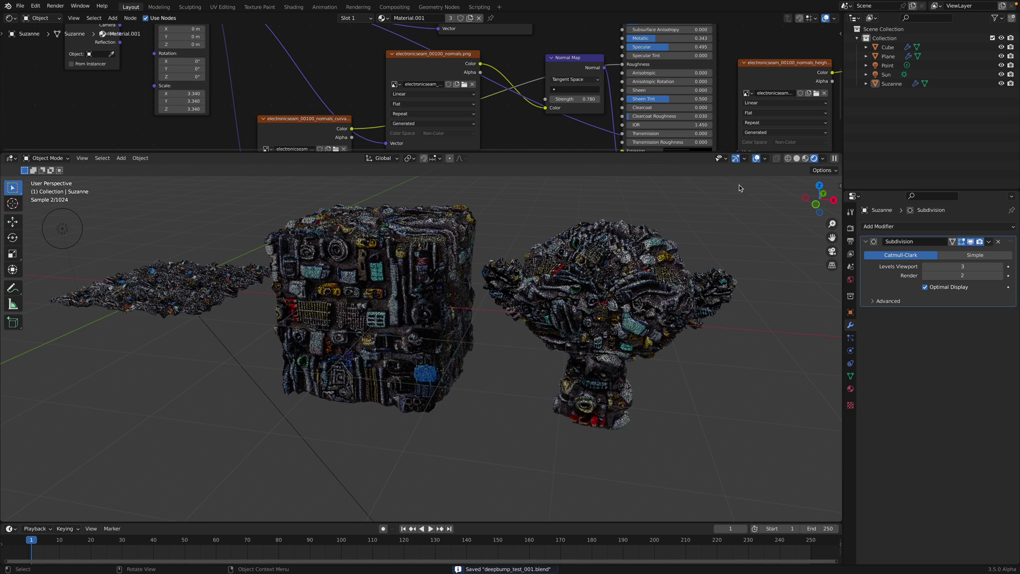
left_click(796, 158)
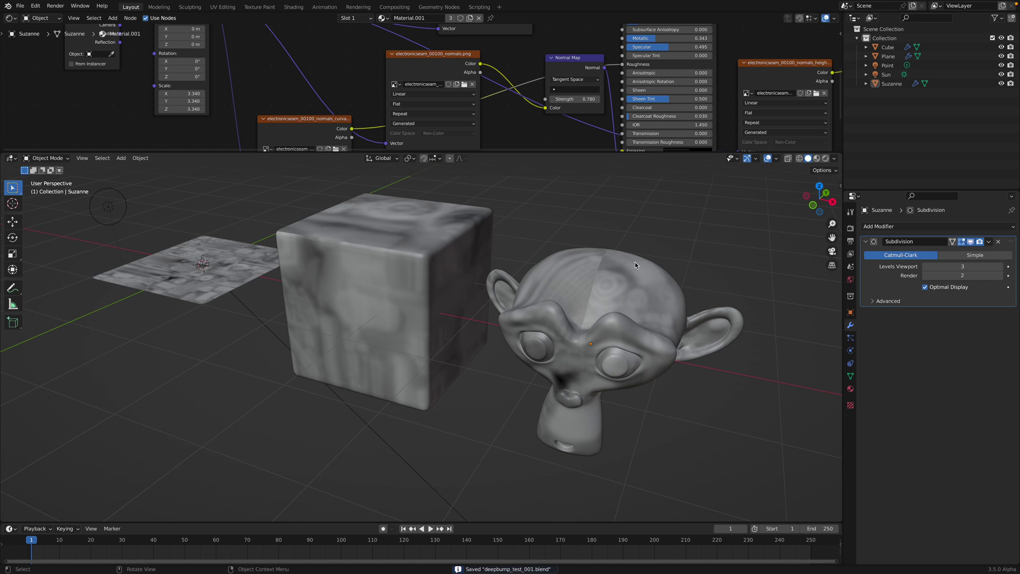
In Safari, check the MiDaS PyTorch tab, return to the MiDaS demo, and bring Finder forward.
key("ctrl+Left")
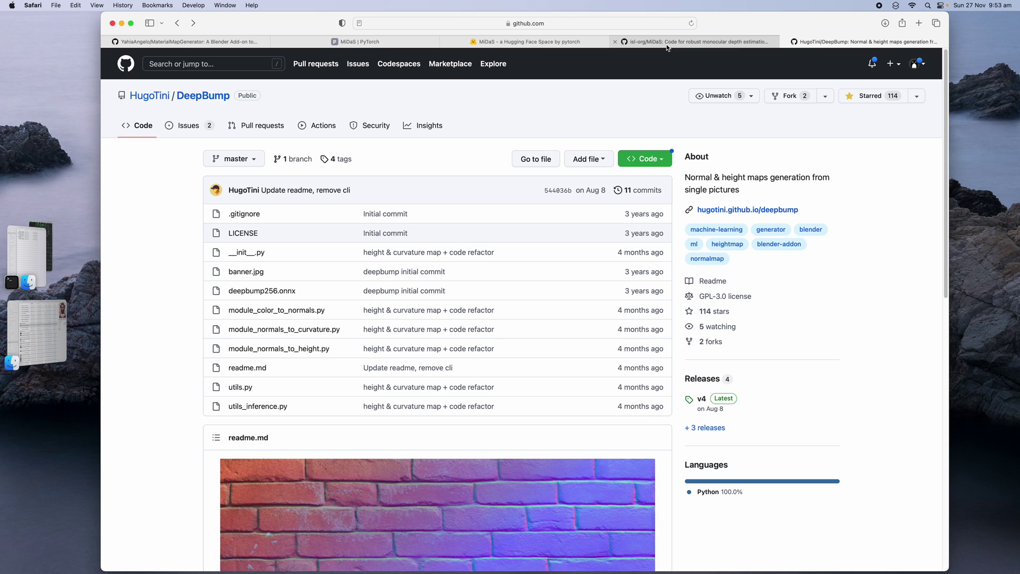
left_click(565, 41)
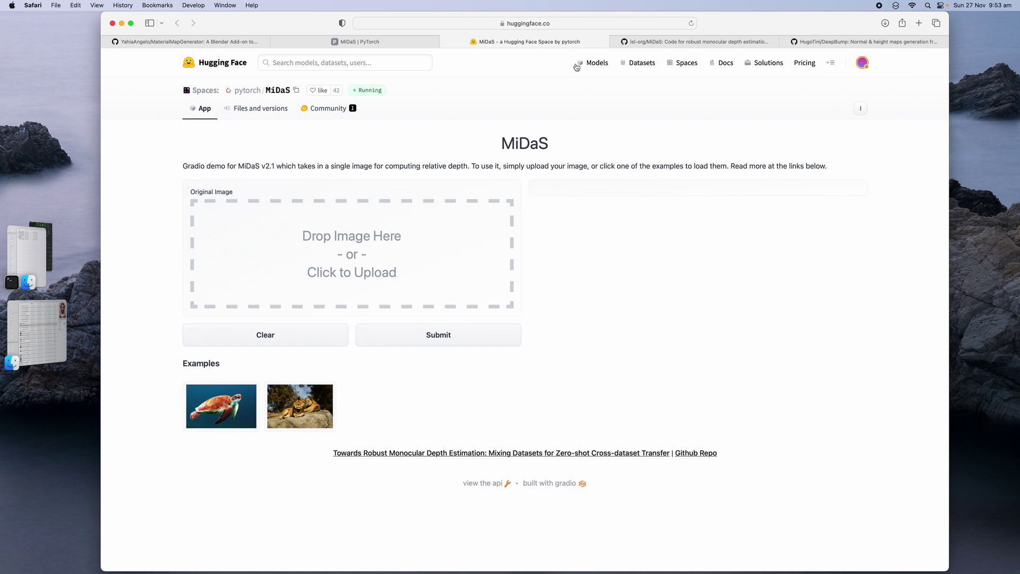
left_click(414, 41)
scroll(456, 294, "down", 3)
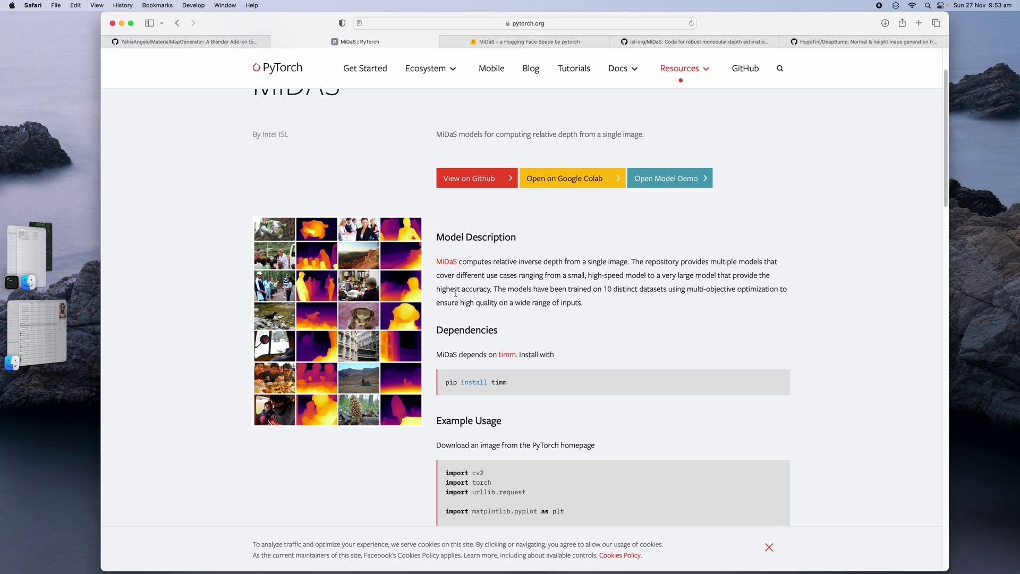
scroll(465, 260, "up", 3)
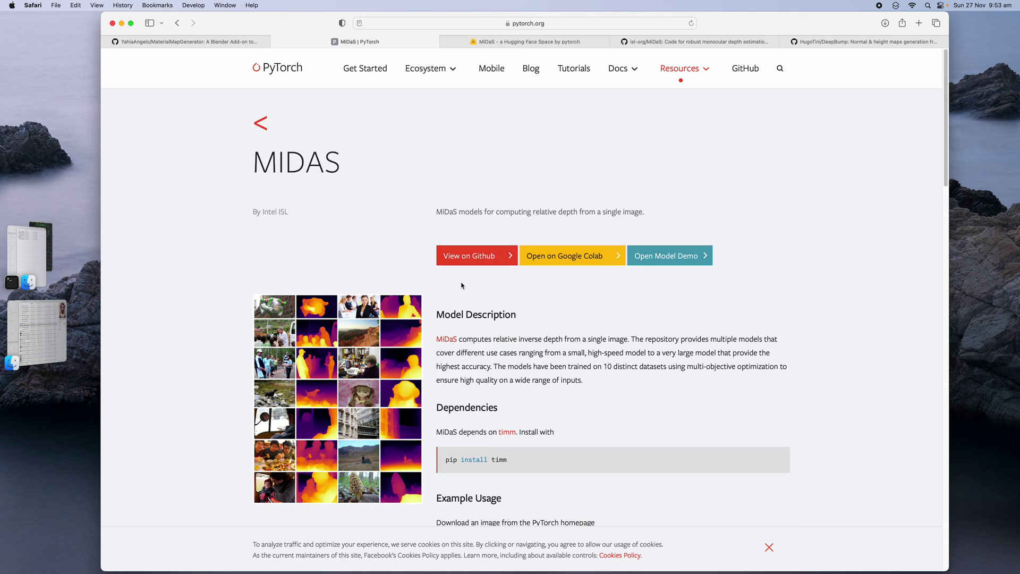
left_click(510, 41)
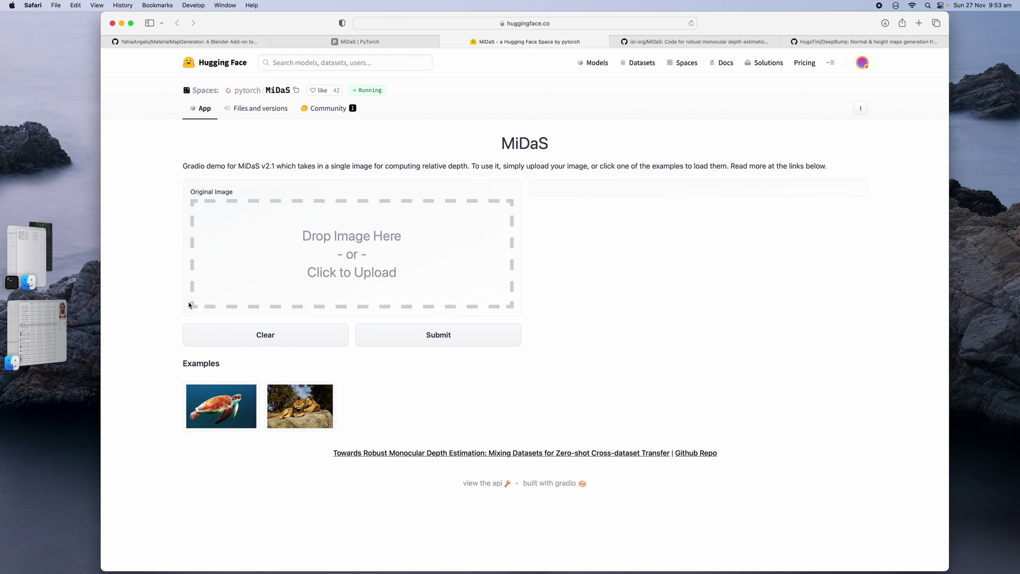
left_click(49, 315)
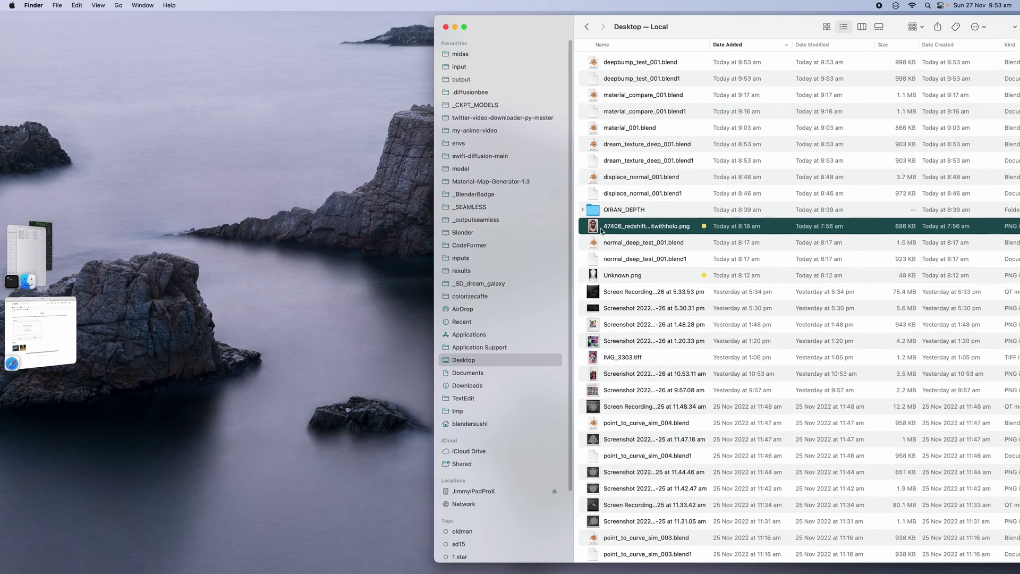
Try dropping the portrait PNG onto the MiDaS upload area, then browse Desktop in the file chooser.
left_click_drag(602, 230, 22, 340)
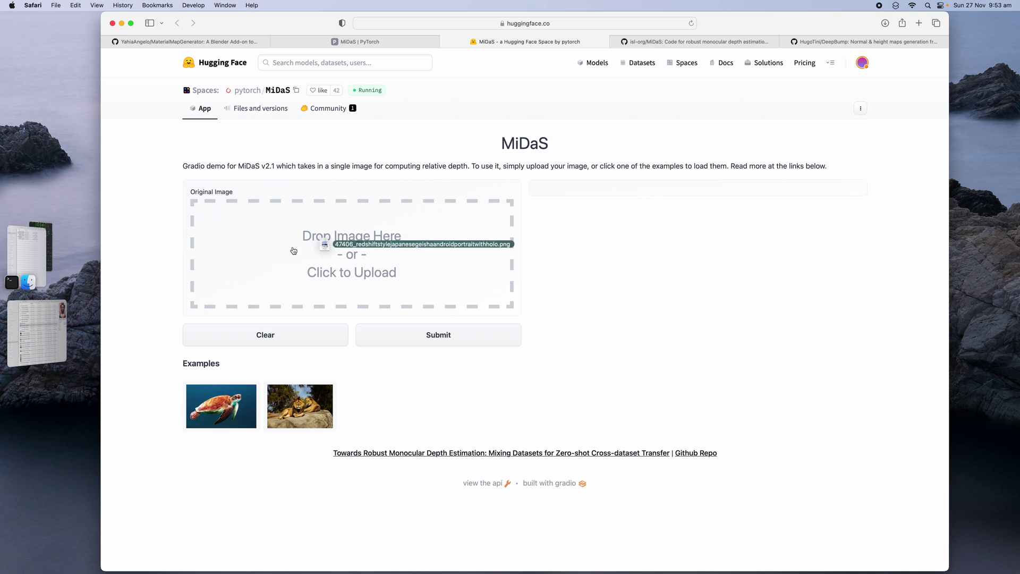
left_click_drag(21, 340, 431, 251)
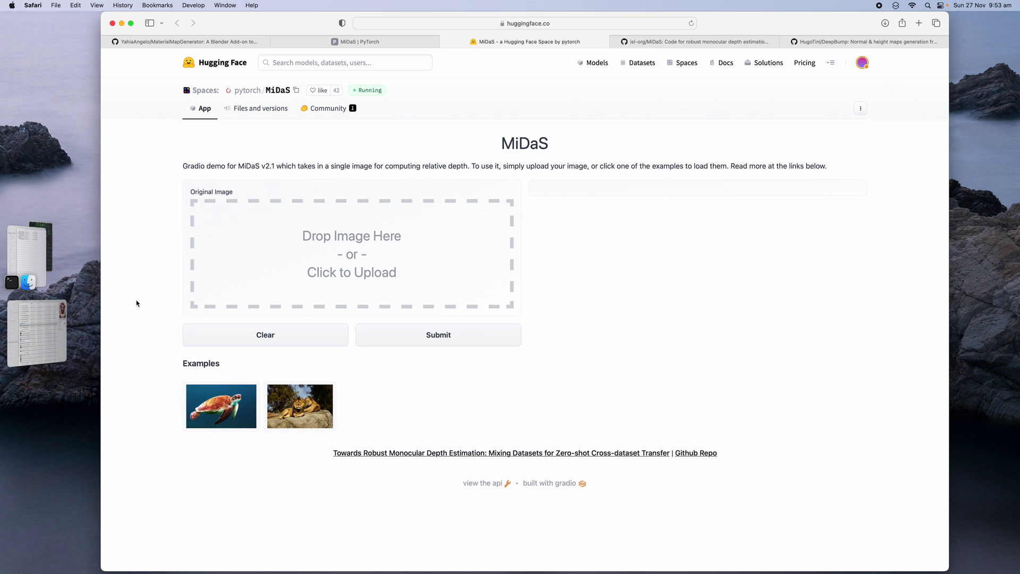
left_click(343, 247)
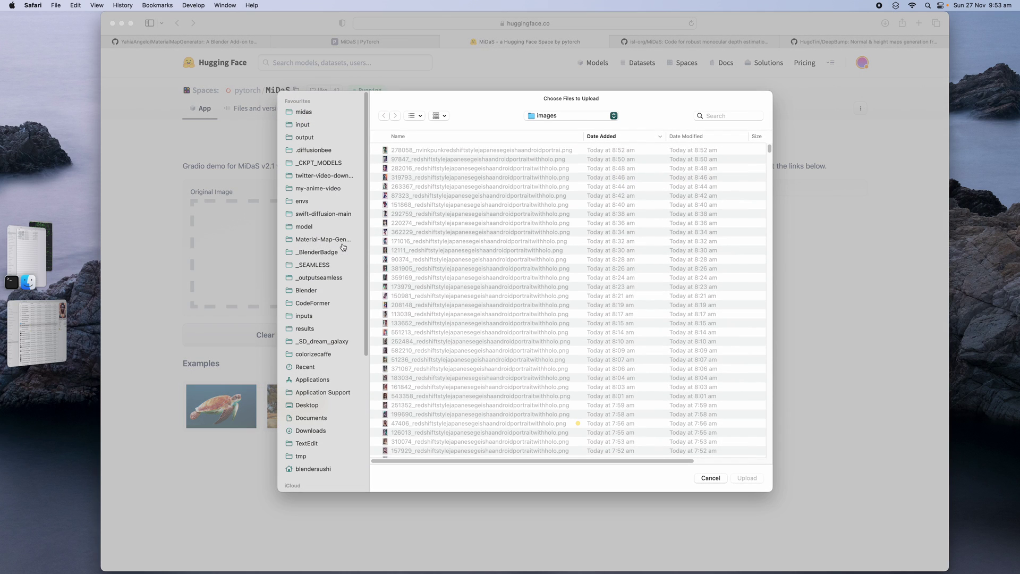
left_click(326, 407)
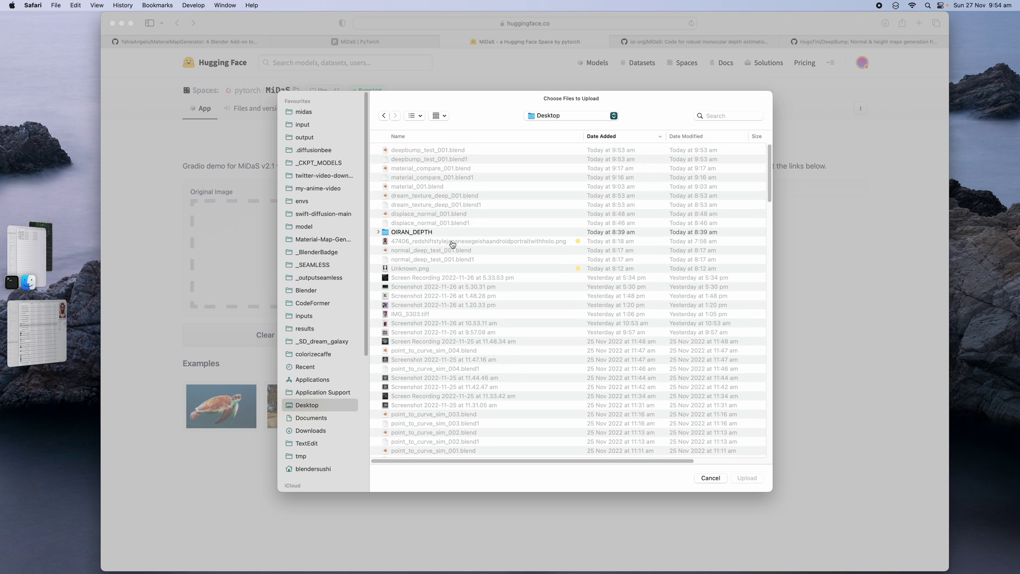
scroll(454, 228, "down", 2)
scroll(505, 319, "up", 2)
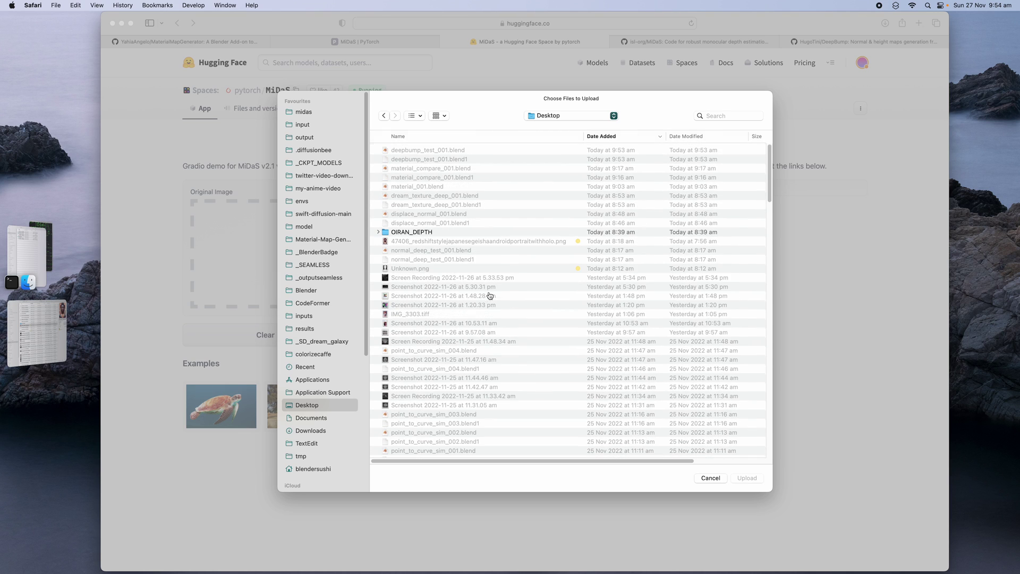
Cancel the upload file chooser and bring the Desktop Finder window forward.
left_click(710, 478)
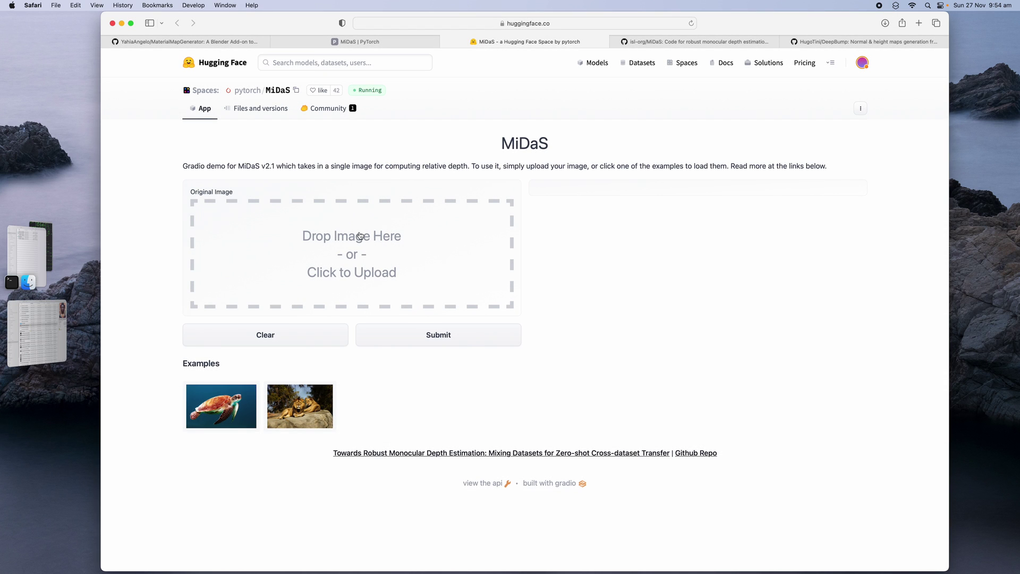
left_click(359, 237)
left_click(707, 477)
left_click(46, 317)
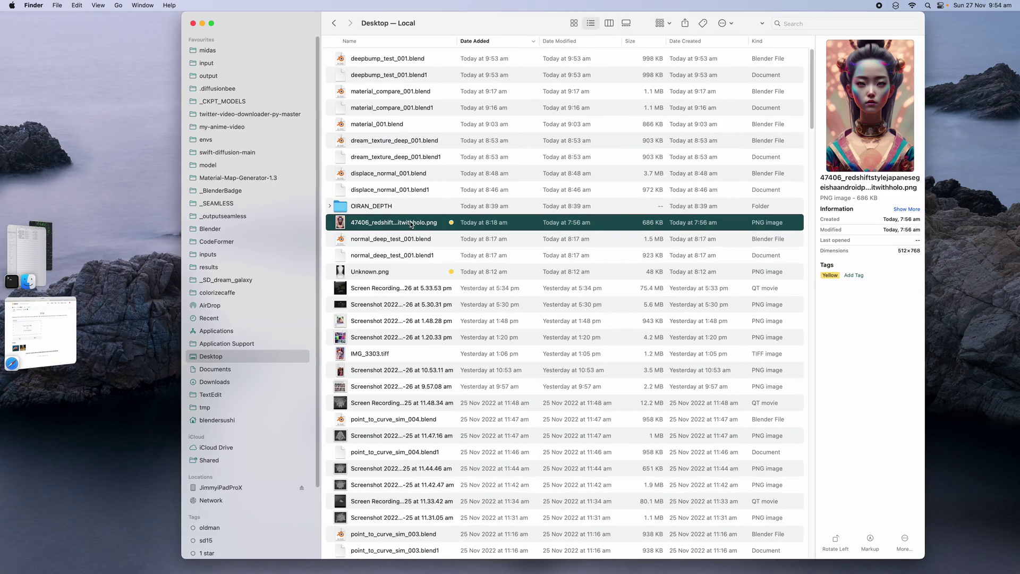
Convert the portrait PNG to a JPEG at Actual Size and select the new copy.
right_click(410, 224)
mouse_move(435, 398)
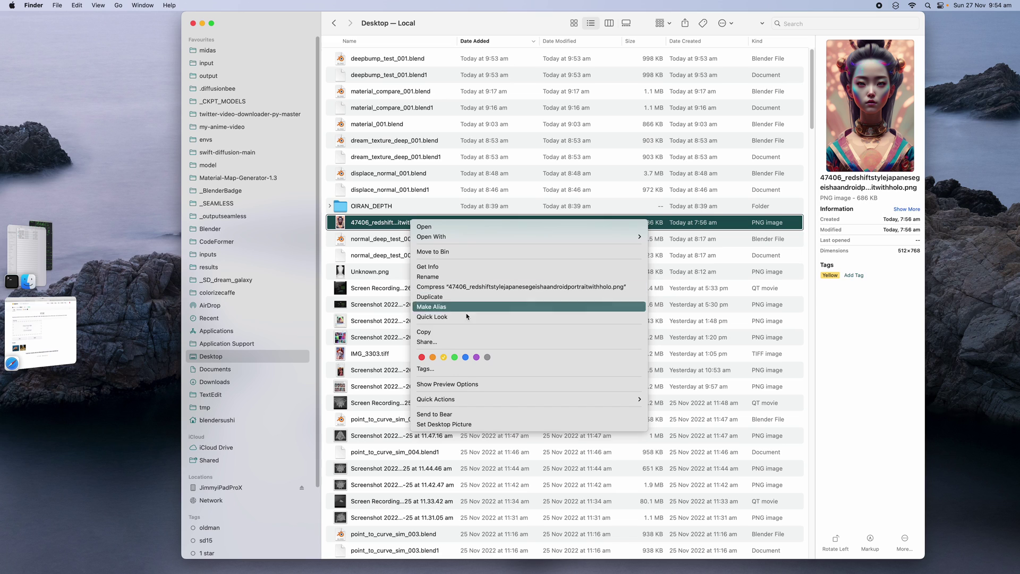
left_click(682, 429)
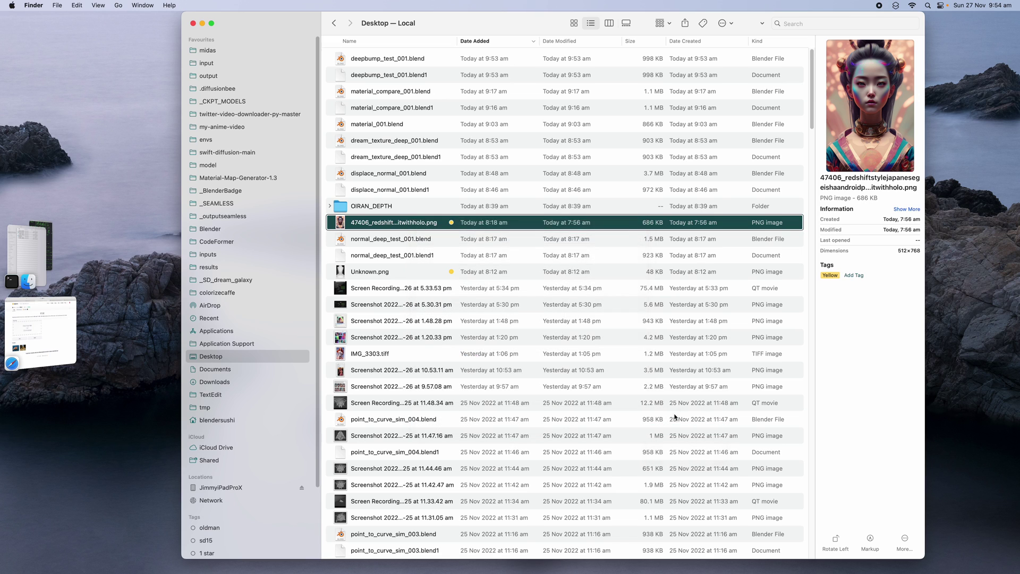
left_click(601, 190)
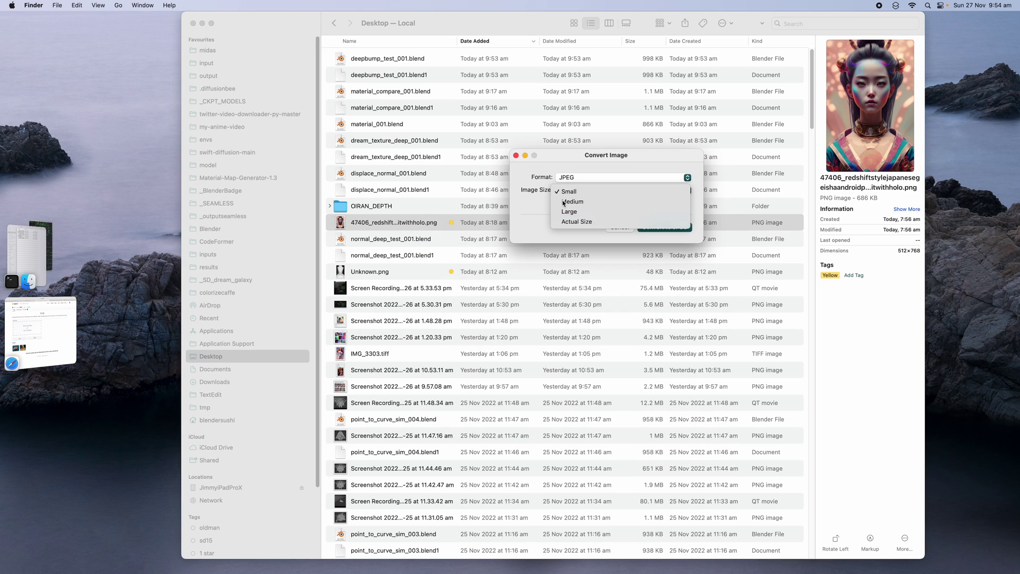
left_click(596, 220)
left_click(659, 229)
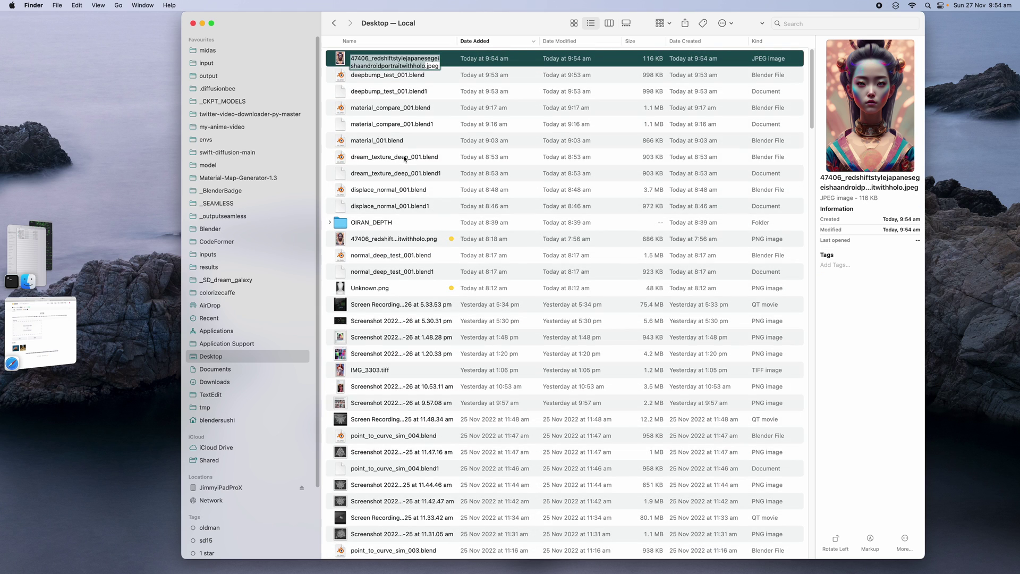
left_click(406, 140)
left_click(407, 60)
Drop the portrait JPEG into the MiDaS upload area and submit it for a depth map.
left_click_drag(409, 63, 51, 323)
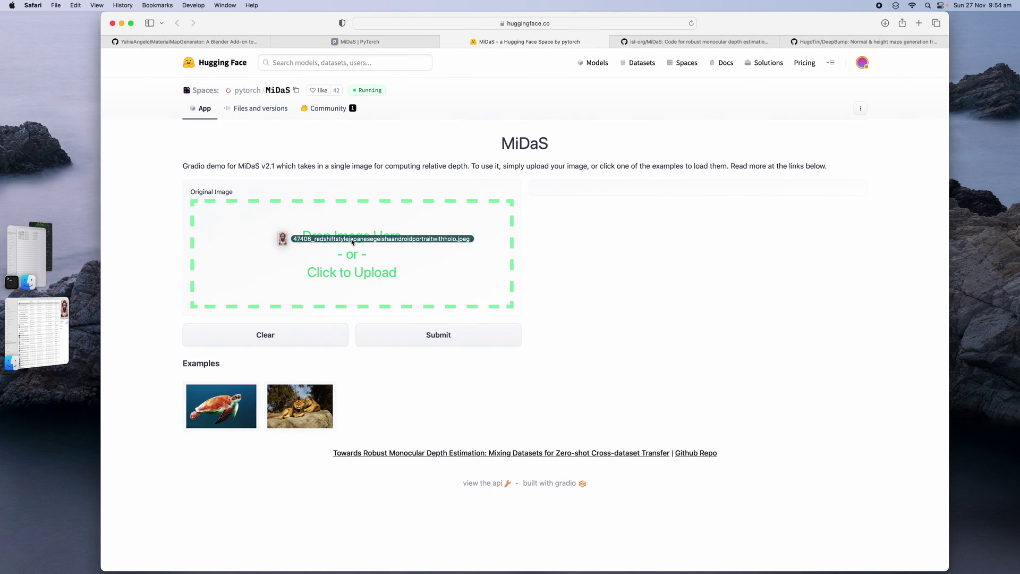
left_click_drag(51, 323, 352, 243)
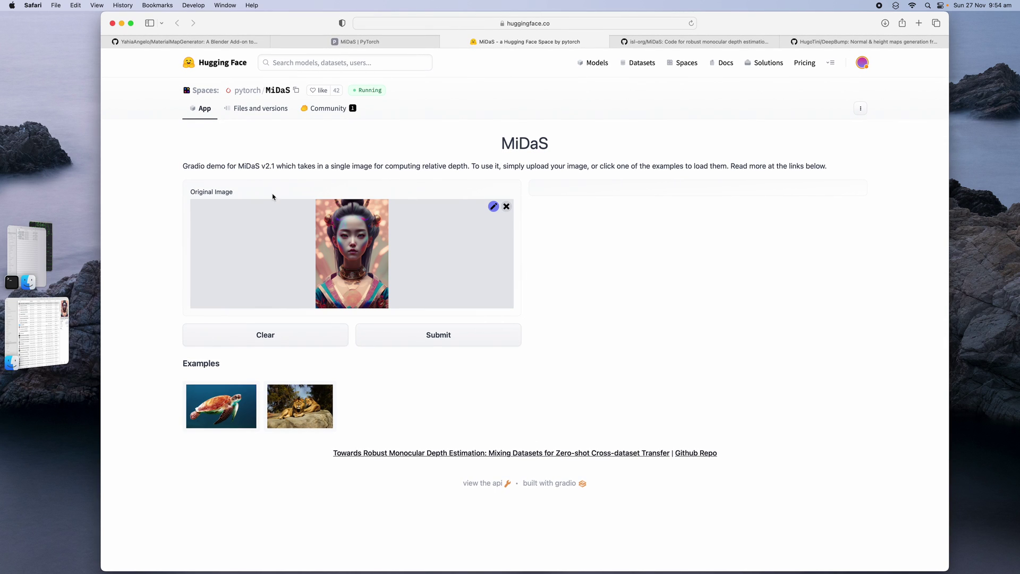
left_click(436, 345)
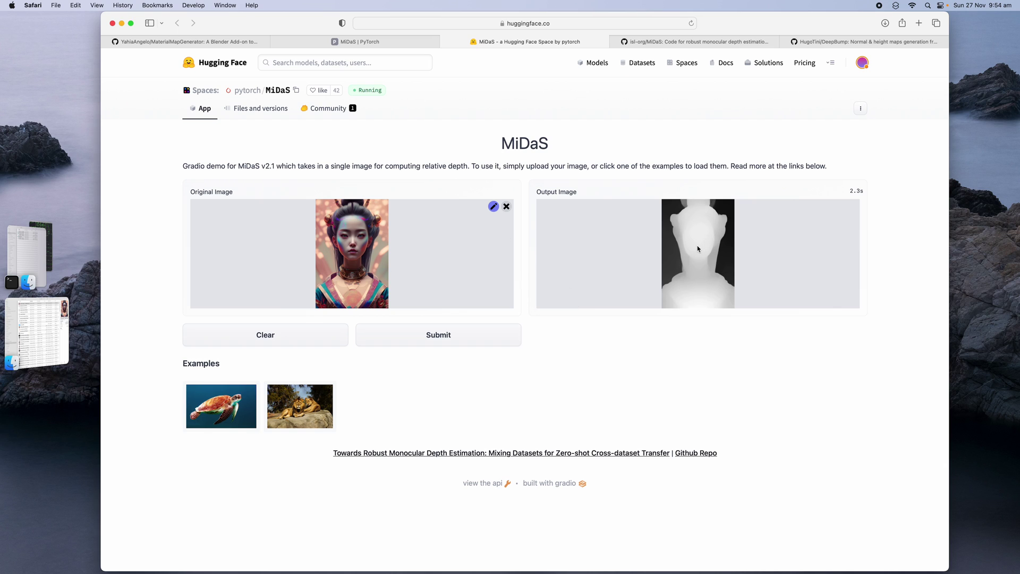
left_click_drag(694, 243, 414, 345)
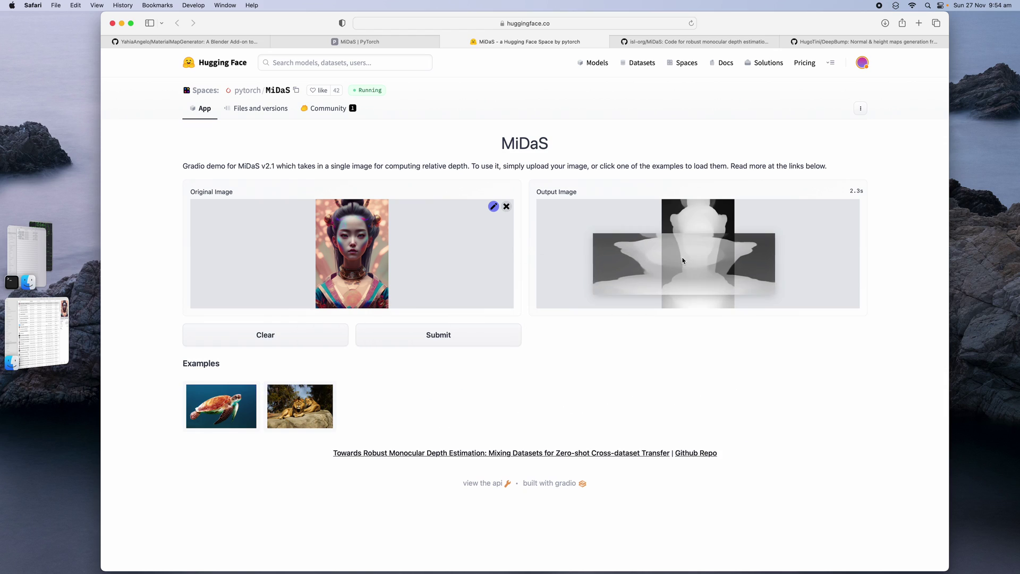
Preview Unknown.png in Quick Look, then open the output folder of earlier depth maps.
left_click(59, 346)
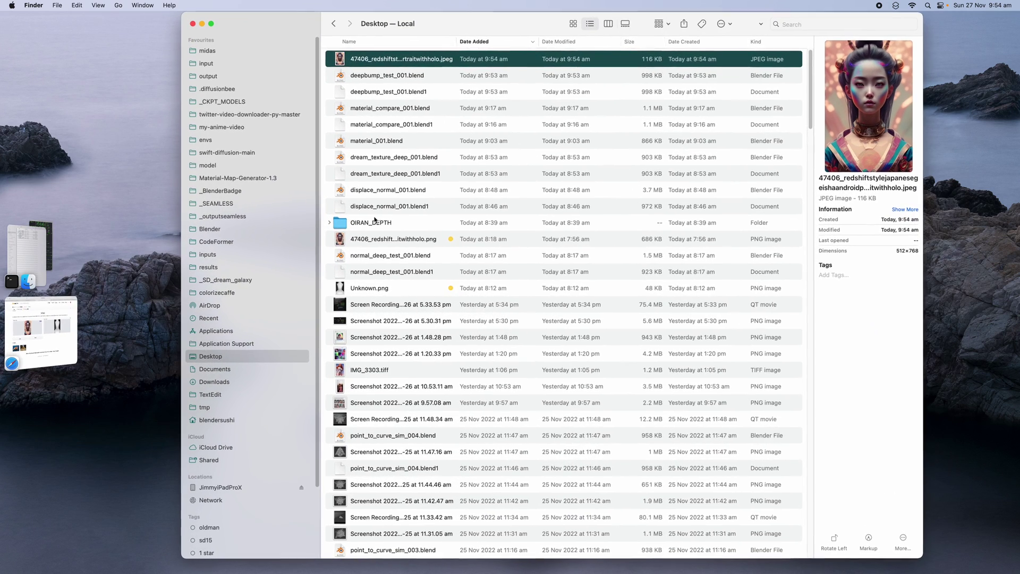
left_click(389, 281)
key("space")
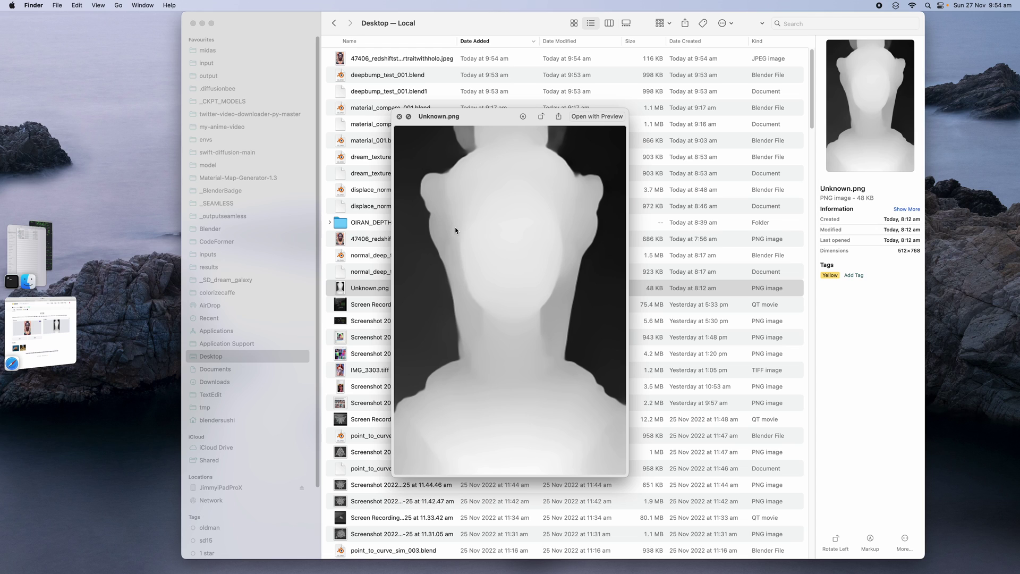
left_click(254, 63)
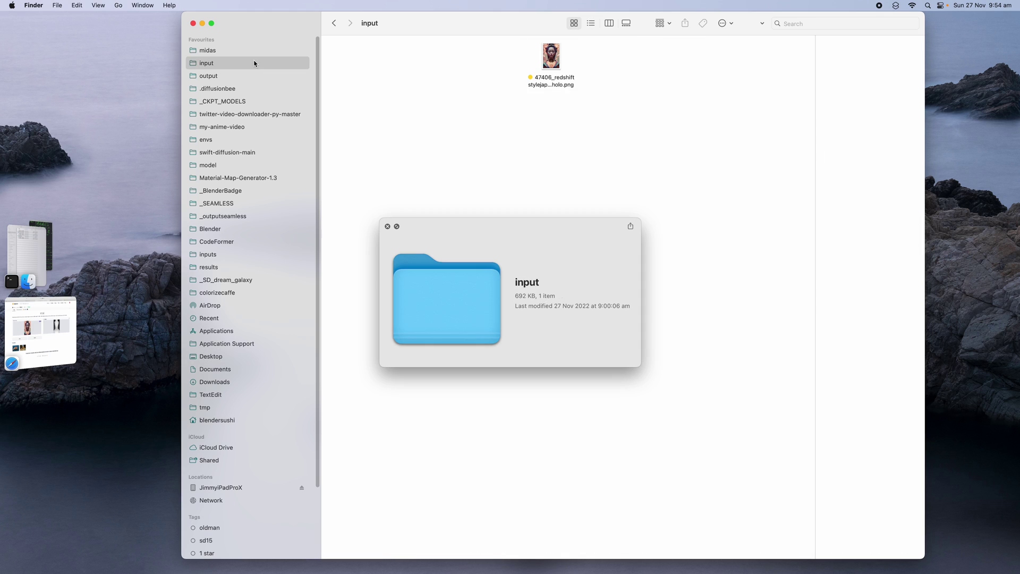
left_click(251, 78)
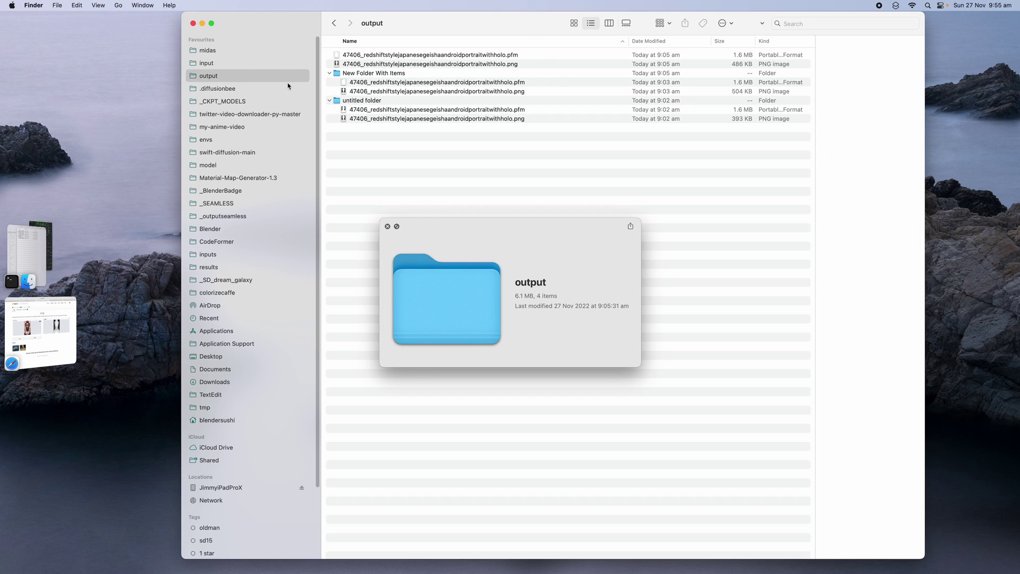
Select the three depth-map PNGs and compare them in Quick Look.
left_click(392, 64)
left_click(392, 92, "super")
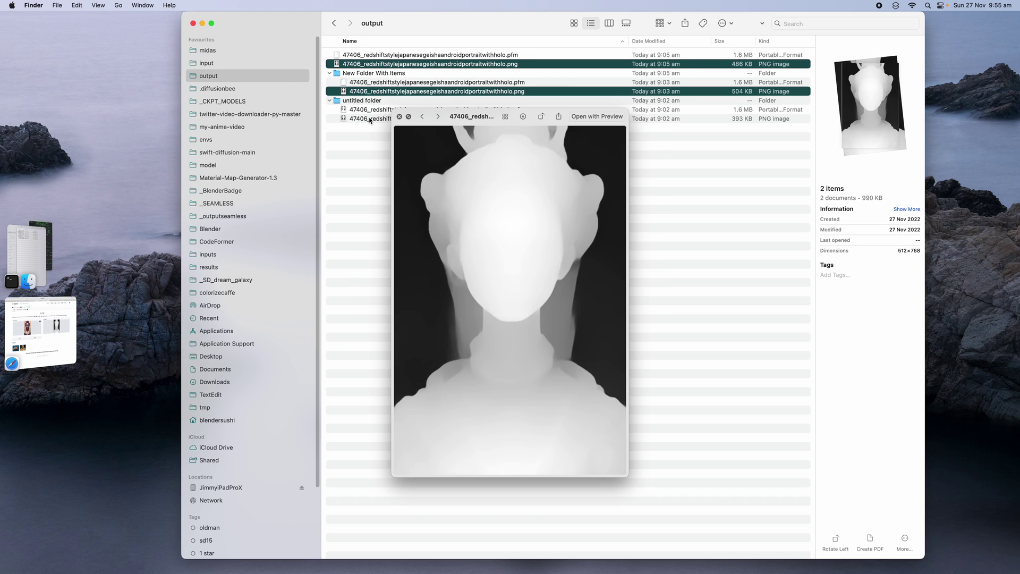
left_click(370, 119, "super")
left_click(521, 148)
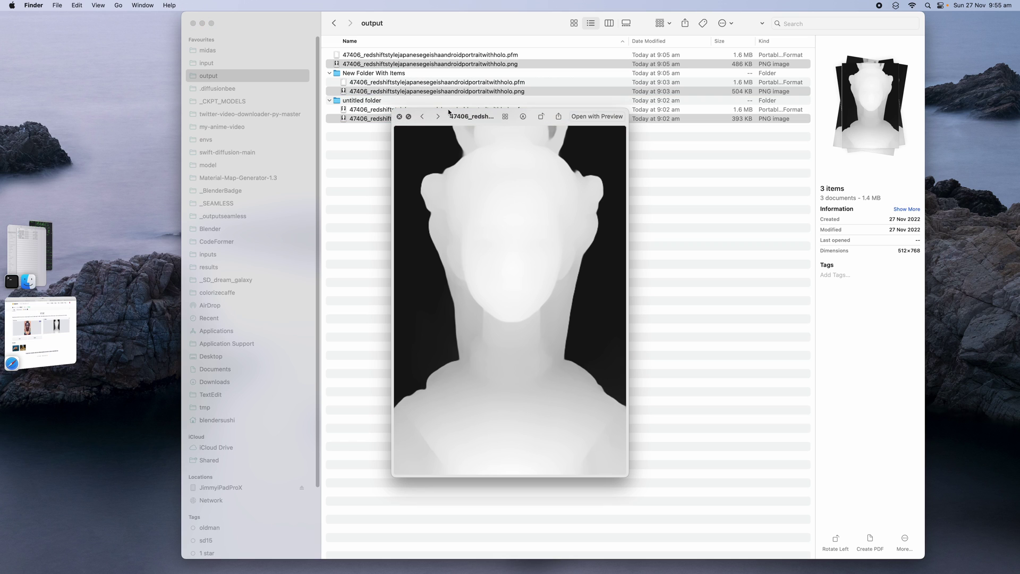
left_click_drag(422, 114, 502, 128)
key("space")
key("space")
key("Right")
key("Right")
key("Right")
key("Right")
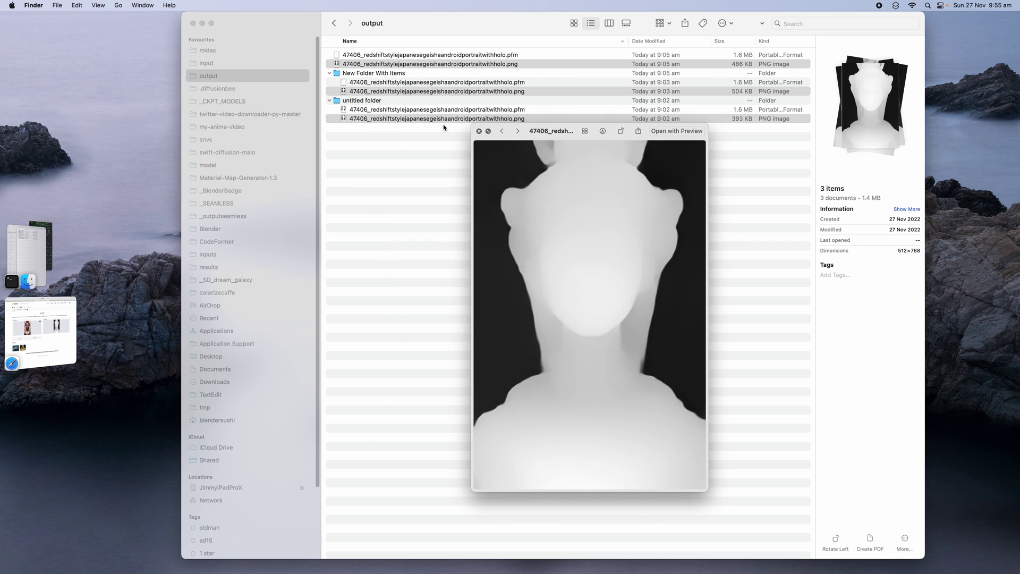
key("Right")
key("Right")
key("Right")
key("Right")
key("Right")
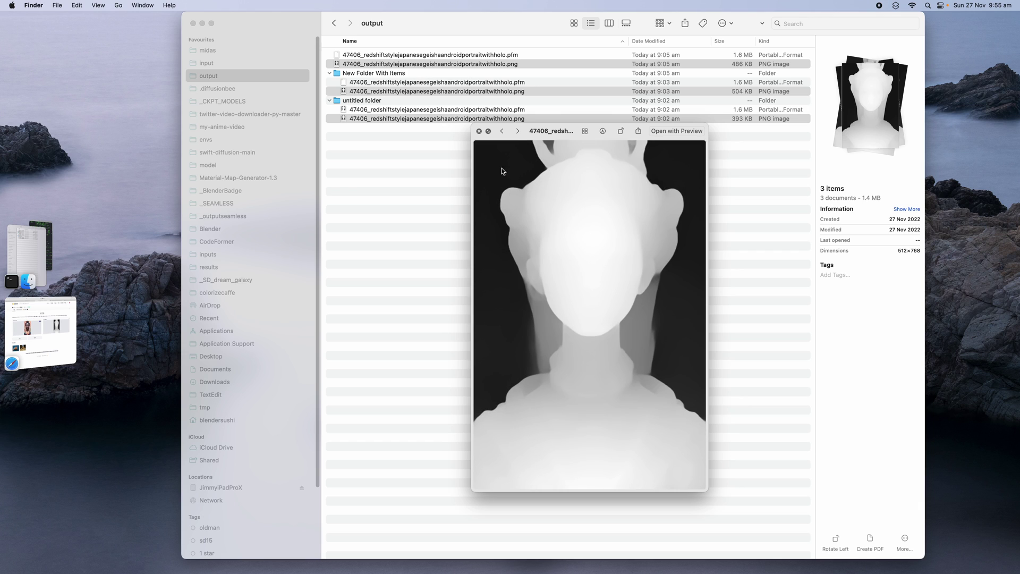
left_click(478, 131)
Preview the .pfm file and the 9:05 and 9:03 am depth maps, then switch to Blender.
left_click(422, 85)
key("space")
key("space")
key("space")
left_click(427, 66)
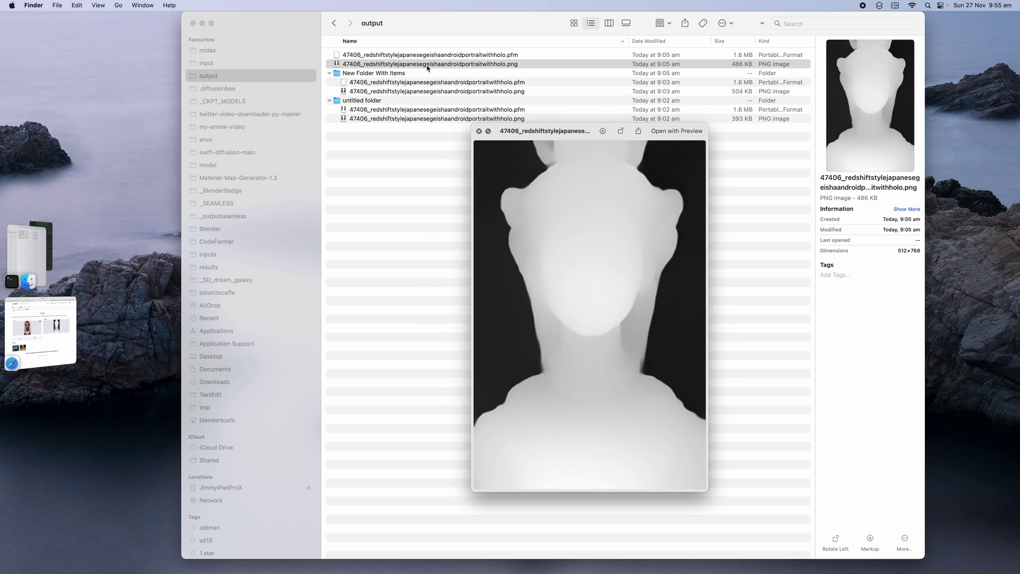
left_click(419, 91)
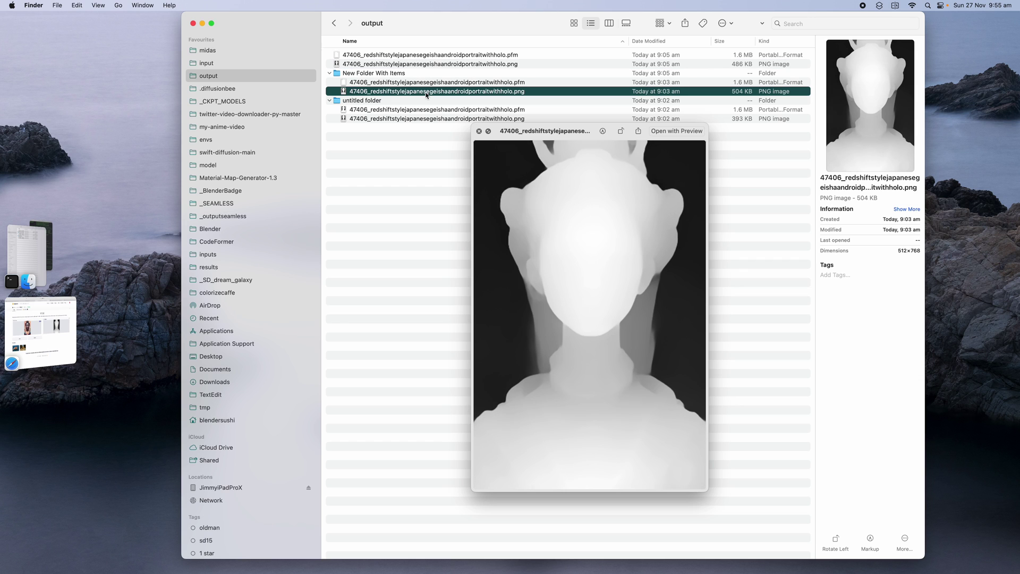
left_click(478, 131)
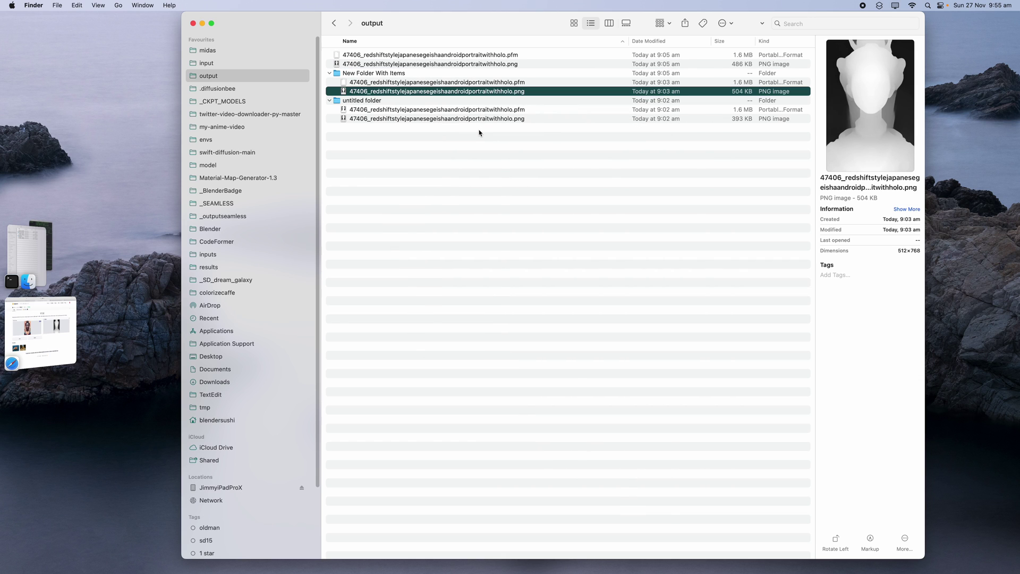
key("ctrl+Right")
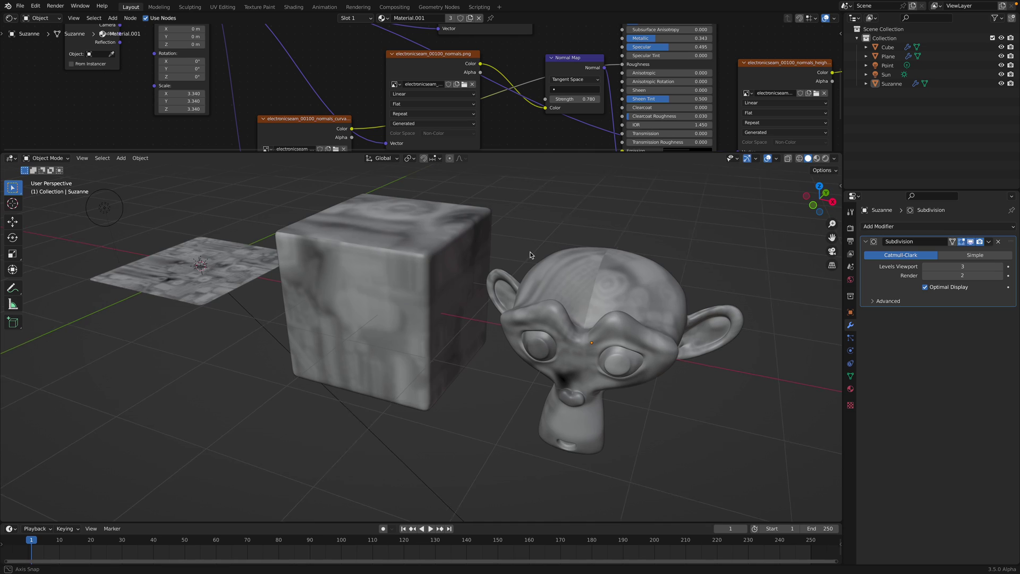
Start a new General Blender file, discard changes and delete the default cube, camera and light.
left_click(20, 6)
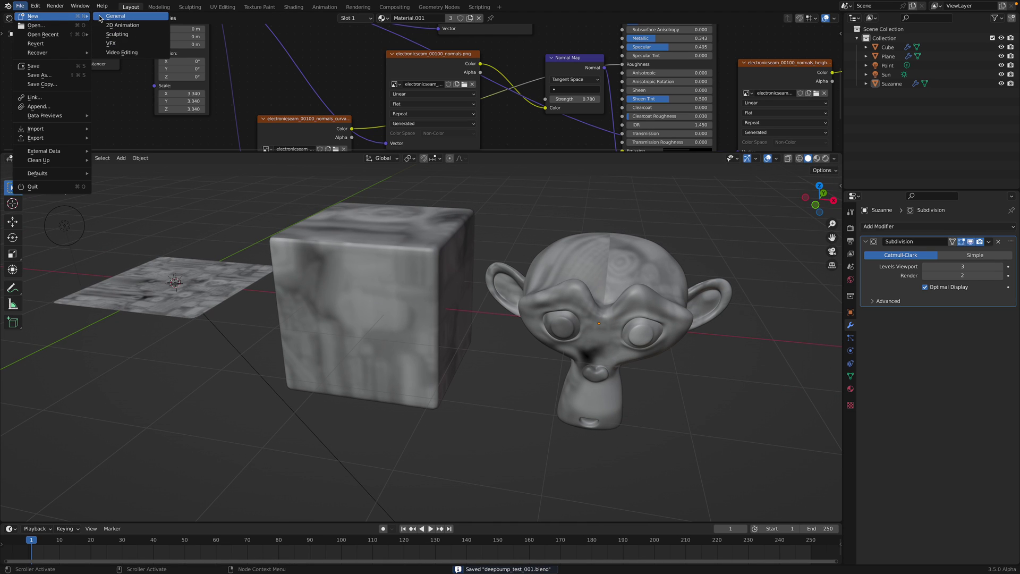
left_click(104, 18)
left_click(469, 306)
key("a")
key("Delete")
Import the portrait PNG from Desktop as an image plane and view it in Material Preview.
left_click(21, 6)
mouse_move(35, 129)
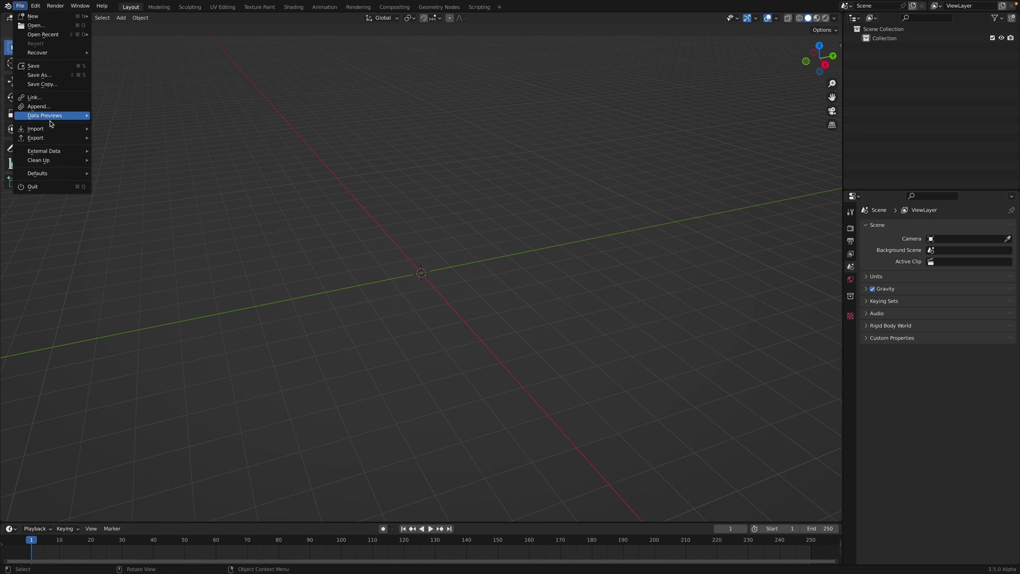
left_click(180, 255)
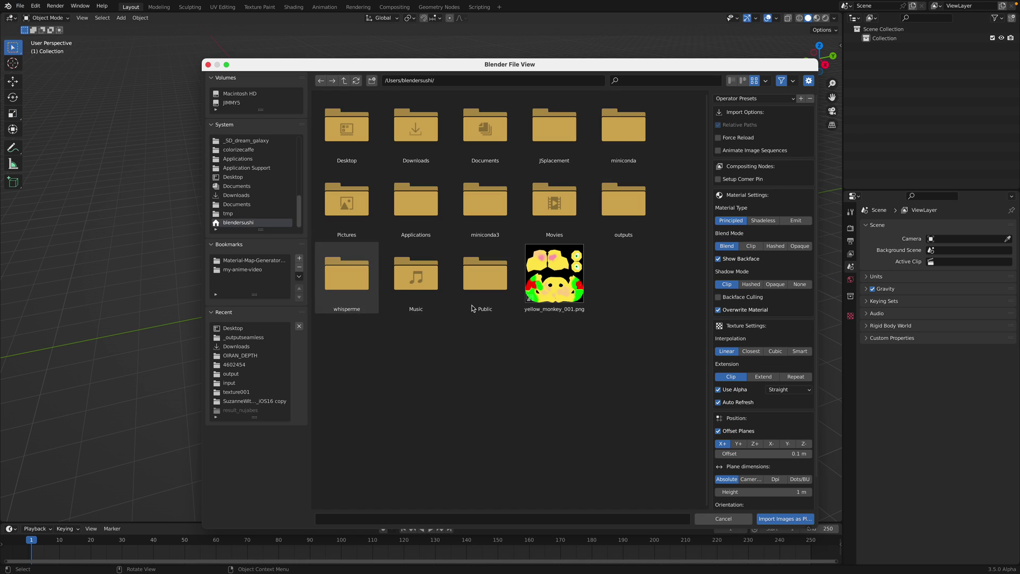
left_click(246, 178)
left_click(424, 267)
left_click(528, 273)
double_click(542, 272)
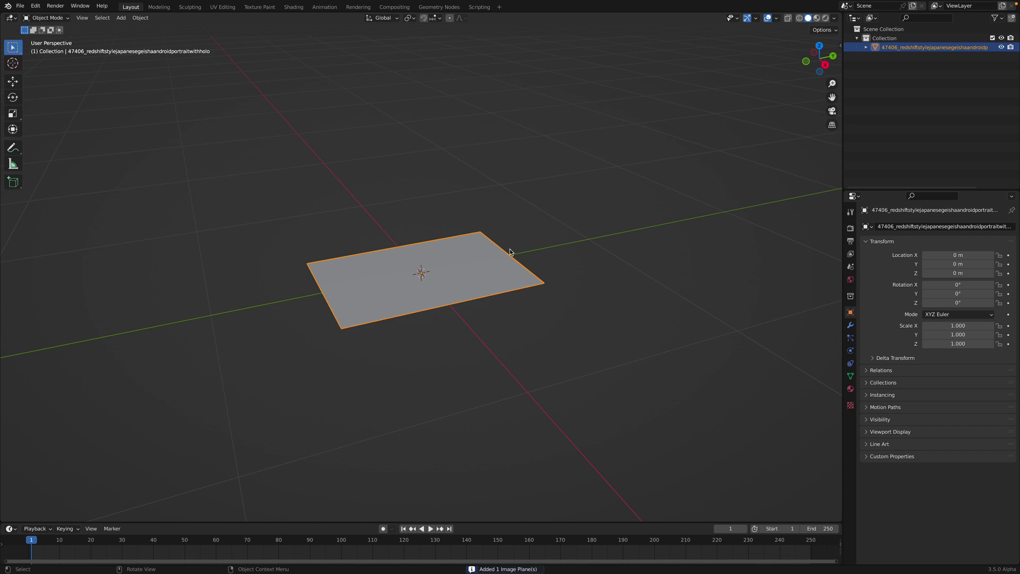
left_click(816, 17)
middle_click_drag(594, 165, 596, 175)
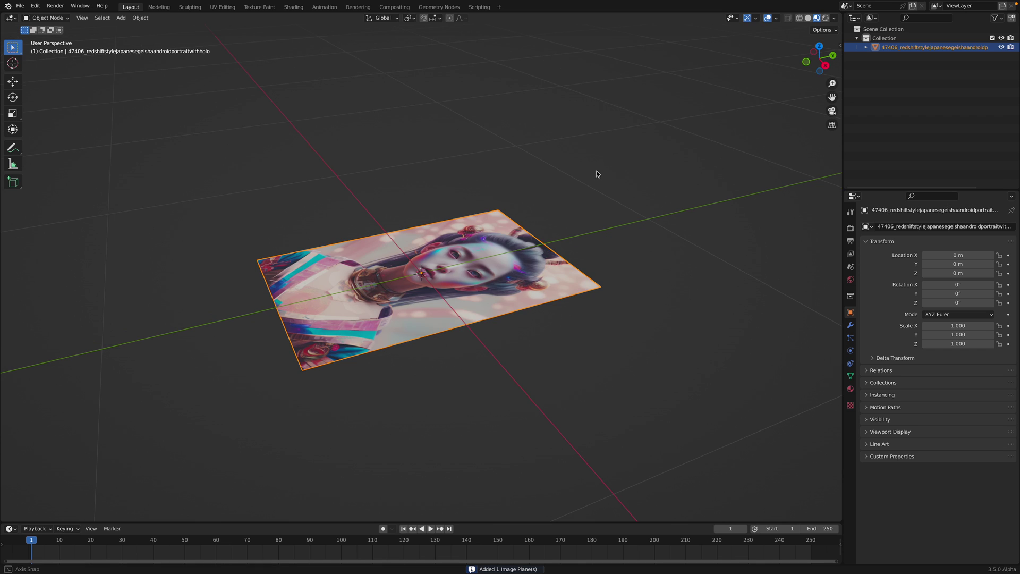
Rotate the plane 90° on X and raise it about 0.5 m on Z.
key("r")
key("x")
key("9")
key("0")
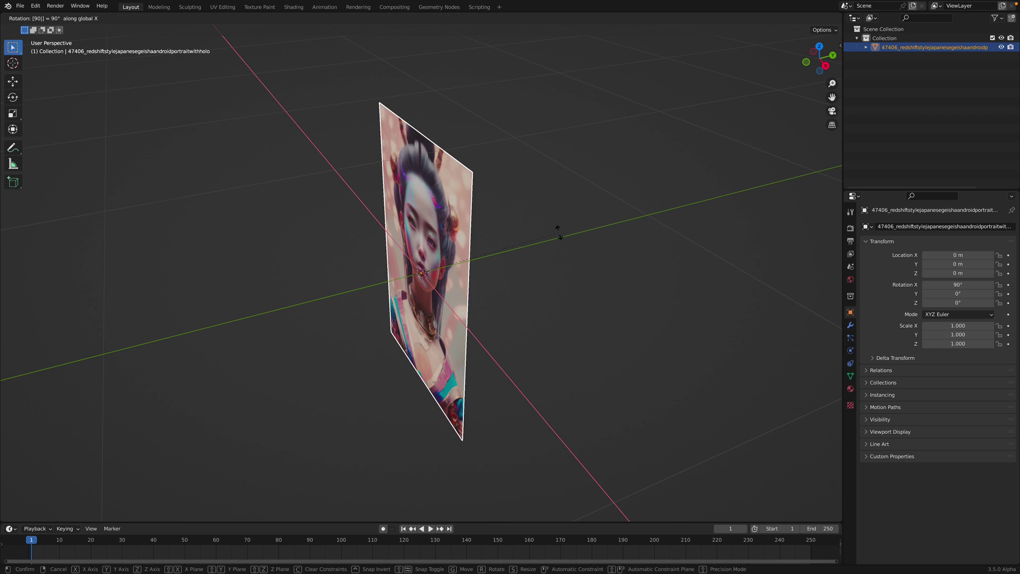
key("Return")
middle_click_drag(558, 231, 567, 247)
key("g")
key("z")
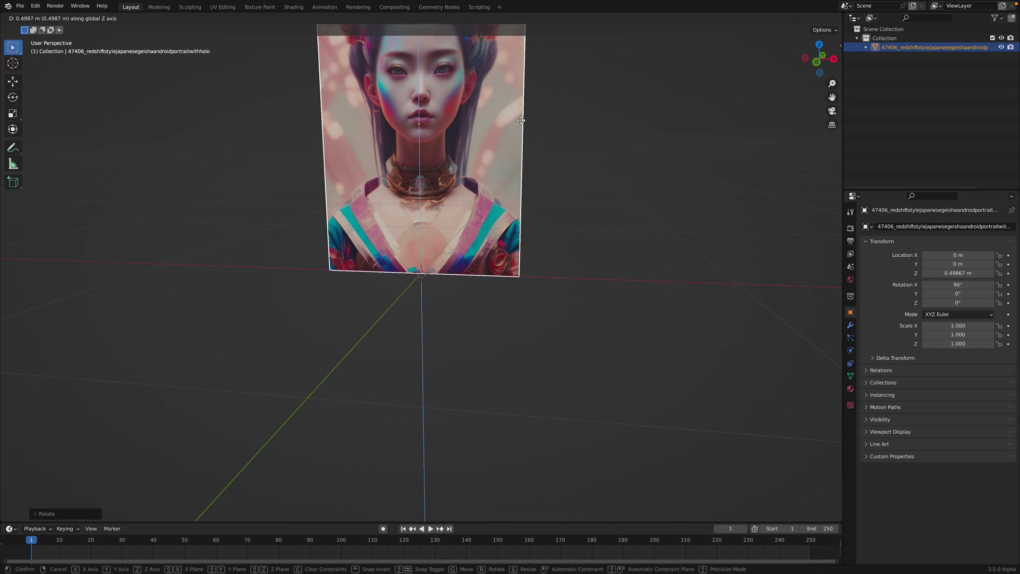
left_click(521, 121)
middle_click_drag(523, 179, 664, 259)
Show the plane's modifier settings and browse the available modifiers.
left_click(850, 325)
left_click(899, 229)
middle_click_drag(648, 183, 662, 213)
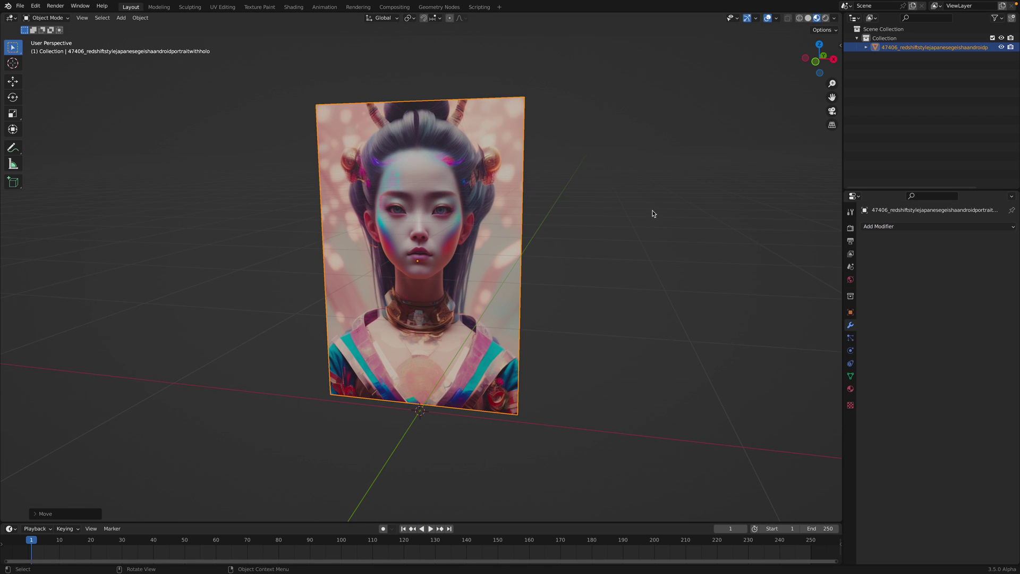
Add a Subdivision Surface modifier to the plane and raise its viewport levels.
left_click(894, 227)
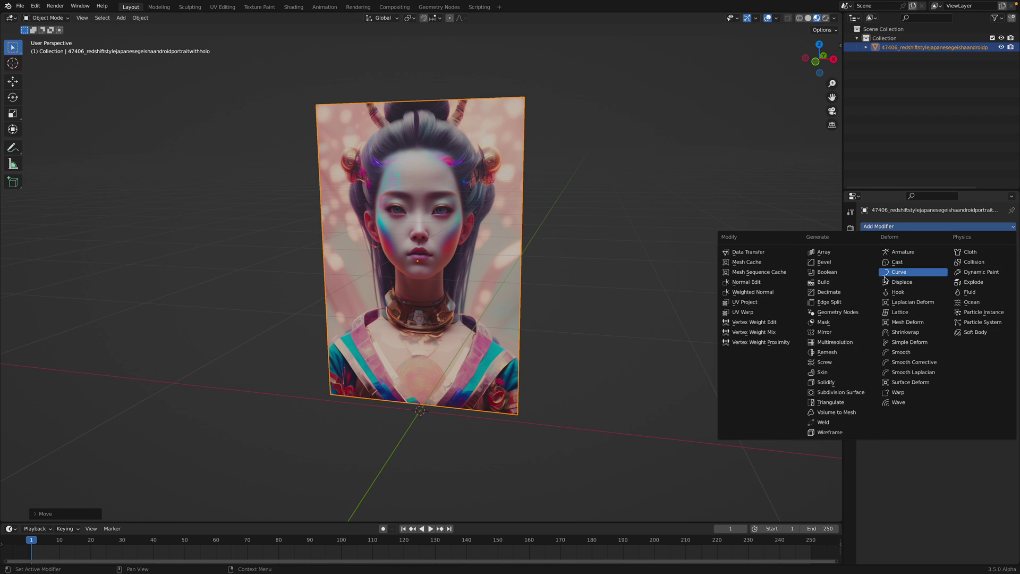
left_click(862, 393)
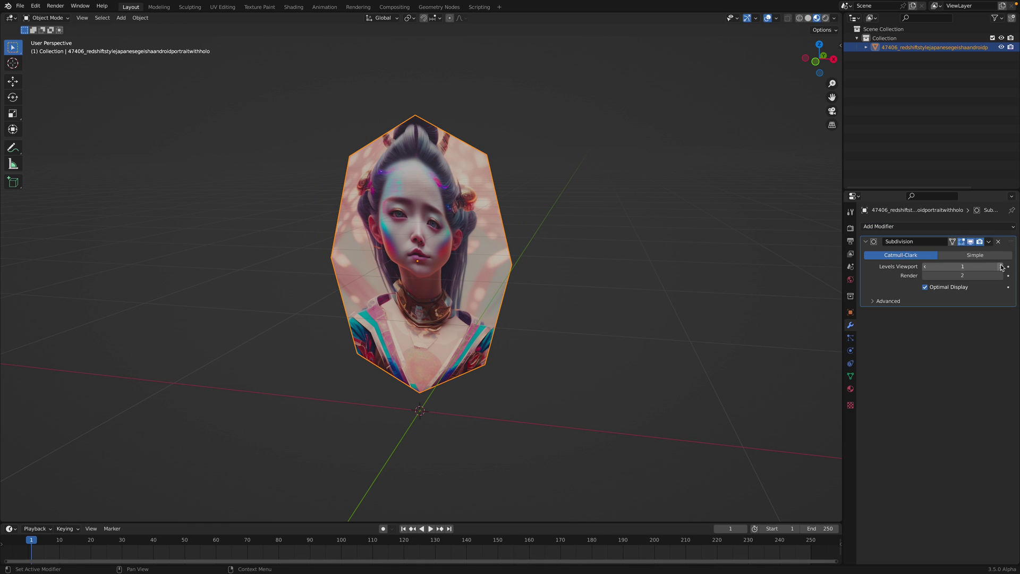
left_click(1000, 268)
left_click(1000, 267)
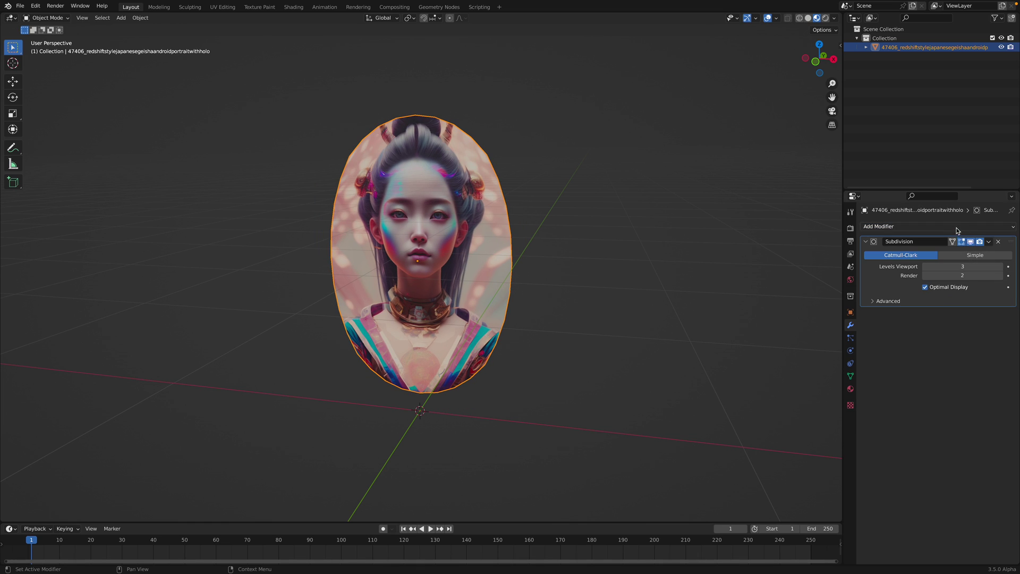
Add a Displace modifier with a new texture using the MiDaS depth image.
left_click(882, 226)
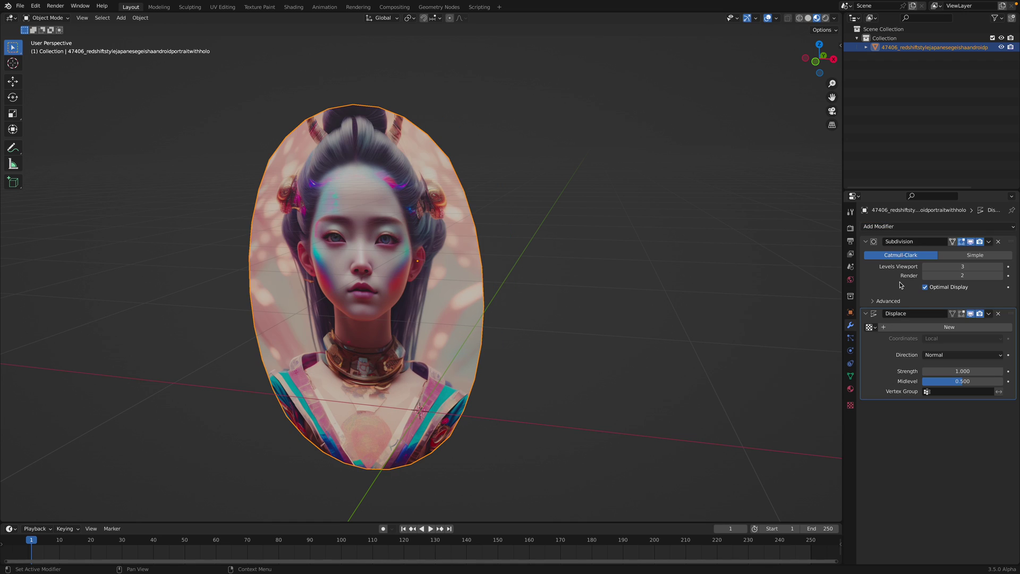
left_click(902, 282)
left_click(913, 329)
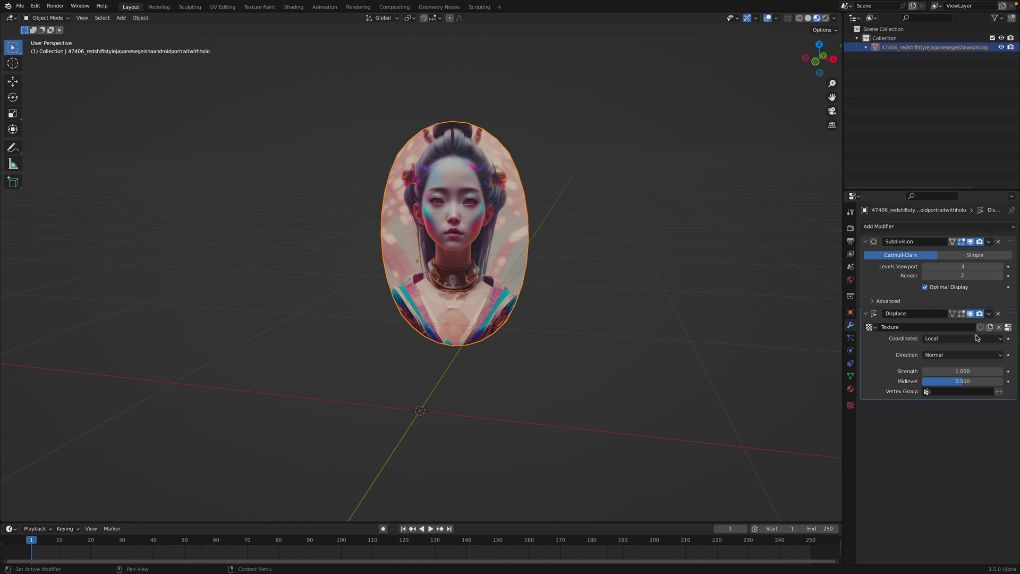
left_click(1006, 327)
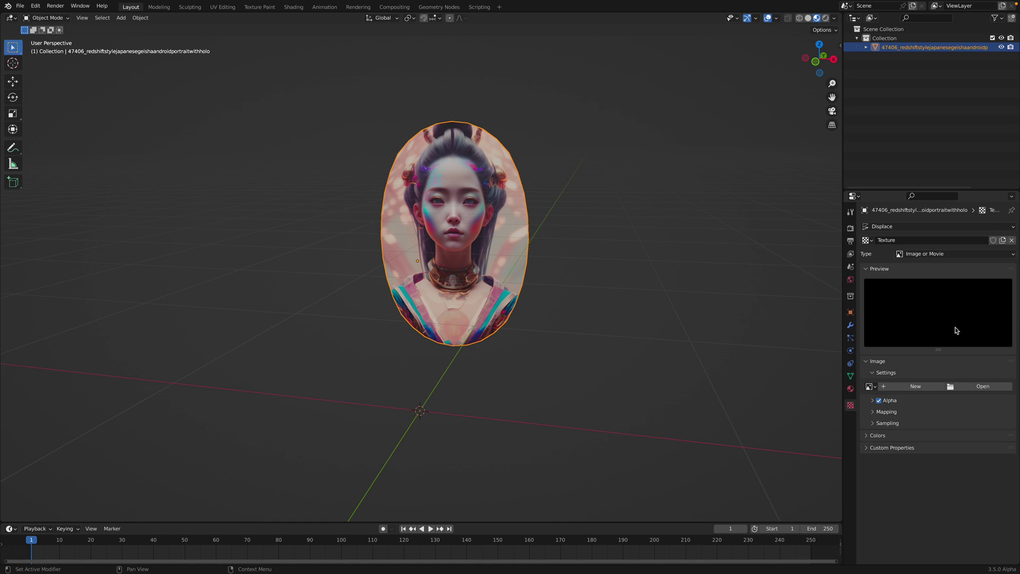
left_click(975, 388)
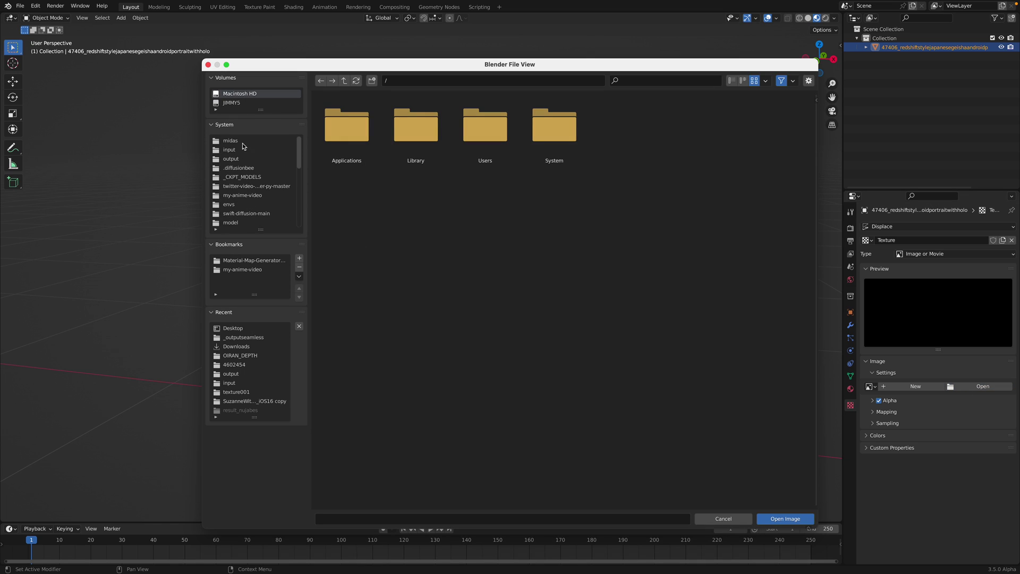
left_click(245, 158)
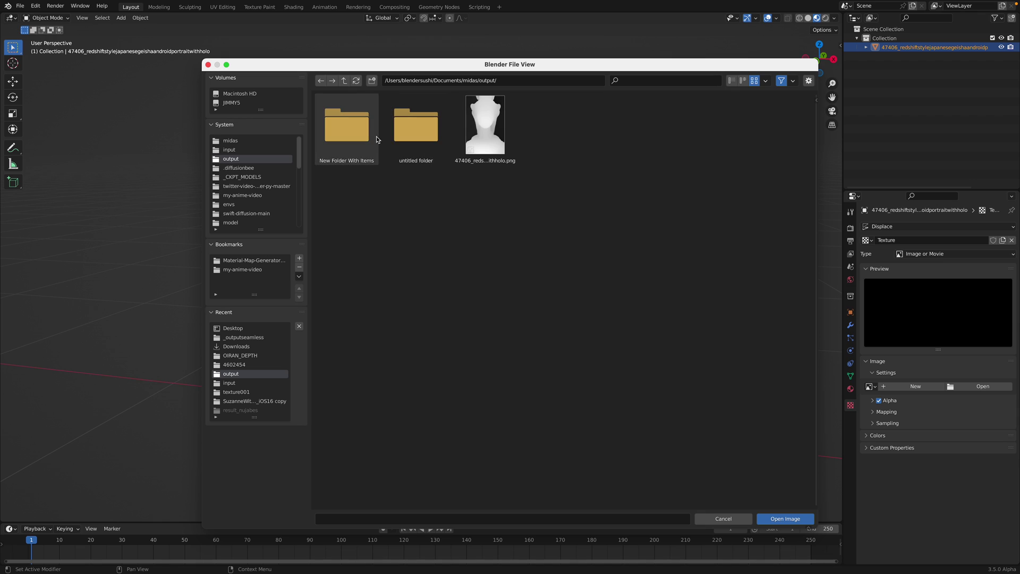
left_click(354, 124)
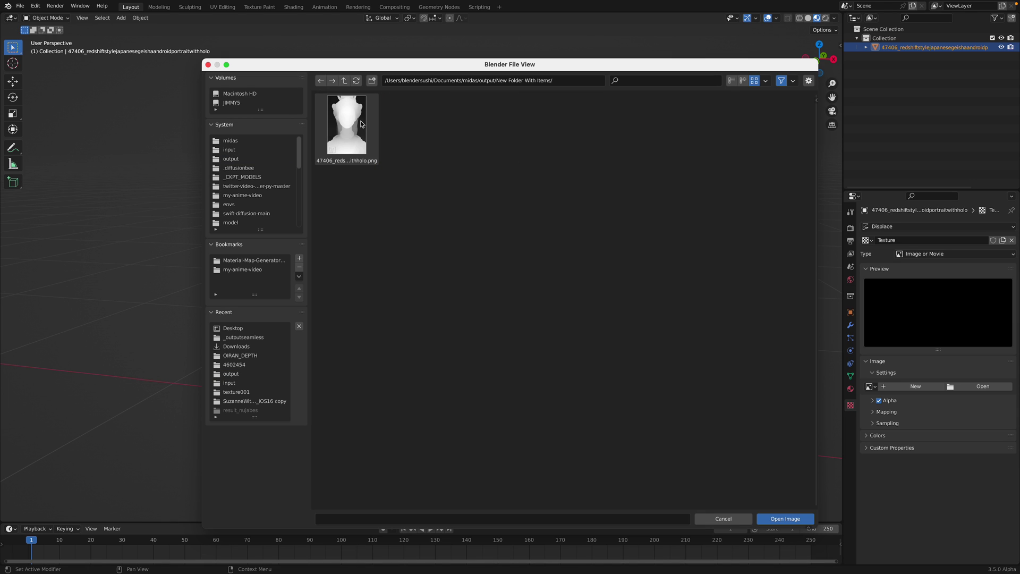
double_click(361, 124)
Set the viewport subdivision level to 4 and shade the portrait mesh smooth.
middle_click_drag(551, 221, 562, 220)
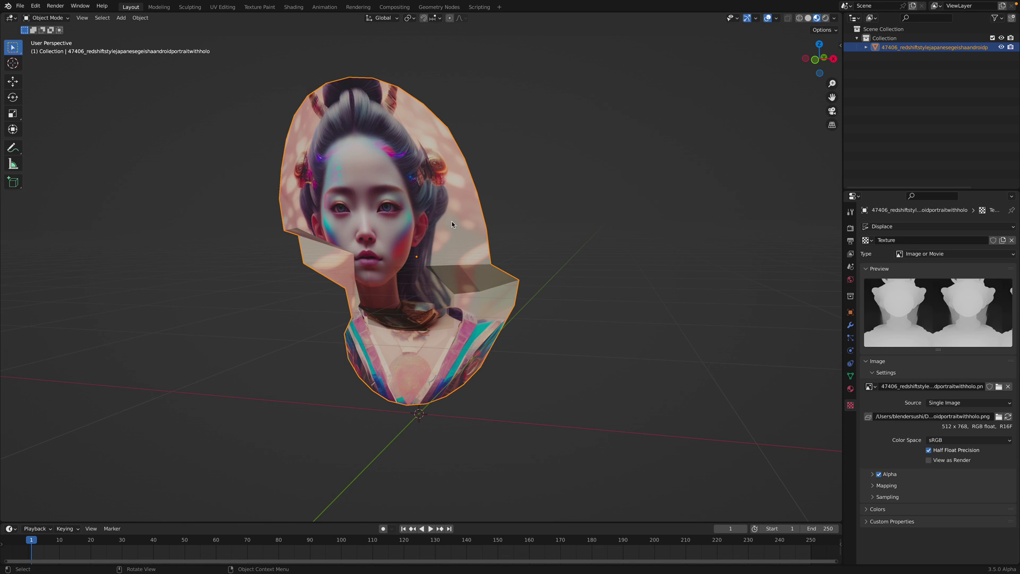
middle_click_drag(452, 225, 528, 240)
left_click(850, 325)
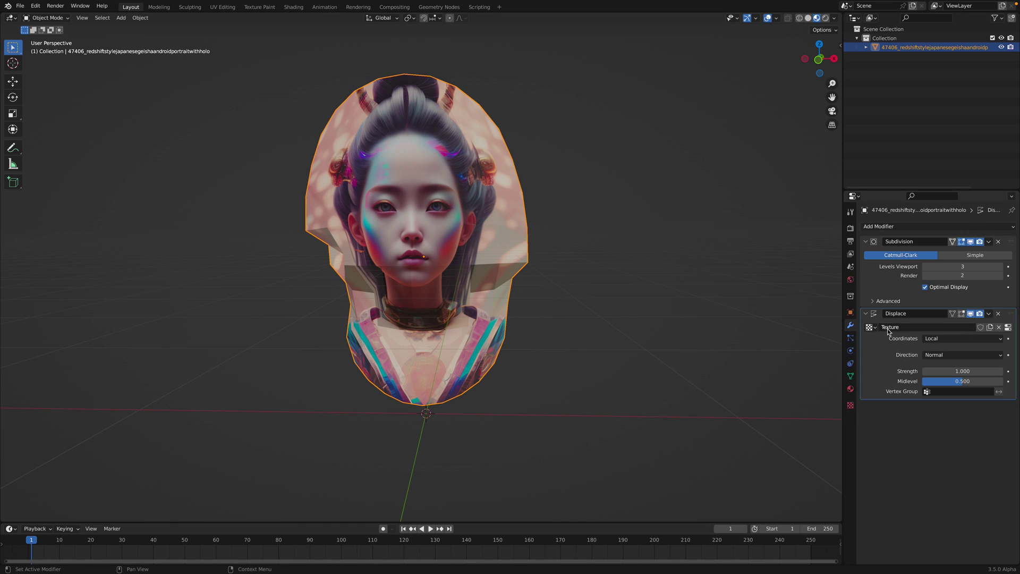
left_click(1000, 266)
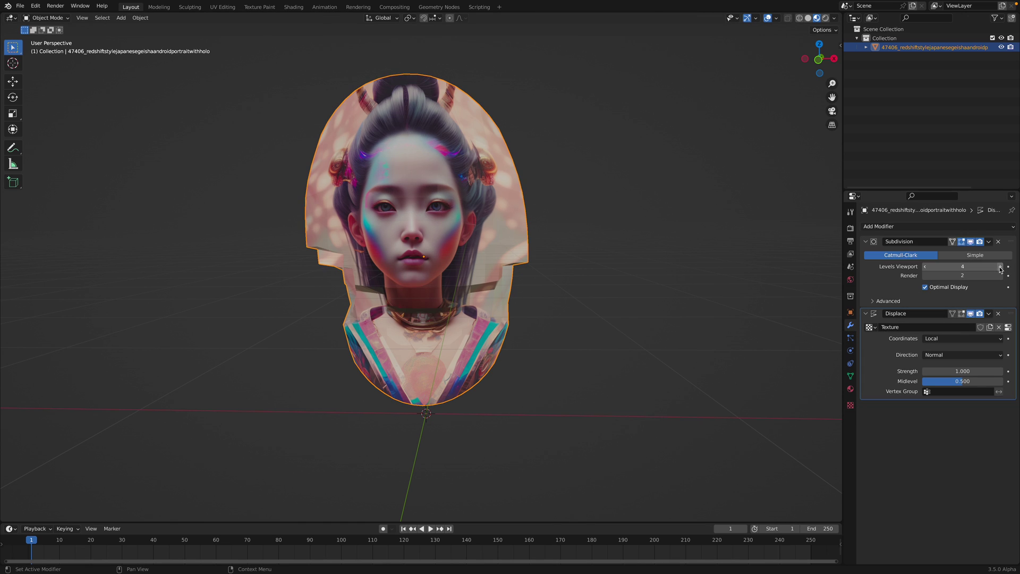
mouse_move(598, 287)
middle_mouse_down()
mouse_move(489, 255)
mouse_move(531, 282)
mouse_move(479, 261)
middle_mouse_up()
right_click(488, 255)
left_click(489, 261)
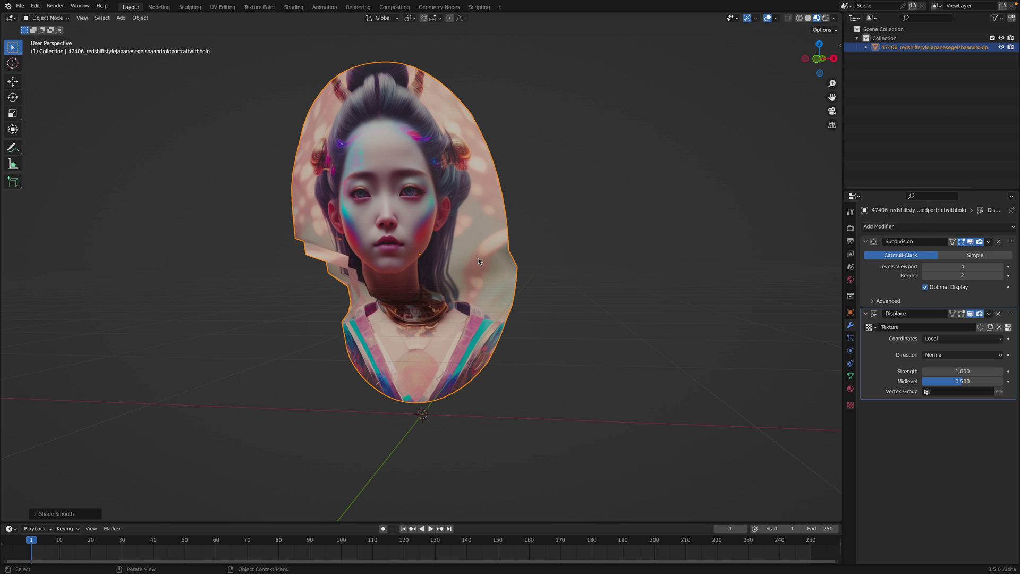
left_click(850, 388)
Set the portrait material's blend mode to Opaque.
mouse_move(444, 272)
middle_mouse_down()
mouse_move(463, 267)
mouse_move(425, 270)
middle_mouse_up()
scroll(945, 425, "down", 10)
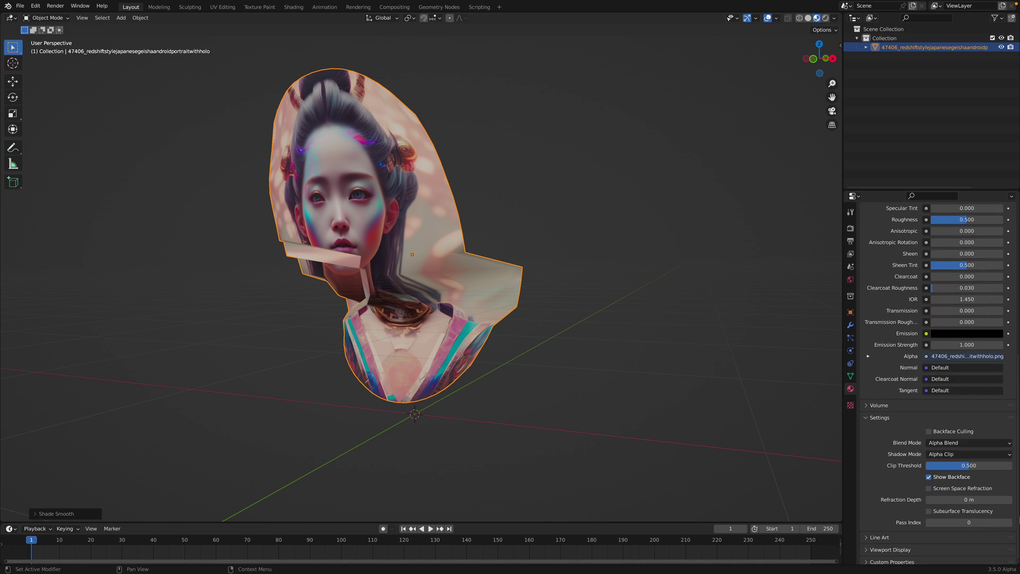
left_click(956, 439)
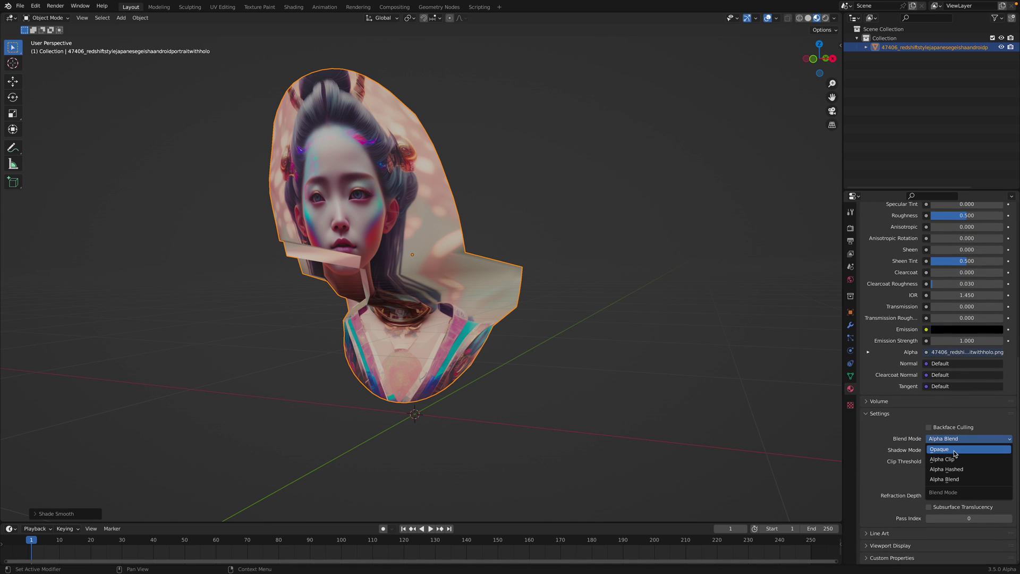
left_click(955, 452)
scroll(955, 452, "up", 1)
middle_click_drag(515, 329, 521, 331)
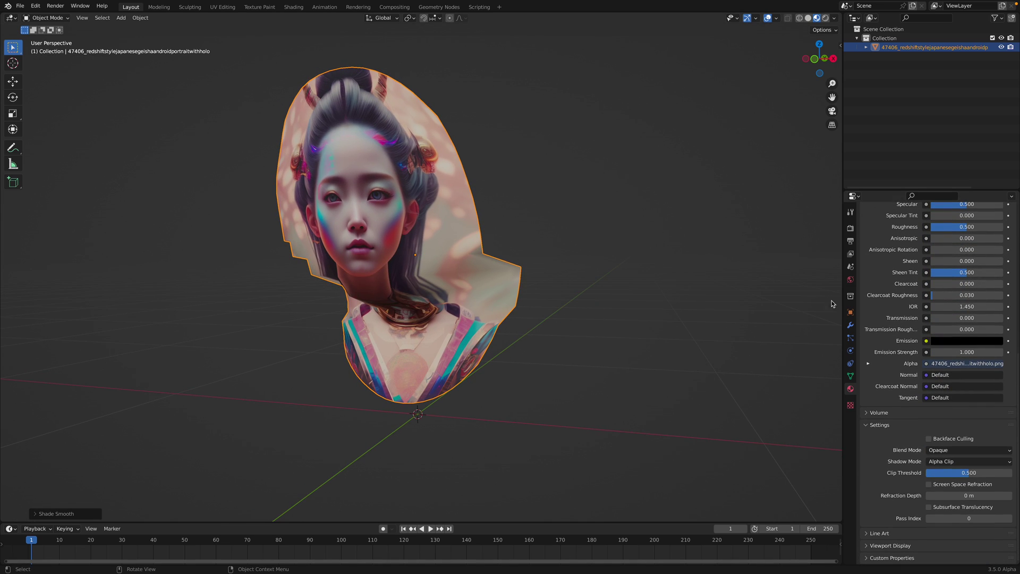
Switch the Displace modifier's texture coordinates to UV.
left_click(851, 325)
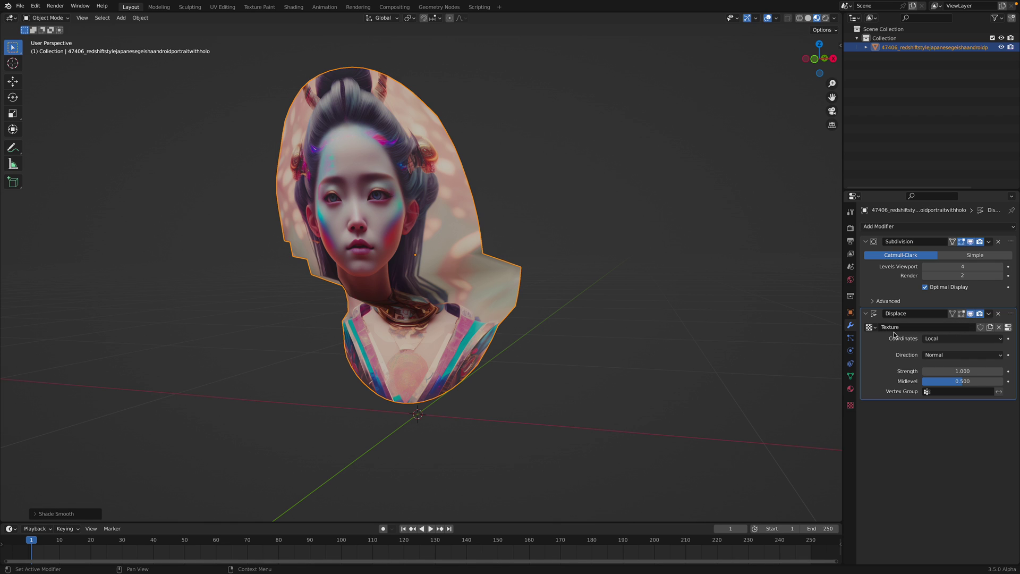
left_click(938, 339)
left_click(937, 379)
mouse_move(511, 273)
middle_mouse_down()
mouse_move(553, 275)
mouse_move(531, 279)
middle_mouse_up()
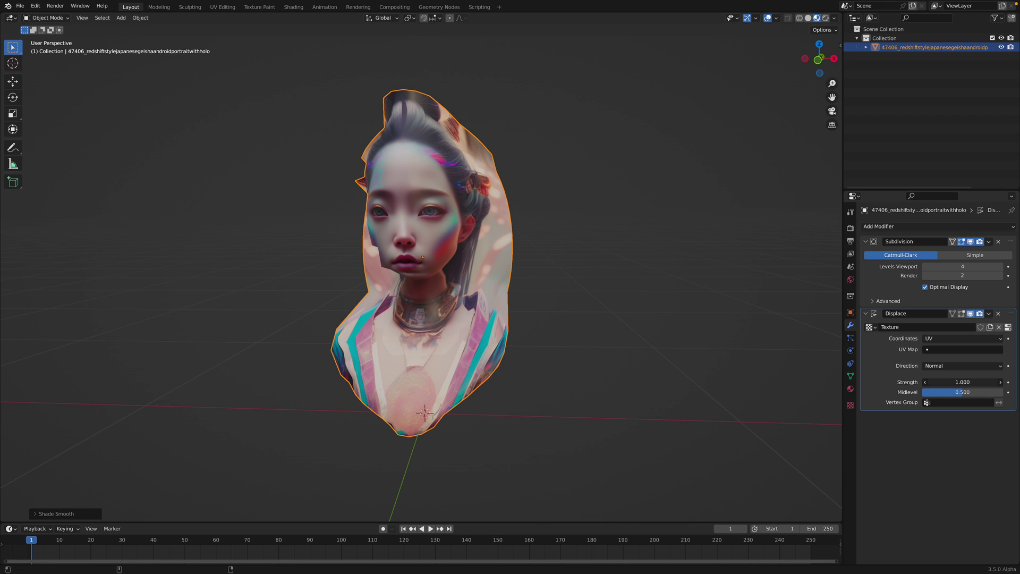
Try displacement strength values, typing 0.5 and then lowering it to 0.260.
mouse_move(956, 382)
left_mouse_down()
mouse_move(903, 382)
mouse_move(972, 382)
left_mouse_up()
scroll(597, 278, "up", 2)
middle_click_drag(597, 278, 638, 287)
double_click(962, 382)
type("0.5")
key("Return")
left_click_drag(962, 382, 951, 382)
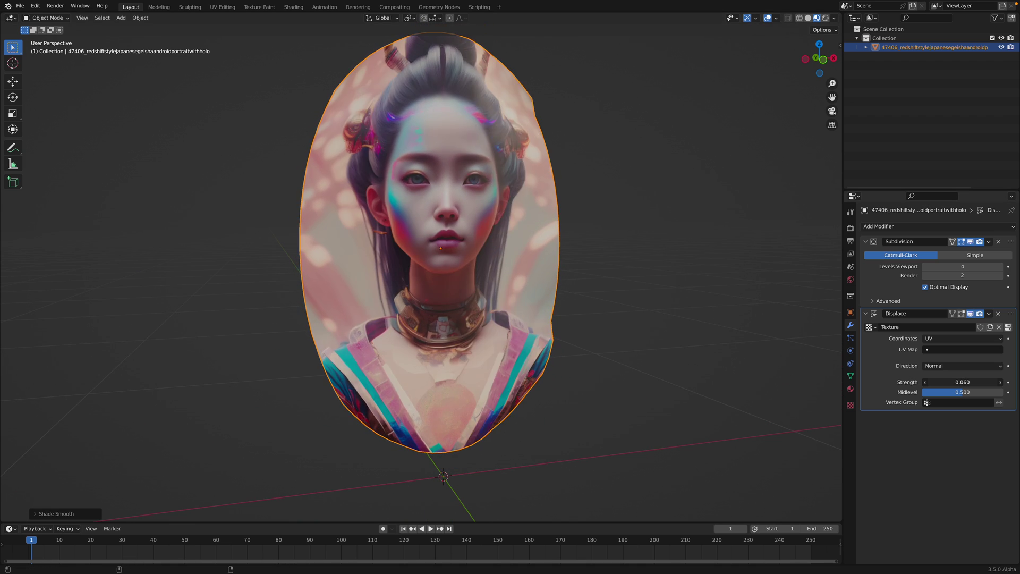
mouse_move(662, 328)
middle_mouse_down()
mouse_move(572, 310)
mouse_move(631, 314)
middle_mouse_up()
Raise viewport subdivision levels to 6 and drop displacement strength to 0.160.
left_click(997, 266)
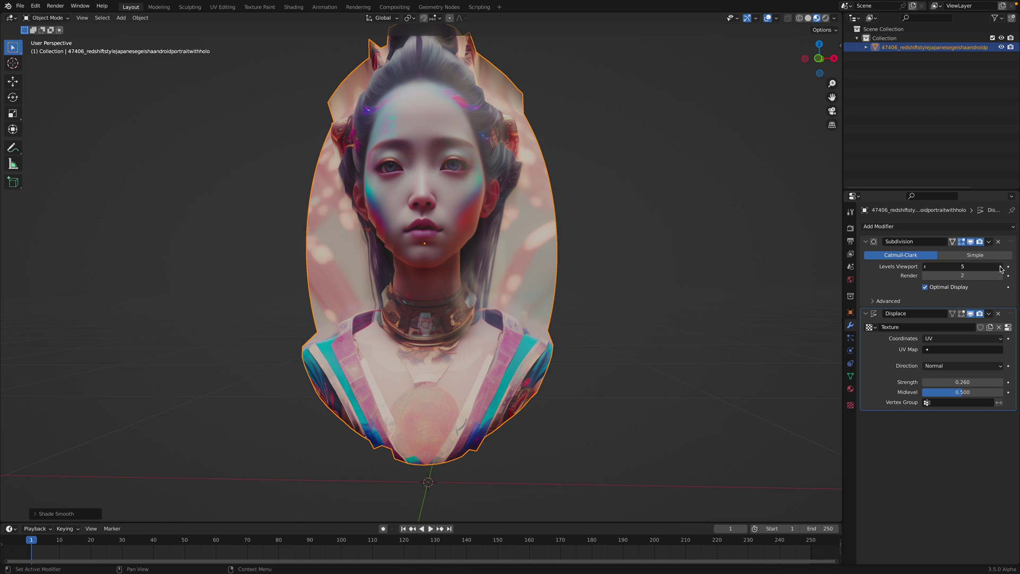
left_click_drag(948, 379, 927, 379)
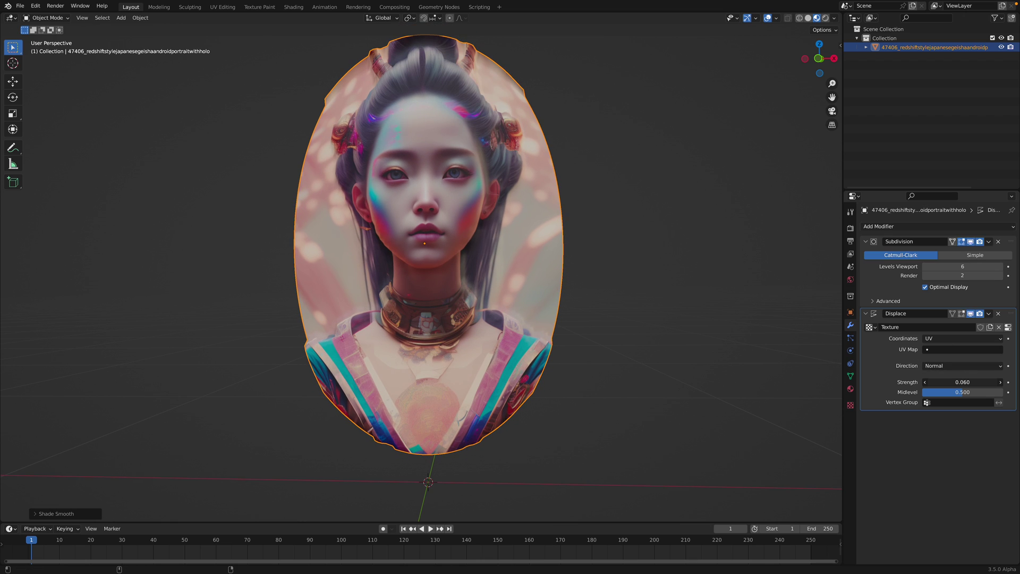
mouse_move(548, 271)
middle_mouse_down()
mouse_move(628, 264)
mouse_move(521, 272)
mouse_move(776, 346)
middle_mouse_up()
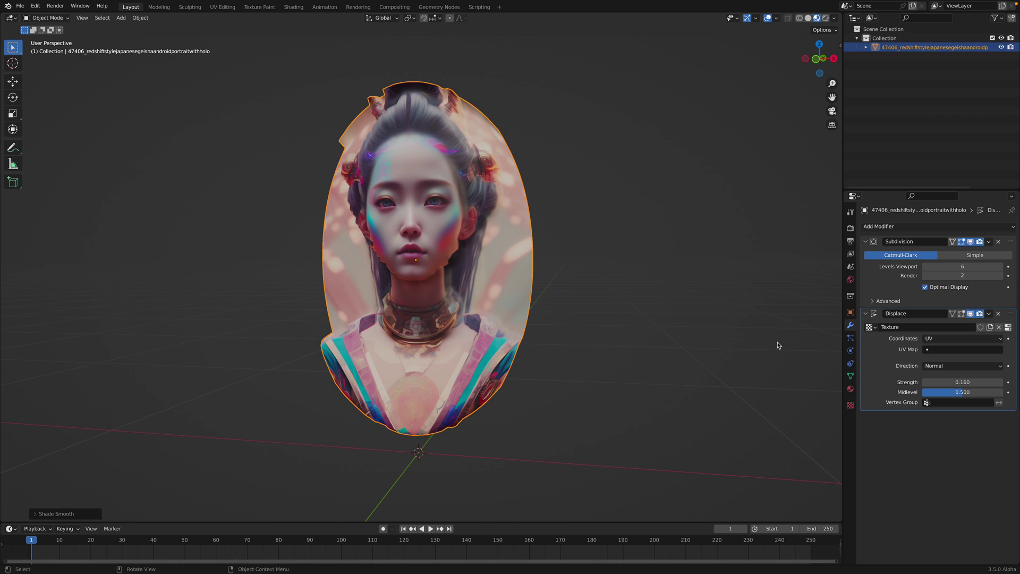
Make the first Subdivision Simple and add a second Subdivision Surface after Displace.
left_click(925, 266)
left_click(987, 256)
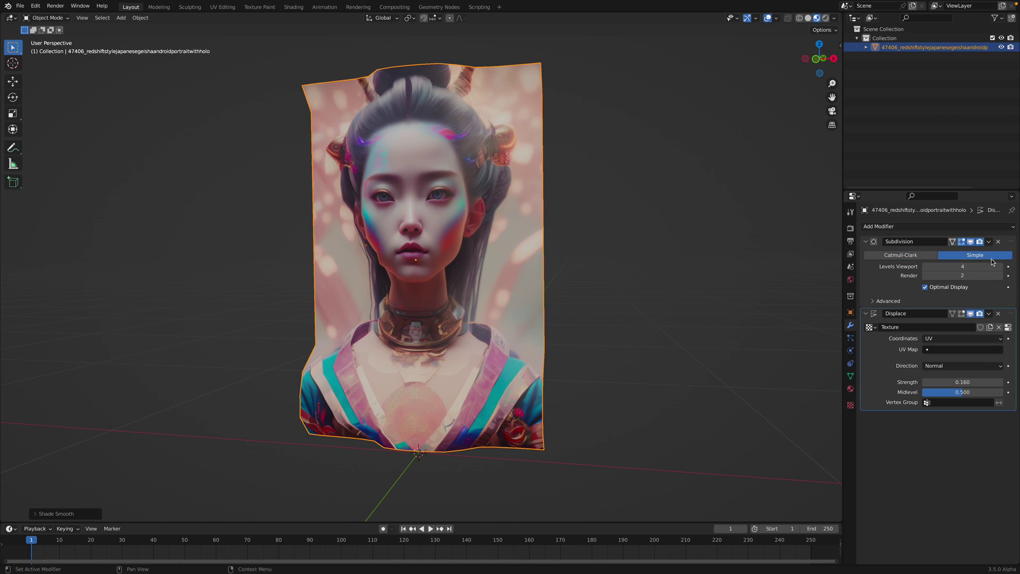
left_click(1001, 267)
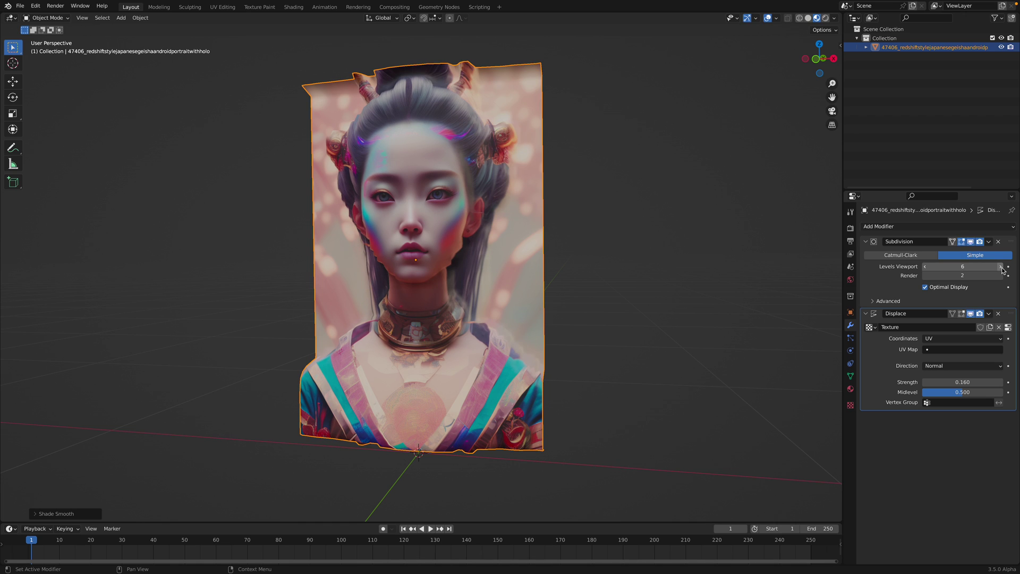
left_click(943, 226)
left_click(854, 394)
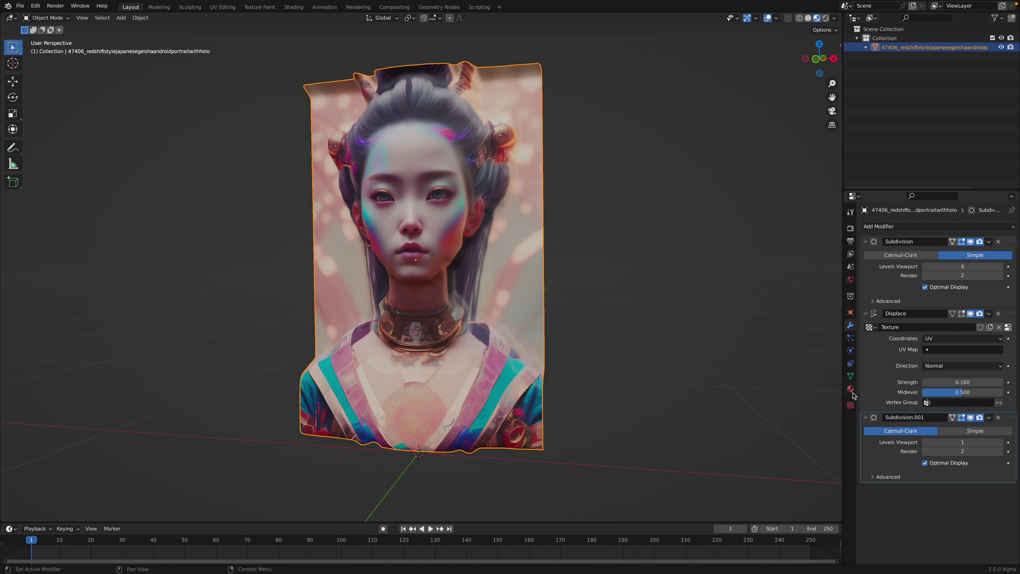
mouse_move(680, 366)
middle_mouse_down()
mouse_move(560, 310)
mouse_move(567, 328)
mouse_move(601, 331)
middle_mouse_up()
Save the project as oiran_depth_001.blend.
key("ctrl+s")
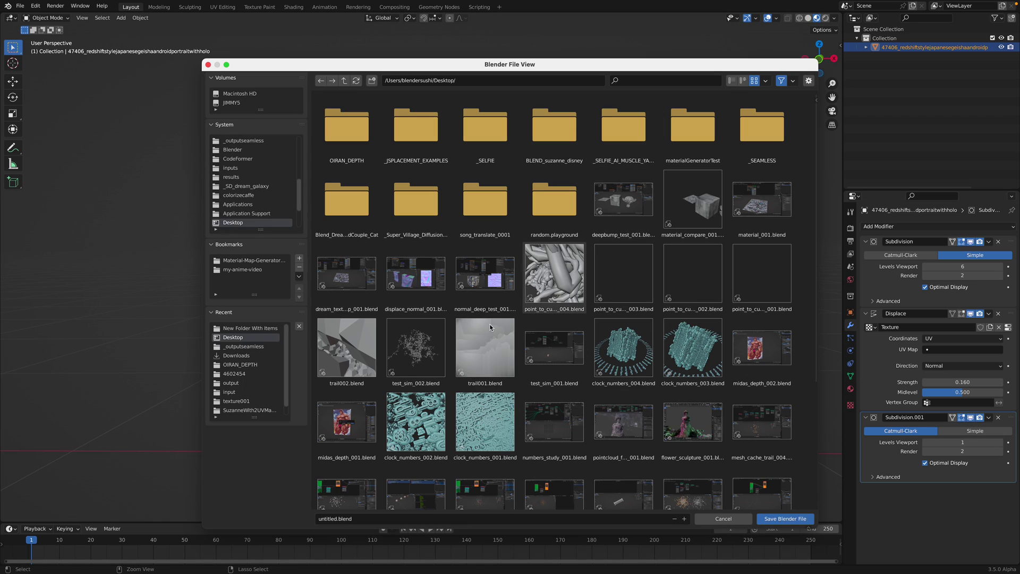
left_click(350, 523)
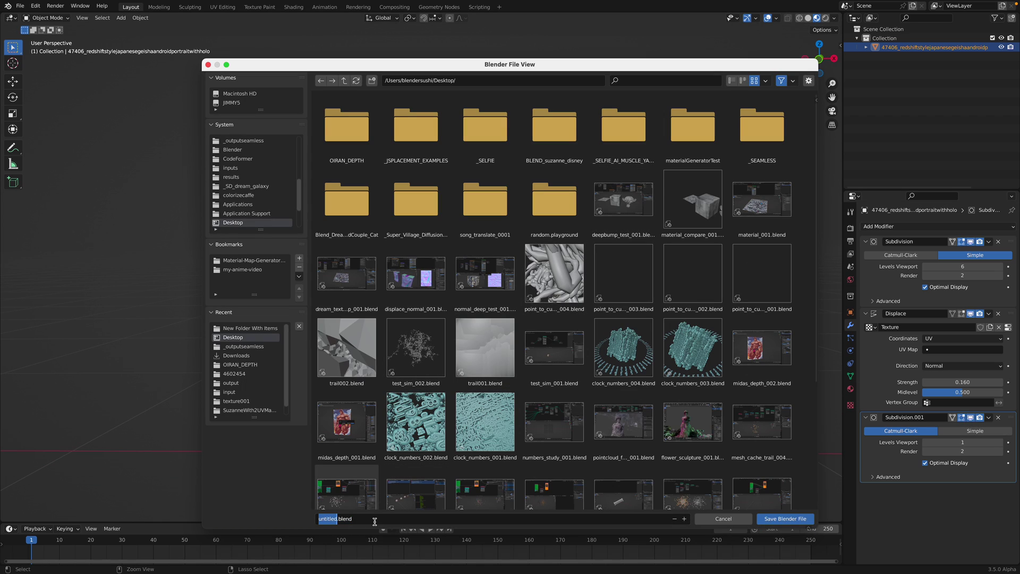
type("oiran_depth_001")
left_click(808, 520)
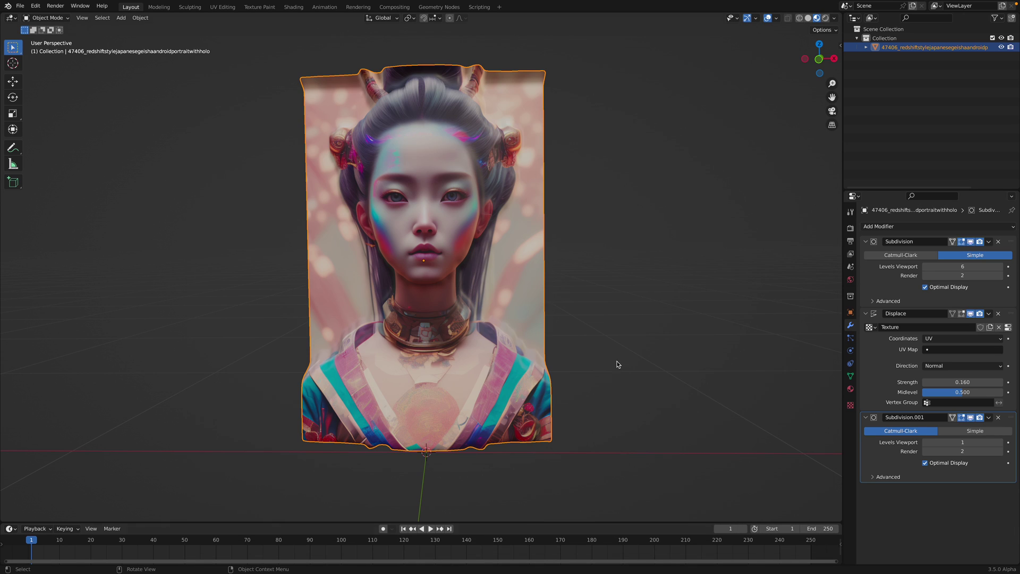
key("super+Tab")
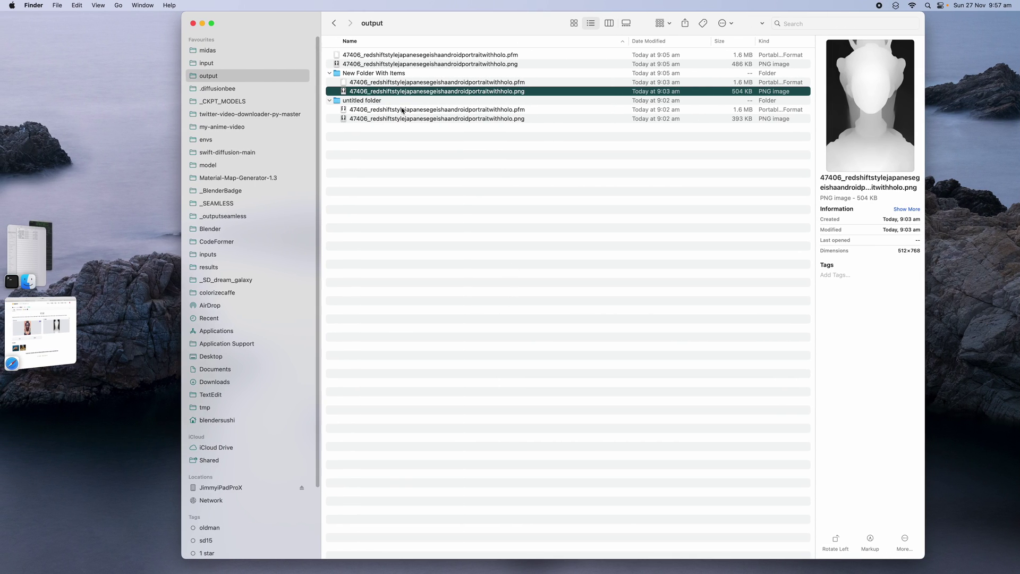
key("space")
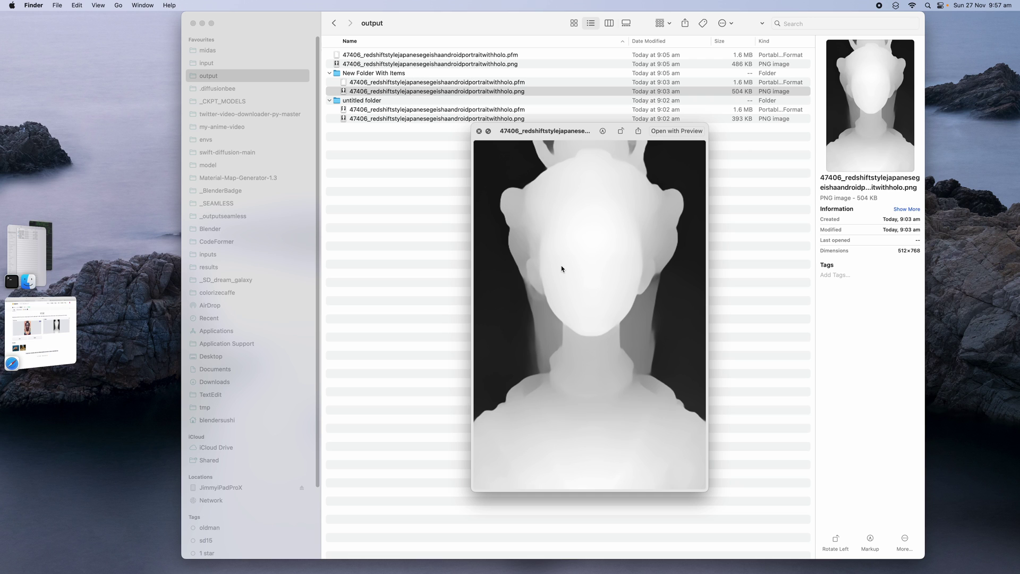
key("super+Tab")
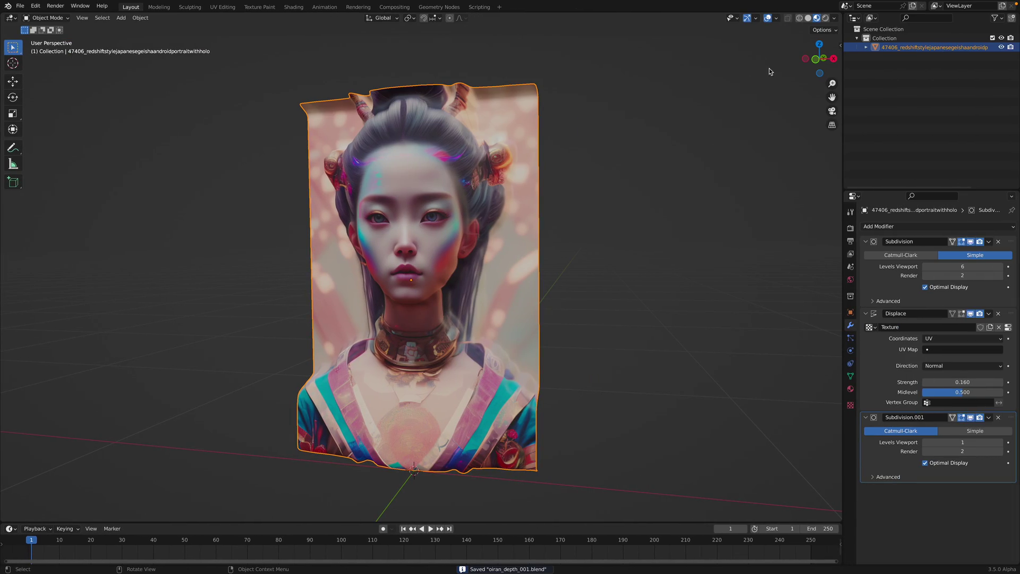
Split the viewport and show the portrait material's nodes in a Shader Editor on top.
mouse_move(839, 17)
left_mouse_down()
mouse_move(809, 173)
mouse_move(744, 233)
left_mouse_up()
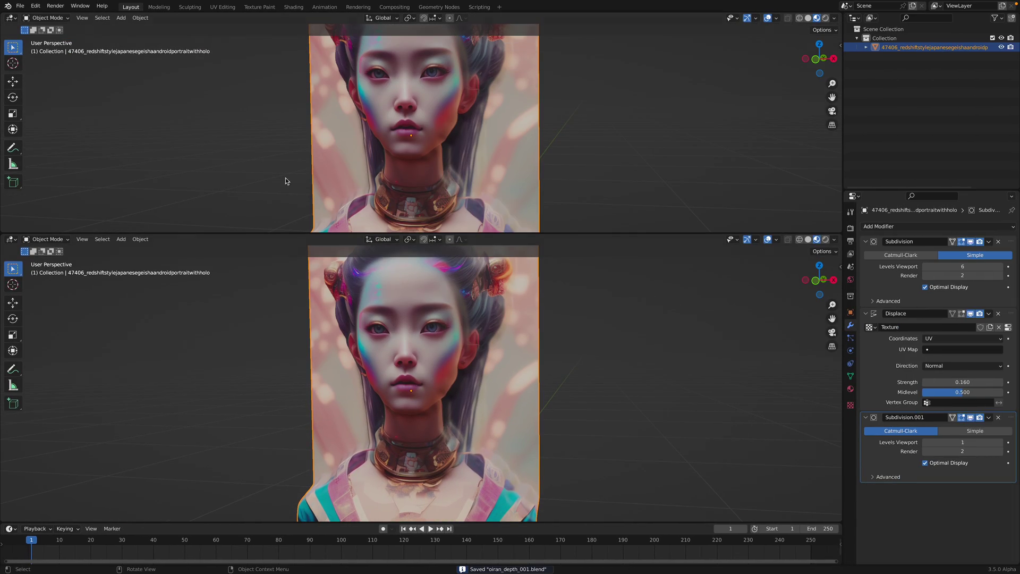
left_click(6, 19)
left_click(80, 115)
scroll(284, 141, "up", 2)
scroll(265, 84, "up", 2)
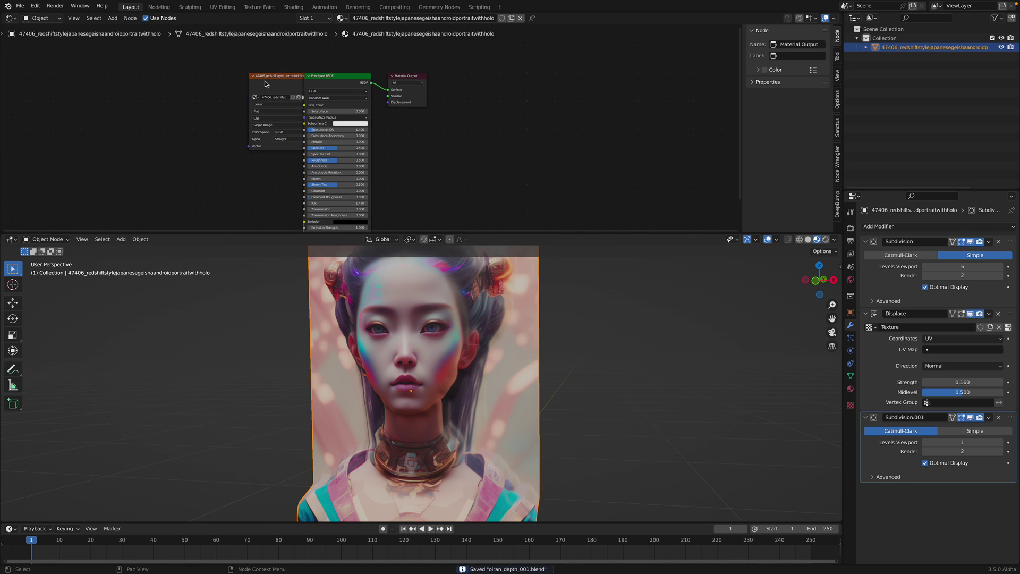
scroll(266, 84, "up", 2)
Select Material Output, open a widened DeepBump sidebar tab, and view the plane head-on.
left_click(505, 86)
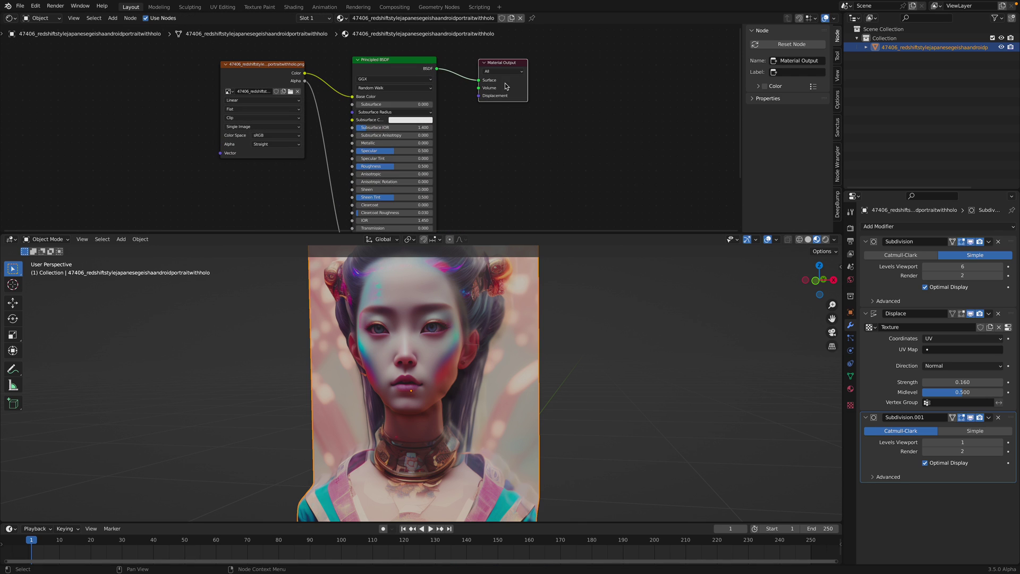
left_click(837, 204)
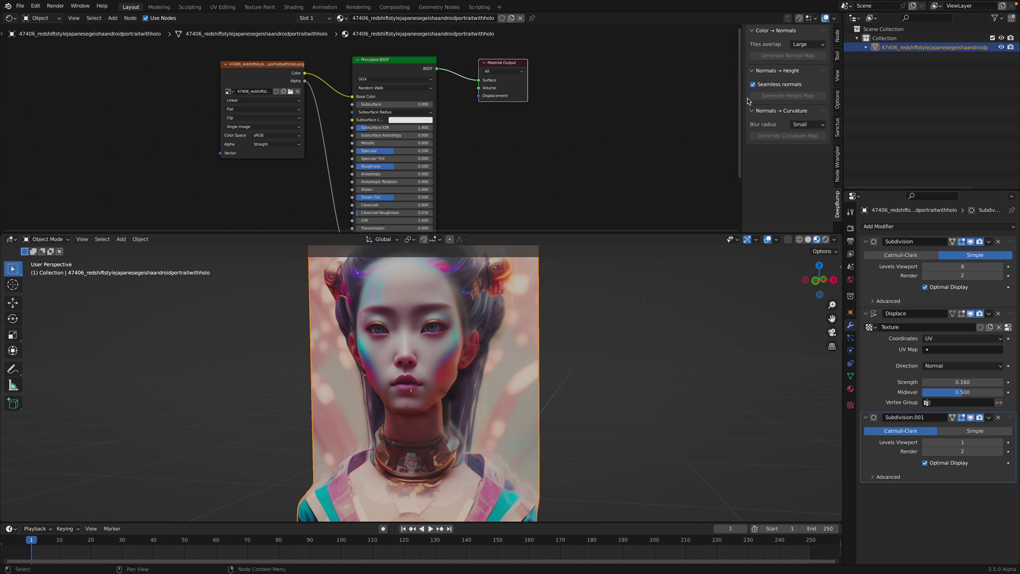
left_click_drag(743, 86, 712, 86)
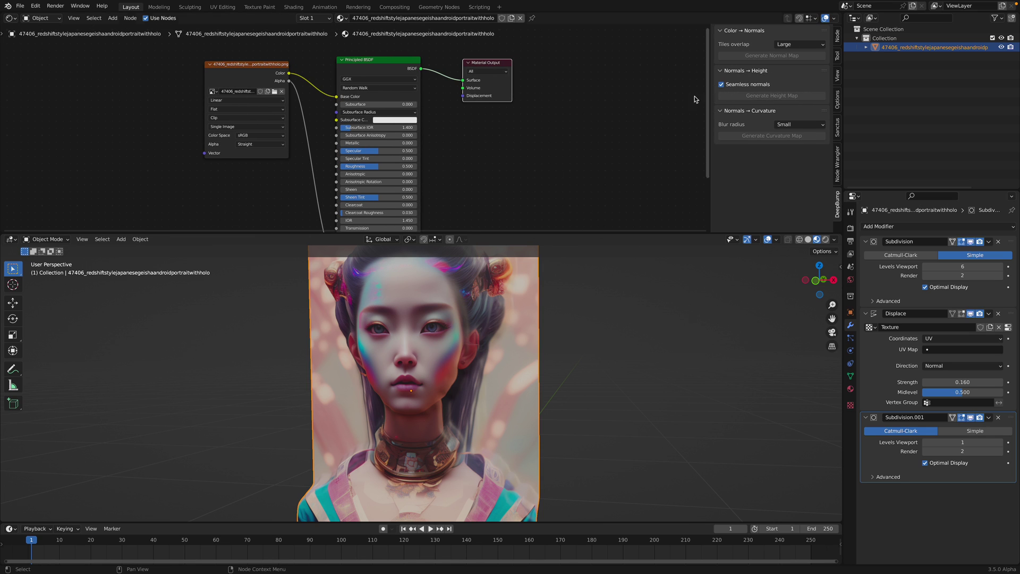
middle_click_drag(465, 323, 438, 434)
middle_click_drag(382, 471, 373, 369)
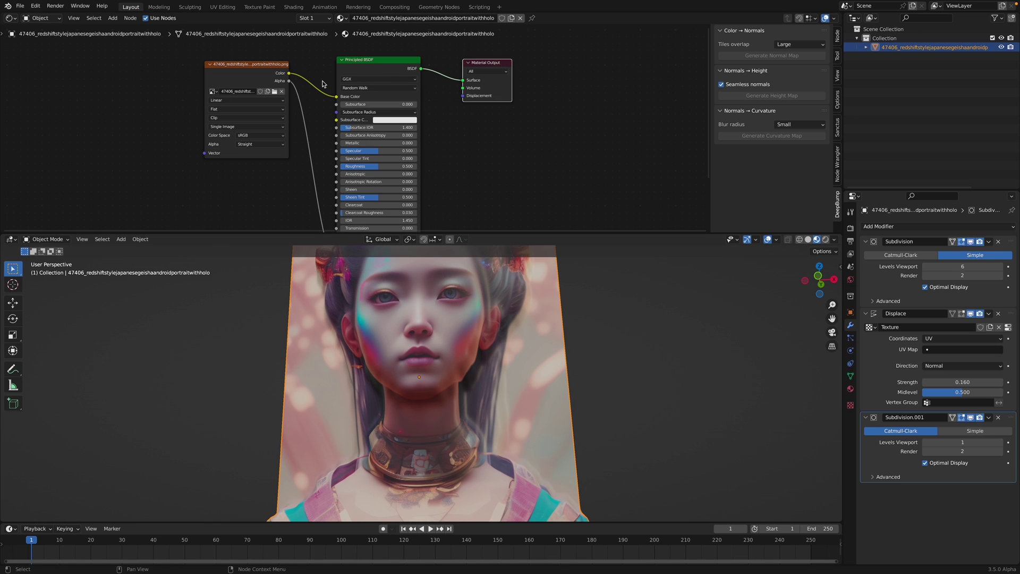
Generate a DeepBump normal map from the portrait image node and arrange the new nodes.
left_click(244, 63)
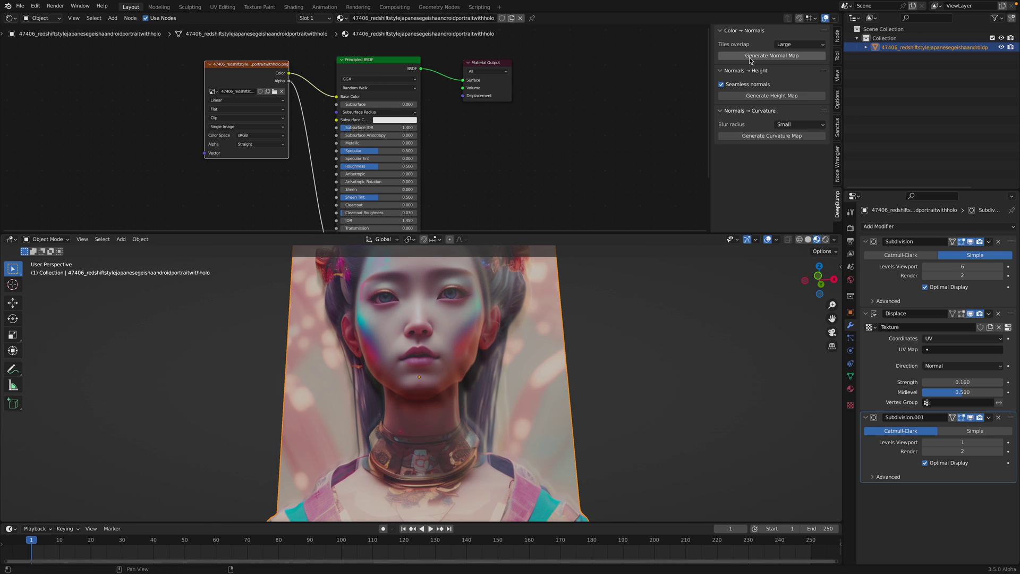
left_click(792, 45)
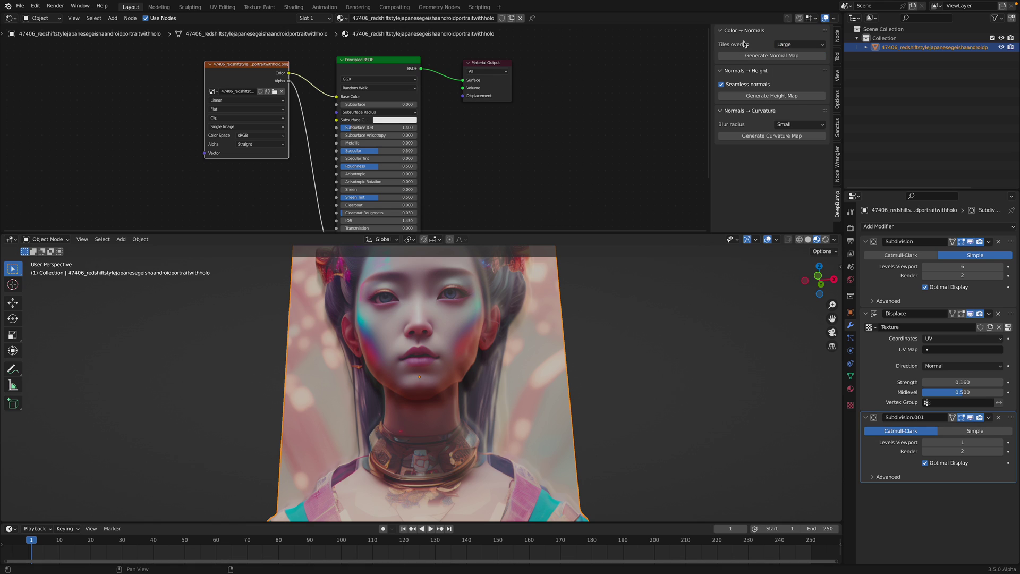
left_click(761, 56)
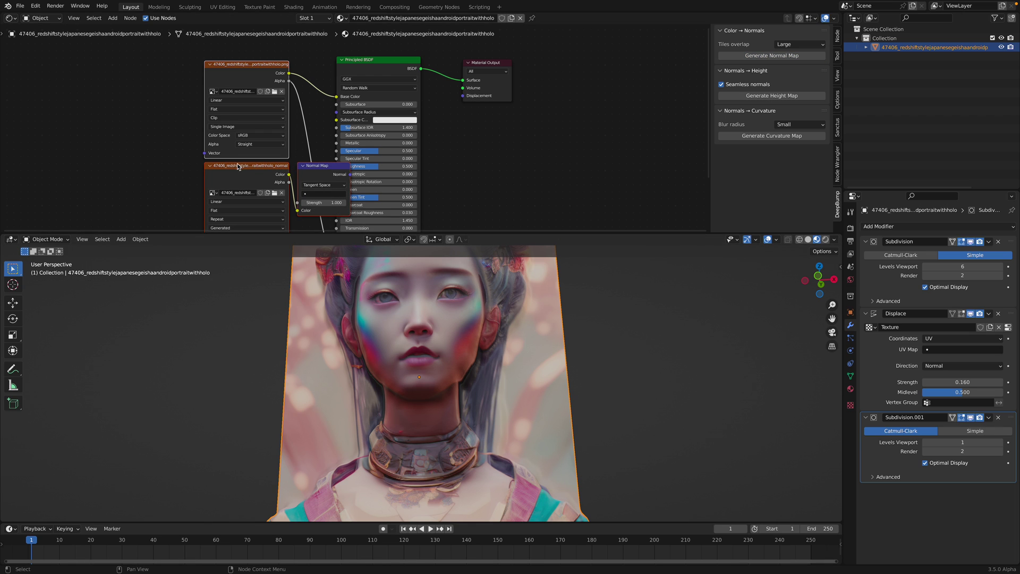
left_click_drag(237, 167, 121, 137)
left_click_drag(202, 141, 201, 157)
middle_click_drag(202, 157, 206, 126)
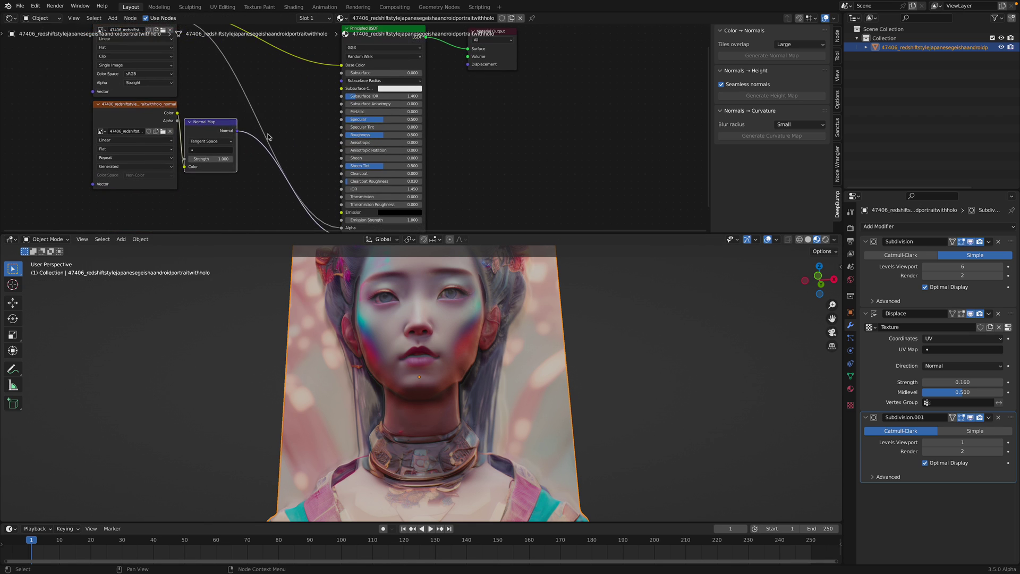
Use Solid viewport shading with Texture colour, then split the 3D view into two areas.
left_click(808, 240)
scroll(607, 346, "down", 3)
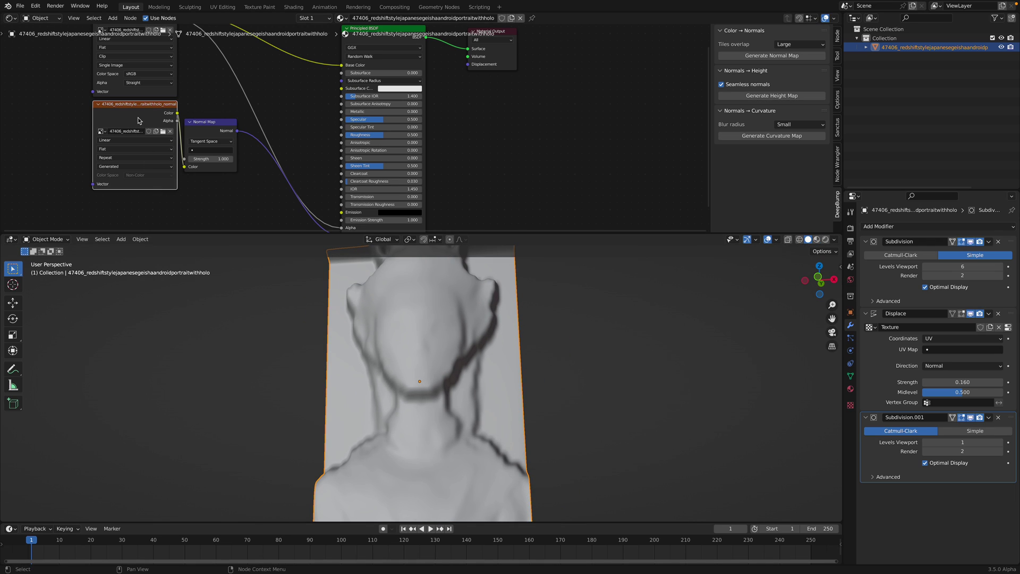
left_click(834, 240)
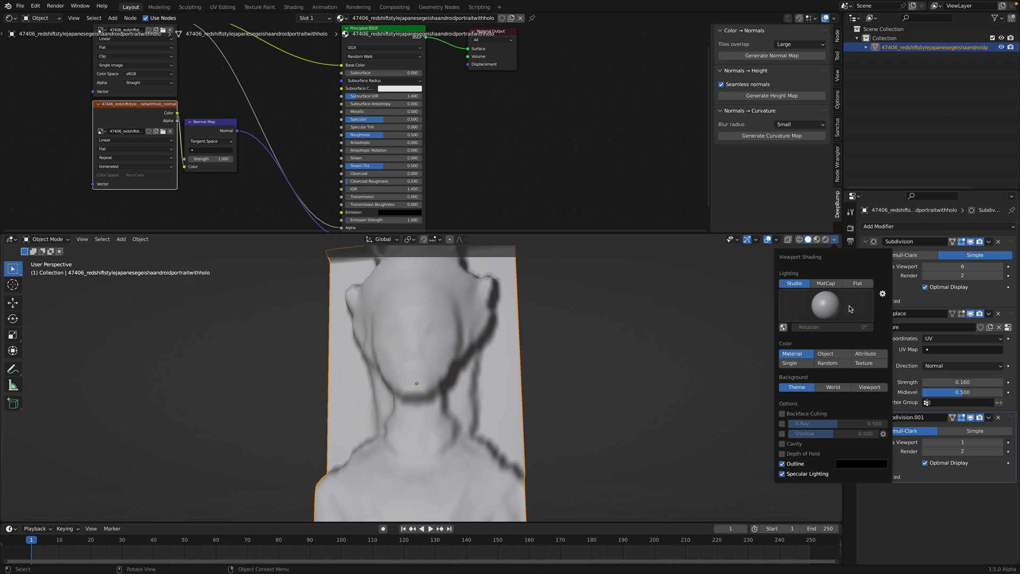
left_click(863, 363)
scroll(580, 323, "up", 1)
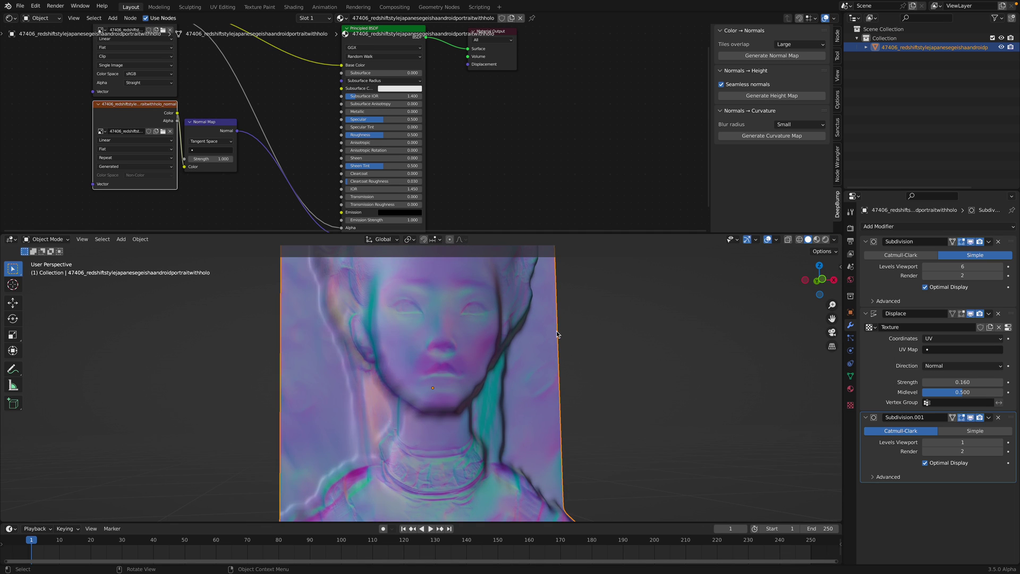
scroll(443, 403, "up", 1)
scroll(443, 402, "down", 2)
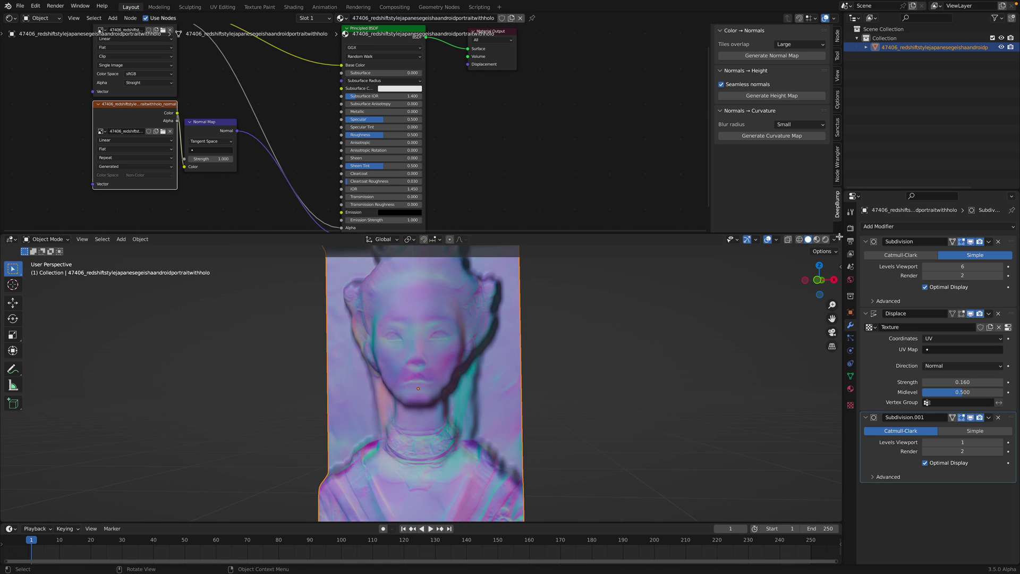
left_click_drag(839, 237, 531, 249)
Turn the new area into an Image Editor displaying the depth image.
left_click(543, 239)
left_click(566, 281)
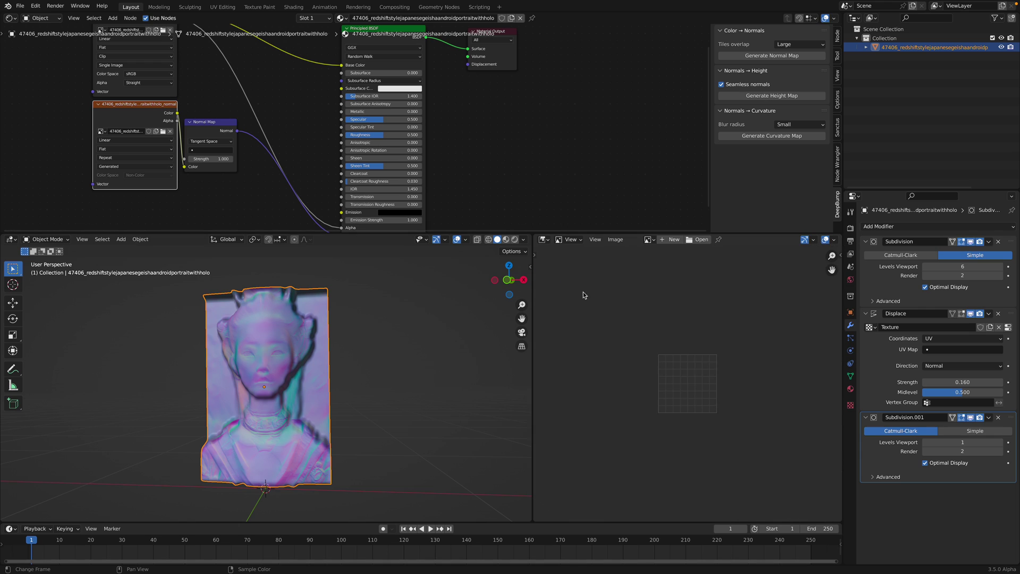
scroll(591, 298, "up", 5)
left_click(648, 240)
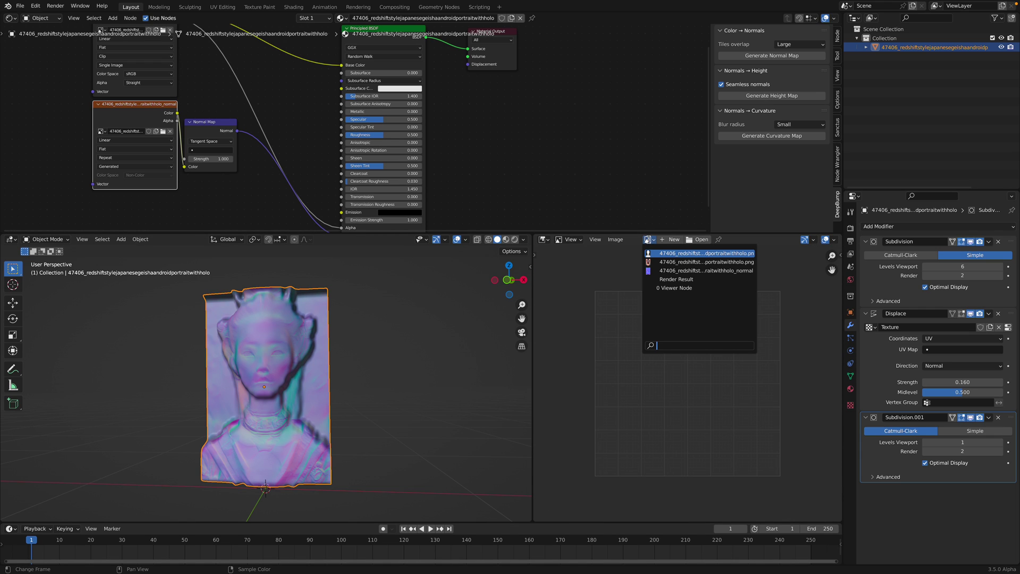
left_click(653, 251)
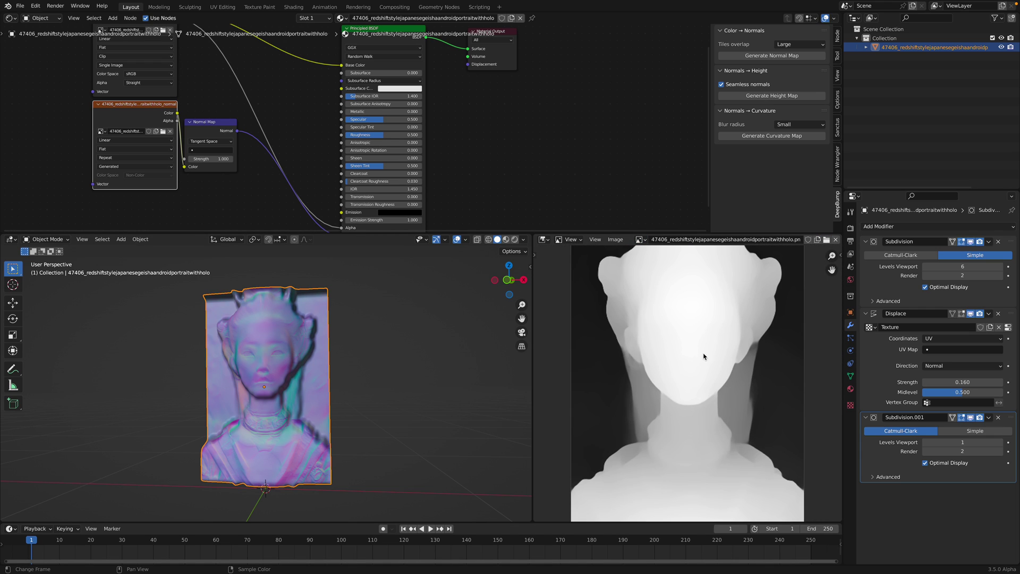
scroll(704, 356, "down", 2)
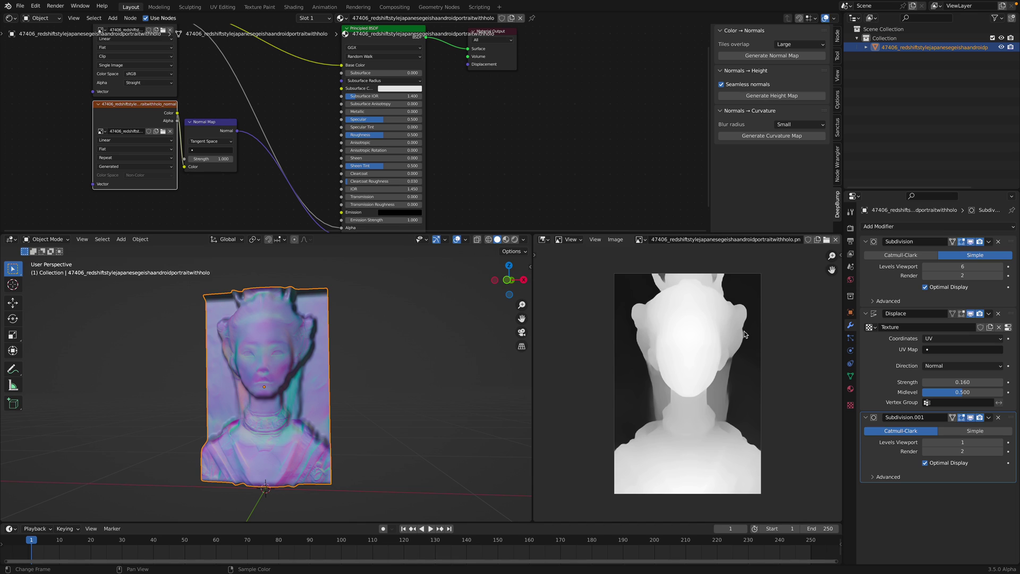
Display the generated normal map in the image view and save the project.
left_click(641, 244)
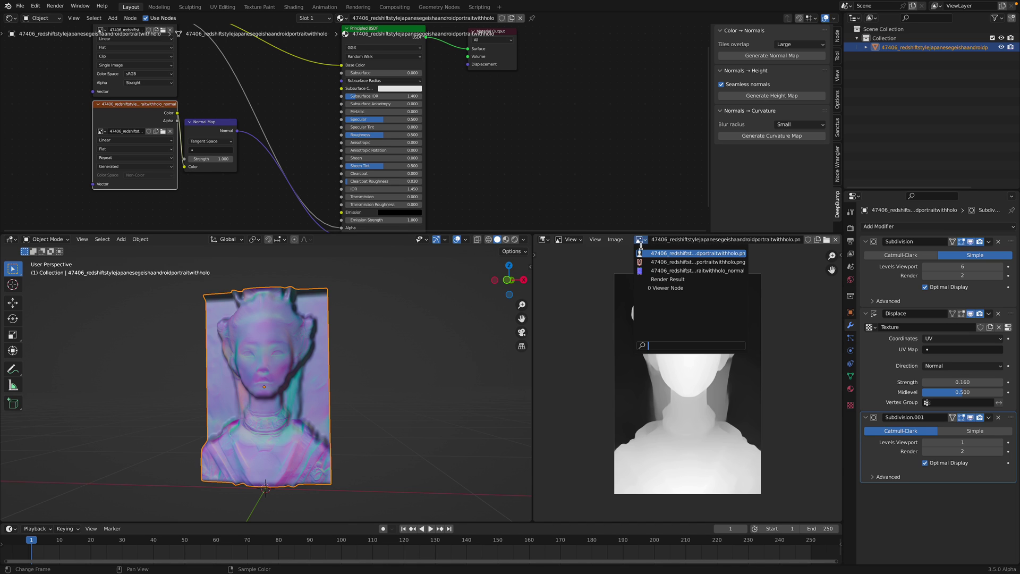
left_click(643, 269)
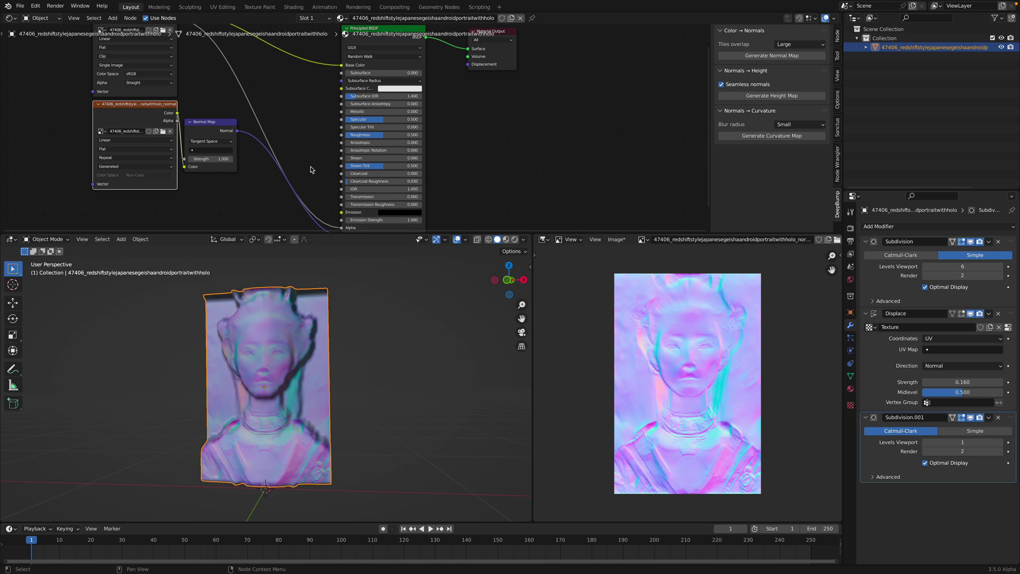
scroll(370, 267, "up", 1)
scroll(371, 266, "up", 2)
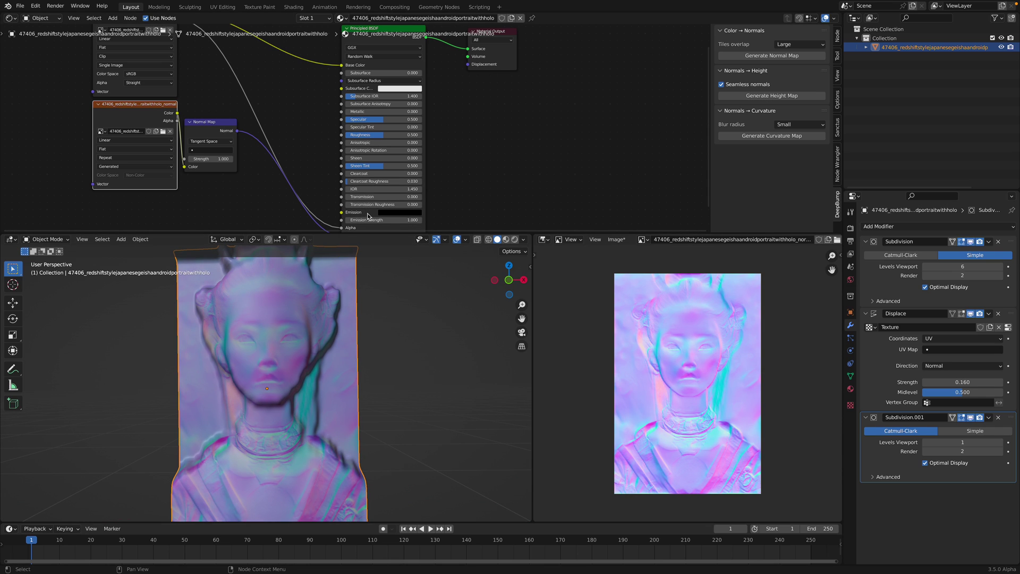
middle_click_drag(229, 104, 285, 108)
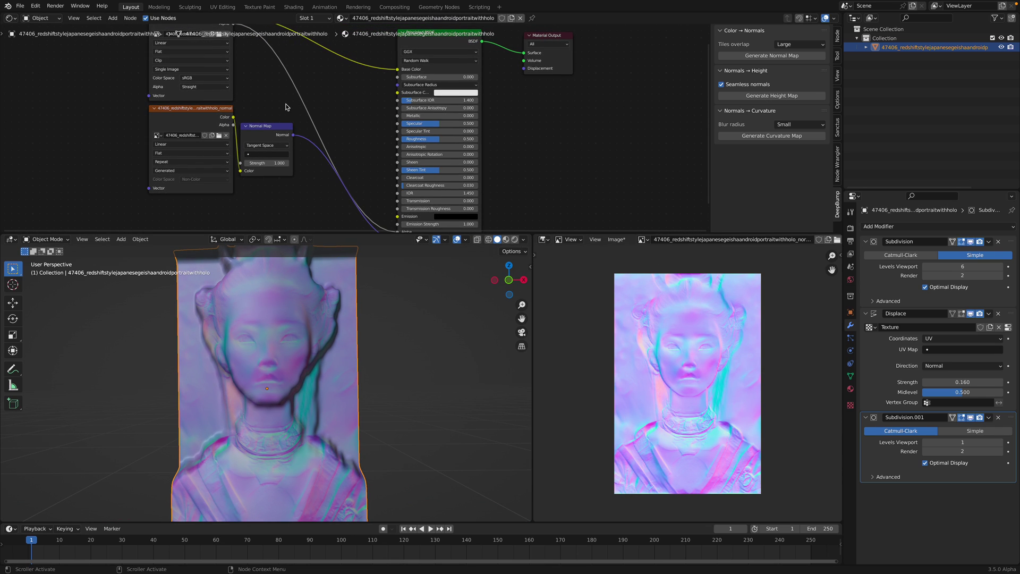
key("ctrl+s")
Save the normal-map image as a new file via Image > Save As.
left_click(209, 117)
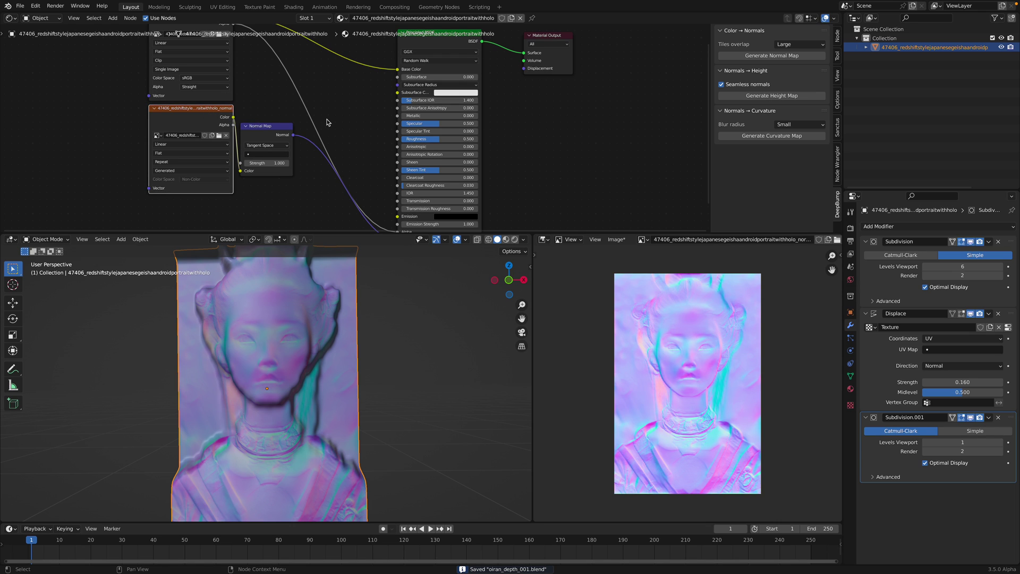
left_click(623, 240)
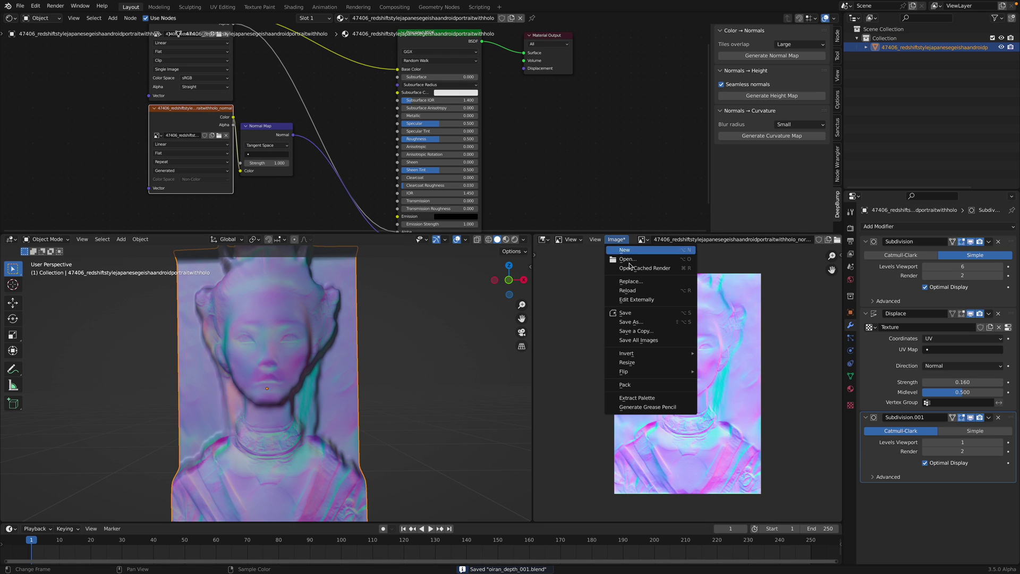
left_click(640, 322)
left_click(785, 519)
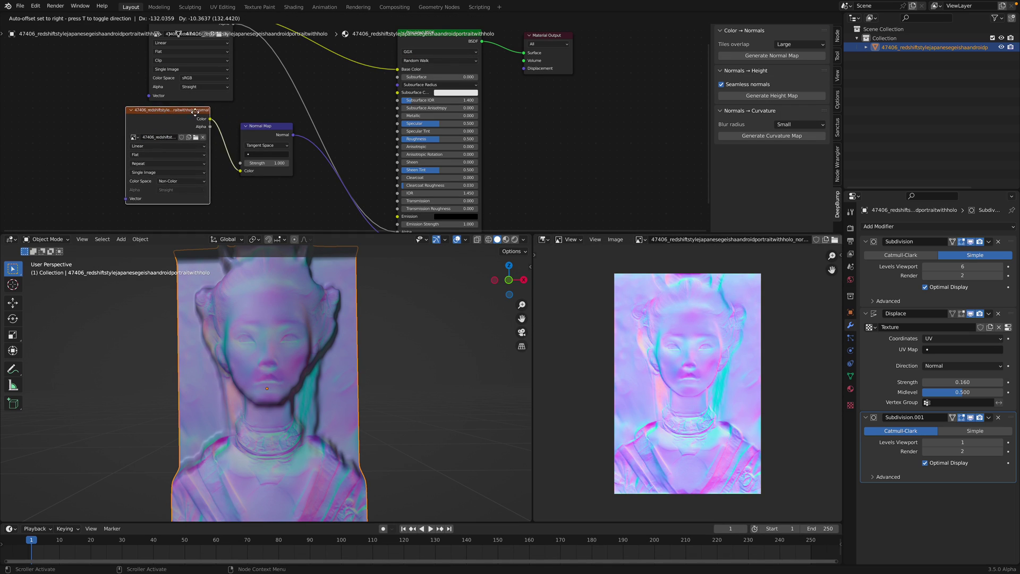
left_click_drag(190, 117, 175, 120)
Generate a height map from the normal map and display it in the image view.
left_click(782, 98)
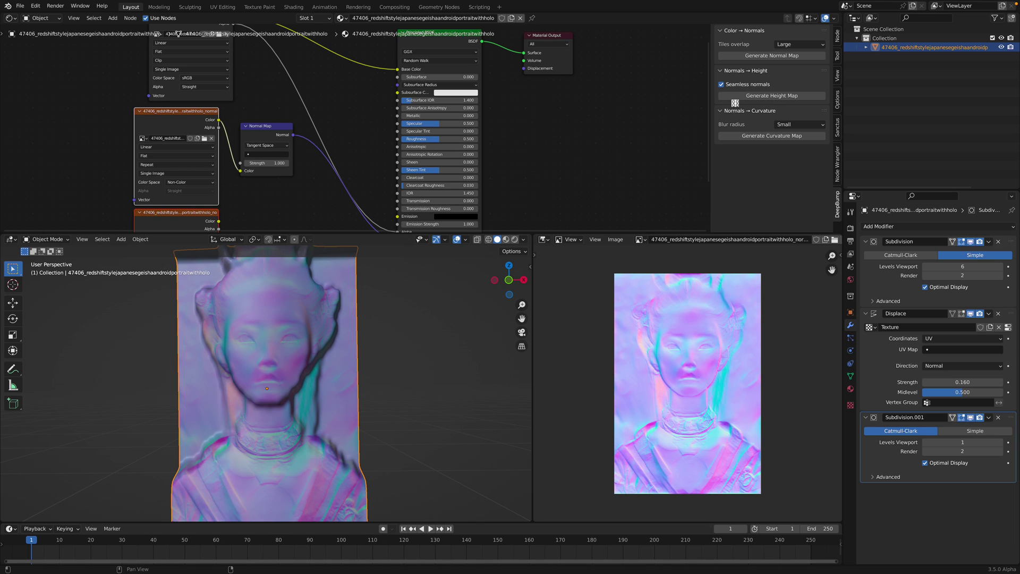
left_click(640, 239)
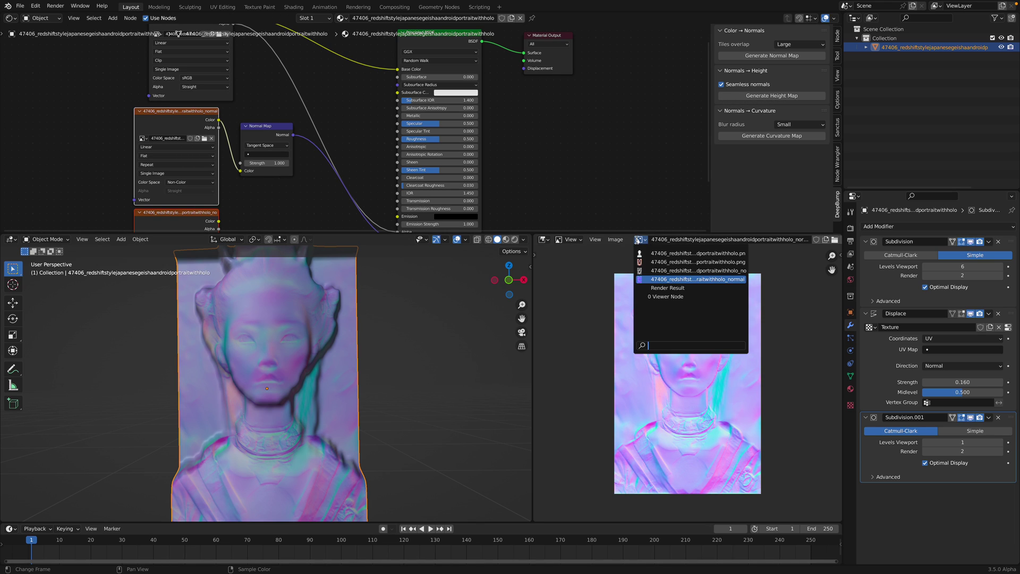
left_click(646, 271)
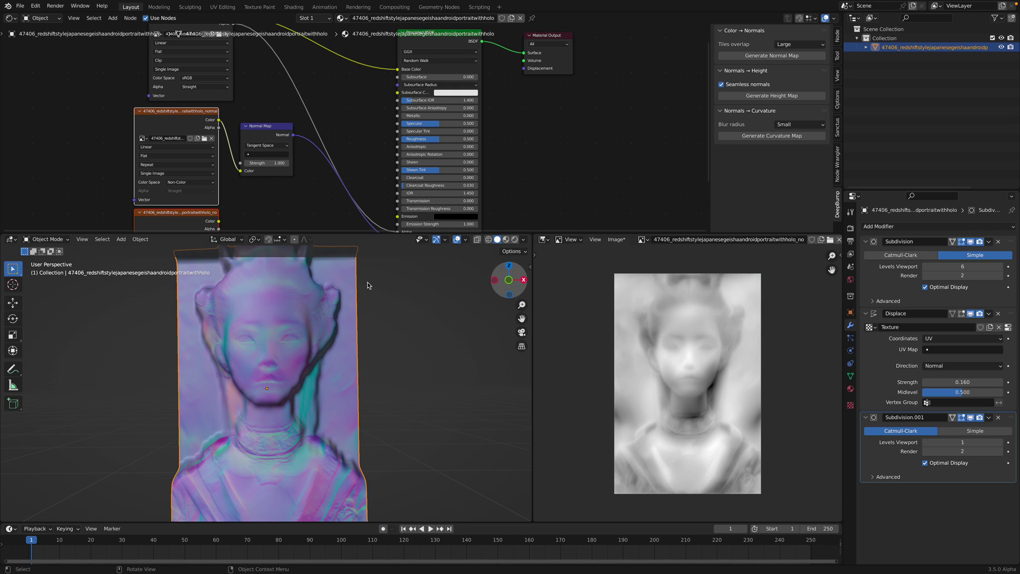
middle_click_drag(186, 220, 193, 187)
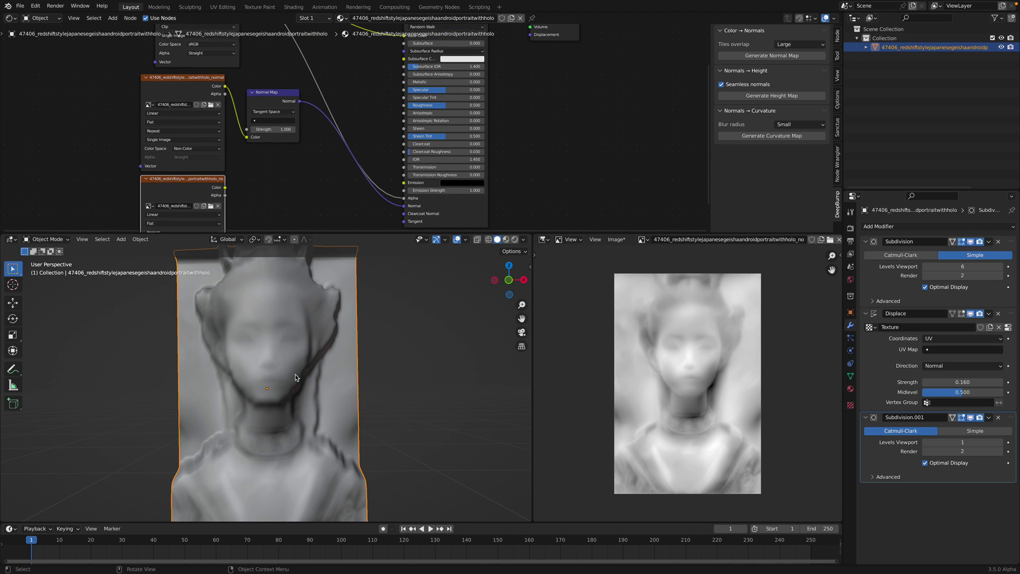
mouse_move(319, 366)
middle_mouse_down()
mouse_move(340, 367)
mouse_move(214, 302)
middle_mouse_up()
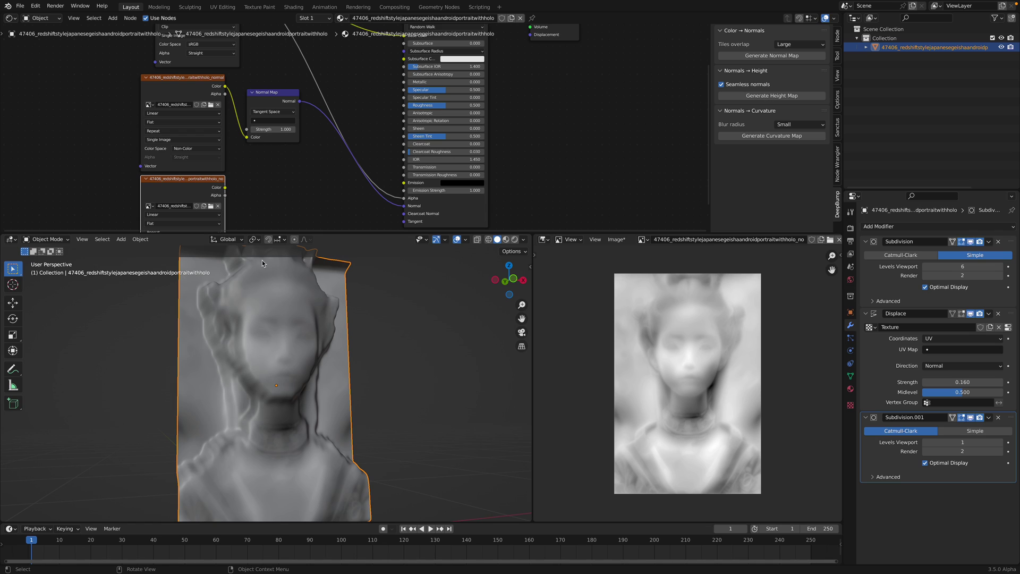
left_click(642, 240)
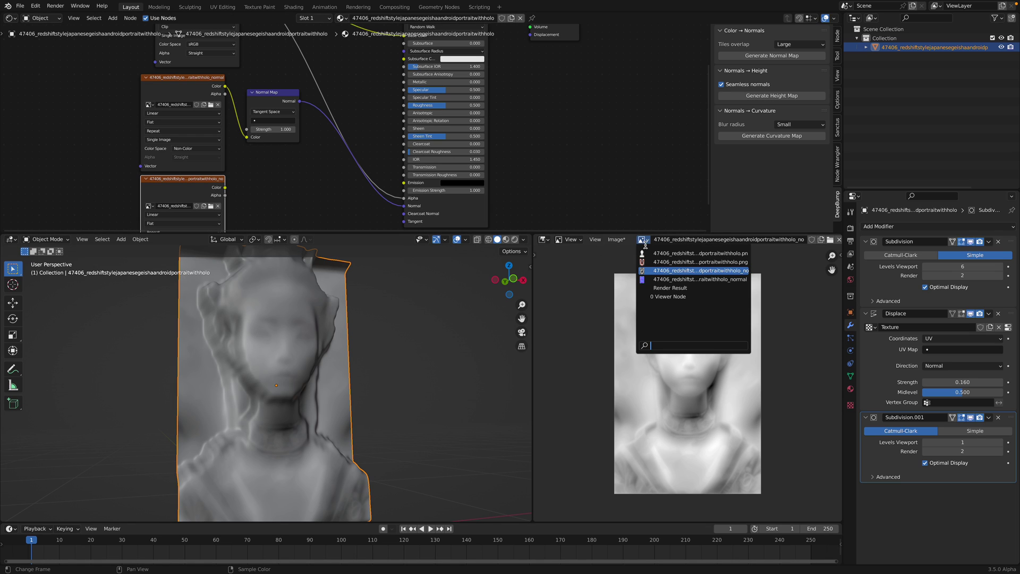
Show the original depth map and drag it into the material as a new image node.
left_click(653, 256)
scroll(657, 251, "up", 3)
left_click_drag(639, 244, 85, 165)
middle_click_drag(105, 169, 217, 159)
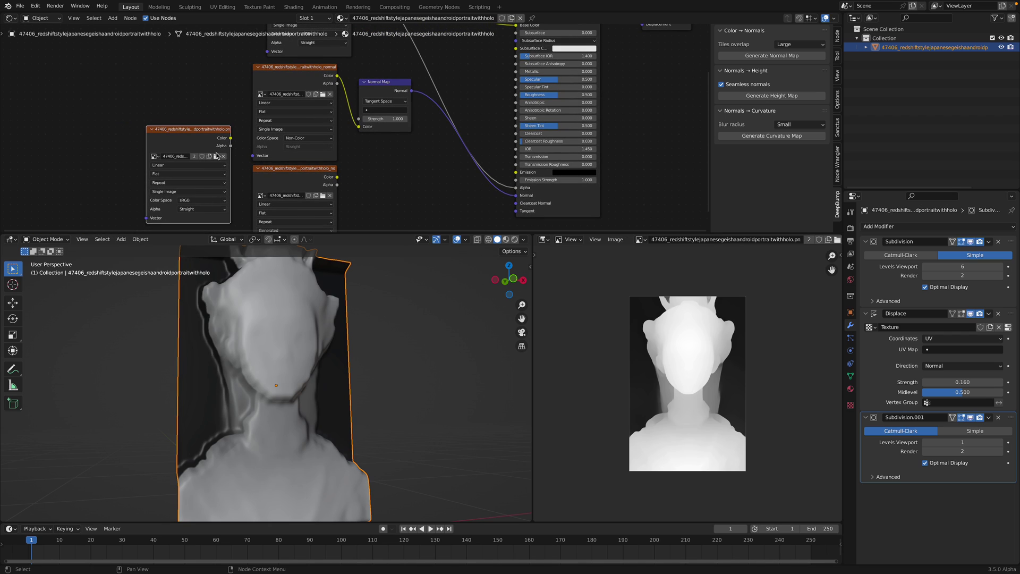
scroll(295, 277, "down", 2)
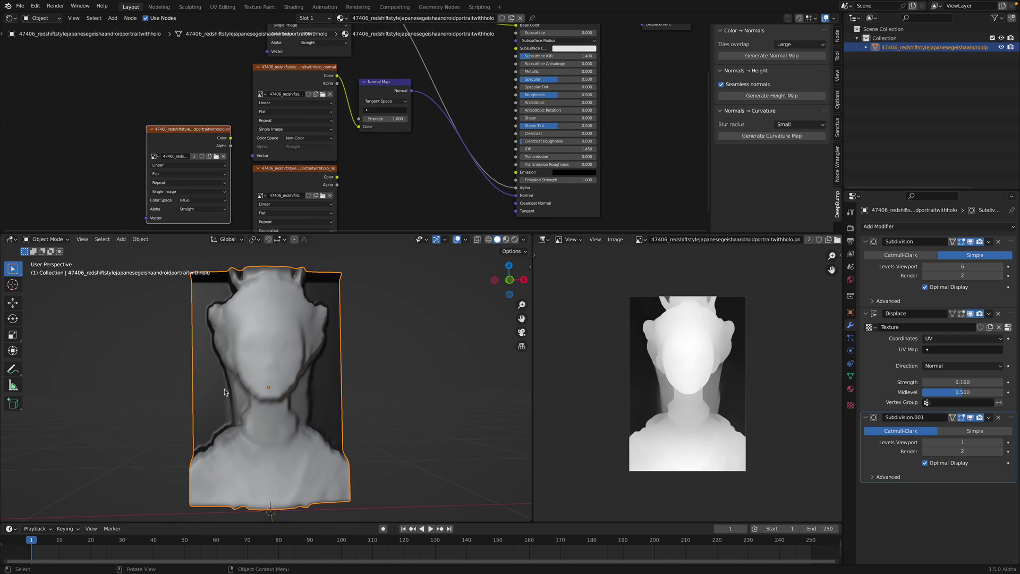
mouse_move(444, 324)
middle_mouse_down()
mouse_move(295, 353)
mouse_move(298, 320)
middle_mouse_up()
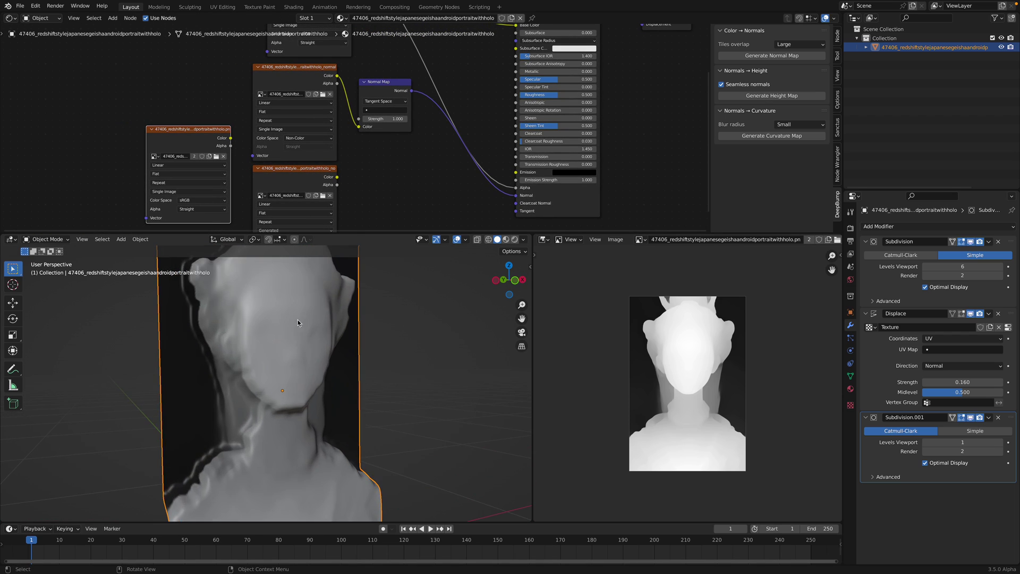
Make the normal-map texture the displayed image and orbit to inspect the relief.
left_click(305, 175)
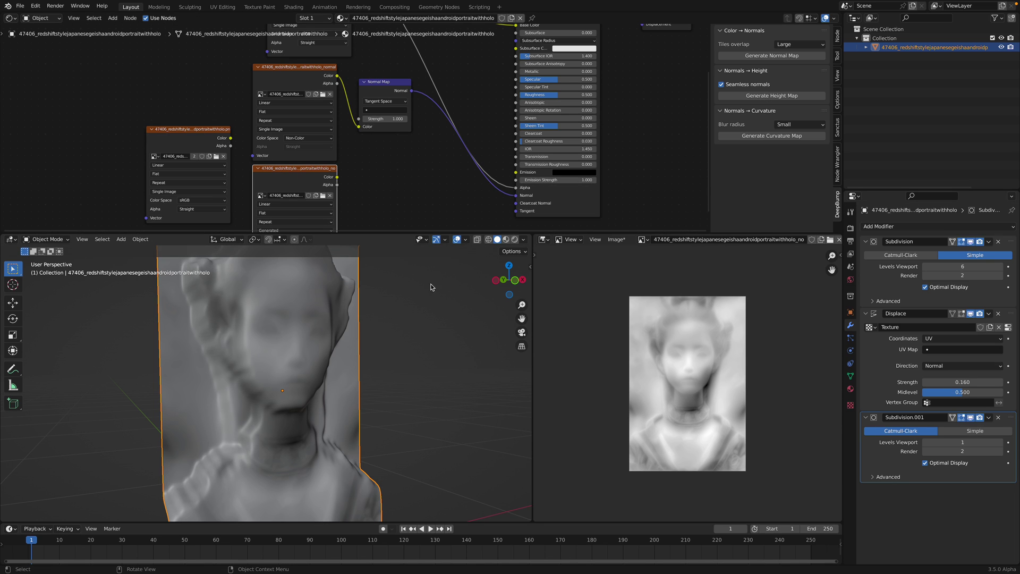
mouse_move(425, 298)
middle_mouse_down()
mouse_move(359, 292)
mouse_move(388, 336)
middle_mouse_up()
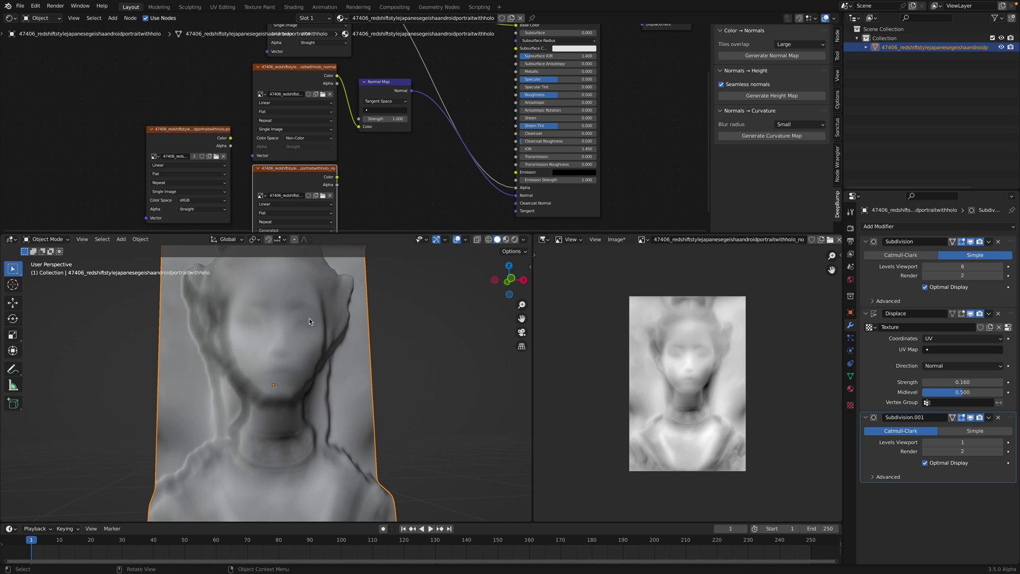
middle_click_drag(309, 322, 292, 329)
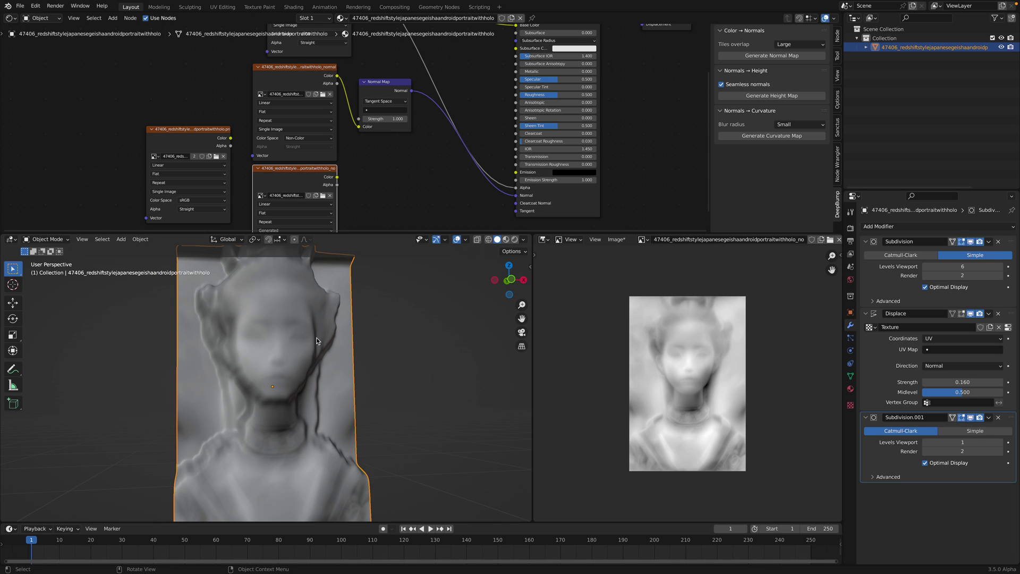
middle_click_drag(314, 336, 326, 325)
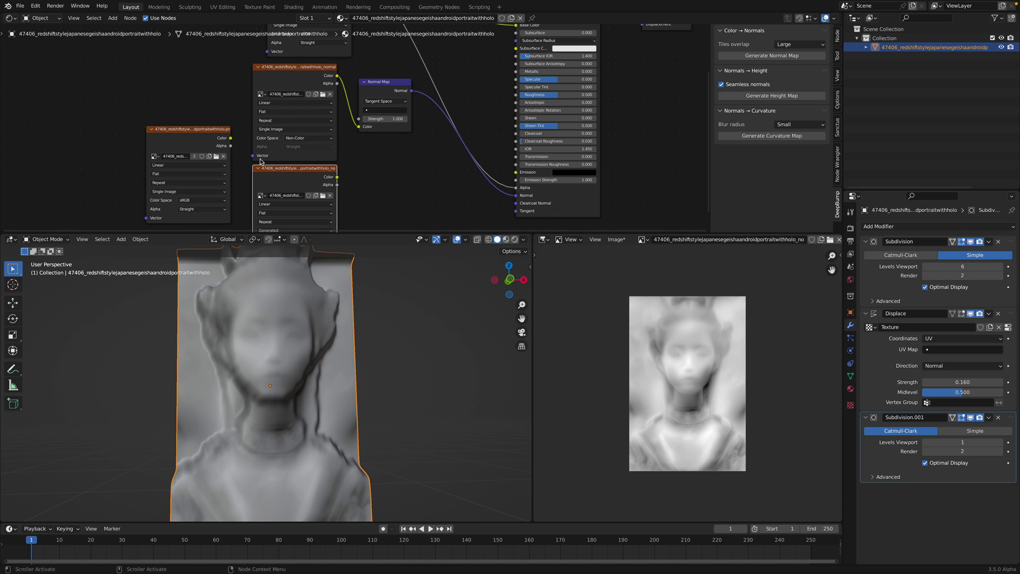
Move the image texture nodes and Material Output to the right of the shader.
left_click_drag(224, 148, 216, 145)
left_click(300, 179)
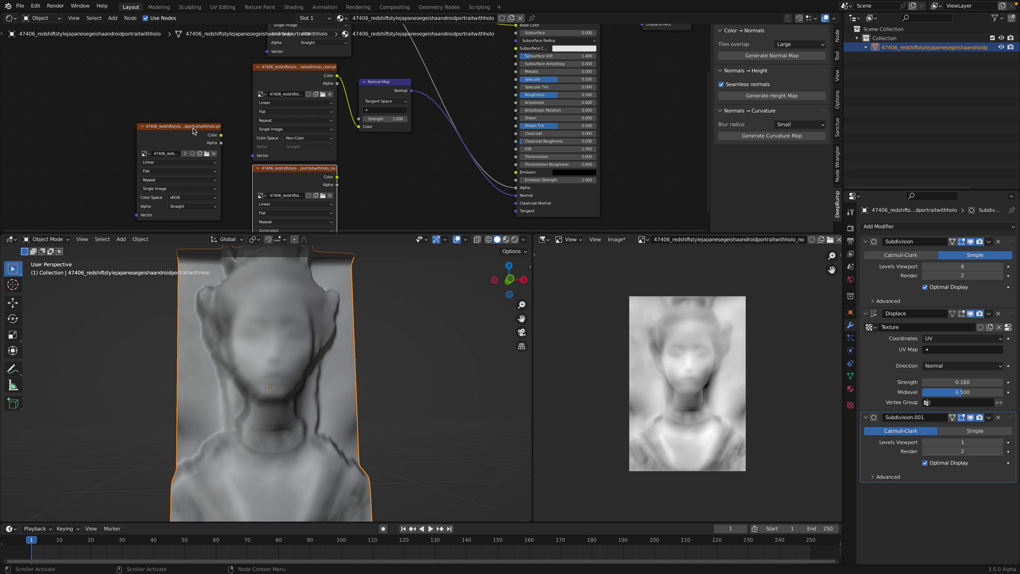
middle_click_drag(372, 186, 349, 166)
scroll(349, 166, "down", 2)
left_click_drag(293, 140, 579, 108)
mouse_move(221, 119)
left_mouse_down()
mouse_move(655, 180)
mouse_move(589, 193)
left_mouse_up()
middle_click_drag(609, 80, 473, 114)
left_click_drag(425, 47, 603, 83)
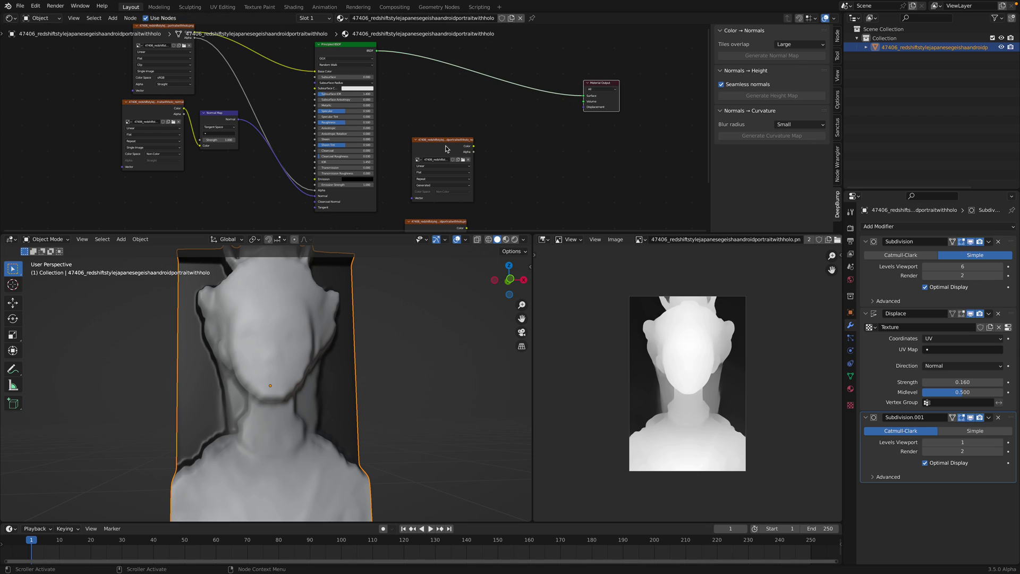
left_click_drag(445, 128, 446, 65)
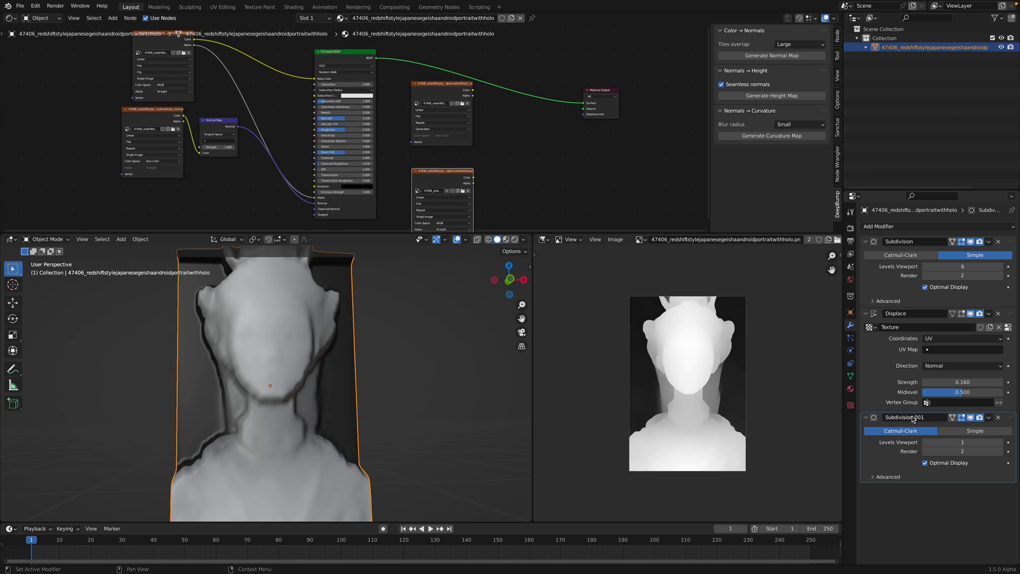
left_click(639, 239)
Switch the Displace texture's image to the normal map.
left_click(1007, 328)
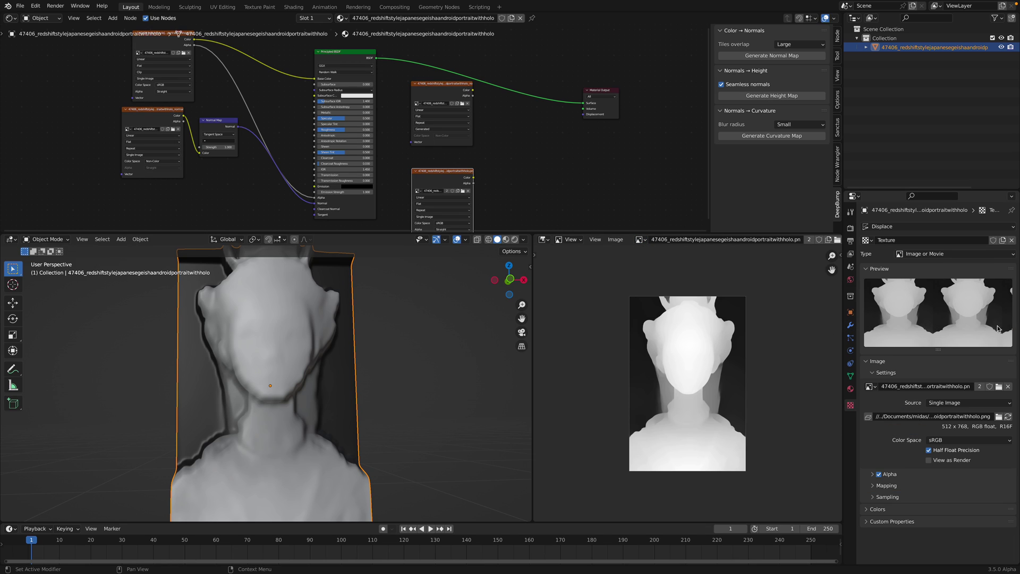
left_click(870, 387)
left_click(880, 418)
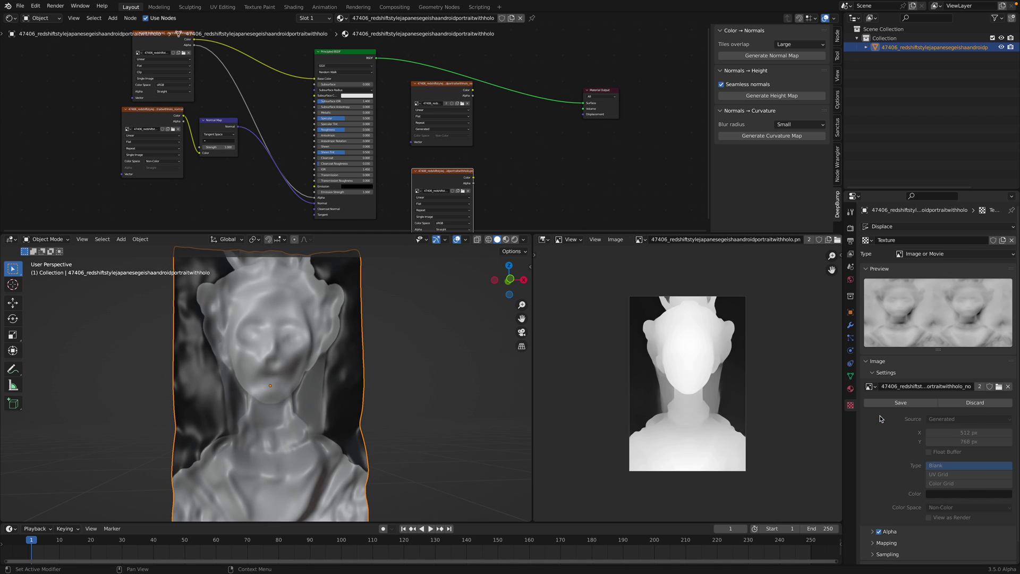
mouse_move(435, 340)
middle_mouse_down()
mouse_move(470, 350)
mouse_move(456, 352)
middle_mouse_up()
Adjust the displacement strength and orbit around the relief back to a frontal view.
left_click(850, 325)
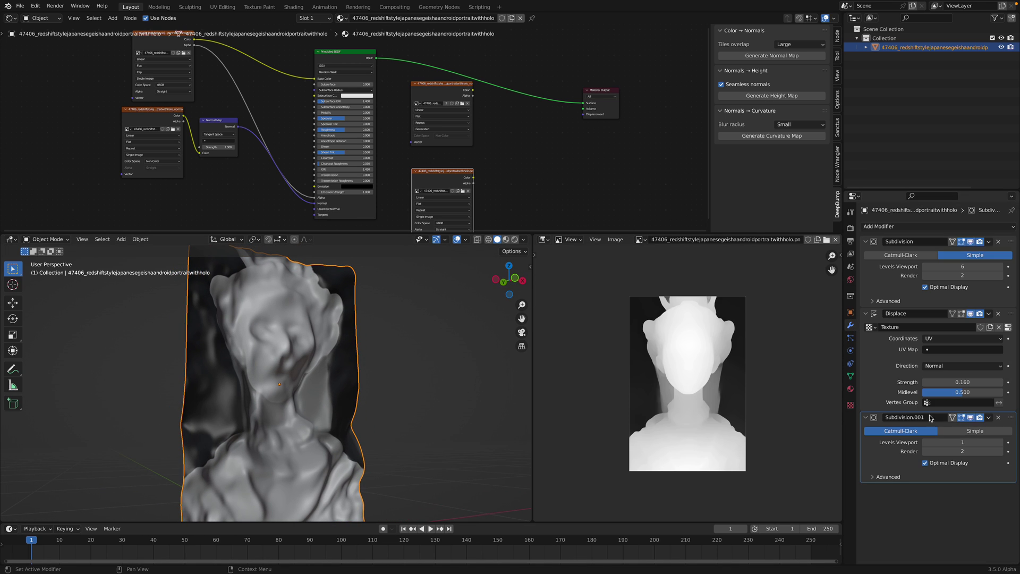
mouse_move(950, 383)
left_mouse_down()
mouse_move(935, 382)
mouse_move(956, 382)
left_mouse_up()
middle_click_drag(487, 410, 247, 456)
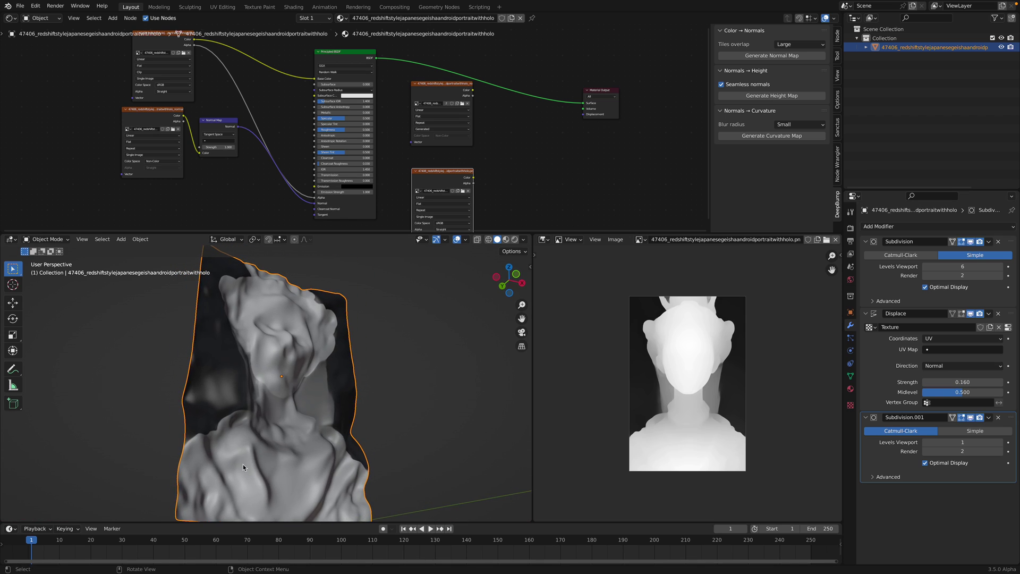
middle_click_drag(296, 486, 314, 464)
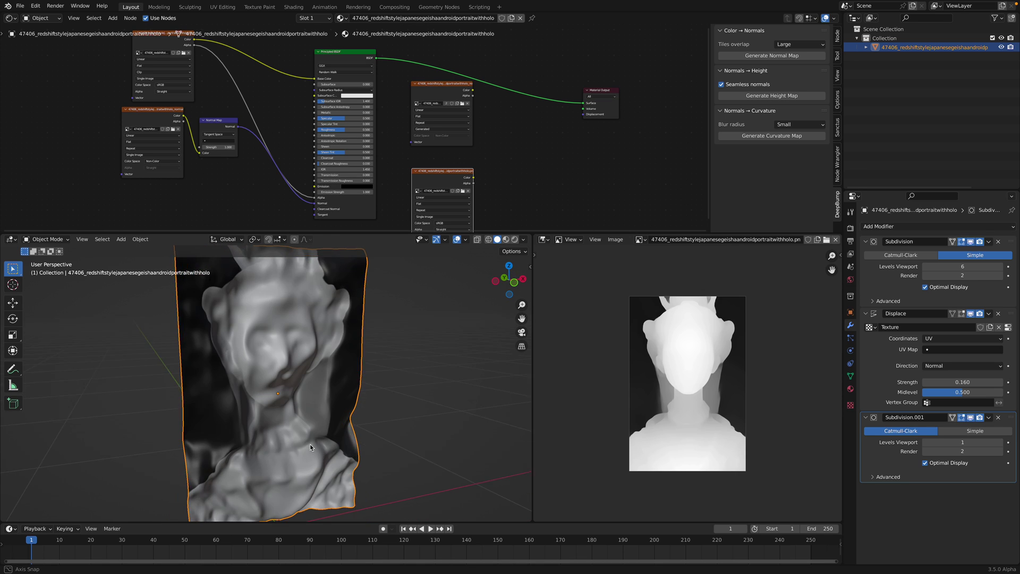
scroll(275, 295, "up", 4)
scroll(275, 294, "down", 5)
middle_click_drag(241, 452, 284, 436)
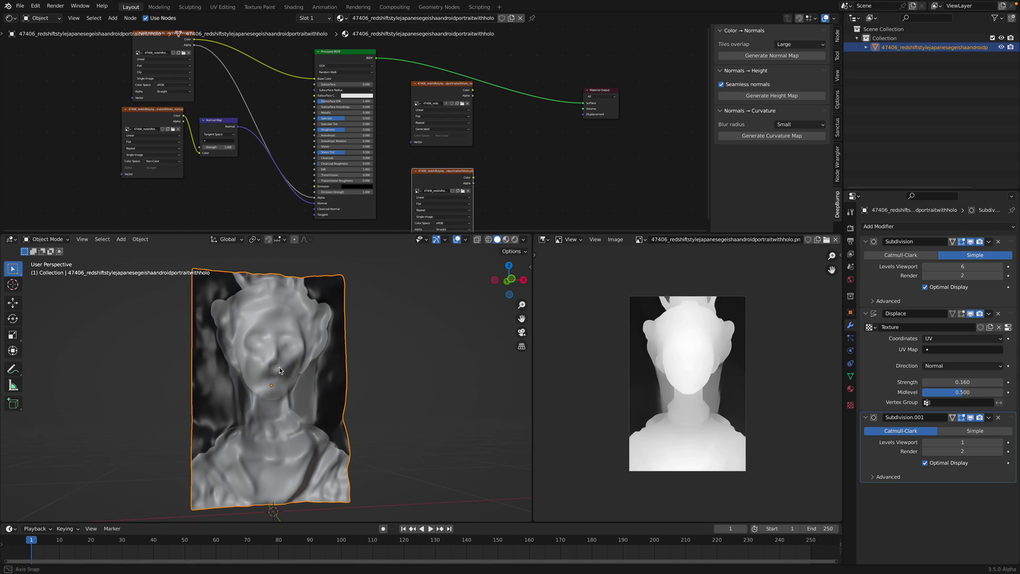
middle_click_drag(284, 436, 277, 365)
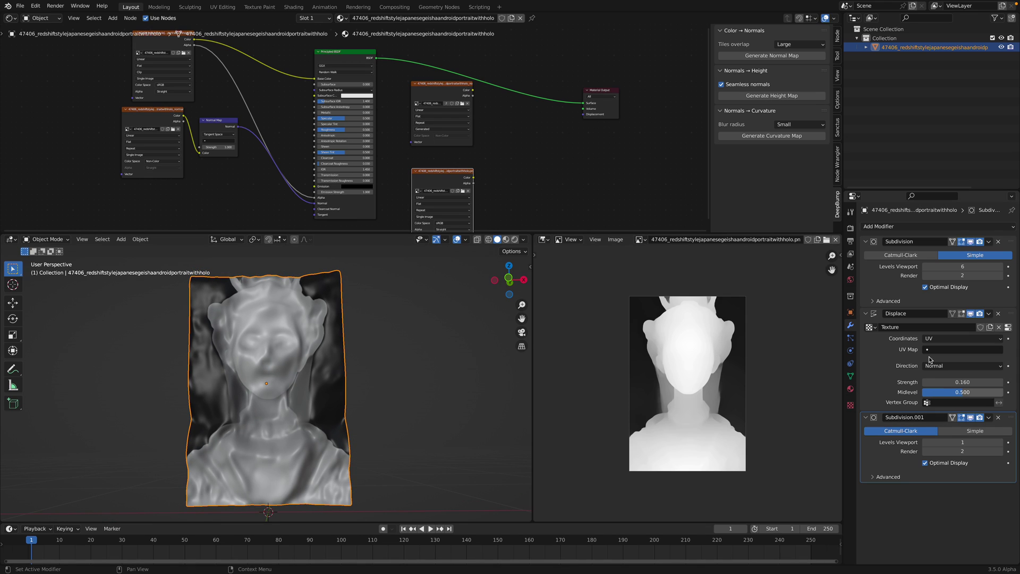
Delete the Displace modifier, enlarge the node editor, and move Material Output aside.
left_click(999, 314)
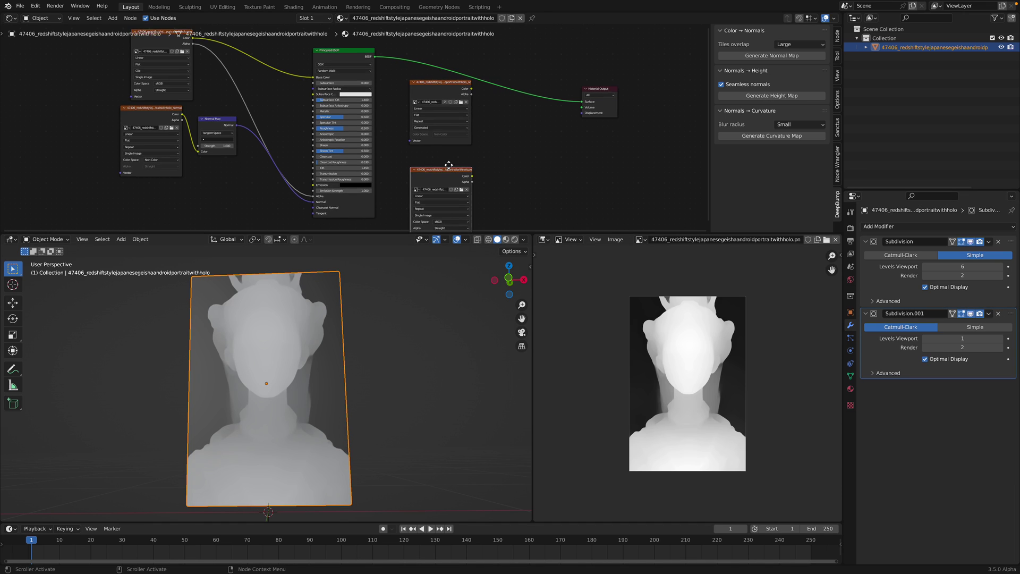
scroll(531, 223, "up", 1)
left_click_drag(478, 233, 478, 328)
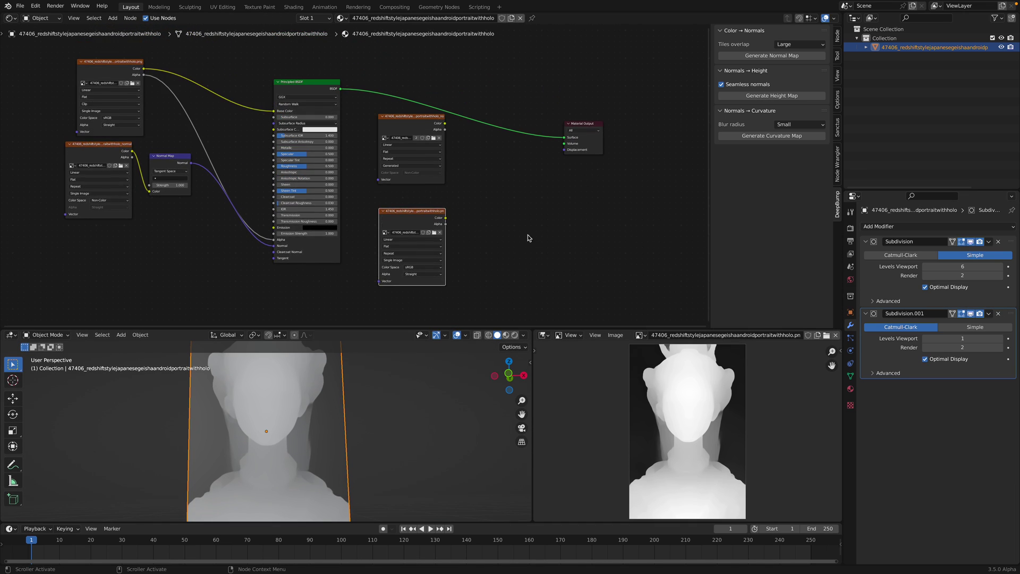
scroll(540, 181, "up", 2)
left_click_drag(539, 180, 564, 150)
Add a Color-mode Mix node fed by both image textures into inputs A and B.
key("shift+a")
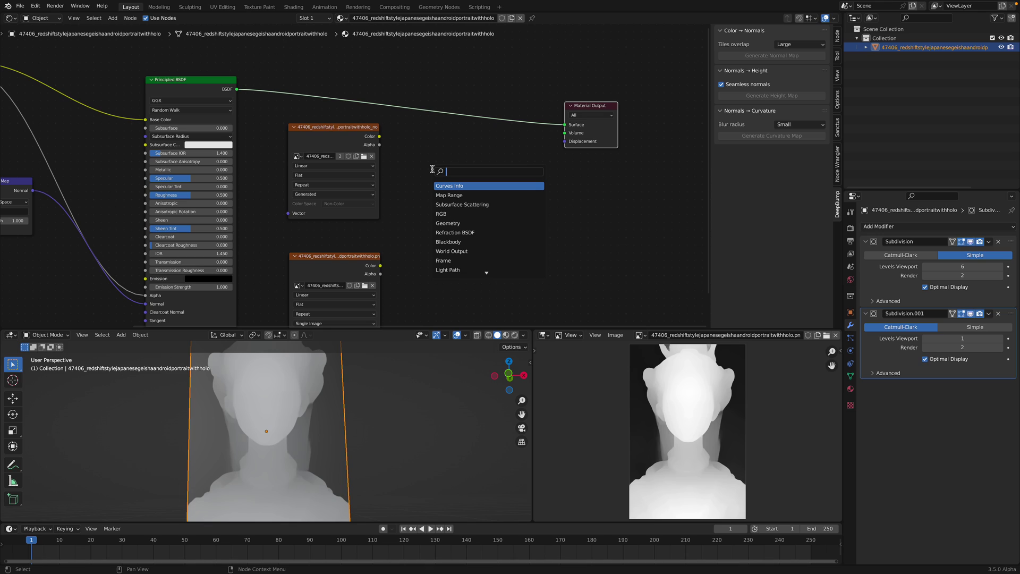
type("mix")
key("Return")
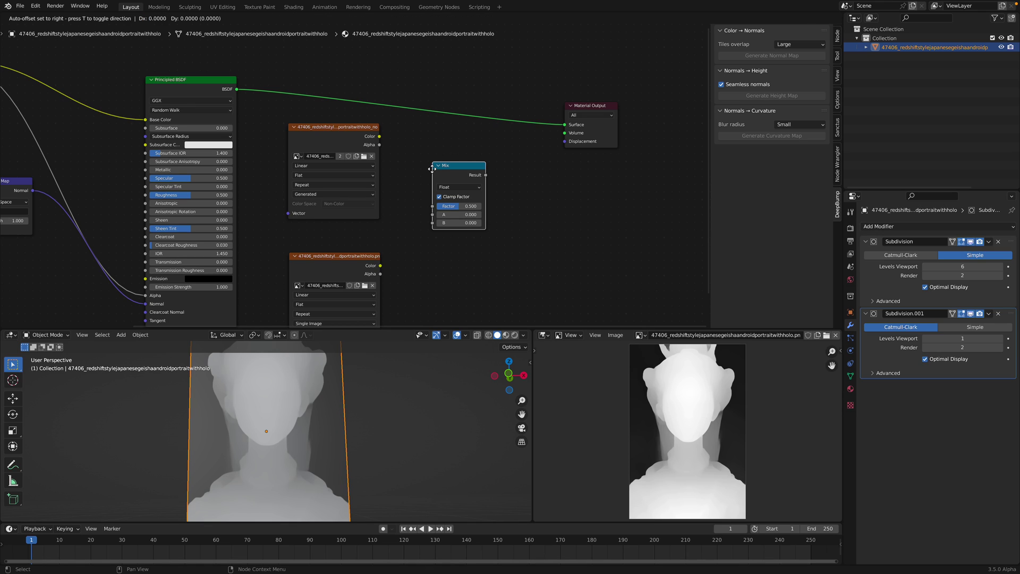
left_click(433, 169)
left_click(459, 187)
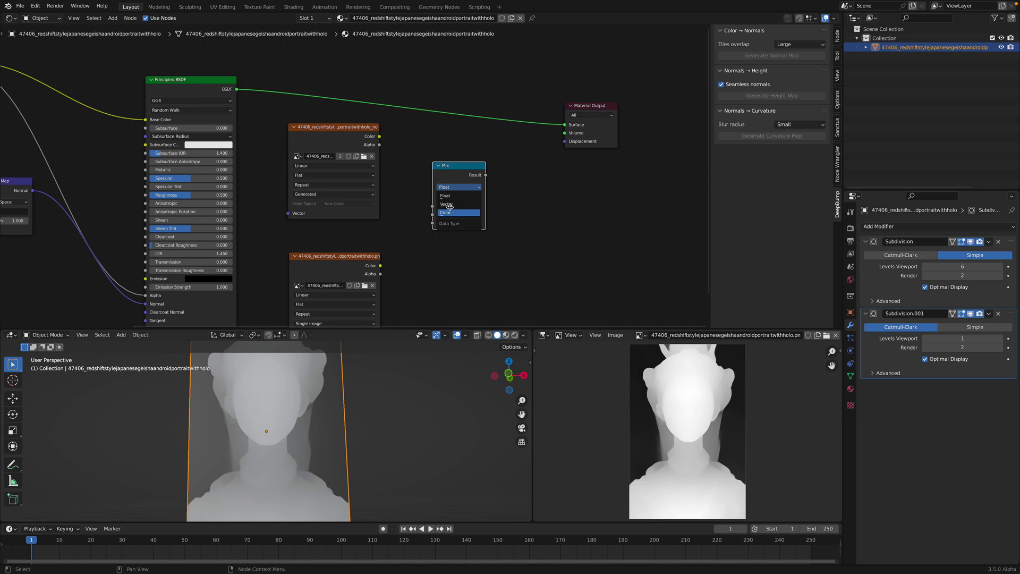
left_click(457, 214)
left_click_drag(379, 136, 432, 233)
left_click_drag(380, 265, 433, 241)
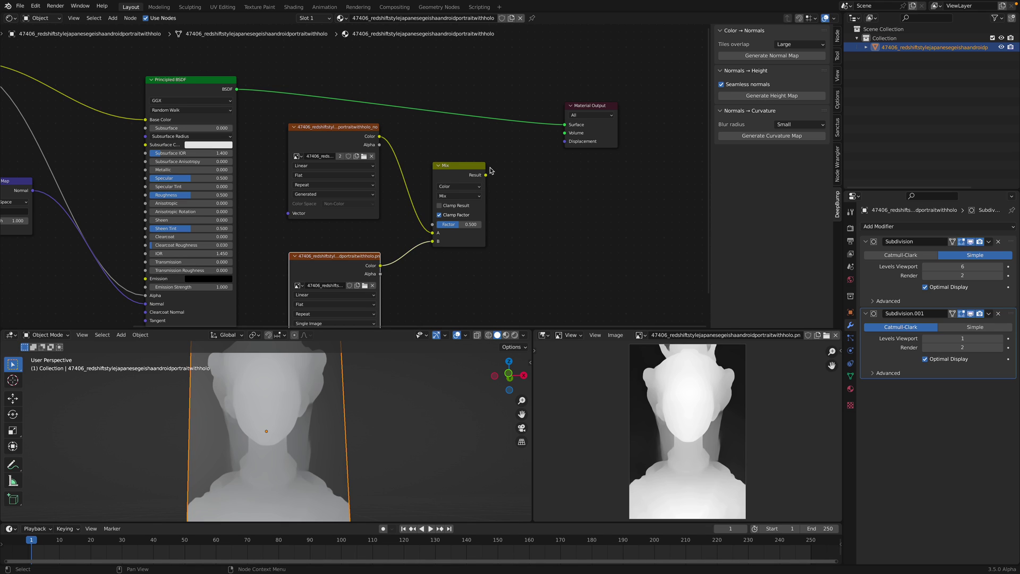
Link the Mix result toward the output and add an Emission node.
mouse_move(486, 174)
left_mouse_down()
mouse_move(561, 130)
mouse_move(534, 178)
left_mouse_up()
mouse_move(590, 105)
left_mouse_down()
mouse_move(611, 97)
mouse_move(533, 121)
left_mouse_up()
type("emission")
key("Return")
left_click(534, 154)
Route the Mix result into the Emission colour and the Emission shader into the material Surface.
mouse_move(485, 175)
left_mouse_down()
mouse_move(512, 170)
mouse_move(255, 117)
mouse_move(601, 123)
mouse_move(625, 101)
left_mouse_up()
left_click(515, 335)
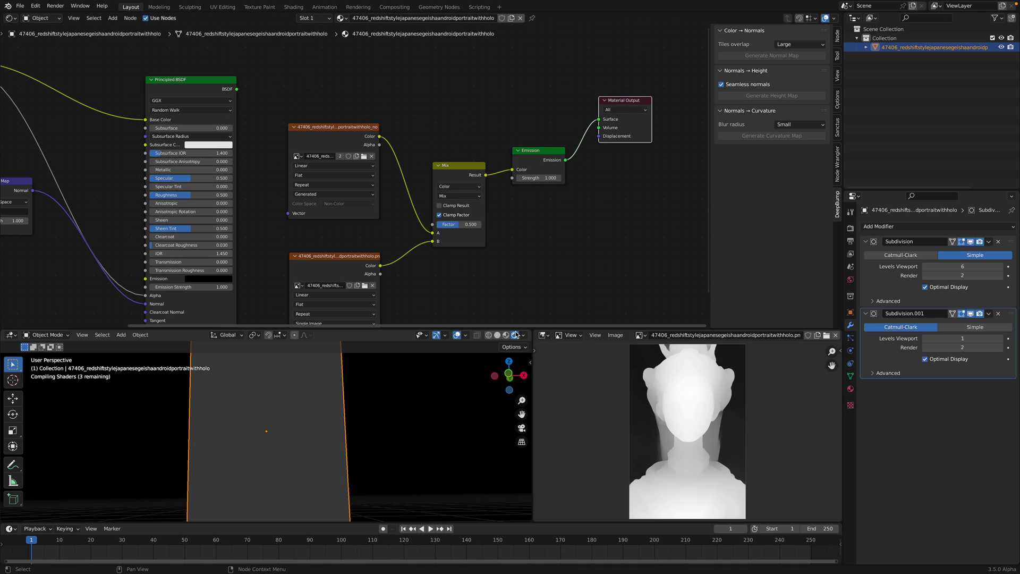
left_click_drag(516, 328, 494, 224)
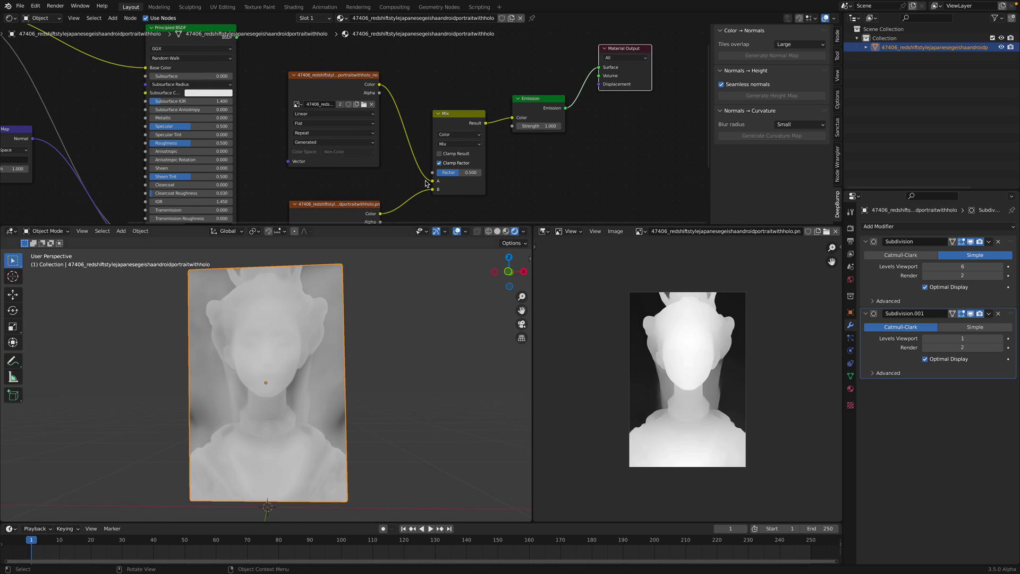
scroll(463, 117, "up", 1)
Set the Mix node's blend mode to Multiply with Factor 1.0.
left_click_drag(478, 130, 476, 129)
scroll(452, 123, "up", 1)
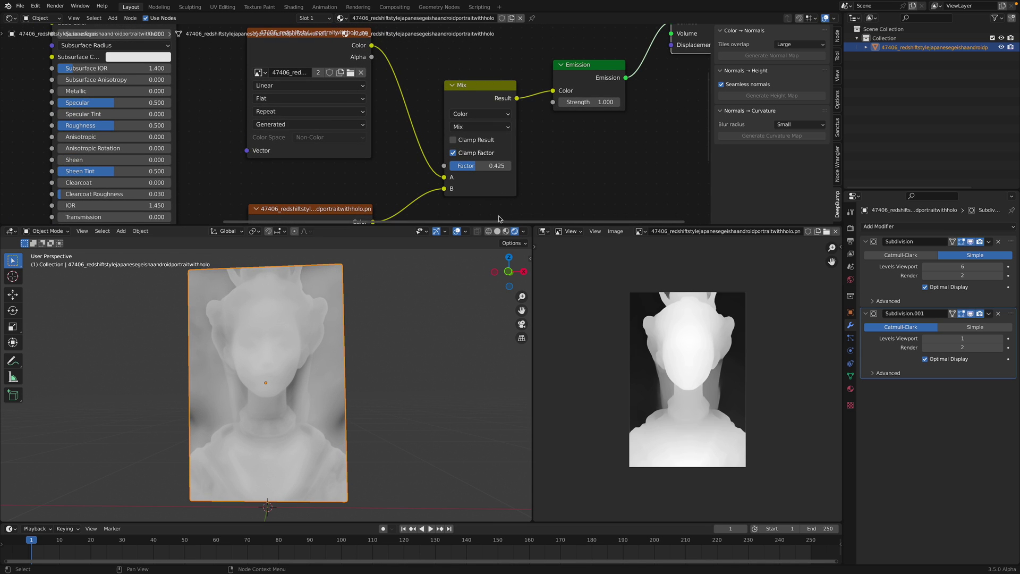
left_click_drag(499, 223, 495, 279)
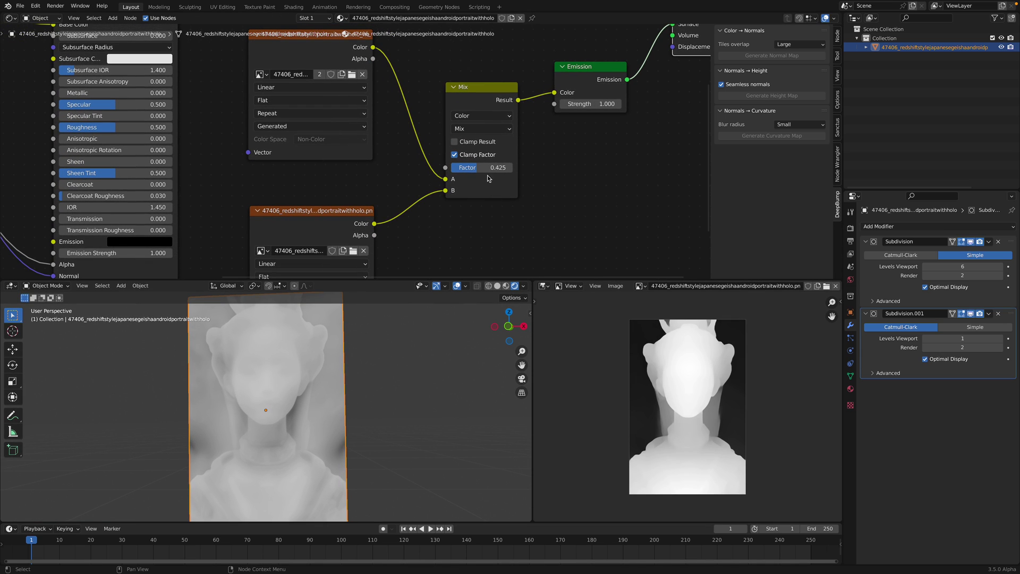
left_click_drag(486, 175, 497, 166)
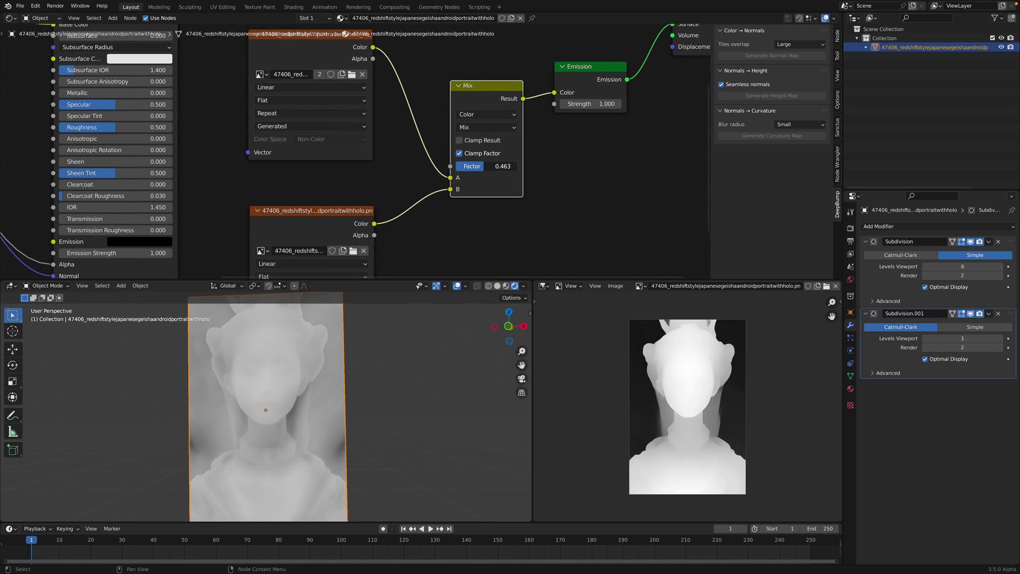
left_click(474, 129)
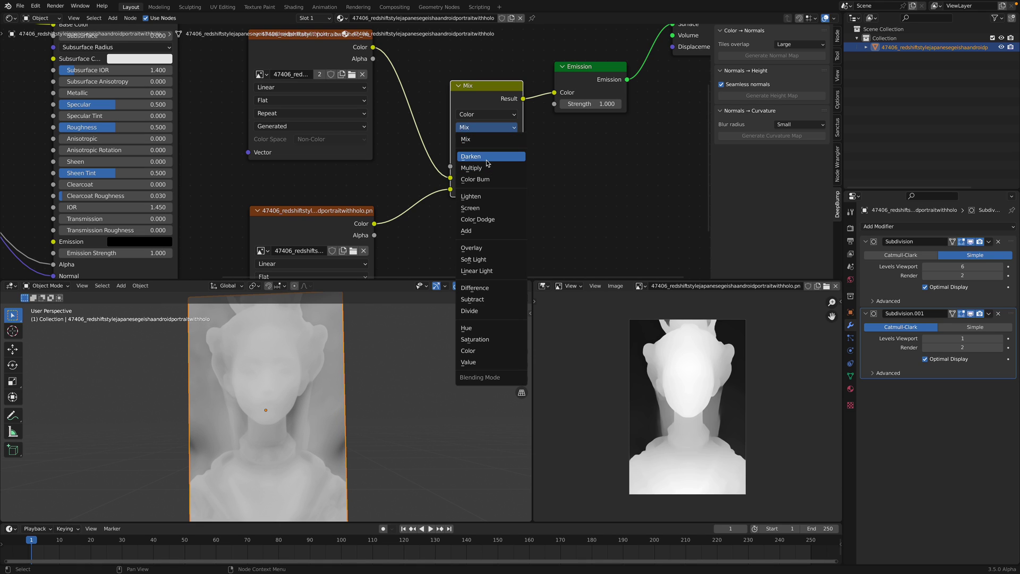
left_click(488, 158)
left_click(488, 130)
left_click(487, 168)
left_click_drag(487, 166, 531, 166)
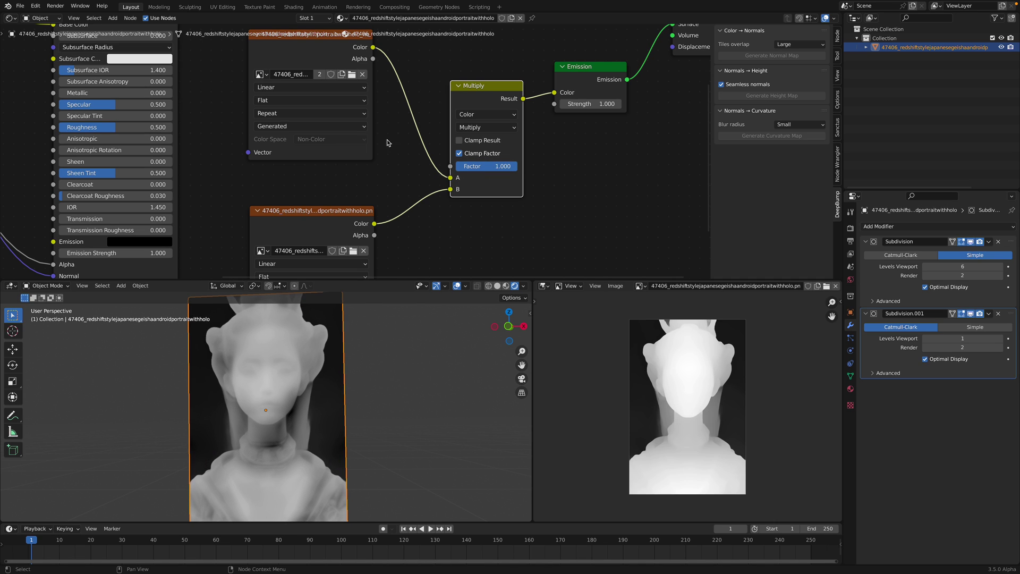
left_click_drag(484, 101, 410, 140)
scroll(462, 107, "down", 1)
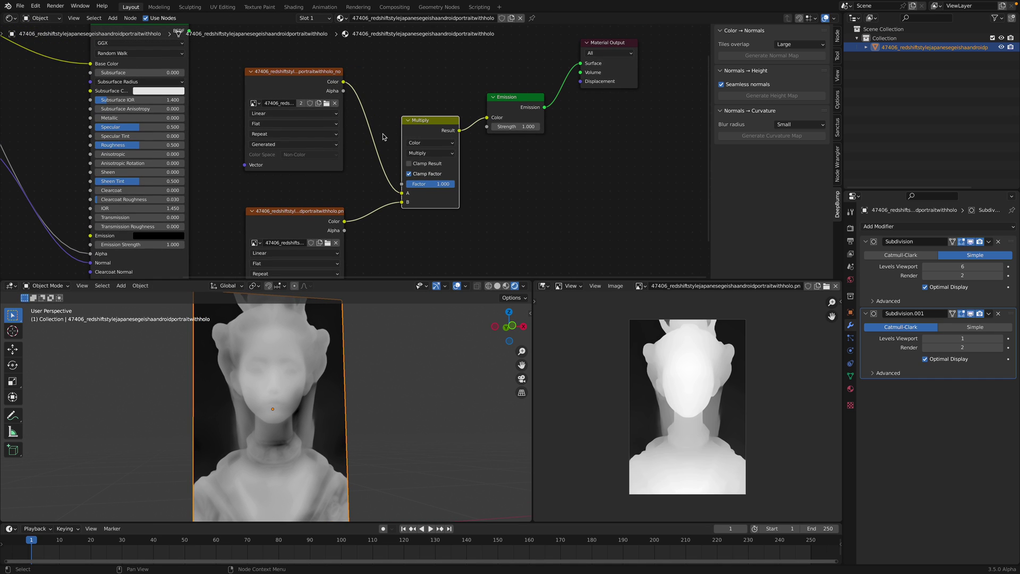
Insert an RGB Curves node on the second texture's link to Multiply and darken its midtones.
scroll(375, 154, "down", 2, "shift")
scroll(363, 161, "down", 2, "shift")
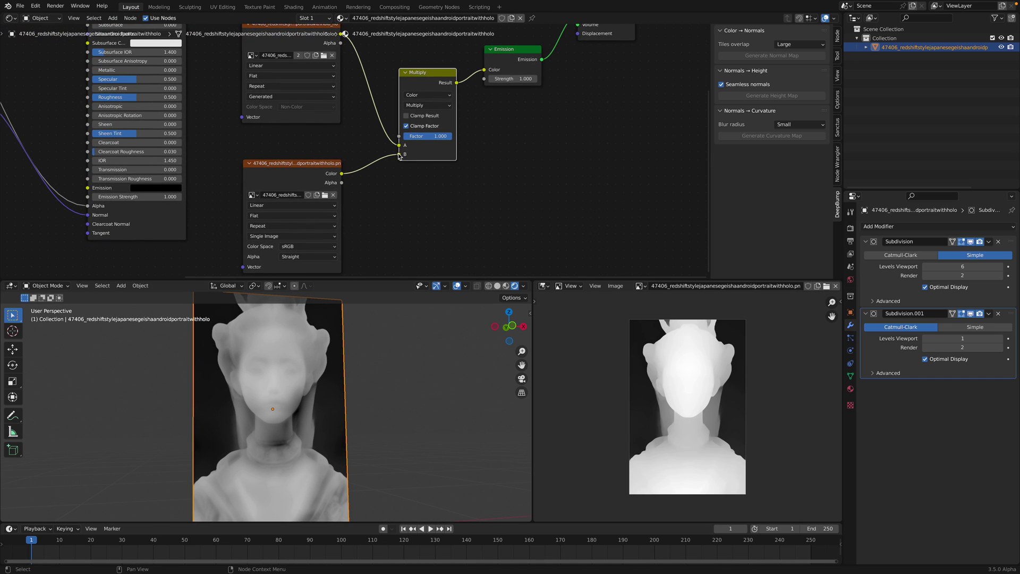
key("ctrl+f")
type("curve")
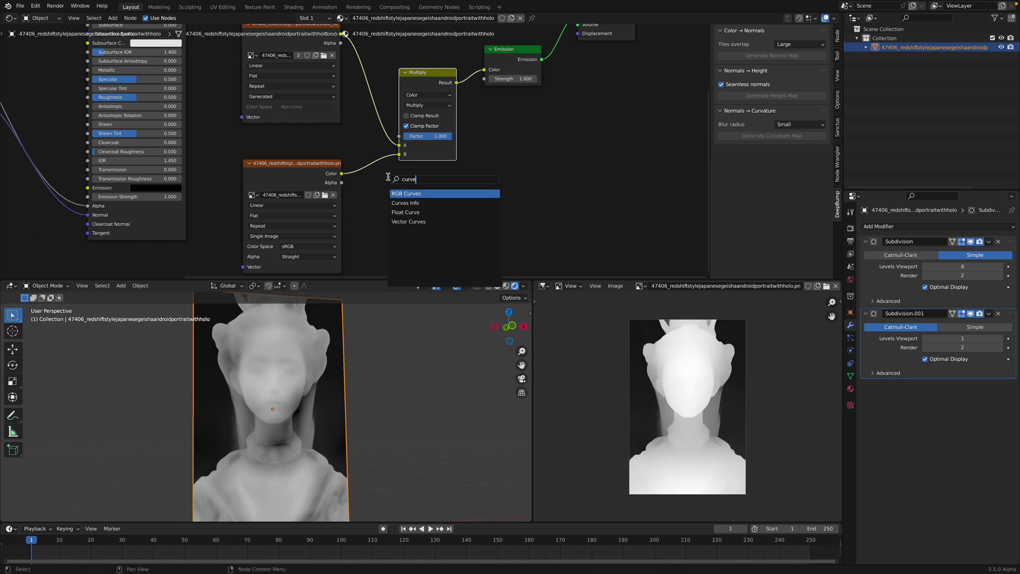
key("Return")
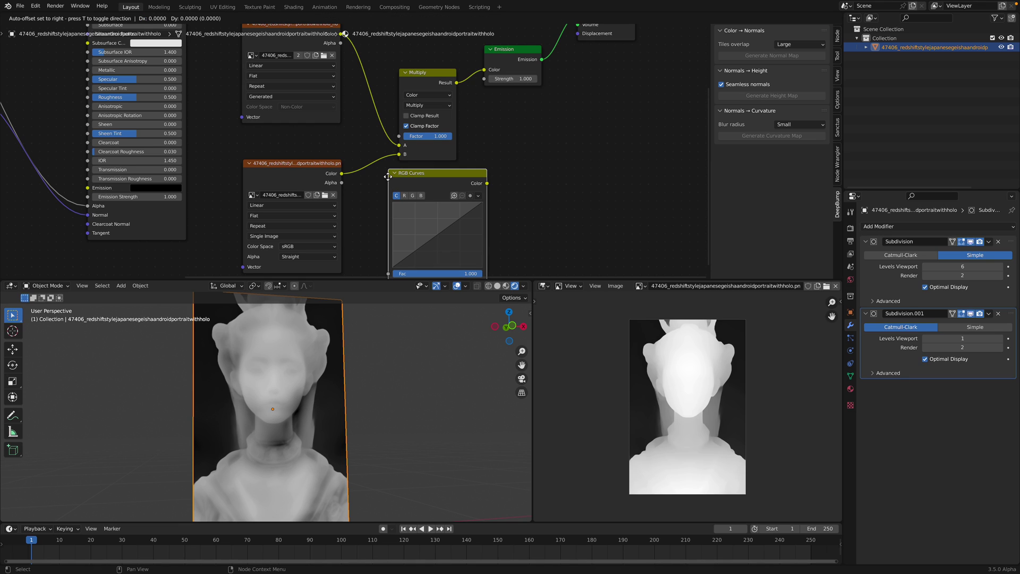
left_click(375, 167)
mouse_move(431, 220)
left_mouse_down()
mouse_move(431, 236)
mouse_move(428, 229)
left_mouse_up()
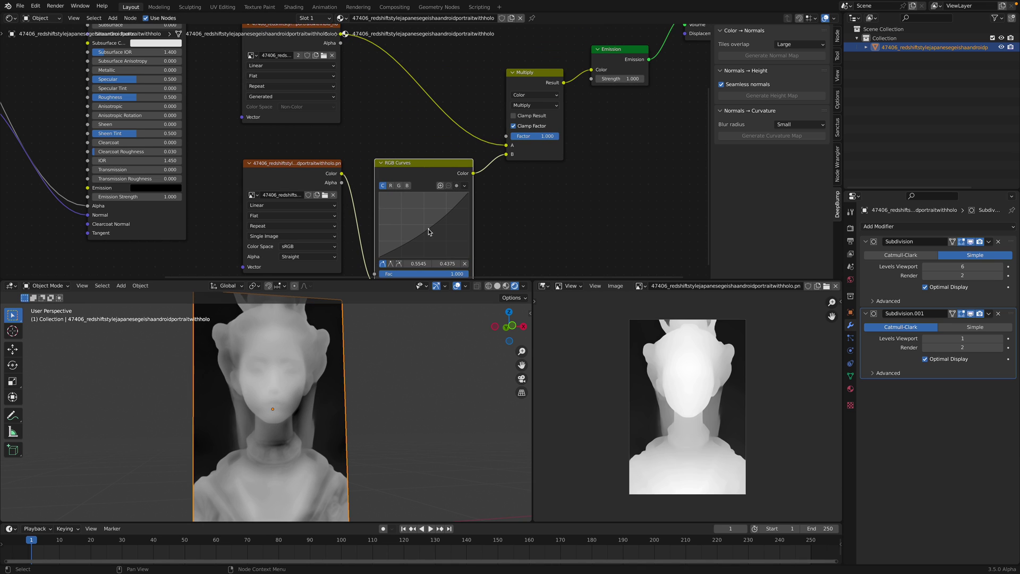
middle_click_drag(412, 169, 413, 205)
Duplicate the RGB Curves onto the top image's link, reshape its curve, and save.
key("shift+d")
left_click(407, 63)
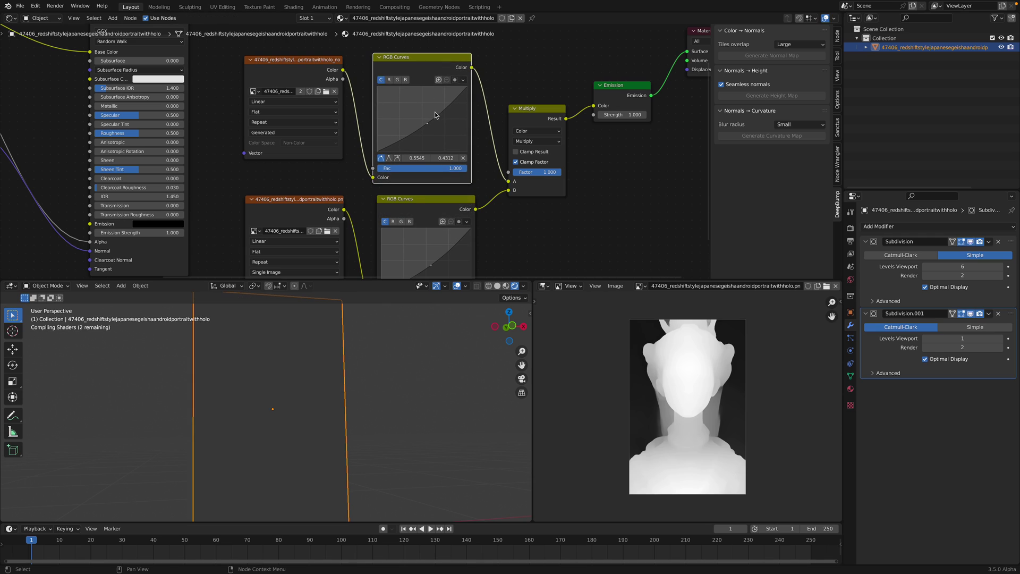
left_click_drag(428, 117, 431, 125)
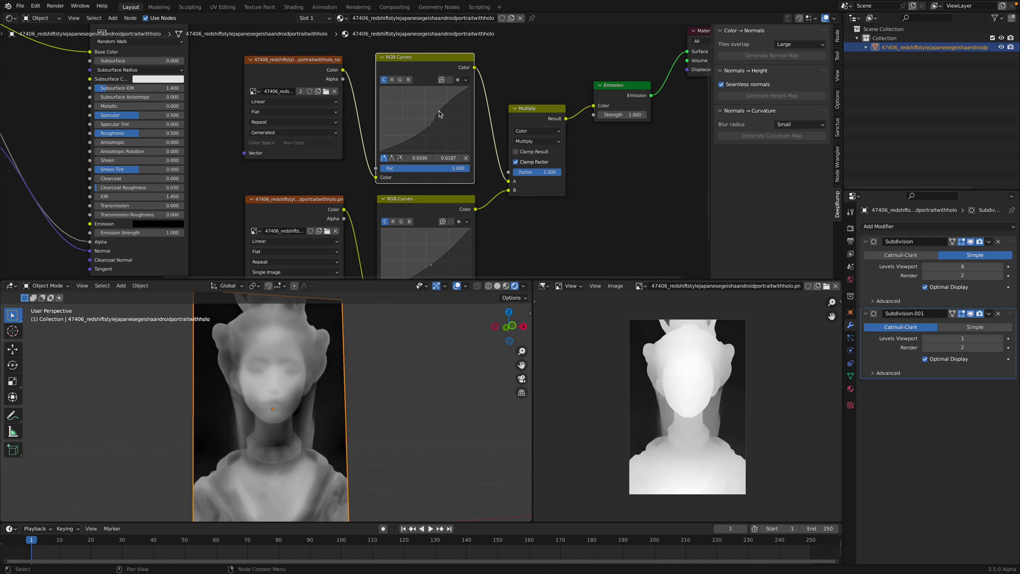
key("ctrl+s")
Reframe the node graph and move the Emission node down and right.
mouse_move(365, 375)
middle_mouse_down()
mouse_move(312, 356)
mouse_move(350, 380)
mouse_move(299, 381)
mouse_move(406, 382)
mouse_move(351, 384)
middle_mouse_up()
scroll(350, 381, "up", 2)
scroll(335, 373, "up", 1)
middle_click_drag(460, 174, 422, 203)
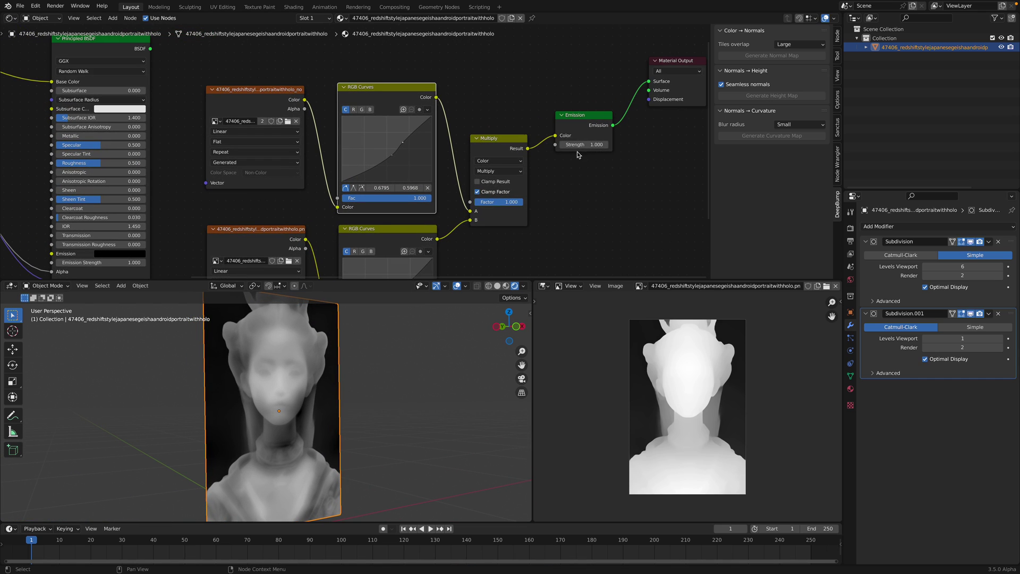
scroll(577, 148, "down", 1)
middle_click_drag(547, 138, 500, 179)
left_click_drag(504, 167, 523, 200)
Pan to bring the Principled BSDF into view and move the Emission node aside.
middle_click_drag(524, 199, 496, 162)
scroll(497, 162, "down", 2)
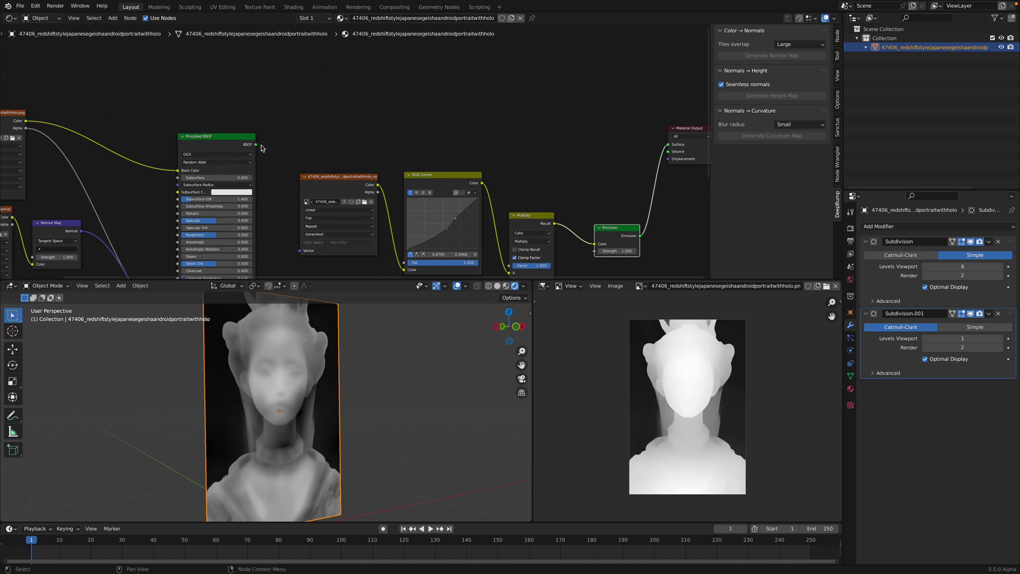
mouse_move(252, 150)
middle_mouse_down()
mouse_move(233, 147)
mouse_move(221, 186)
mouse_move(491, 39)
mouse_move(525, 91)
mouse_move(507, 78)
middle_mouse_up()
middle_click_drag(607, 198, 540, 169)
scroll(540, 169, "up", 2)
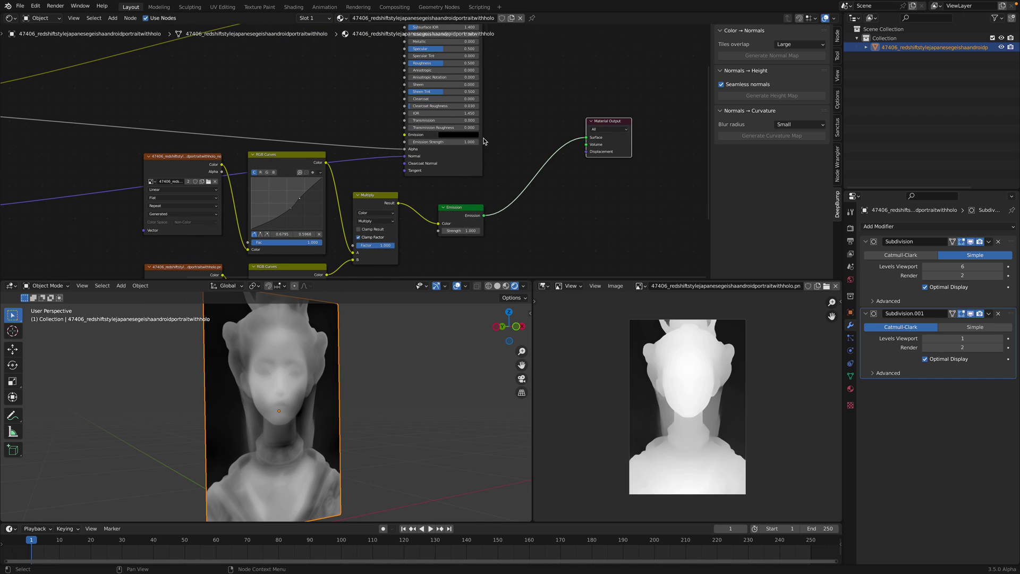
left_click_drag(465, 208, 468, 231)
middle_click_drag(499, 227, 478, 202)
key("shift+a")
Add a Displacement node near the output, fed by the Multiply result into Height.
left_click(478, 203)
type("disp")
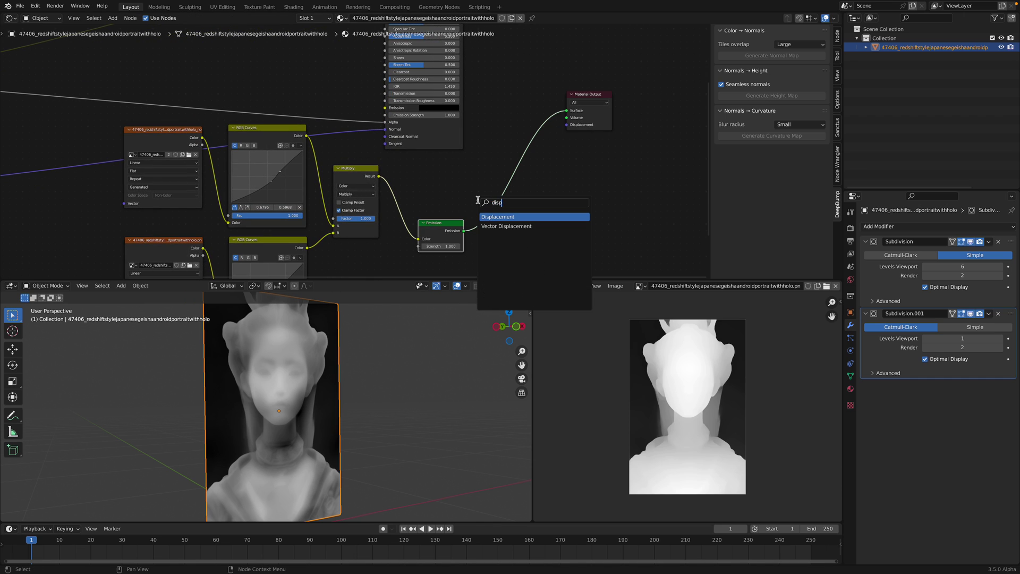
key("Return")
left_click(510, 159)
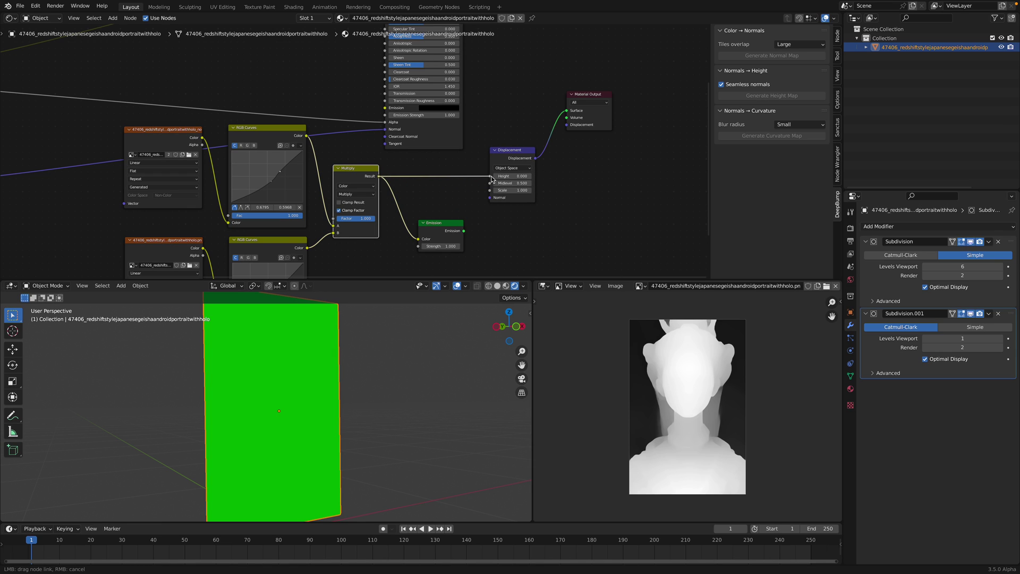
left_click_drag(491, 179, 491, 176)
scroll(524, 175, "up", 1)
scroll(547, 173, "up", 2)
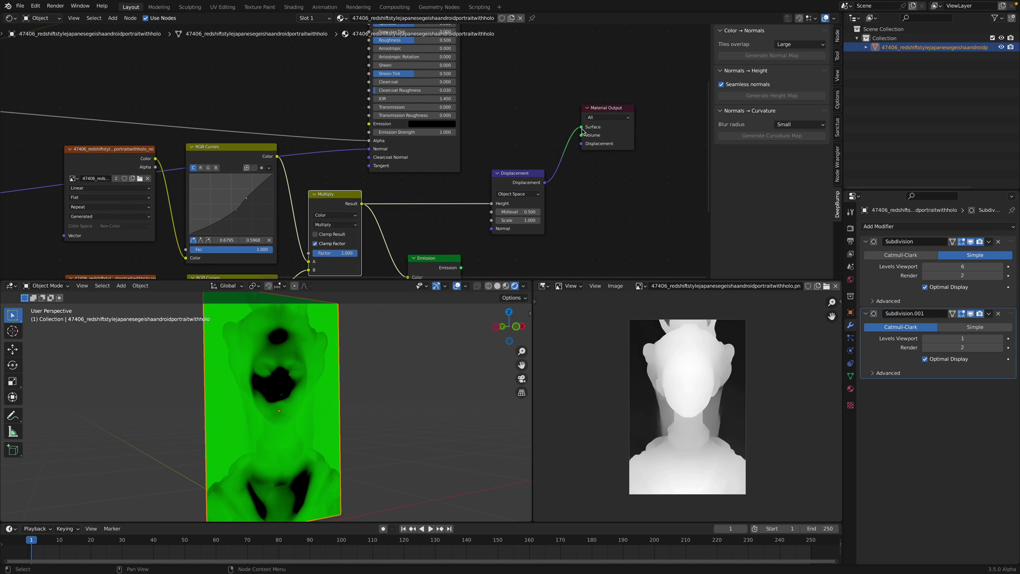
Connect Displacement to the Material Output and reconnect the Principled BSDF to Surface.
left_click_drag(583, 130, 583, 143)
scroll(508, 143, "down", 2)
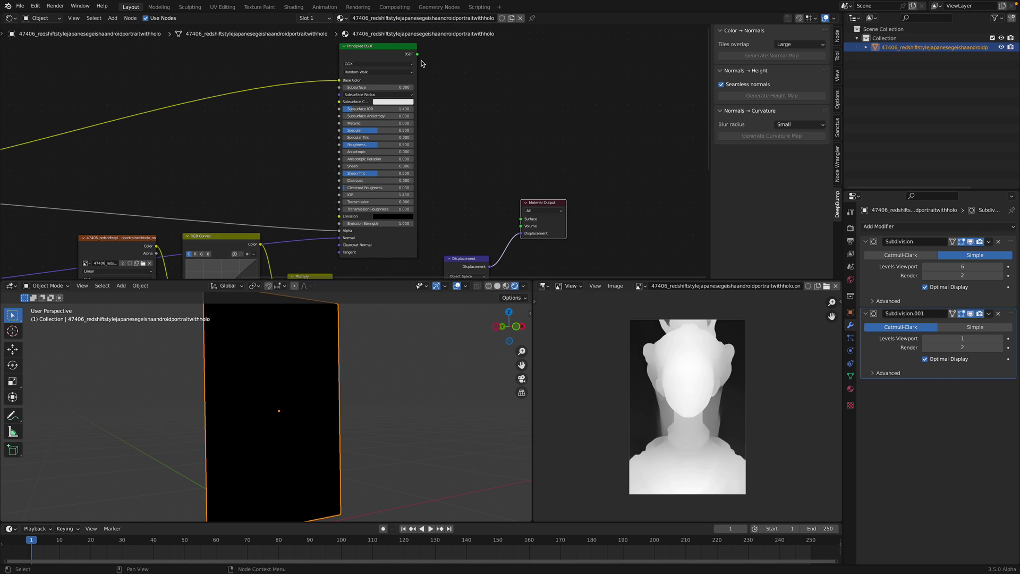
left_click_drag(526, 220, 521, 219)
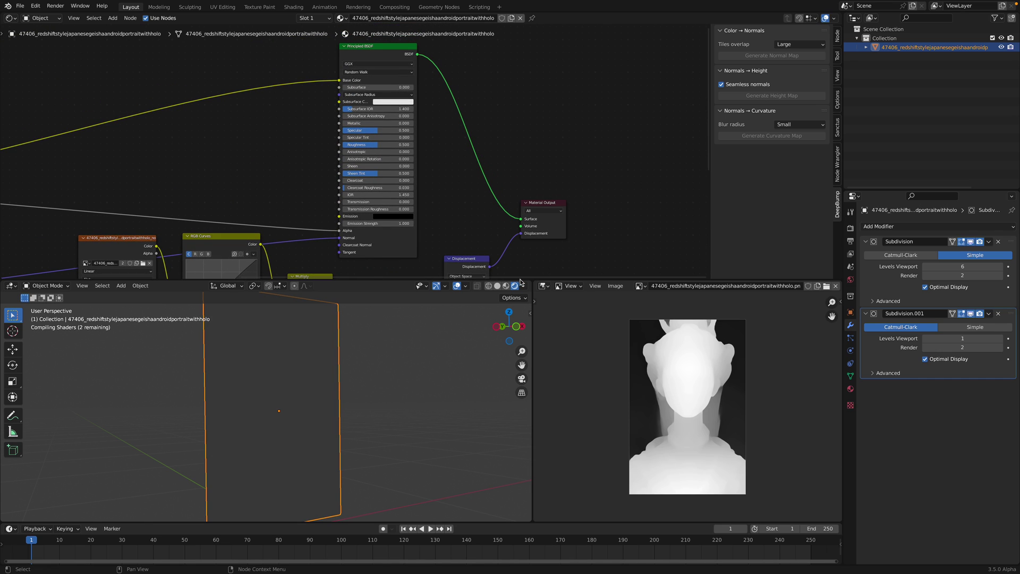
left_click_drag(521, 280, 519, 179)
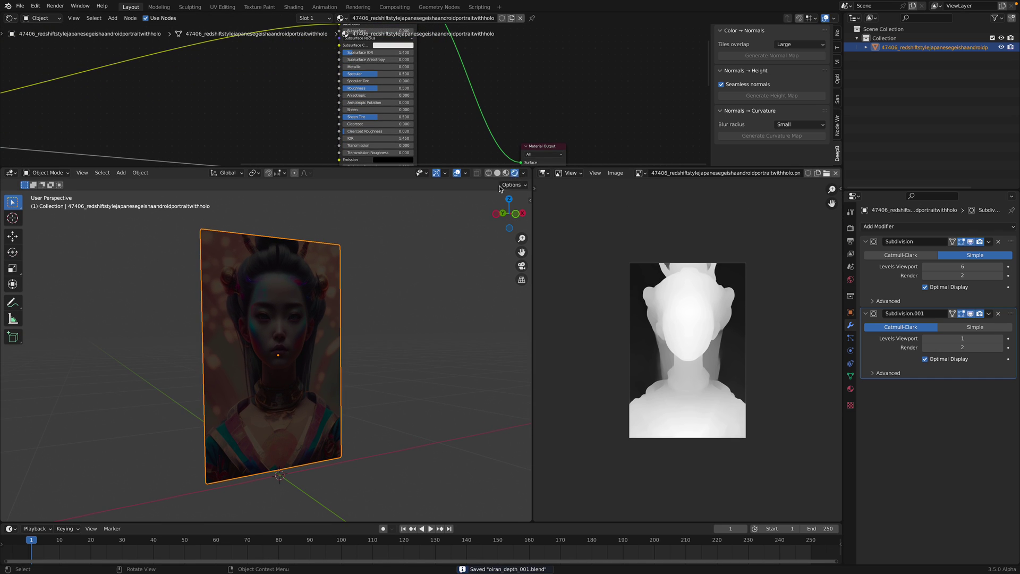
Add a point light near the portrait's head and save the file.
scroll(346, 298, "down", 3)
key("shift+a")
mouse_move(302, 409)
left_click(383, 409)
key("g")
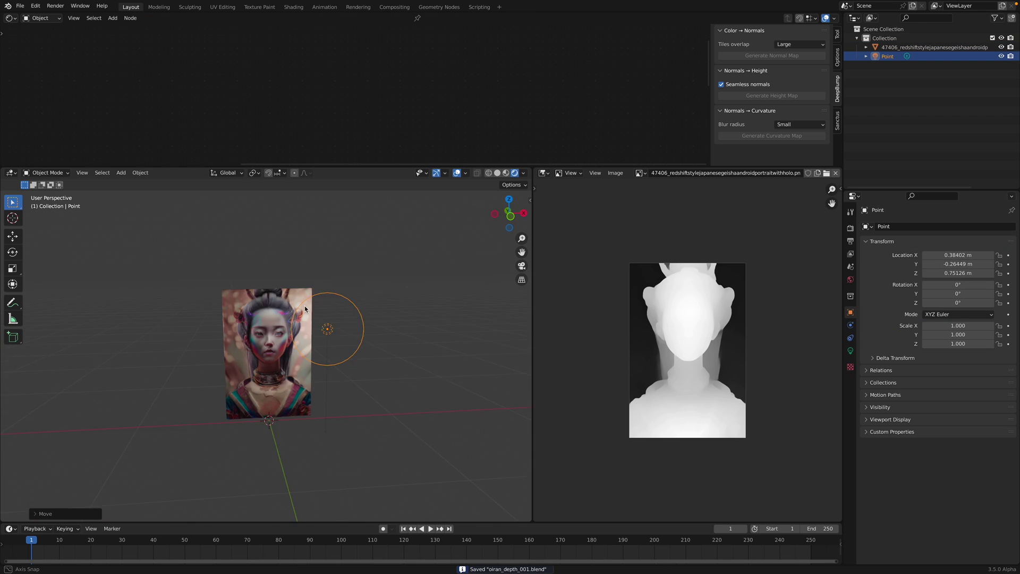
middle_click_drag(332, 312, 273, 318)
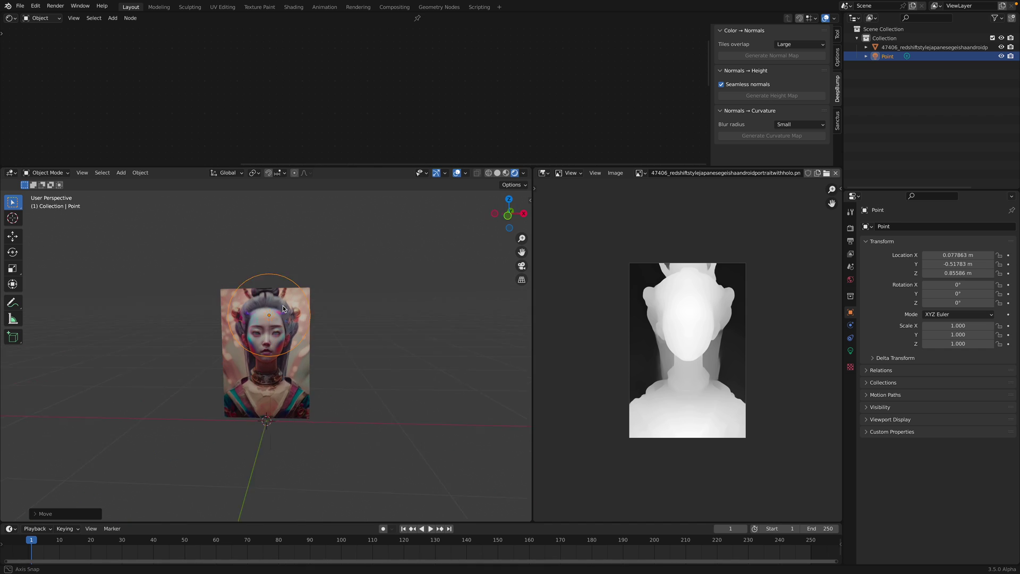
left_click(273, 318)
scroll(253, 321, "up", 3)
key("ctrl+s")
Reposition the point light above the portrait's face, then reselect the plane.
left_click(339, 333)
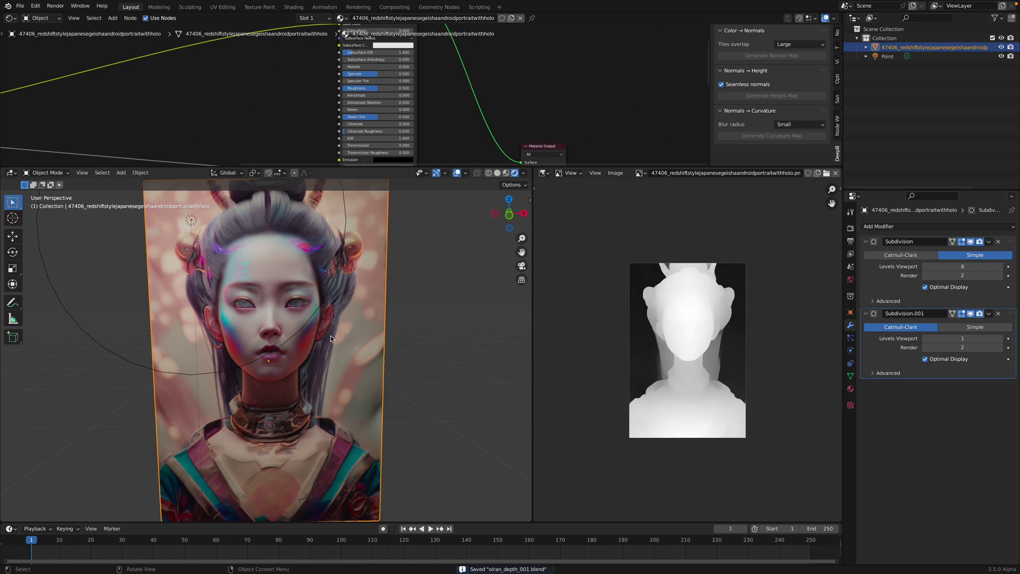
scroll(361, 326, "down", 3)
middle_click_drag(337, 340, 330, 291)
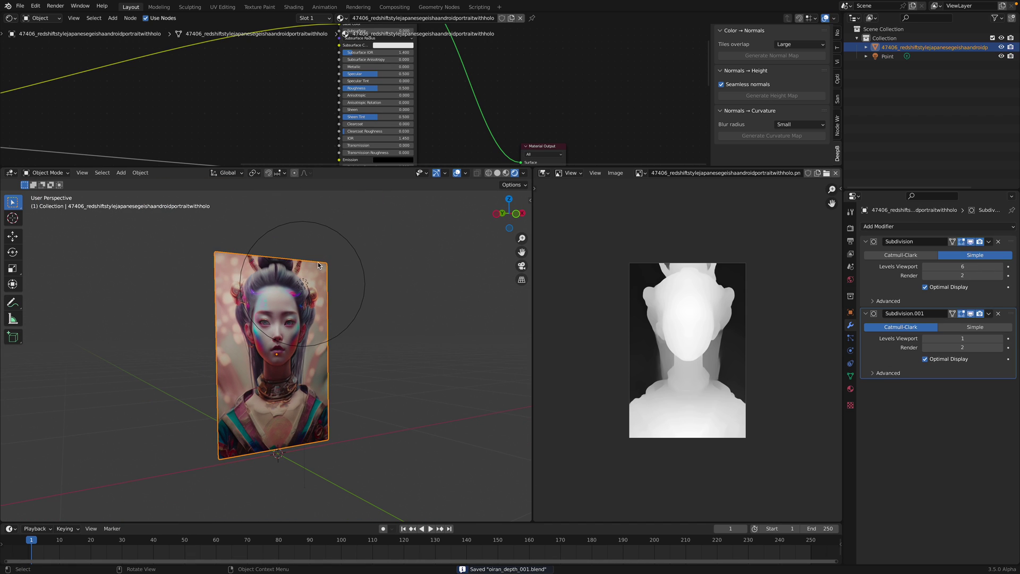
left_click(317, 256)
left_click(314, 228)
key("g")
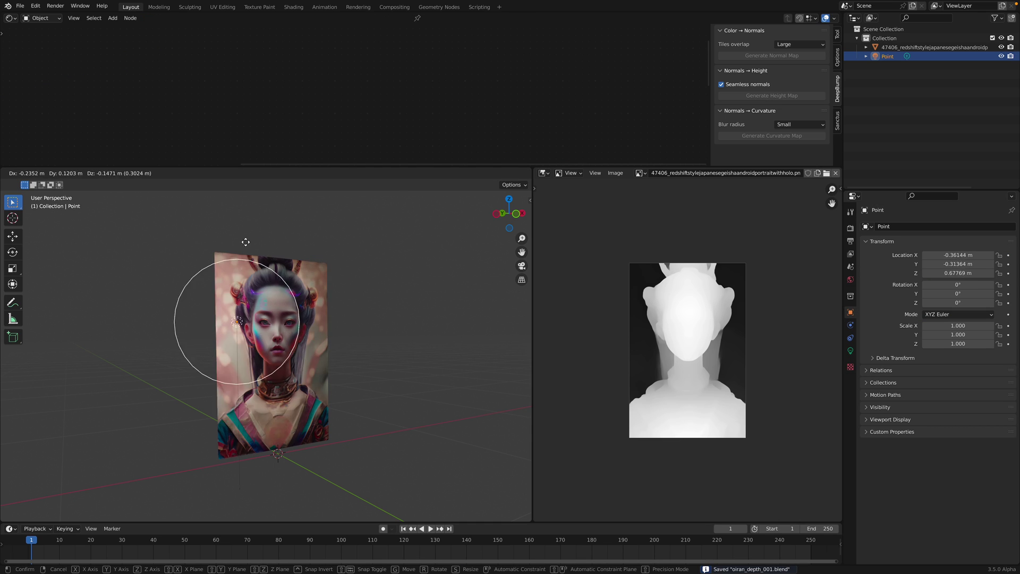
left_click(314, 216)
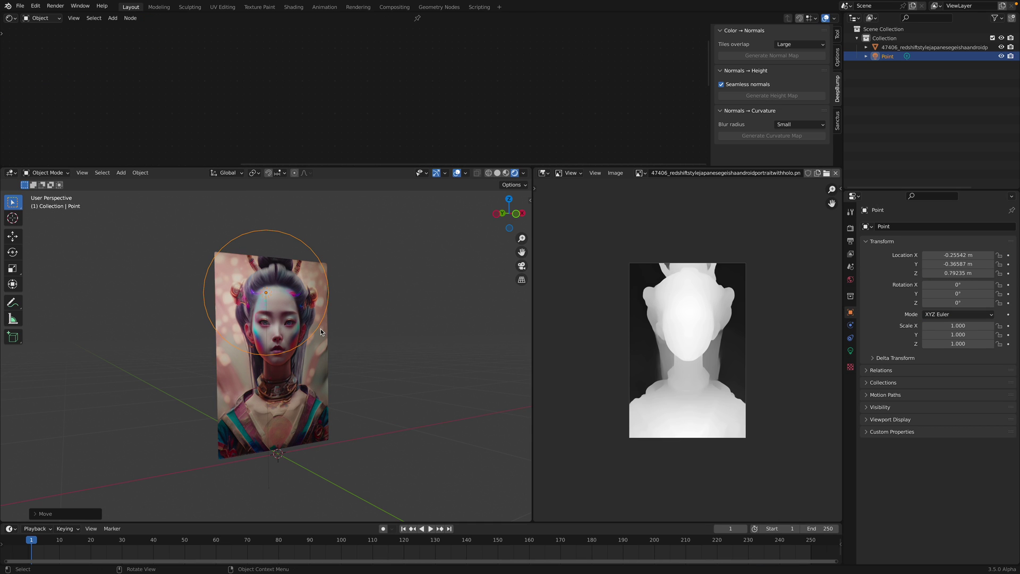
left_click(320, 329)
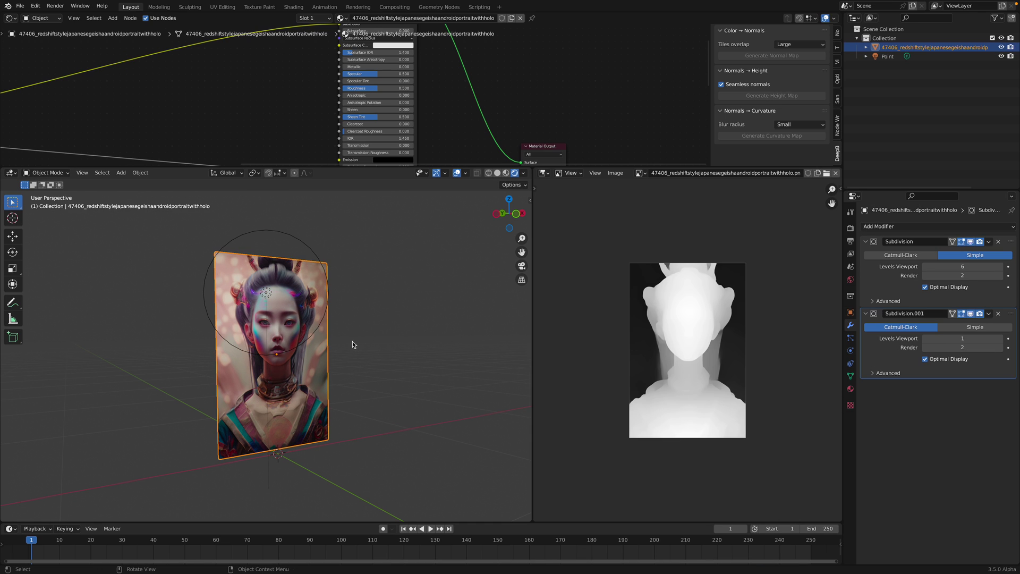
Add a Displace modifier whose texture uses the depth map PNG.
left_click(925, 227)
left_click(912, 283)
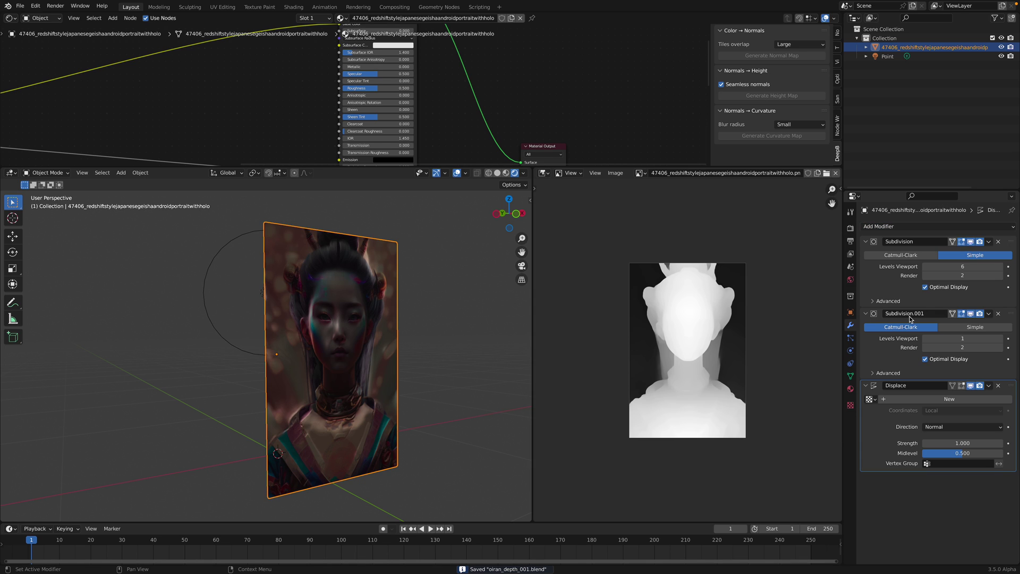
left_click(870, 399)
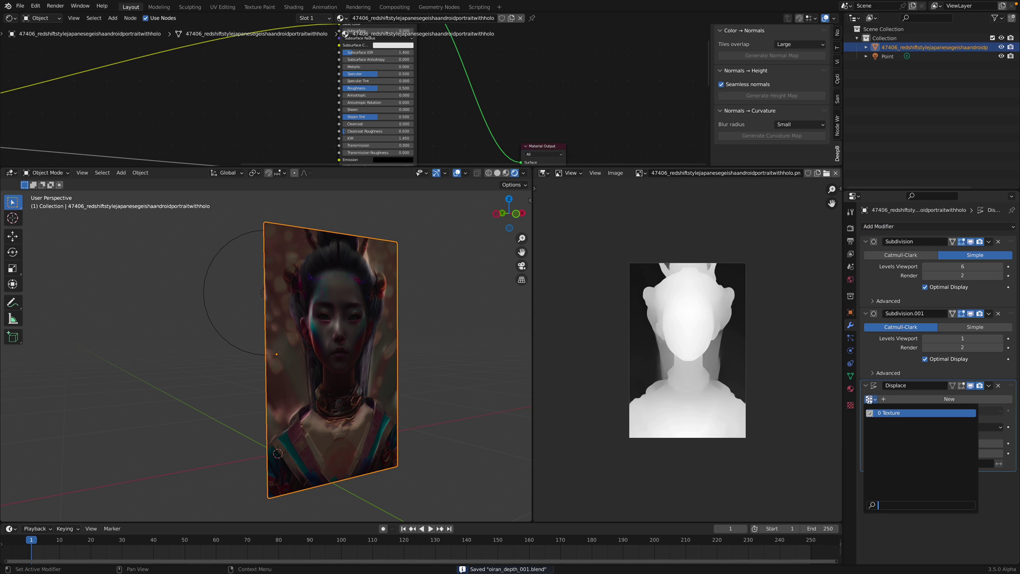
left_click(878, 413)
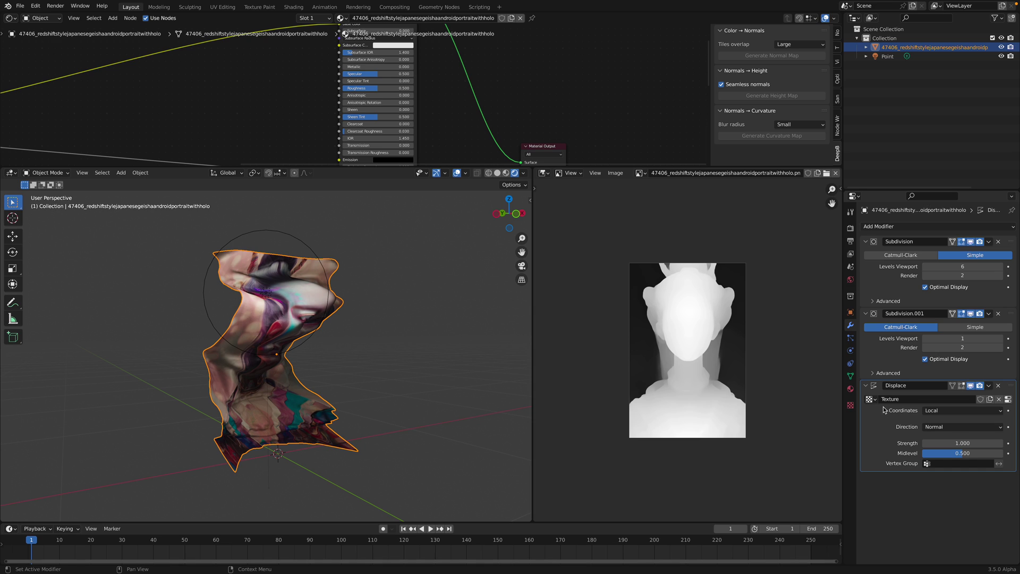
left_click(1009, 399)
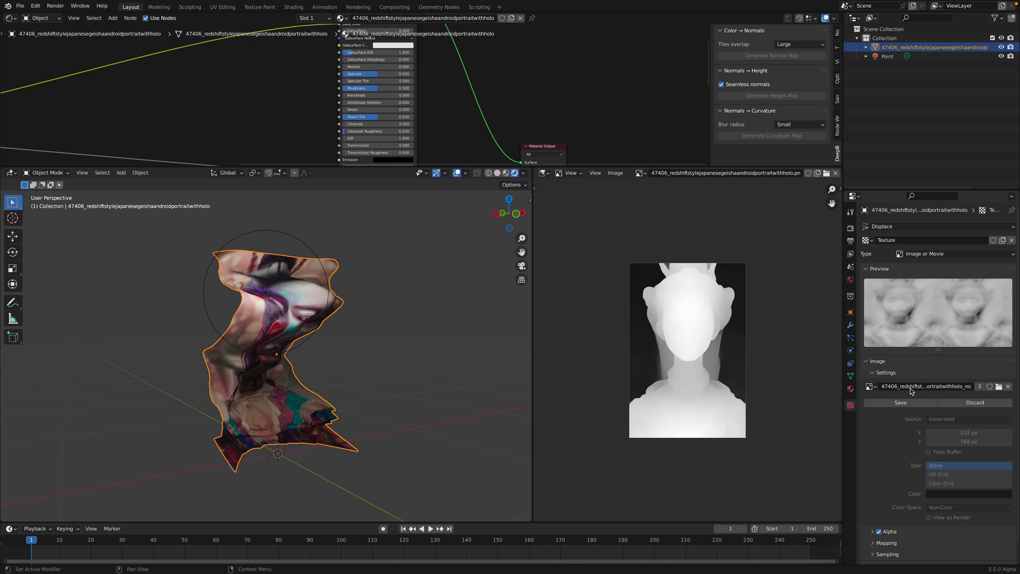
left_click(872, 388)
left_click(875, 399)
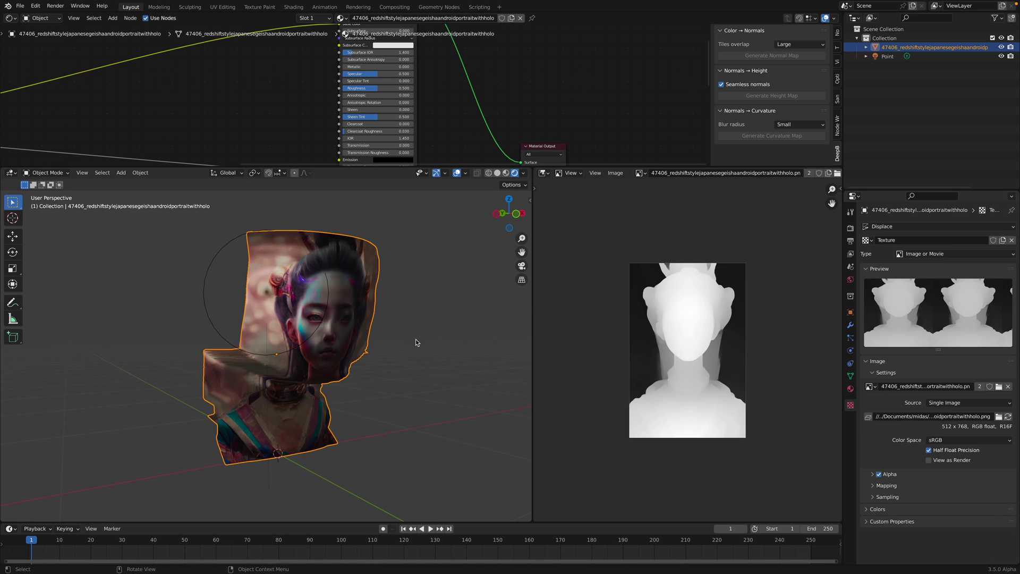
Set the Displace modifier to UV coordinates with Strength 0.1.
left_click(852, 325)
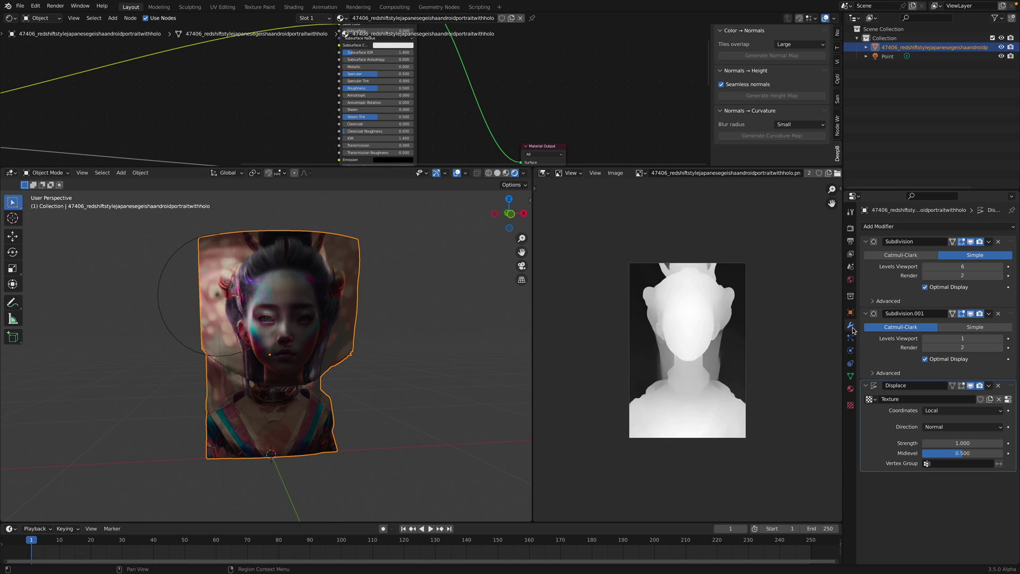
left_click(931, 411)
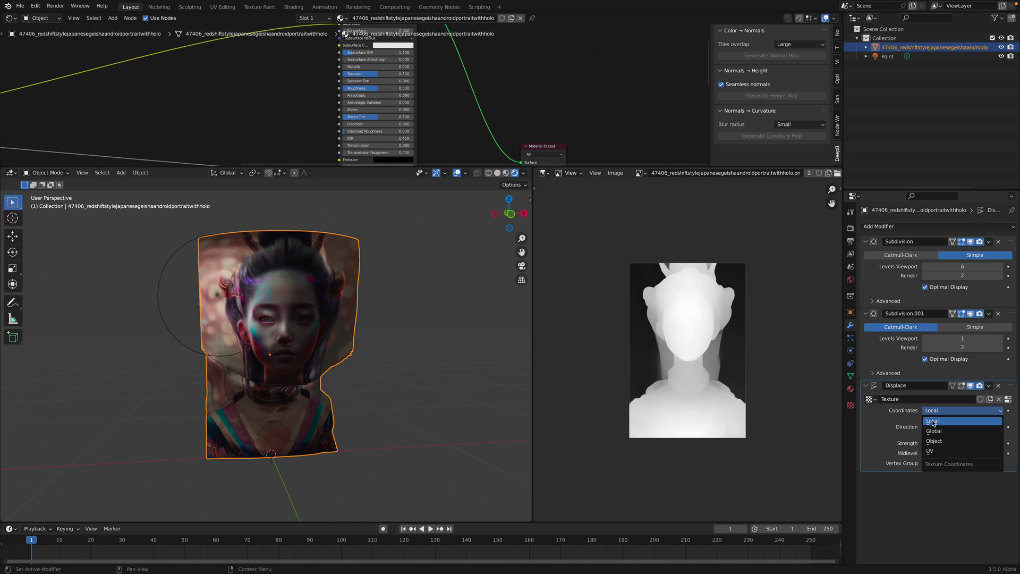
left_click(936, 451)
middle_click_drag(420, 343, 452, 342)
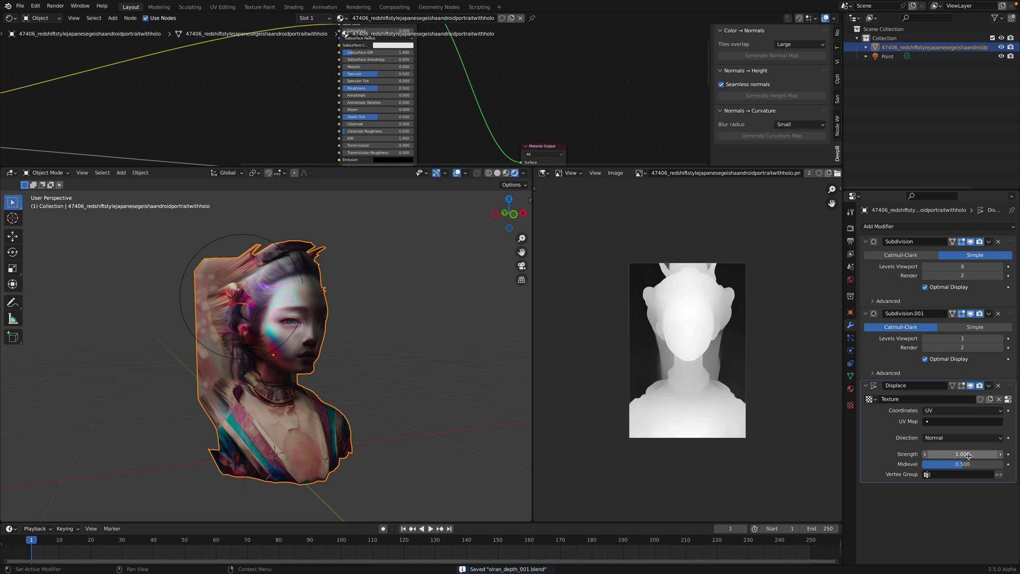
mouse_move(969, 456)
left_mouse_down()
mouse_move(927, 456)
mouse_move(951, 454)
left_mouse_up()
middle_click_drag(372, 330, 404, 346)
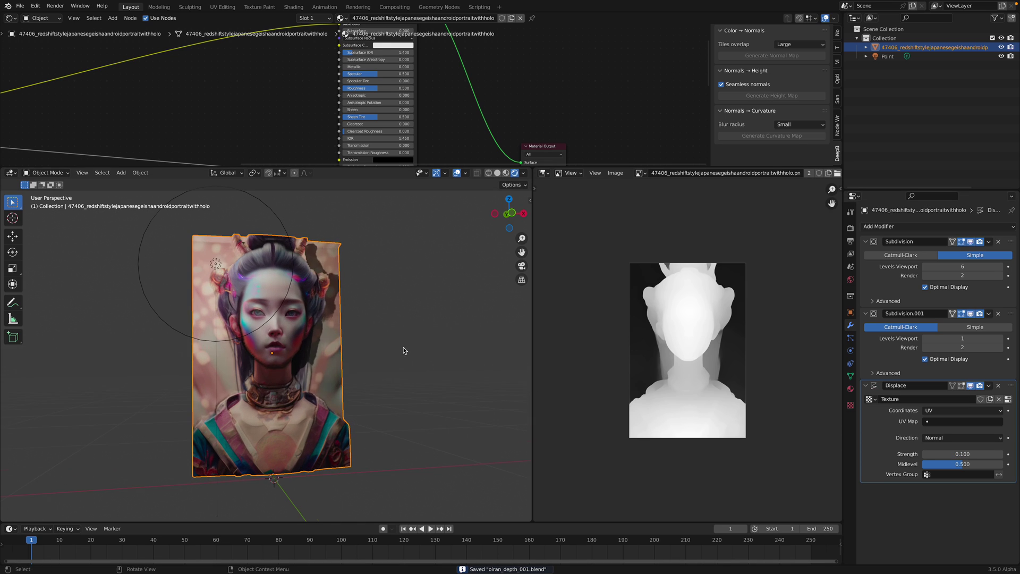
Switch the render engine to Cycles.
left_click(851, 229)
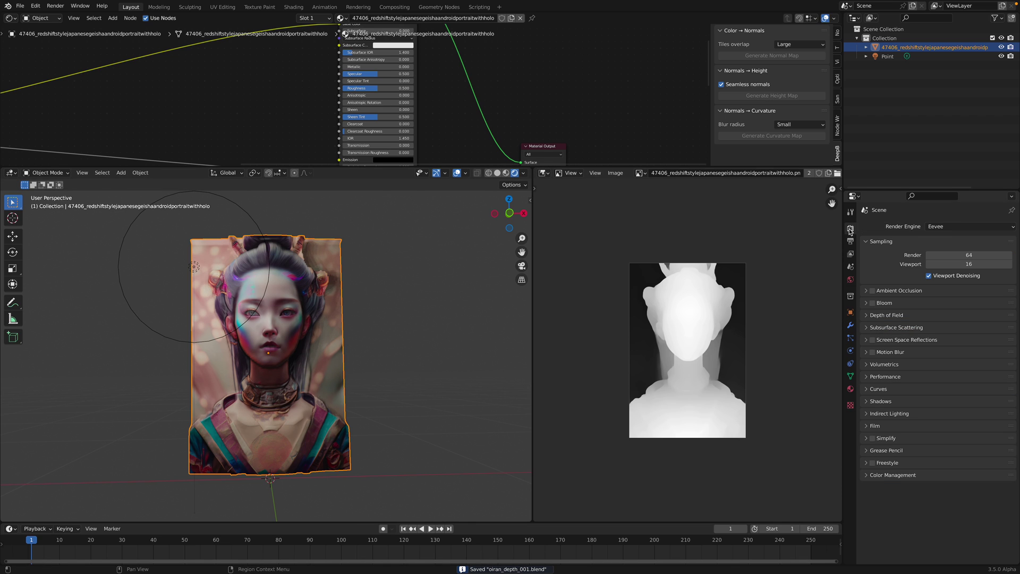
left_click(935, 228)
left_click(938, 257)
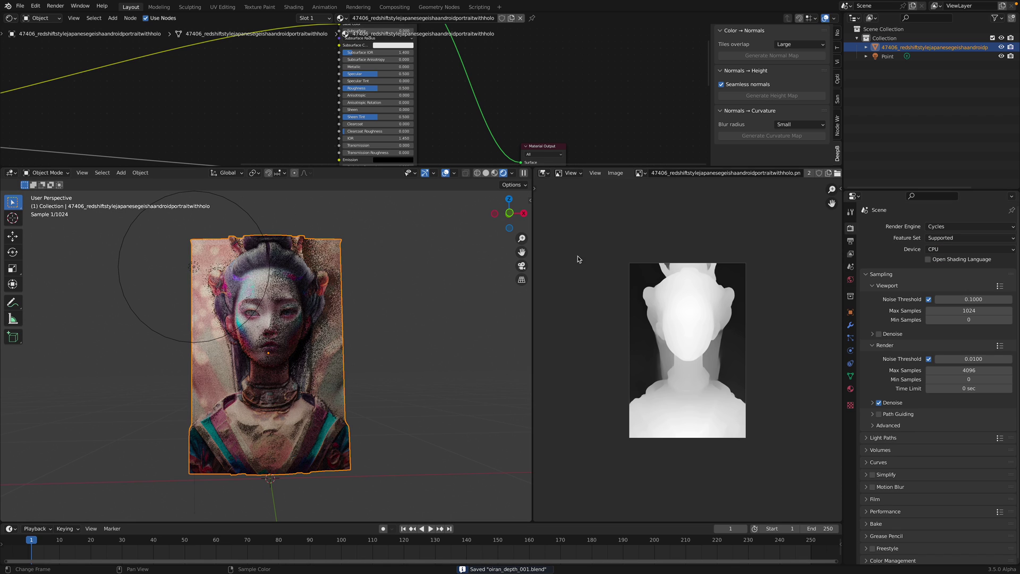
middle_click_drag(404, 239, 358, 282)
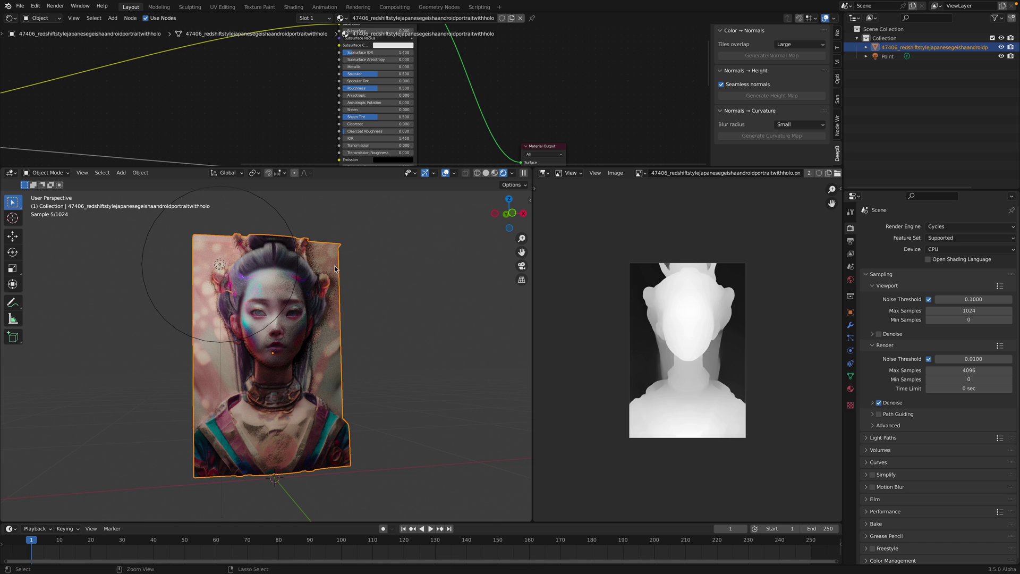
Set the material's surface Displacement method to Displacement and Bump.
left_click(850, 389)
scroll(906, 523, "down", 3)
scroll(906, 524, "down", 3)
scroll(906, 523, "down", 2)
left_click(906, 522)
scroll(914, 521, "down", 2)
scroll(940, 519, "down", 2)
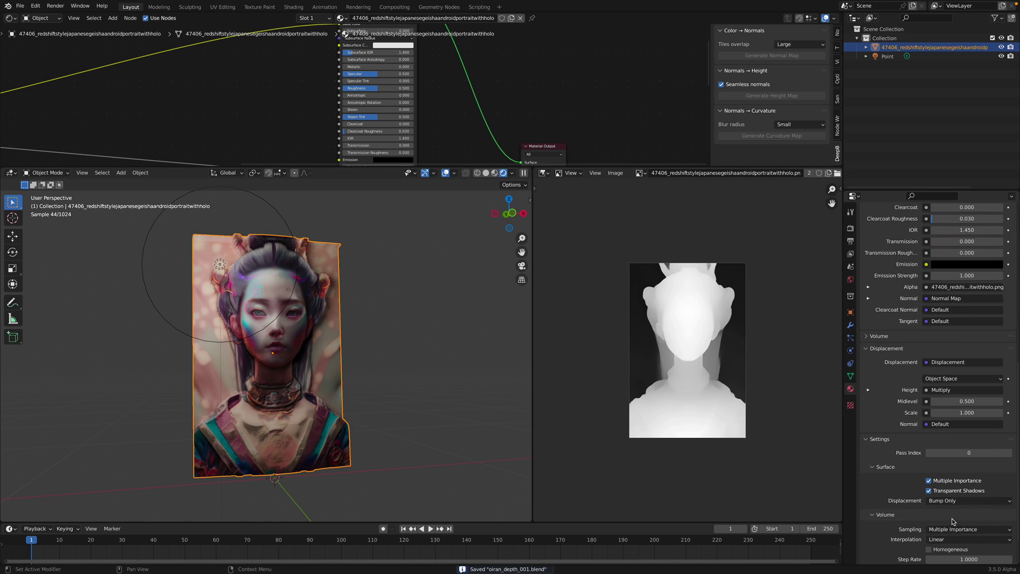
left_click(956, 500)
left_click(954, 530)
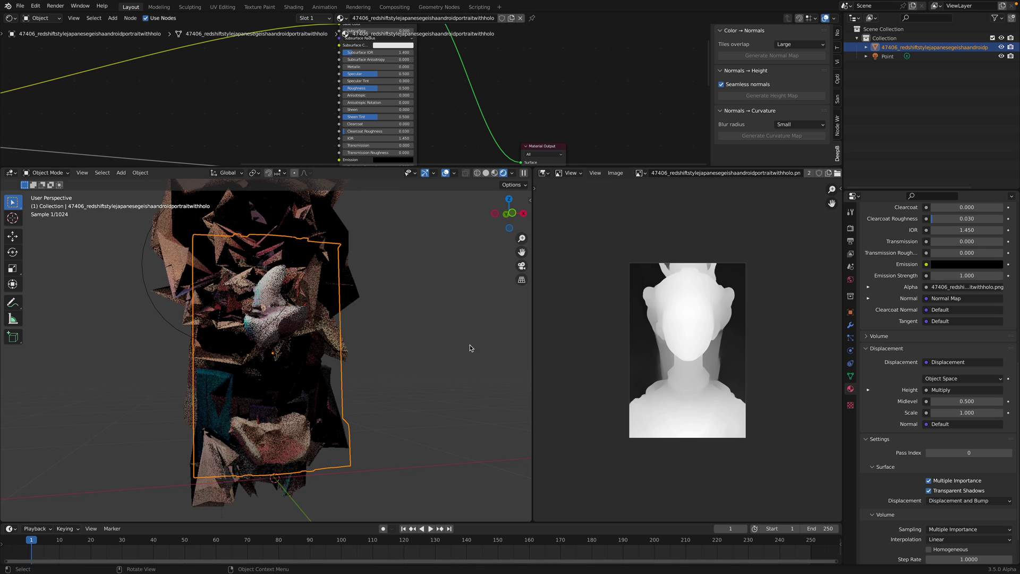
Lower the Displacement node Scale to about half and inspect the relief.
scroll(476, 125, "up", 2)
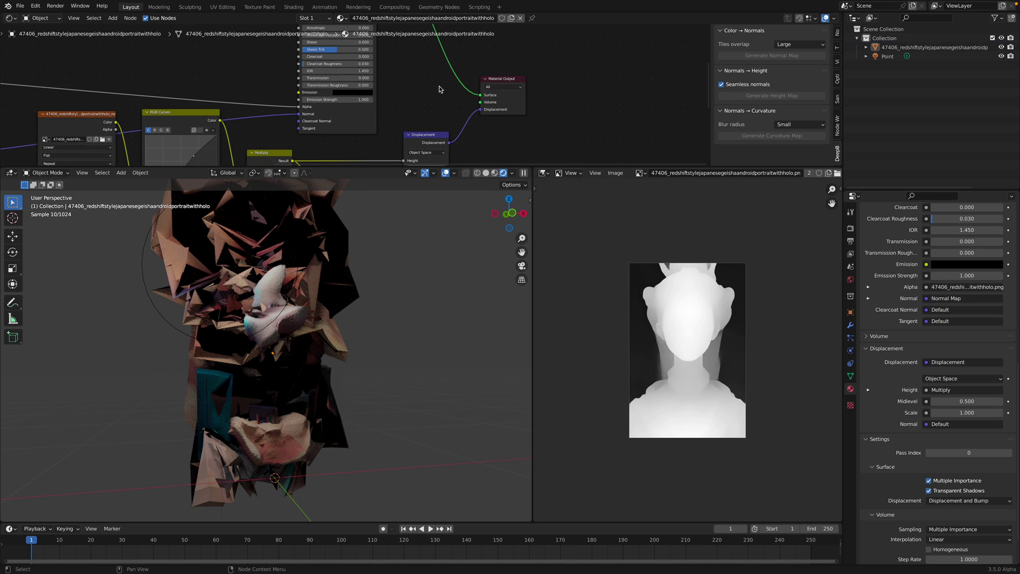
scroll(476, 125, "up", 2)
scroll(476, 125, "up", 2)
scroll(476, 125, "up", 1)
left_click_drag(476, 125, 456, 125, "shift")
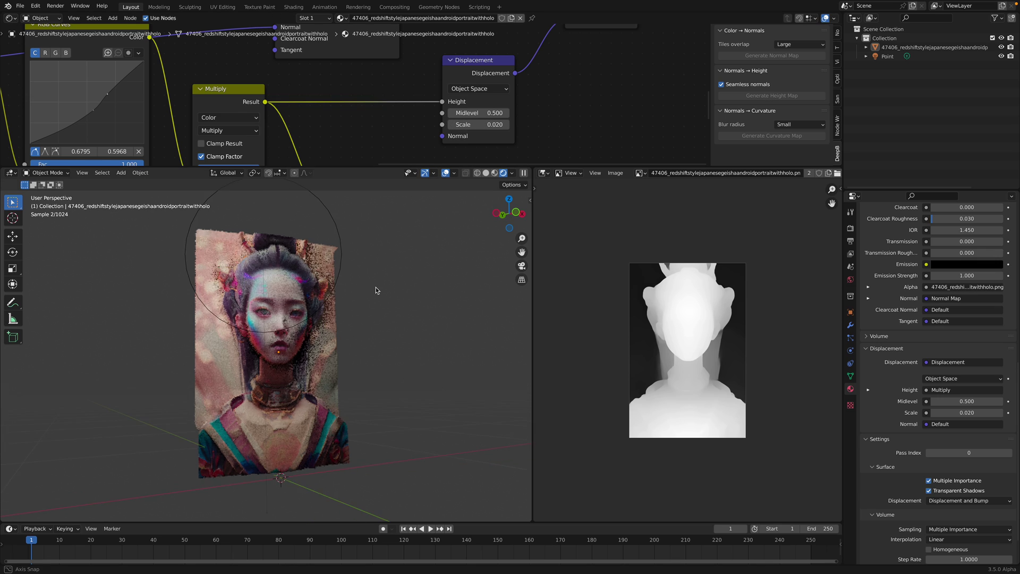
scroll(375, 286, "up", 4)
middle_click_drag(378, 285, 403, 268)
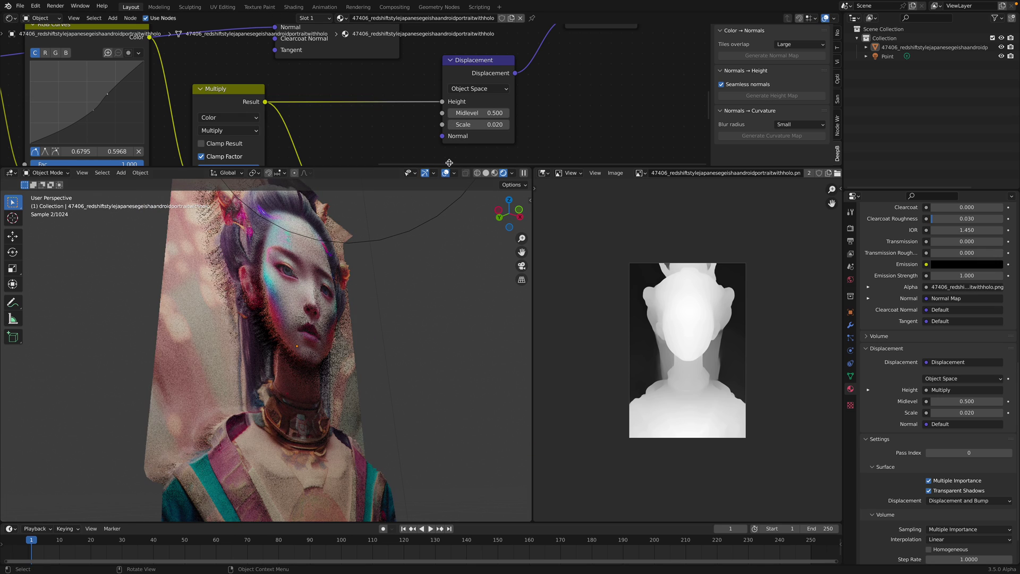
left_click_drag(478, 124, 473, 124)
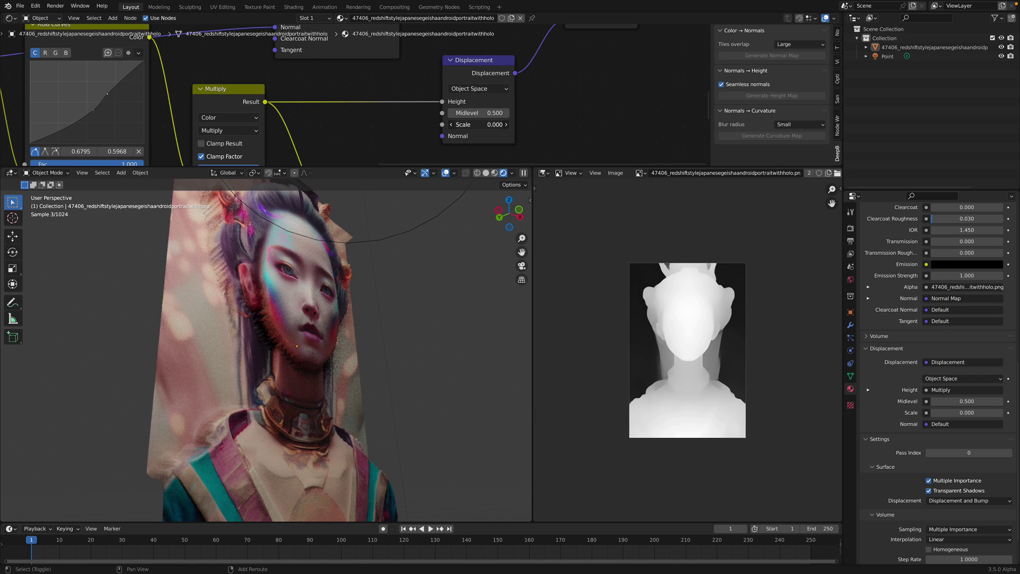
middle_click_drag(329, 316, 283, 337)
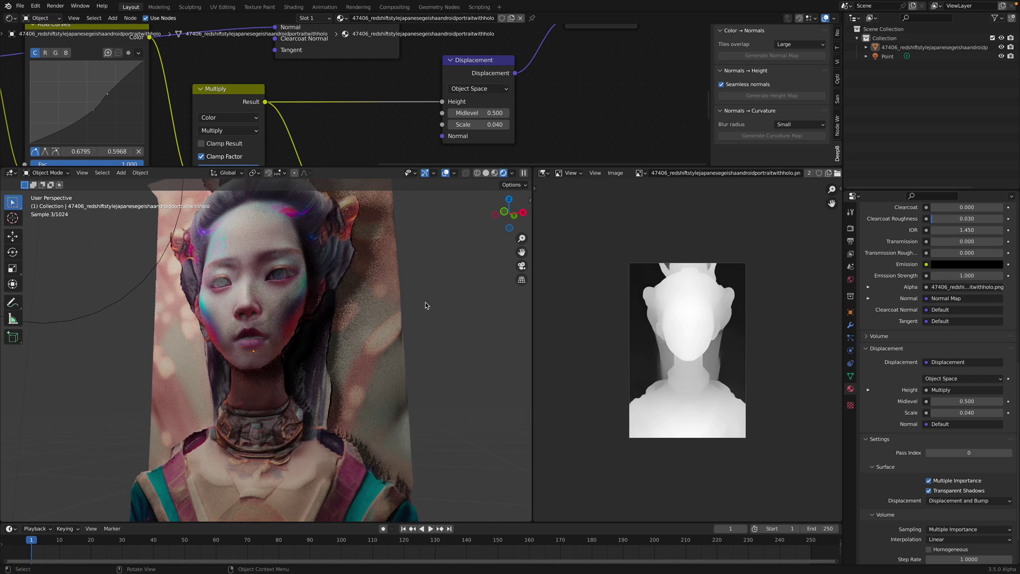
Set the displacement Scale to 0.03 and orbit to check the portrait.
left_click(325, 292)
scroll(372, 291, "down", 3)
scroll(501, 141, "up", 1)
type("0.03")
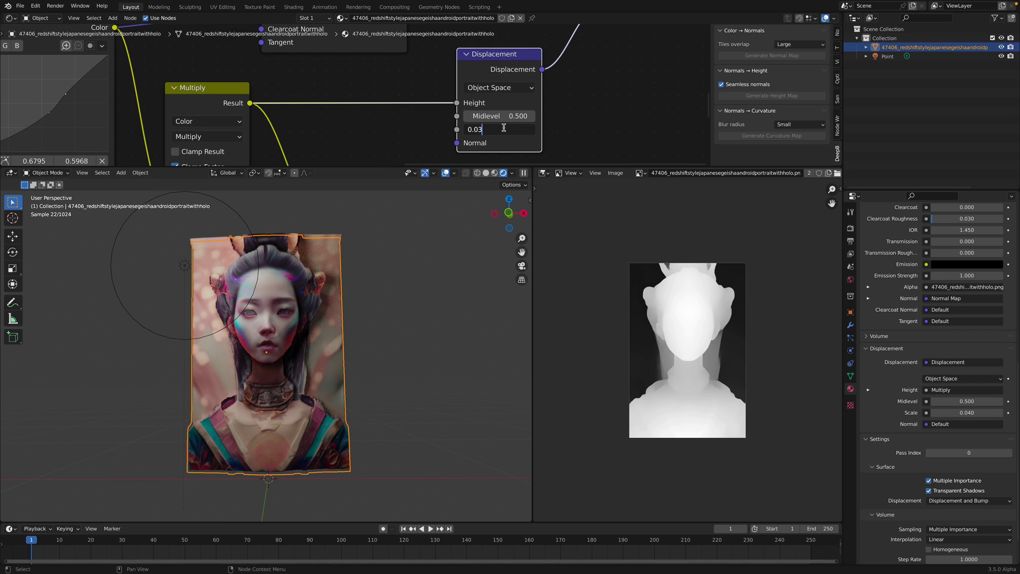
key("Return")
mouse_move(364, 310)
middle_mouse_down()
mouse_move(377, 314)
mouse_move(290, 334)
middle_mouse_up()
left_click(377, 314)
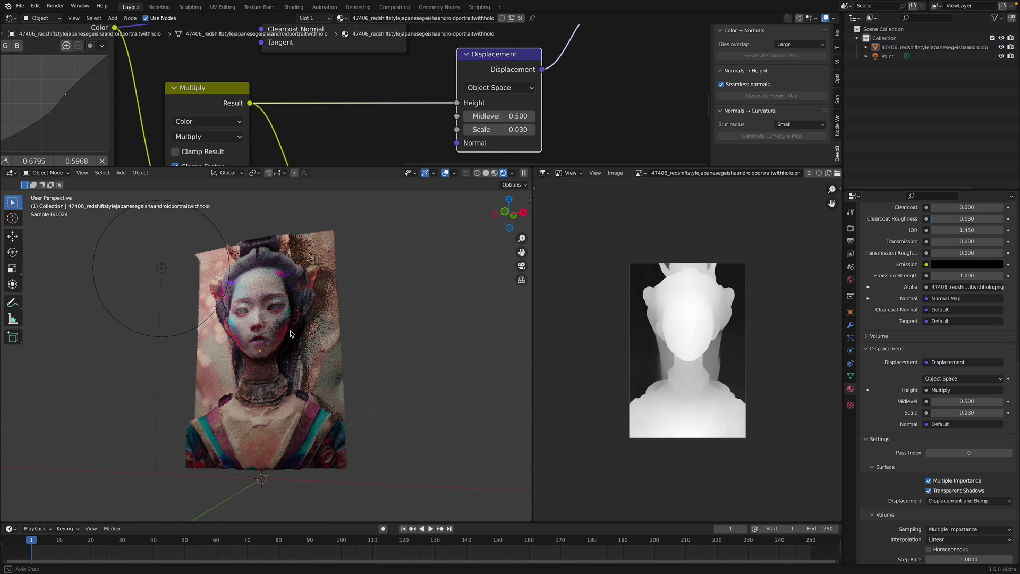
mouse_move(291, 334)
middle_mouse_down()
mouse_move(221, 340)
mouse_move(348, 345)
middle_mouse_up()
Set the displacement Scale to 0 and save the file.
scroll(349, 345, "up", 3)
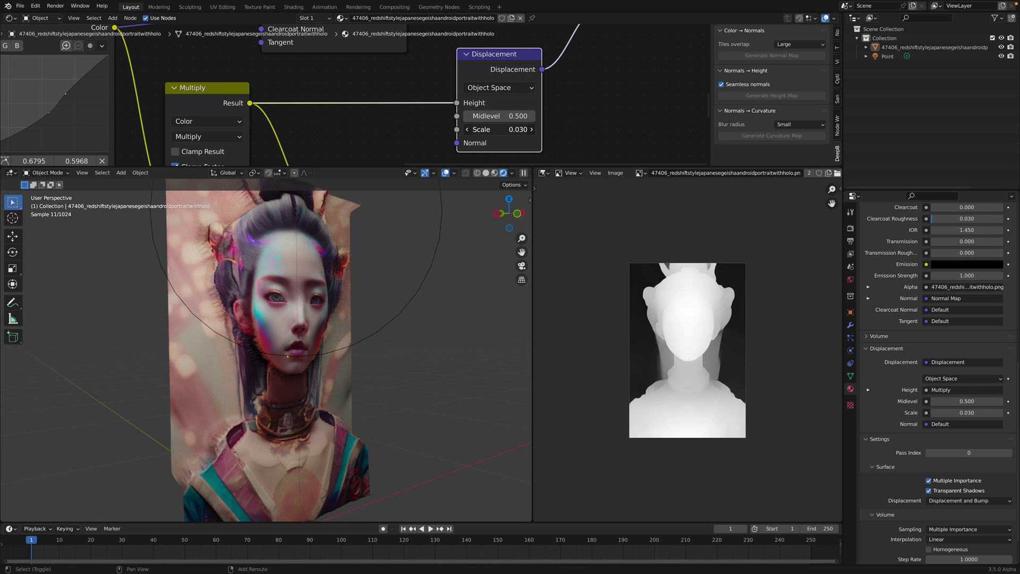
key("BackSpace")
middle_click_drag(433, 292, 378, 295)
key("ctrl+s")
left_click_drag(420, 166, 420, 111)
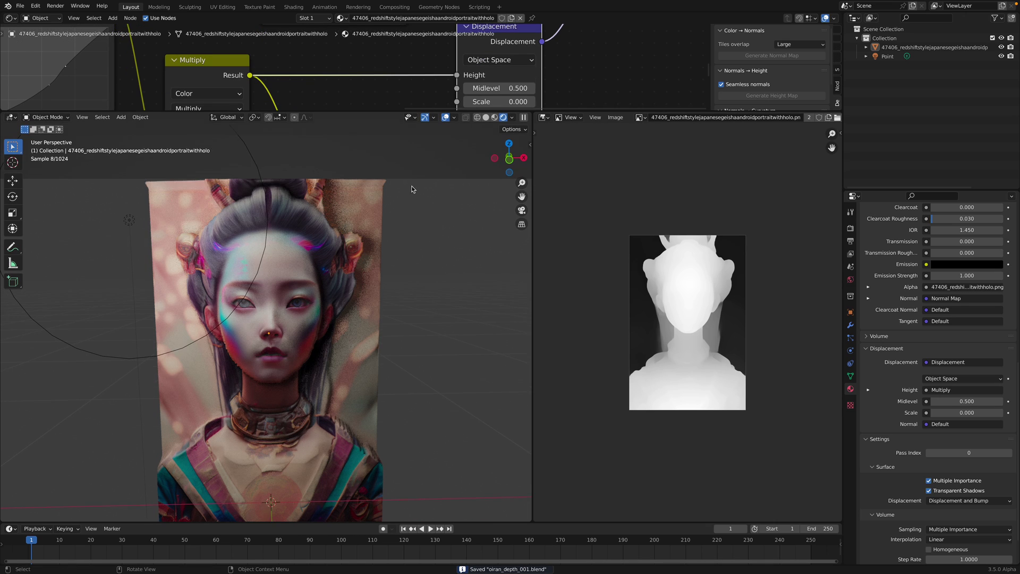
scroll(407, 206, "down", 3)
Move the point light further to the left.
left_click(208, 279)
key("g")
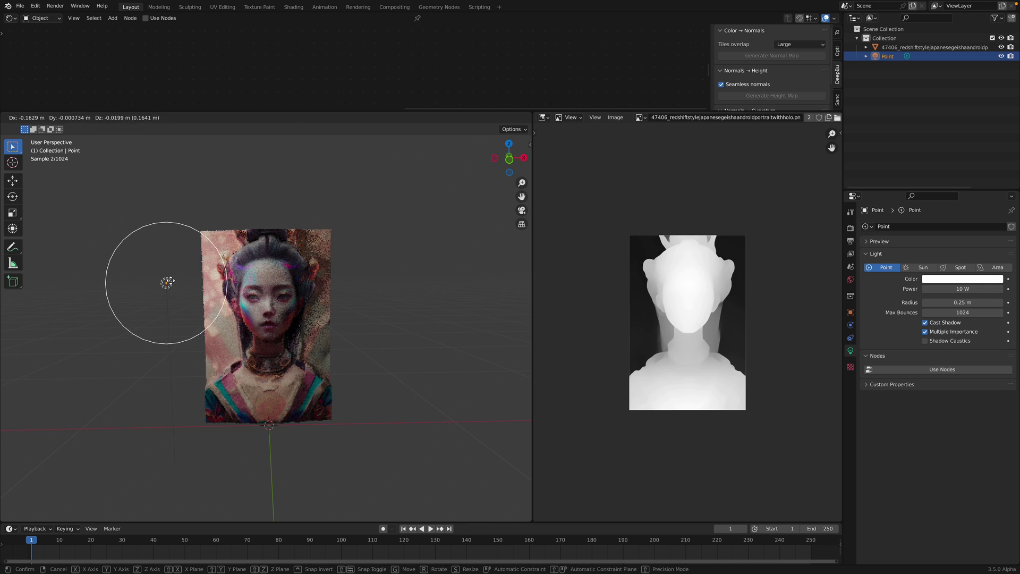
left_click(139, 280)
middle_click_drag(144, 282, 351, 311)
Switch to Solid shading and duplicate the portrait plane to the right of the original.
left_click(284, 309)
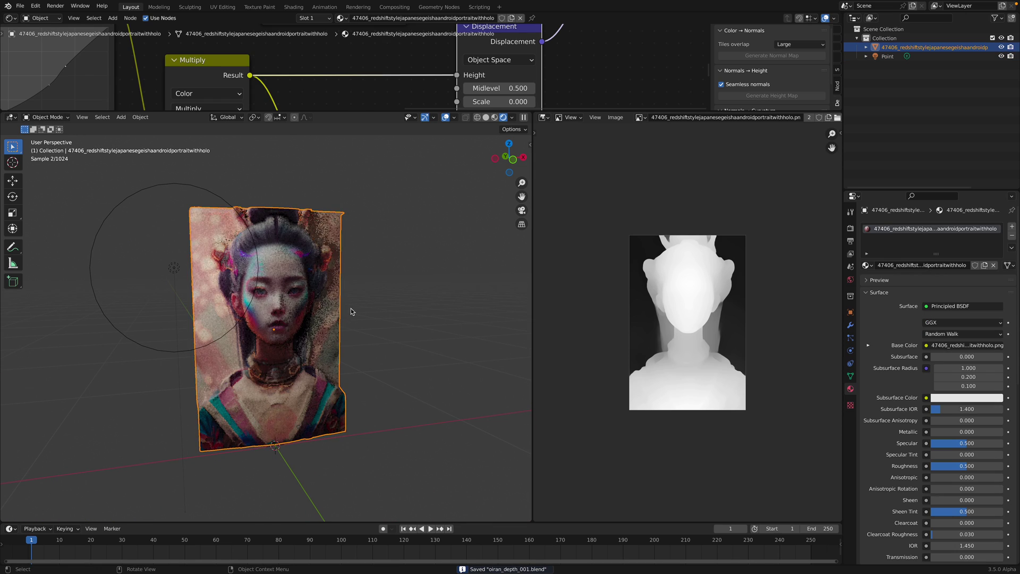
left_click(485, 118)
mouse_move(399, 244)
middle_mouse_down()
mouse_move(273, 292)
mouse_move(280, 277)
middle_mouse_up()
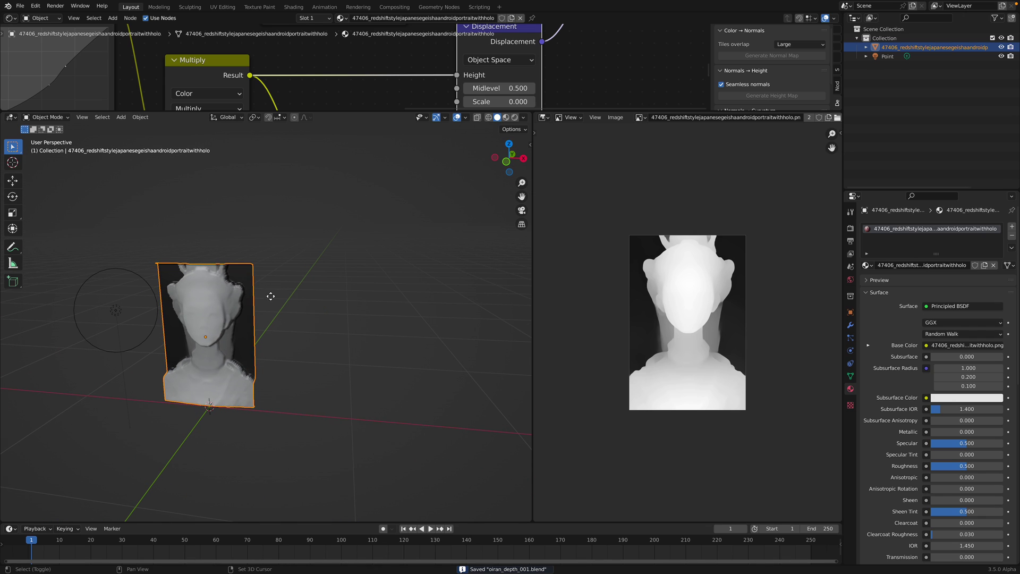
key("shift+d")
left_click(364, 280)
mouse_move(364, 280)
middle_mouse_down()
mouse_move(311, 328)
mouse_move(322, 340)
middle_mouse_up()
Try extruding the copy in Edit Mode, cancel, and slide the copy along X.
key("Tab")
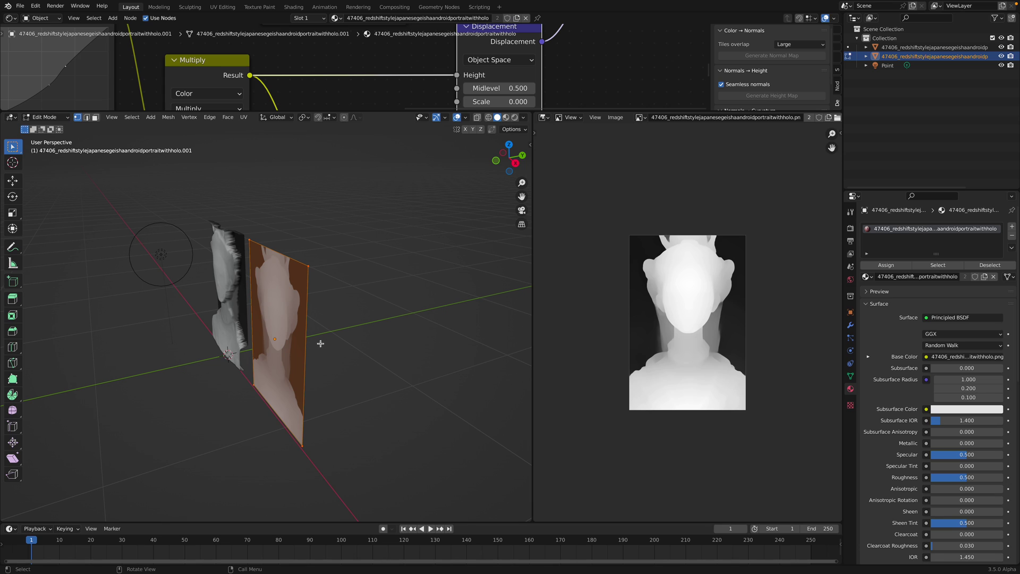
key("e")
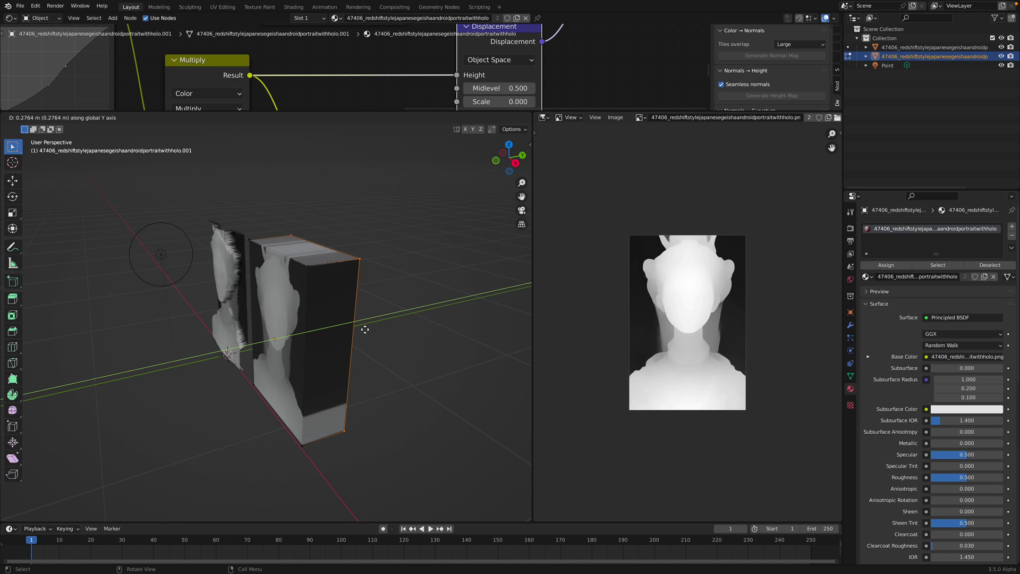
key("Escape")
mouse_move(337, 319)
middle_mouse_down()
mouse_move(348, 317)
mouse_move(258, 278)
middle_mouse_up()
key("Tab")
key("shift+d")
key("x")
left_click(360, 275)
Convert the copy to a mesh, confirm no modifiers remain, and enter Edit Mode.
right_click(361, 275)
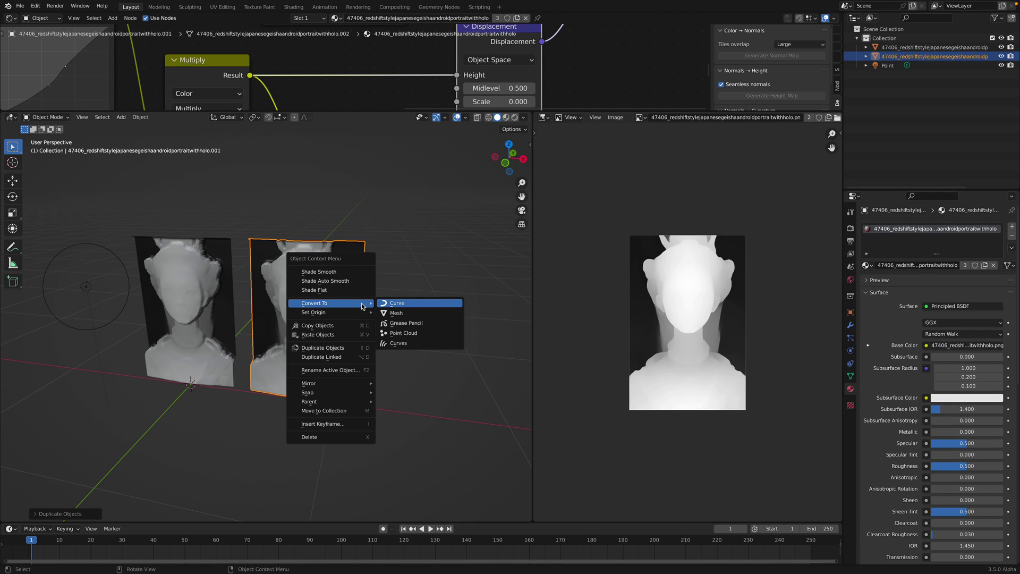
left_click(403, 314)
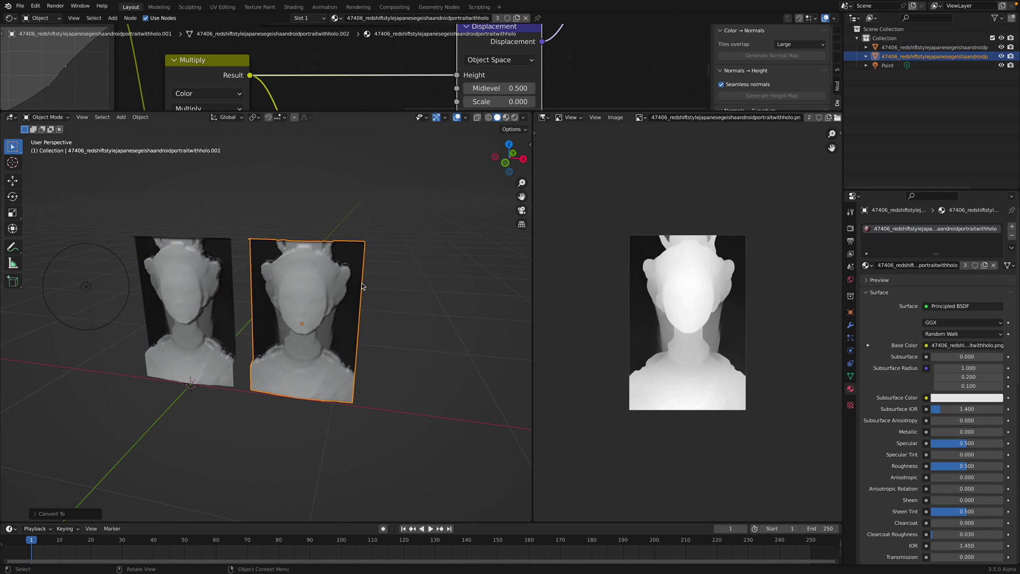
left_click(850, 325)
mouse_move(419, 366)
middle_mouse_down()
mouse_move(342, 376)
mouse_move(425, 303)
mouse_move(349, 346)
mouse_move(362, 298)
middle_mouse_up()
key("Tab")
In edge select mode, select the relief mesh's outer border loop.
scroll(362, 317, "up", 3)
scroll(361, 317, "up", 2)
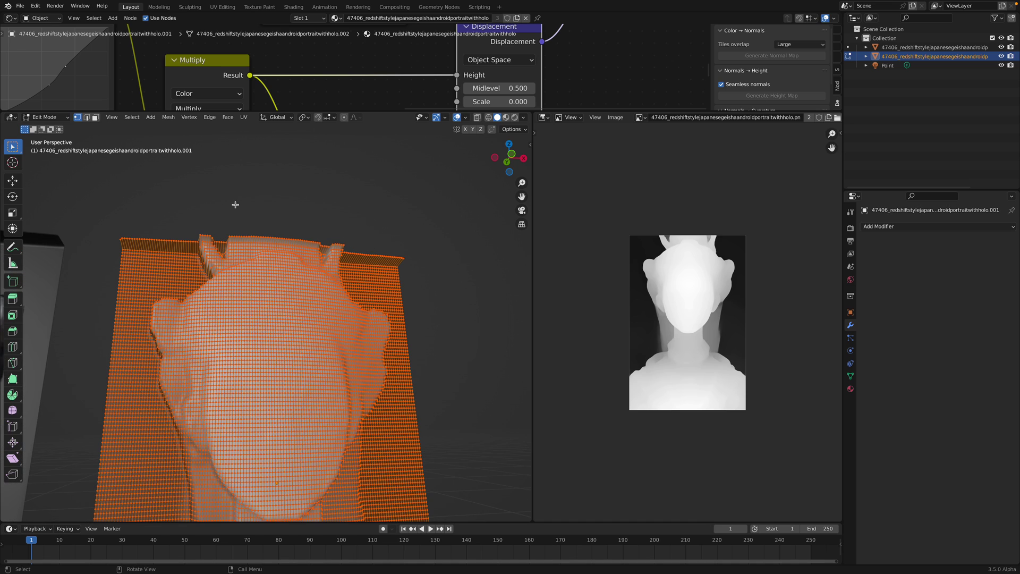
left_click(86, 117)
scroll(357, 247, "up", 1)
scroll(357, 247, "up", 2)
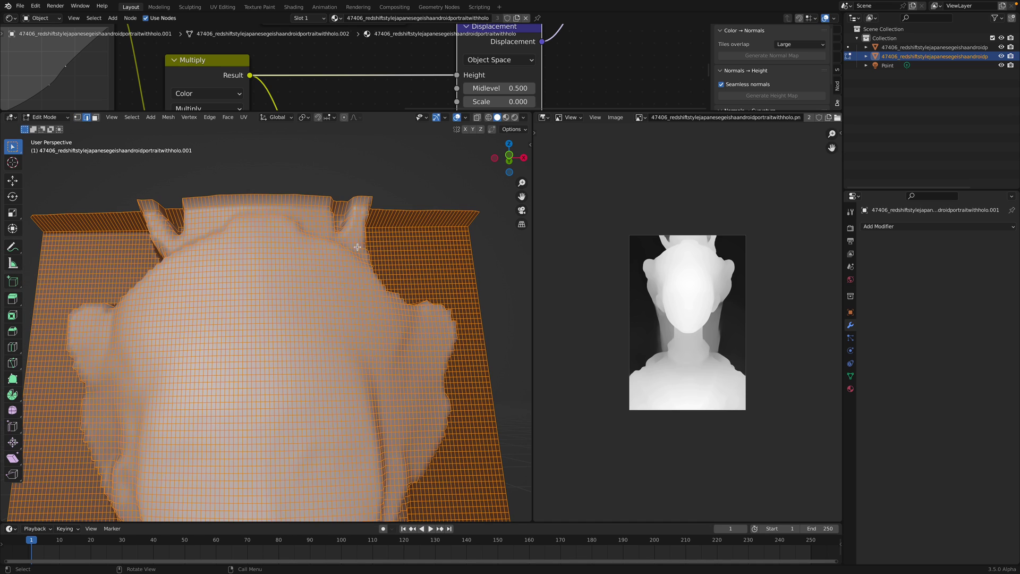
left_click(391, 212)
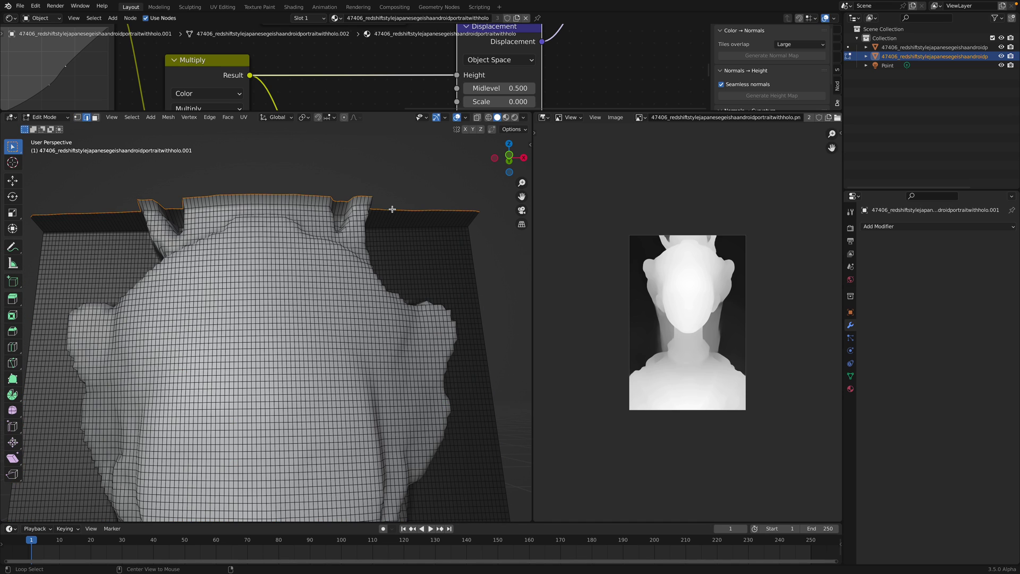
scroll(392, 209, "down", 3)
Extrude the border loop backward along the Y axis behind the relief.
mouse_move(396, 291)
middle_mouse_down()
mouse_move(362, 305)
mouse_move(422, 407)
middle_mouse_up()
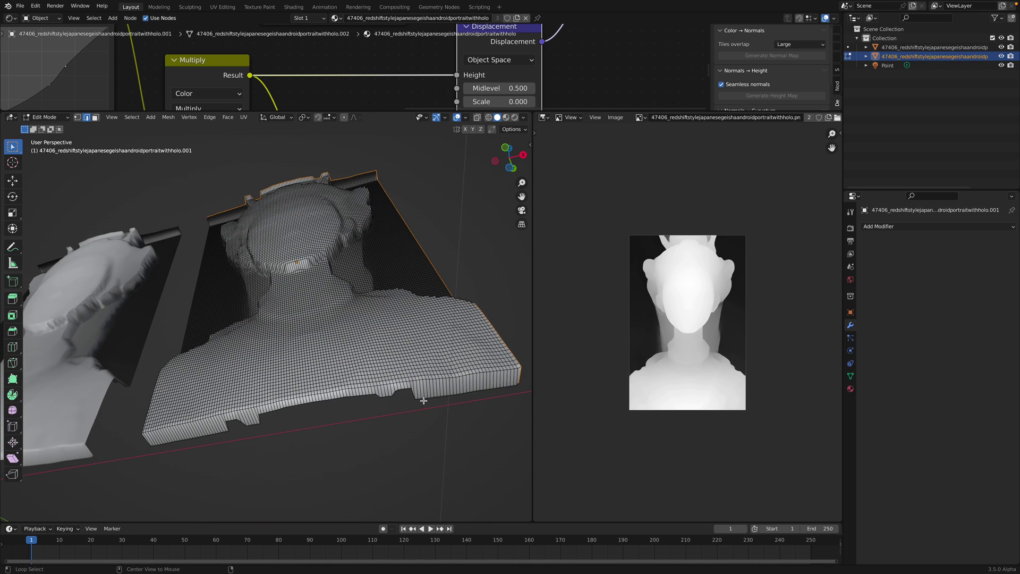
middle_click_drag(309, 408, 264, 398)
scroll(244, 372, "up", 2)
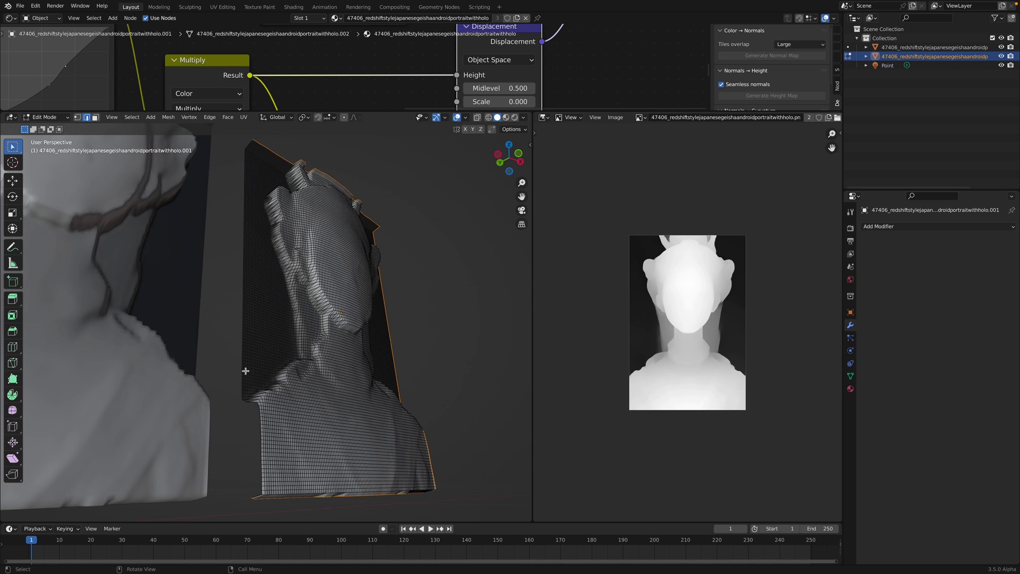
scroll(237, 369, "up", 2)
scroll(216, 363, "up", 2)
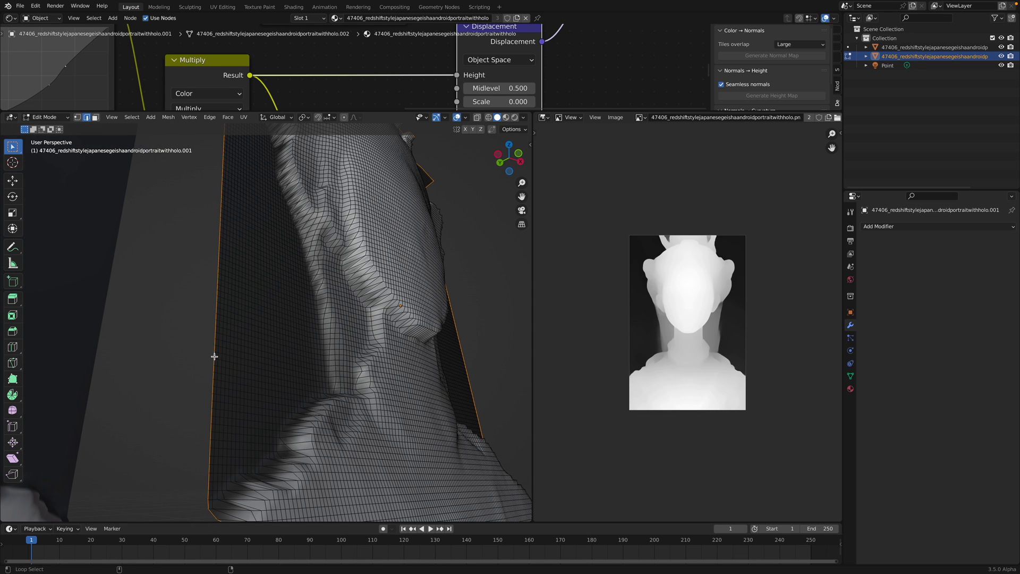
scroll(215, 356, "down", 5)
mouse_move(405, 421)
middle_mouse_down()
mouse_move(282, 446)
mouse_move(352, 444)
middle_mouse_up()
key("g")
key("y")
left_click(351, 442)
Flatten the extruded border into one plane with S Y 0 and move the back into place.
key("s")
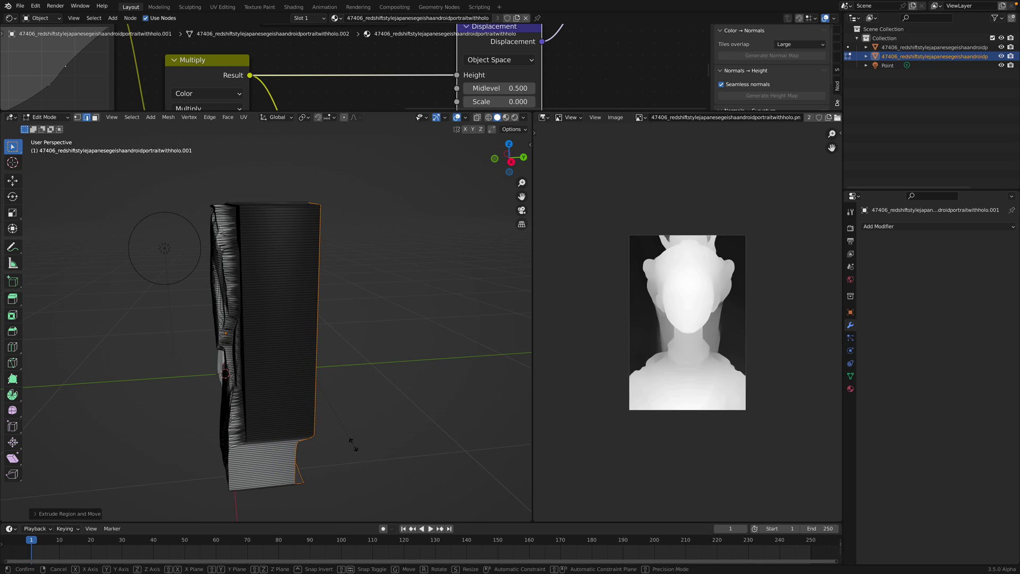
key("y")
key("0")
key("Return")
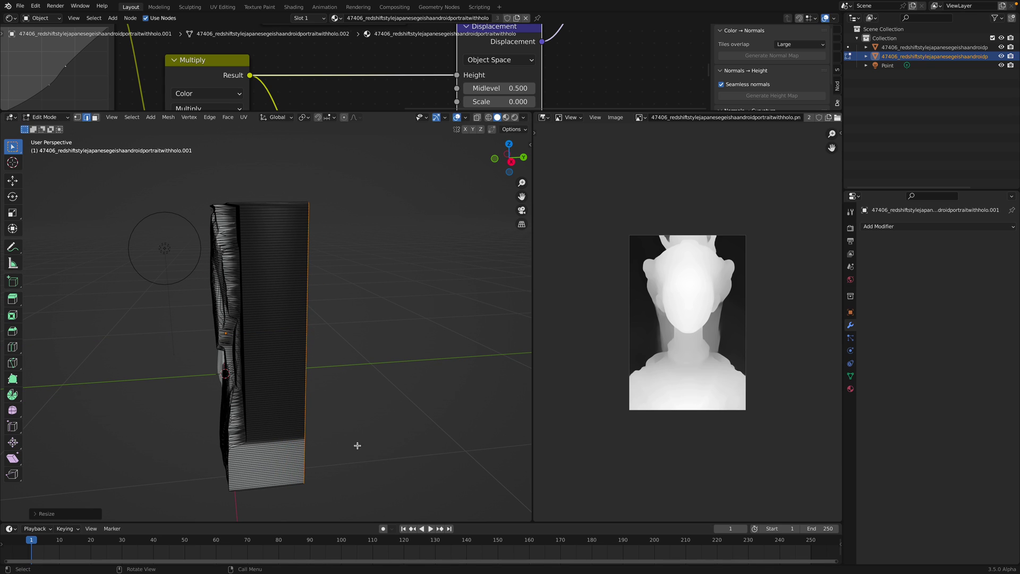
key("g")
left_click(342, 454)
Switch the viewport to Rendered shading, viewing both relief blocks.
middle_click_drag(341, 455, 342, 320)
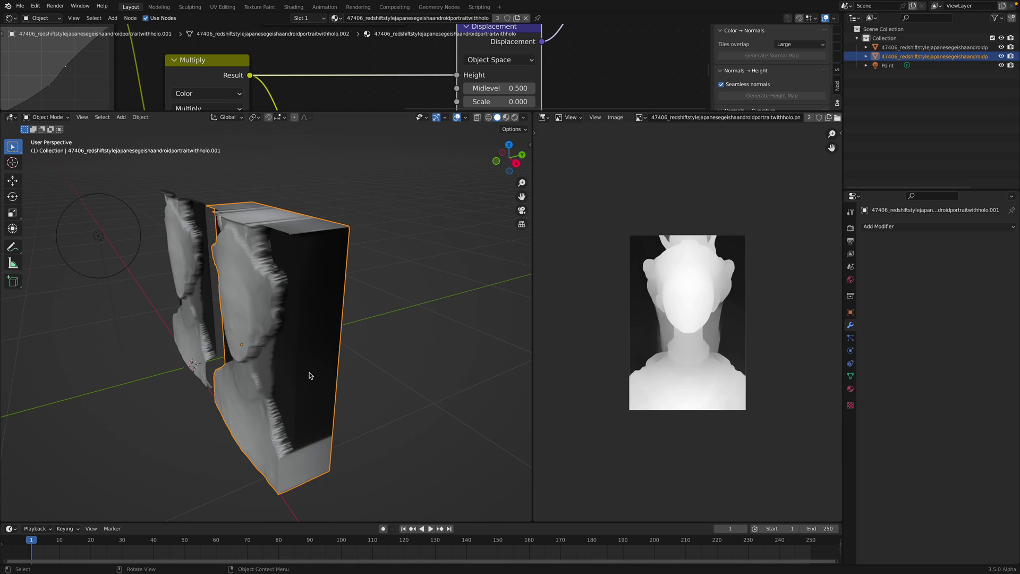
middle_click_drag(307, 375, 345, 371)
left_click(514, 117)
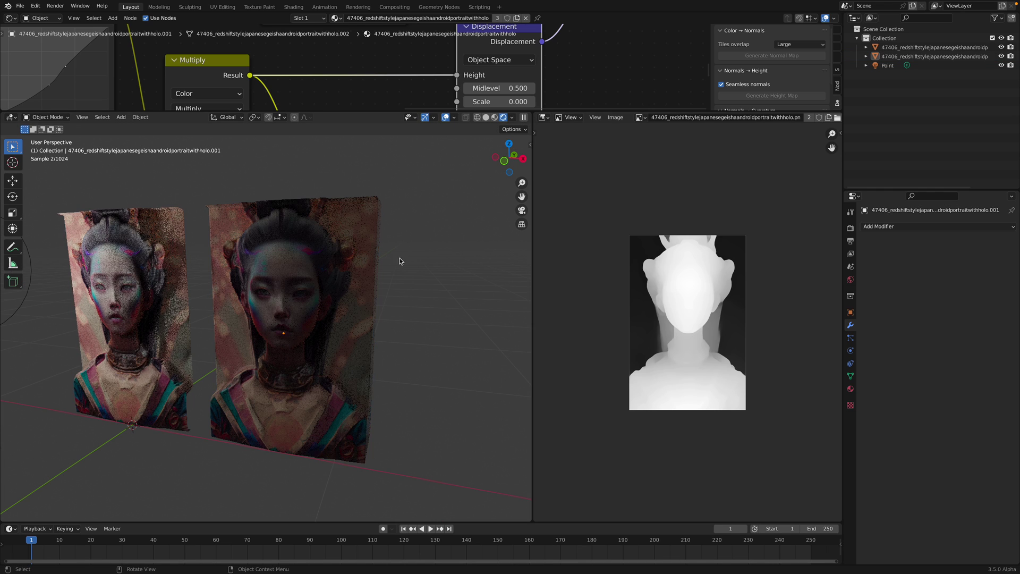
mouse_move(401, 257)
middle_mouse_down()
mouse_move(277, 297)
mouse_move(355, 286)
mouse_move(415, 301)
mouse_move(457, 282)
middle_mouse_up()
Disconnect the image alpha so the material Alpha is 1.000, then select the Point light.
left_click(850, 388)
scroll(951, 372, "down", 5)
scroll(951, 458, "down", 3)
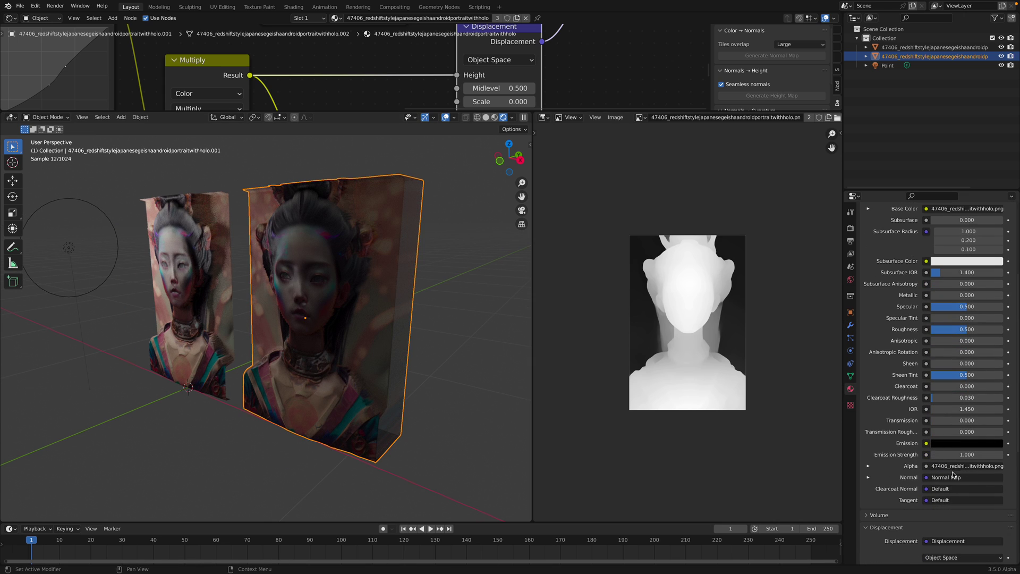
left_click_drag(445, 110, 445, 252)
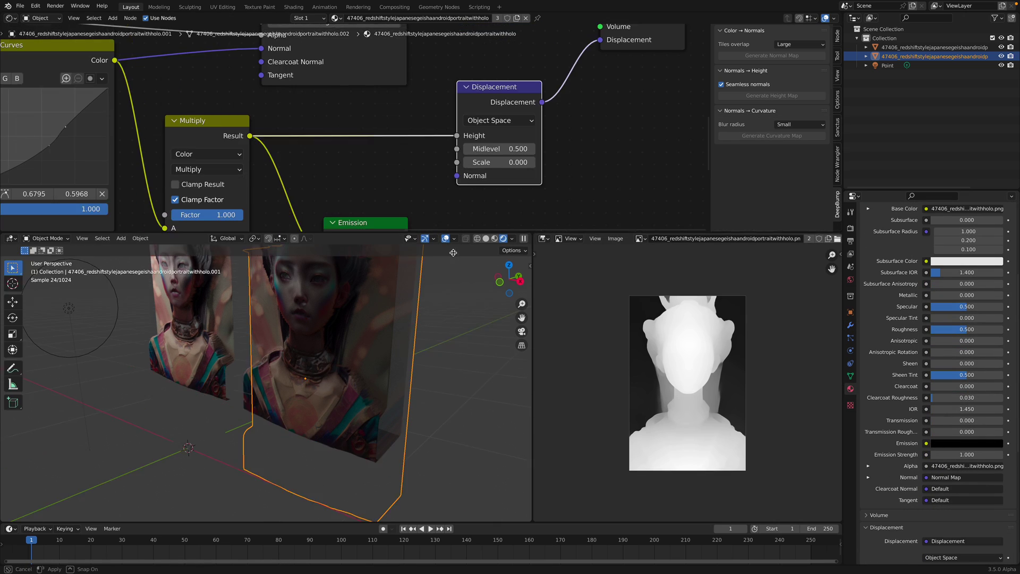
middle_click_drag(318, 159, 427, 124)
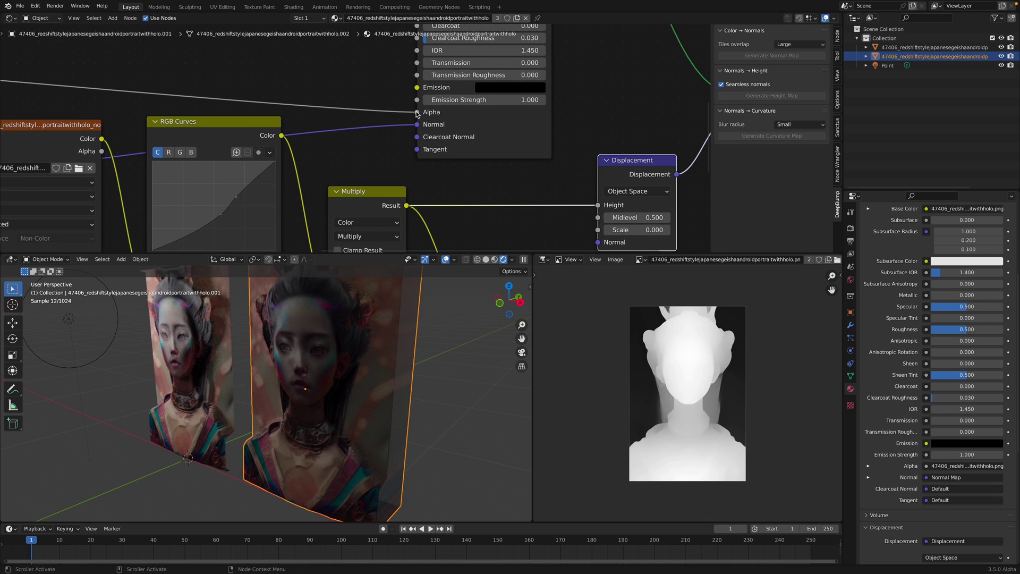
scroll(433, 376, "down", 4)
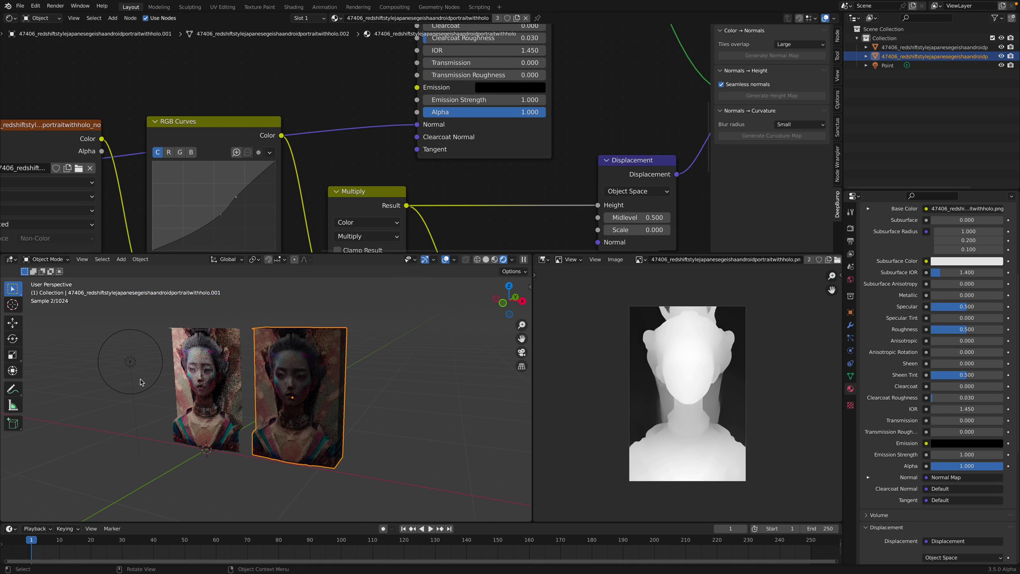
left_click(129, 368)
Duplicate the point light as Point.001, placing it right of the portraits.
key("shift+d")
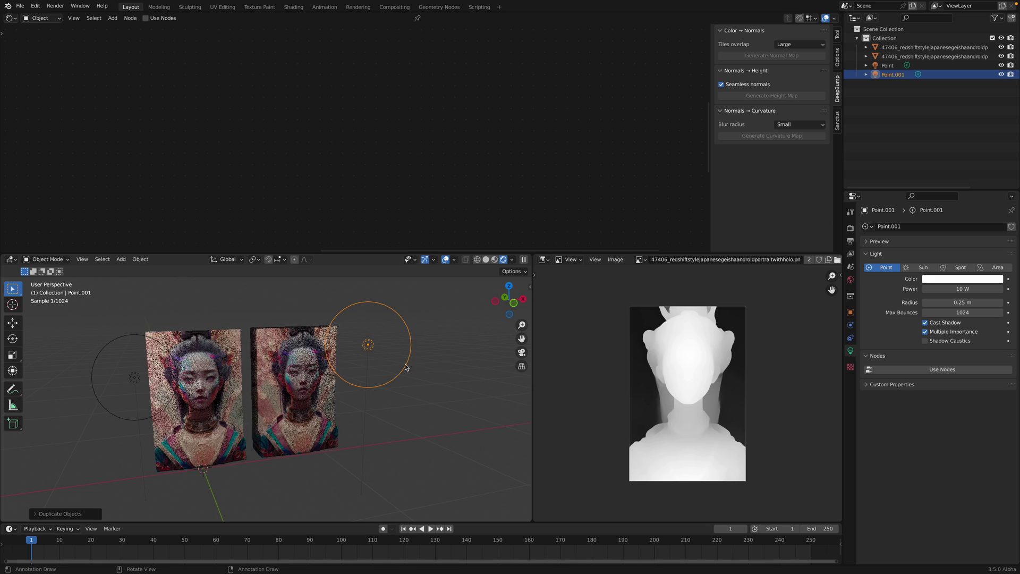
left_click(352, 372)
scroll(335, 381, "up", 3)
middle_click_drag(301, 374, 388, 356)
scroll(388, 355, "up", 3)
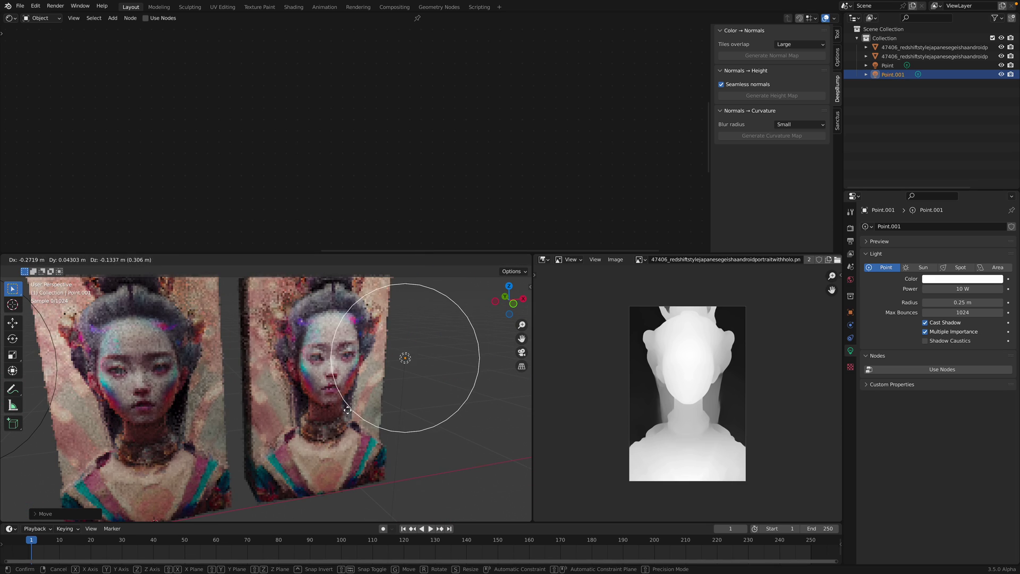
mouse_move(305, 432)
middle_mouse_down()
mouse_move(255, 409)
mouse_move(299, 392)
middle_mouse_up()
scroll(255, 409, "up", 2)
Move Point.001 in front of the right portrait's face.
key("g")
scroll(298, 392, "up", 4)
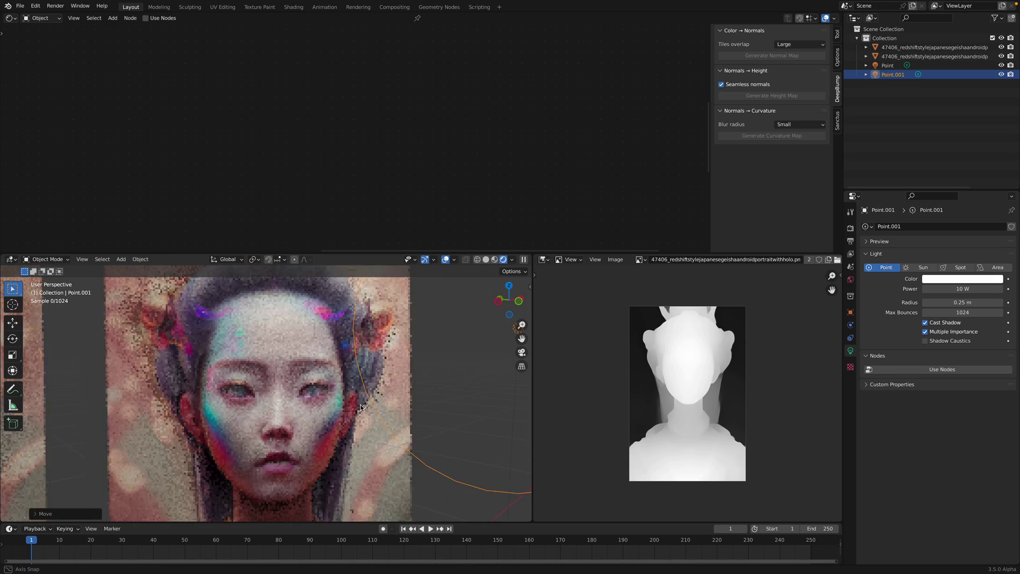
middle_click_drag(320, 439, 357, 505)
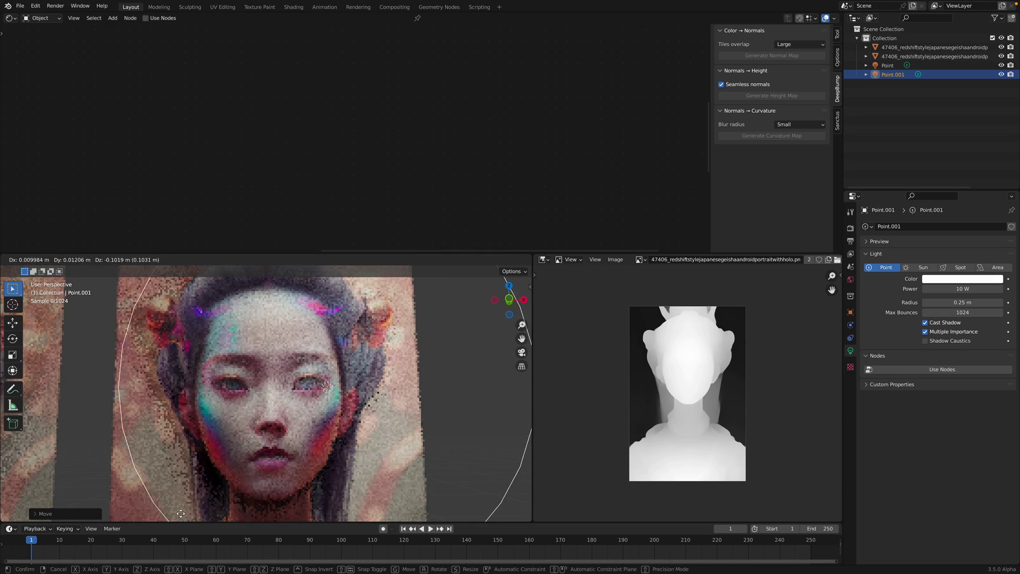
scroll(181, 447, "down", 2)
scroll(292, 406, "down", 2)
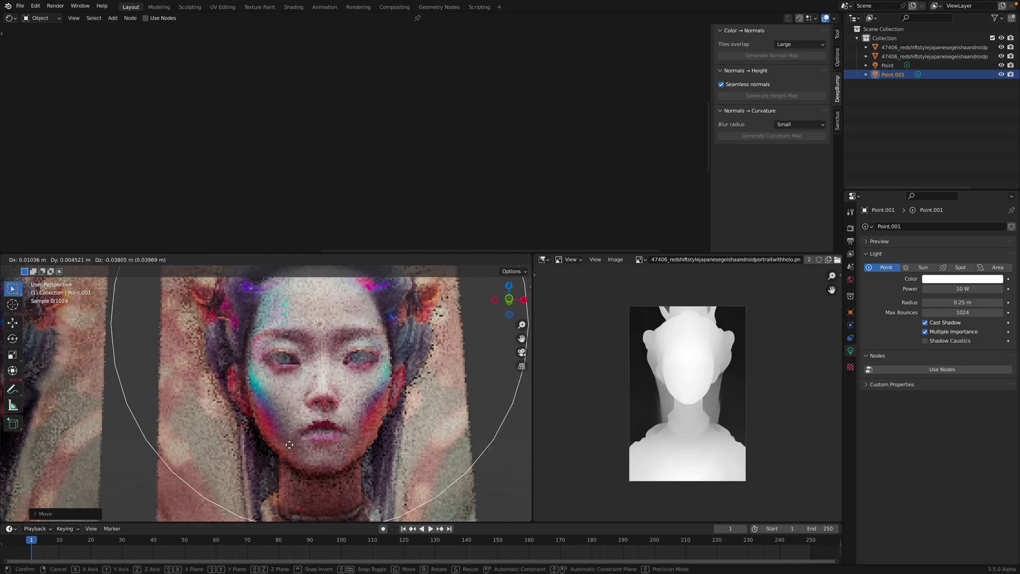
left_click(308, 472)
Save the scene as oiran_depth_001.blend.
key("alt+a")
mouse_move(308, 471)
middle_mouse_down()
mouse_move(455, 441)
mouse_move(397, 444)
middle_mouse_up()
key("ctrl+s")
Switch to Solid shading and inspect the relief's neck and shoulder up close.
scroll(396, 444, "up", 3)
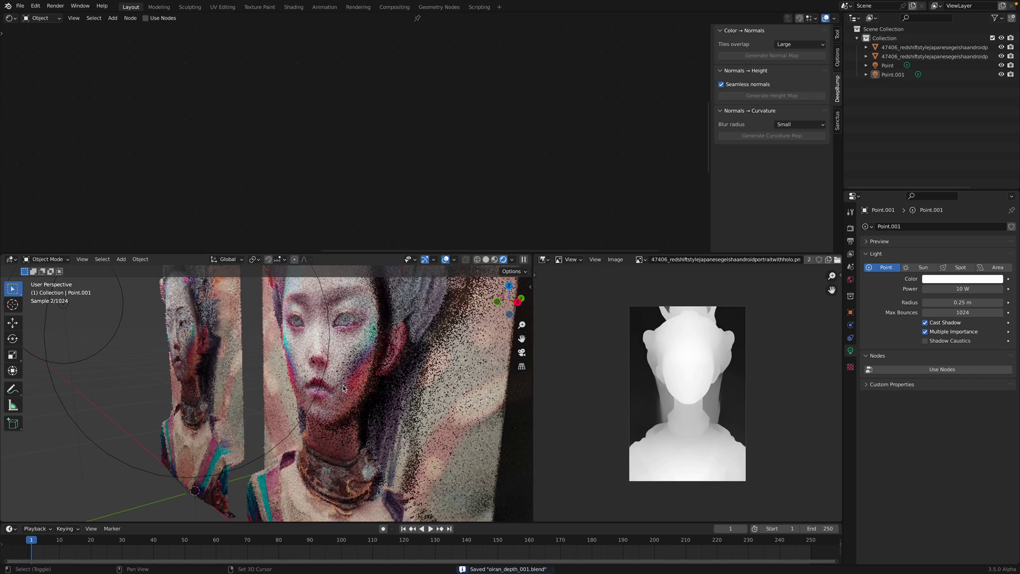
mouse_move(351, 383)
middle_mouse_down()
mouse_move(364, 374)
mouse_move(314, 369)
mouse_move(372, 329)
middle_mouse_up()
left_click(487, 260)
middle_click_drag(372, 372, 353, 400)
scroll(298, 351, "up", 5)
mouse_move(297, 355)
middle_mouse_down()
mouse_move(292, 391)
mouse_move(323, 380)
mouse_move(363, 409)
mouse_move(346, 421)
mouse_move(346, 409)
mouse_move(302, 383)
mouse_move(329, 380)
middle_mouse_up()
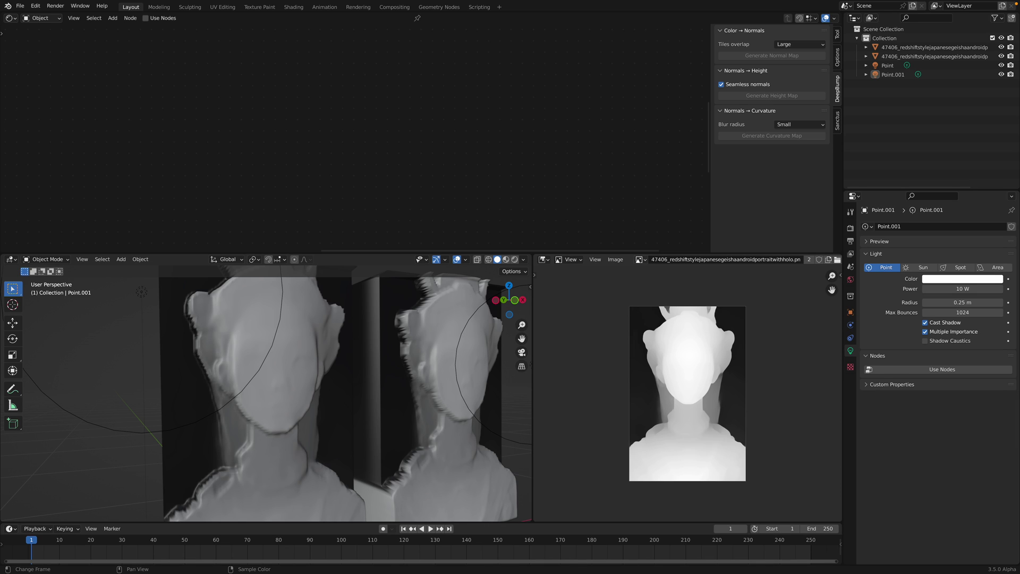
Show the grey shaded portrait map in the image panel and re-save the file.
left_click(639, 260)
left_click(647, 291)
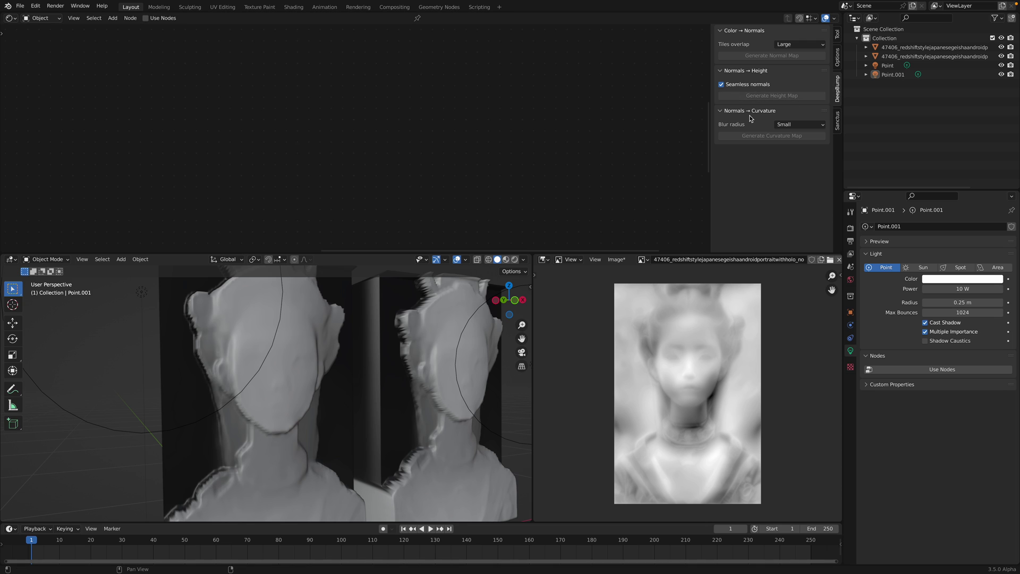
scroll(387, 362, "down", 2)
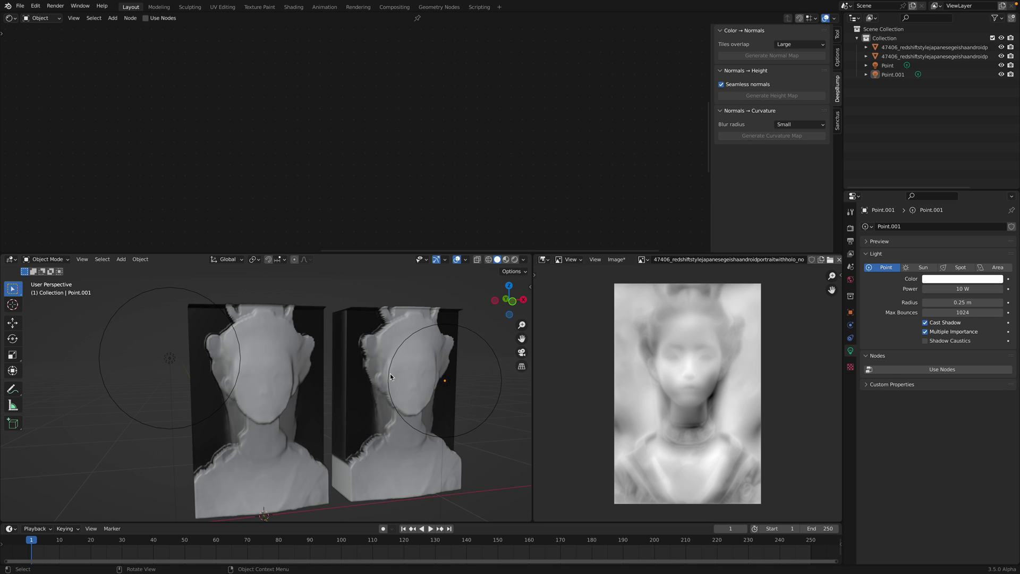
middle_click_drag(389, 374, 345, 382)
key("ctrl+s")
mouse_move(381, 341)
middle_mouse_down()
mouse_move(368, 414)
mouse_move(408, 370)
middle_mouse_up()
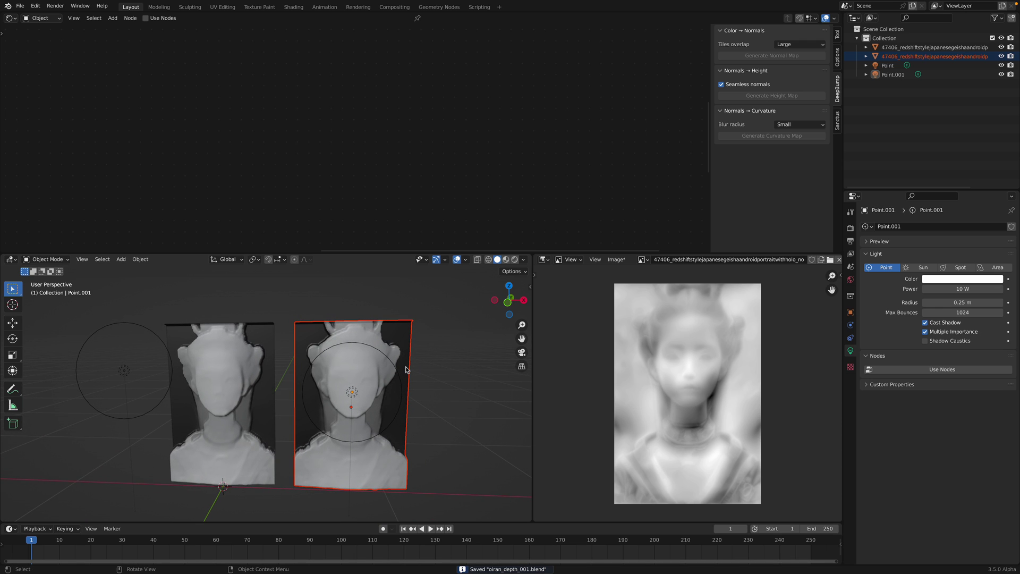
In Safari, look through the MaterialMapGenerator repository page.
key("ctrl+Left")
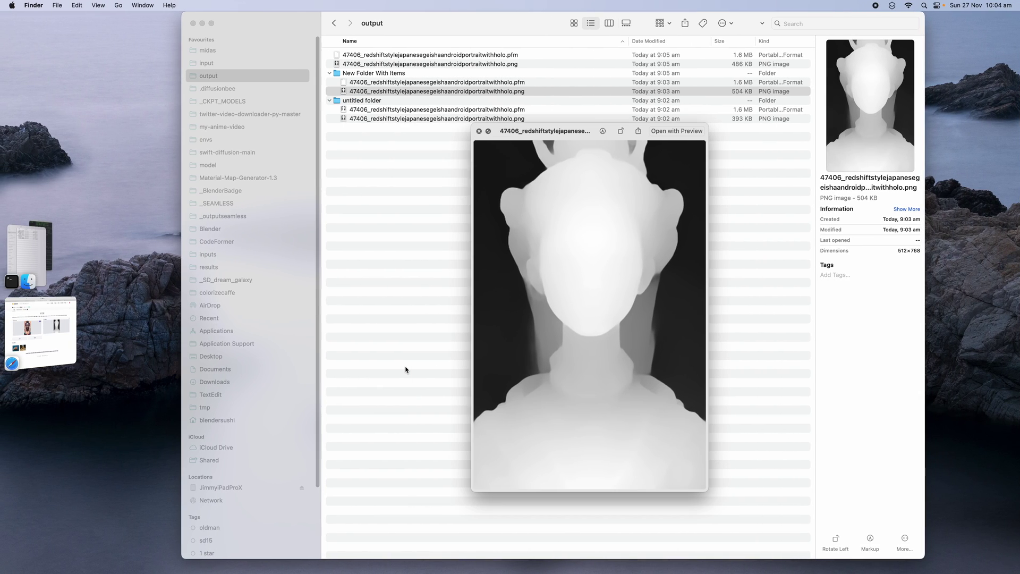
left_click(42, 318)
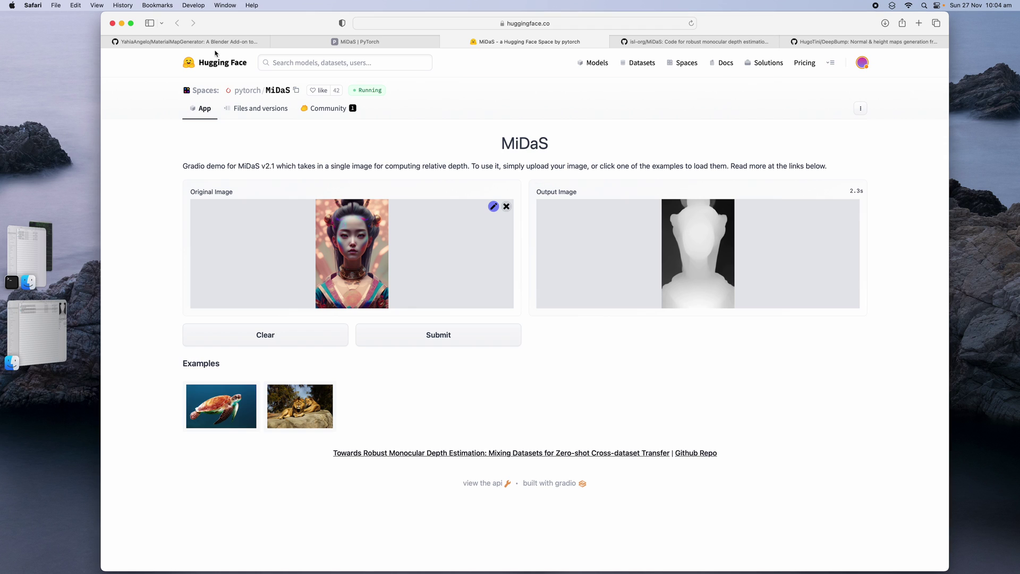
left_click(213, 45)
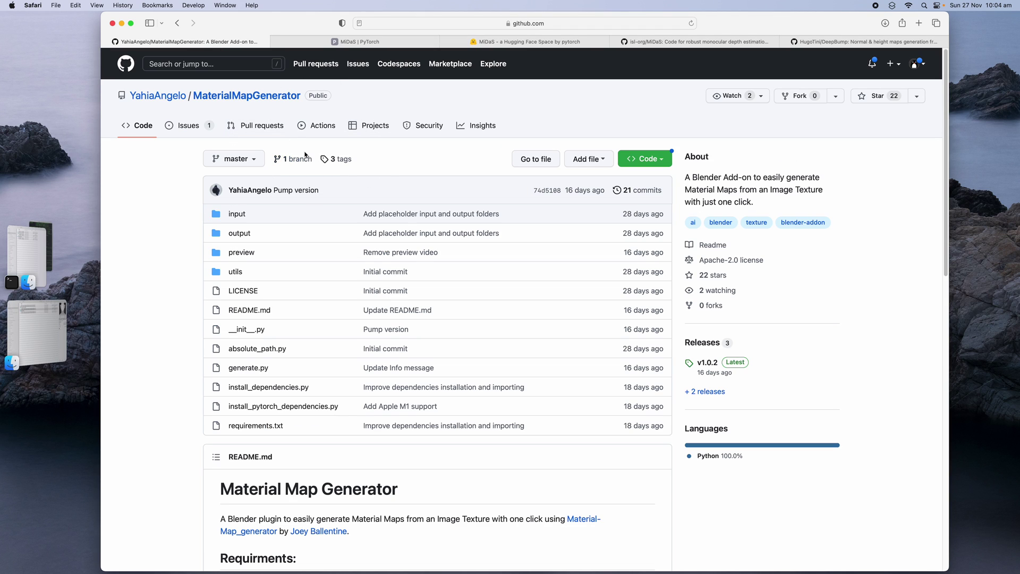
scroll(239, 223, "down", 10)
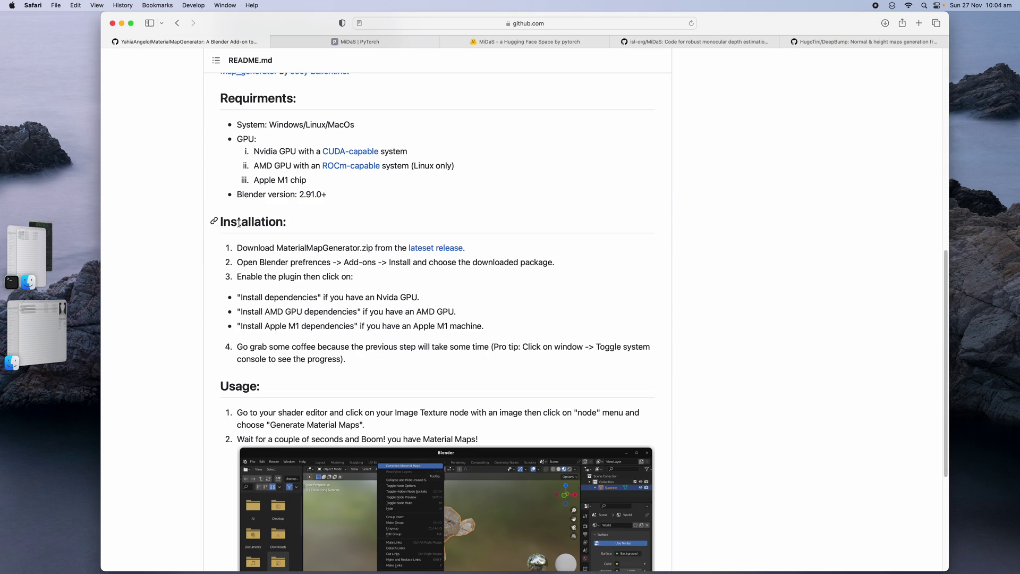
scroll(243, 222, "up", 2)
scroll(319, 218, "up", 2)
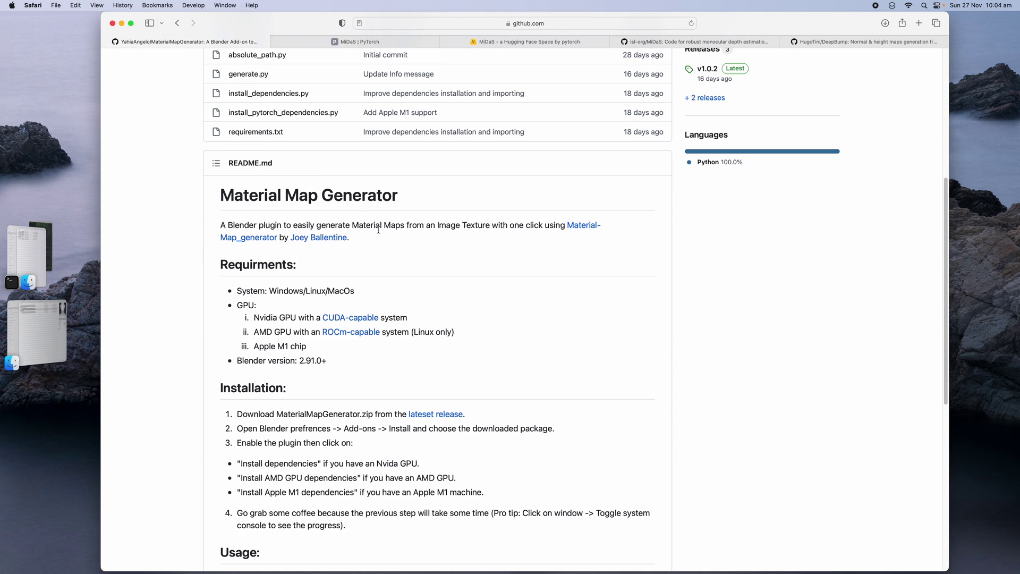
scroll(377, 216, "up", 2)
scroll(376, 216, "up", 4)
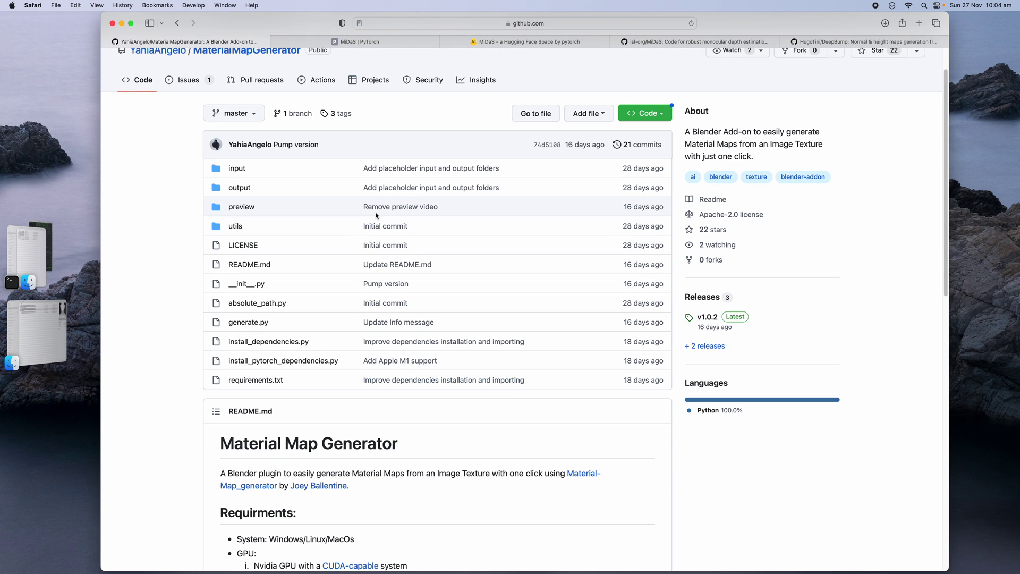
scroll(372, 160, "up", 2)
Check the MiDaS PyTorch page, then open the DeepBump repository README.
left_click(388, 44)
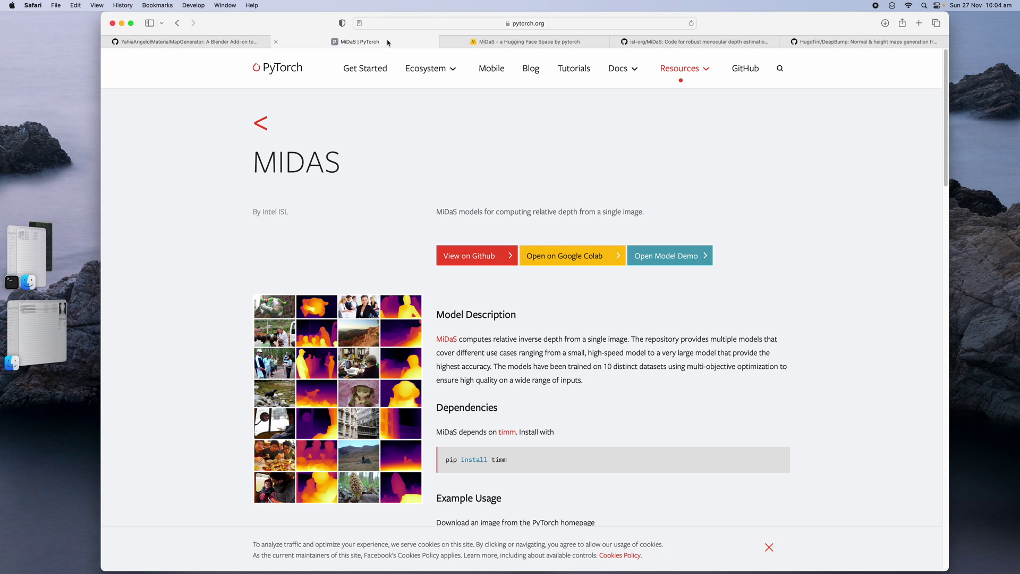
left_click(830, 43)
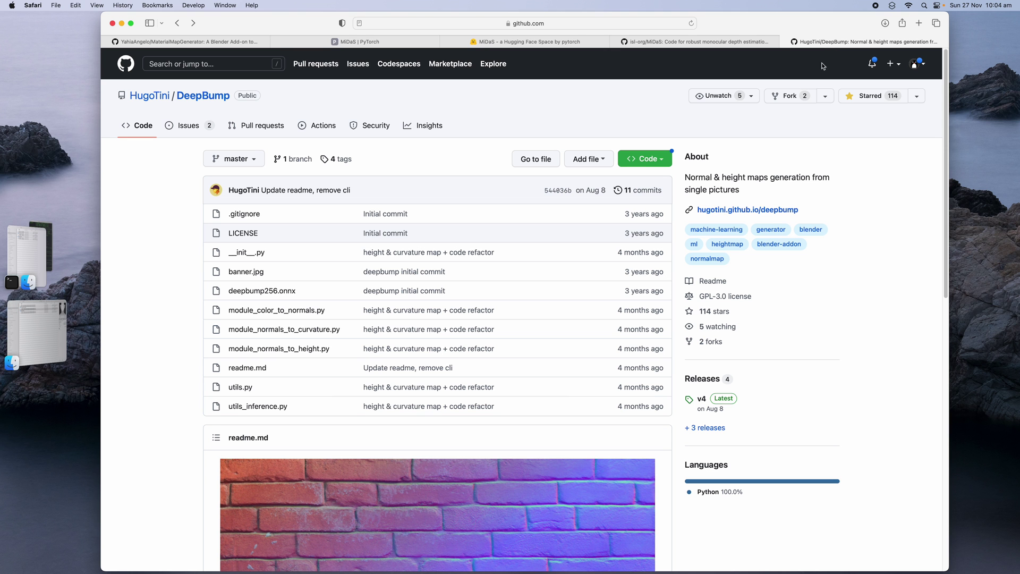
scroll(510, 249, "down", 6)
scroll(510, 281, "up", 3)
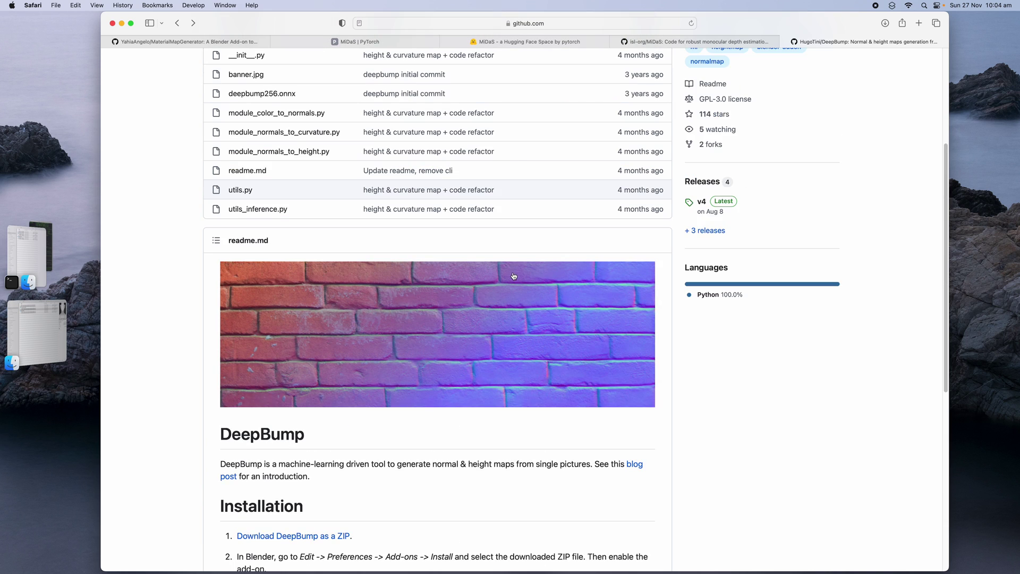
Back in Blender, enable Rendered shading and enlarge the 3D viewport.
key("ctrl+Right")
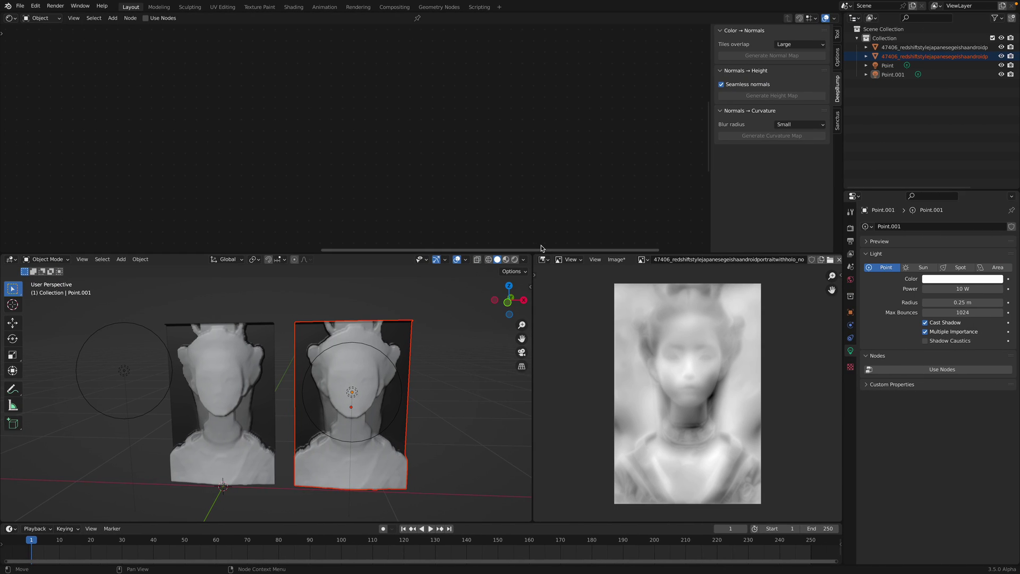
left_click(514, 259)
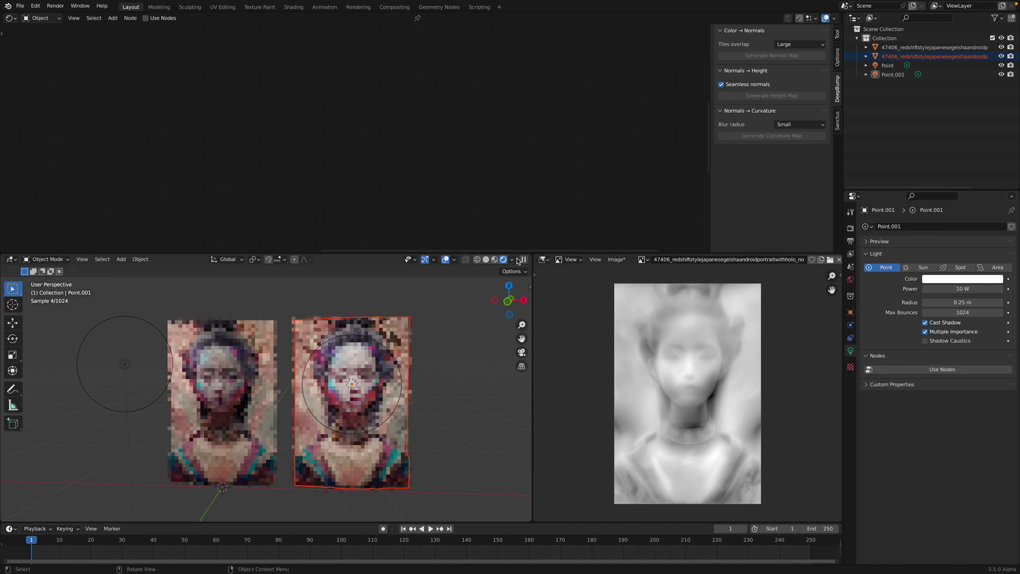
left_click_drag(515, 253, 515, 94)
scroll(351, 277, "up", 5)
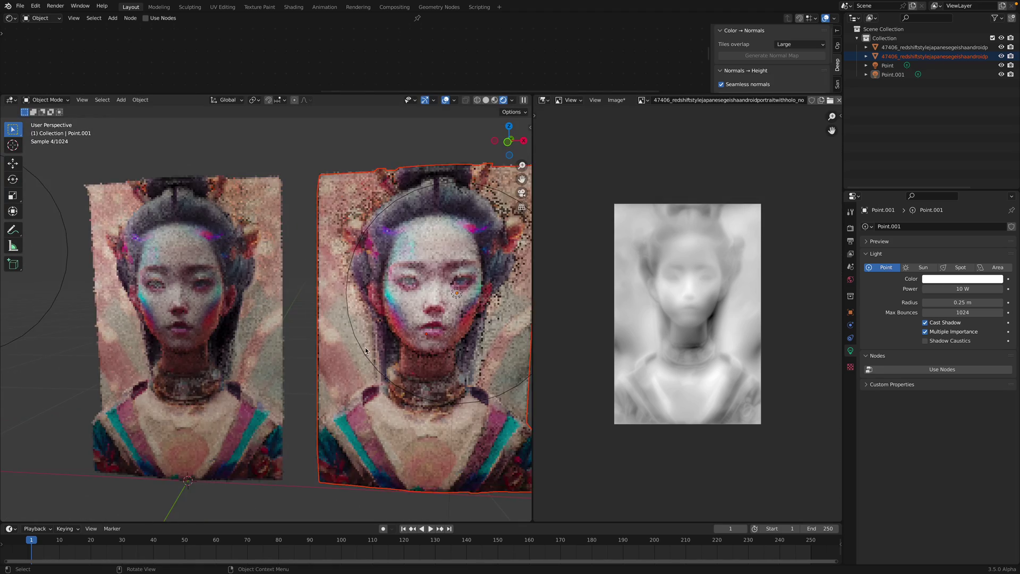
mouse_move(330, 276)
middle_mouse_down()
mouse_move(355, 276)
mouse_move(394, 311)
mouse_move(355, 317)
middle_mouse_up()
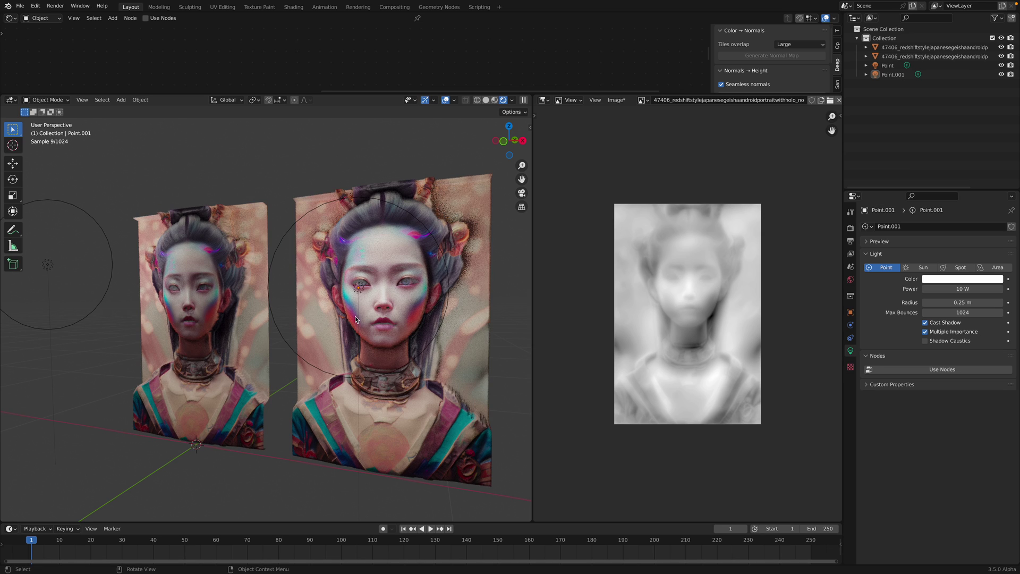
mouse_move(338, 348)
middle_mouse_down()
mouse_move(384, 356)
mouse_move(435, 302)
mouse_move(467, 190)
middle_mouse_up()
scroll(319, 223, "down", 3)
Reposition Point.001, then duplicate it as Point.002 to the lower right of the portraits.
key("g")
left_click(289, 222)
key("shift+d")
left_click(422, 379)
middle_click_drag(423, 379, 436, 358)
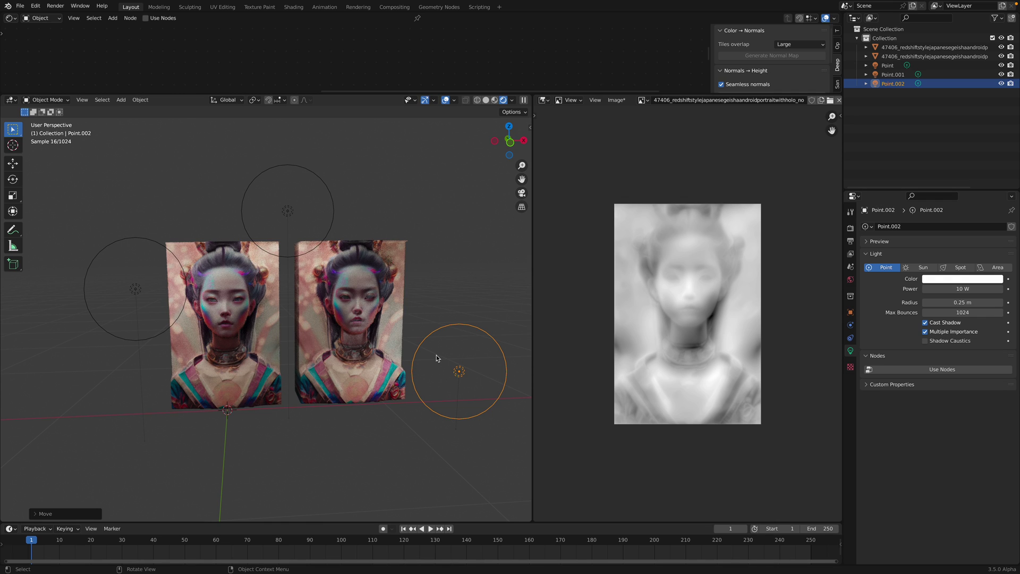